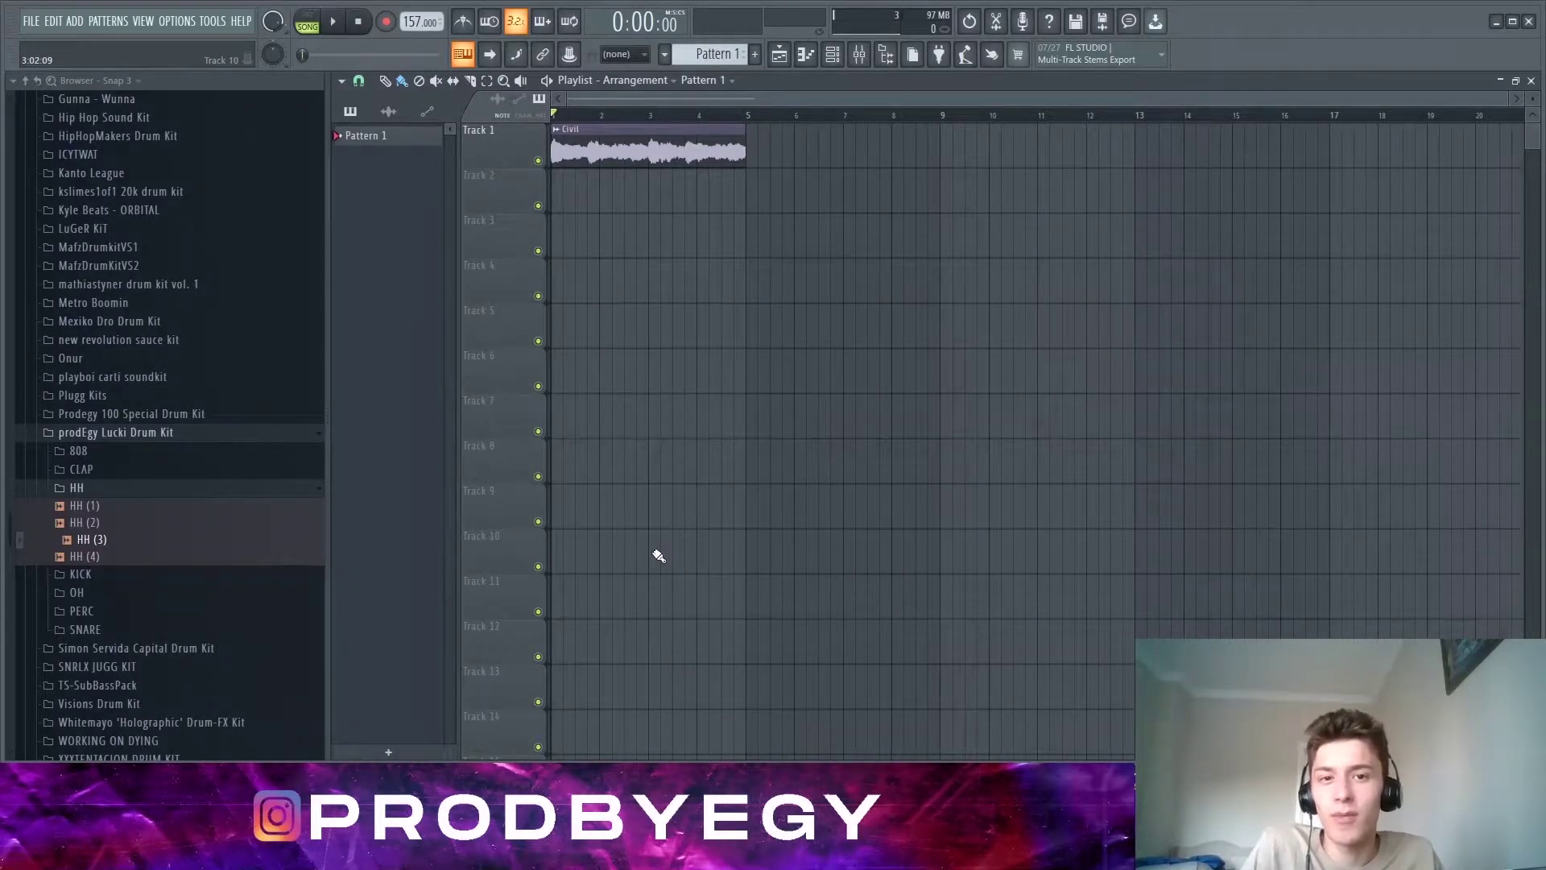
Step: Collapse the Drum Kits folder and the HipHop folder in the sample browser
scroll(120, 355, "up", 10)
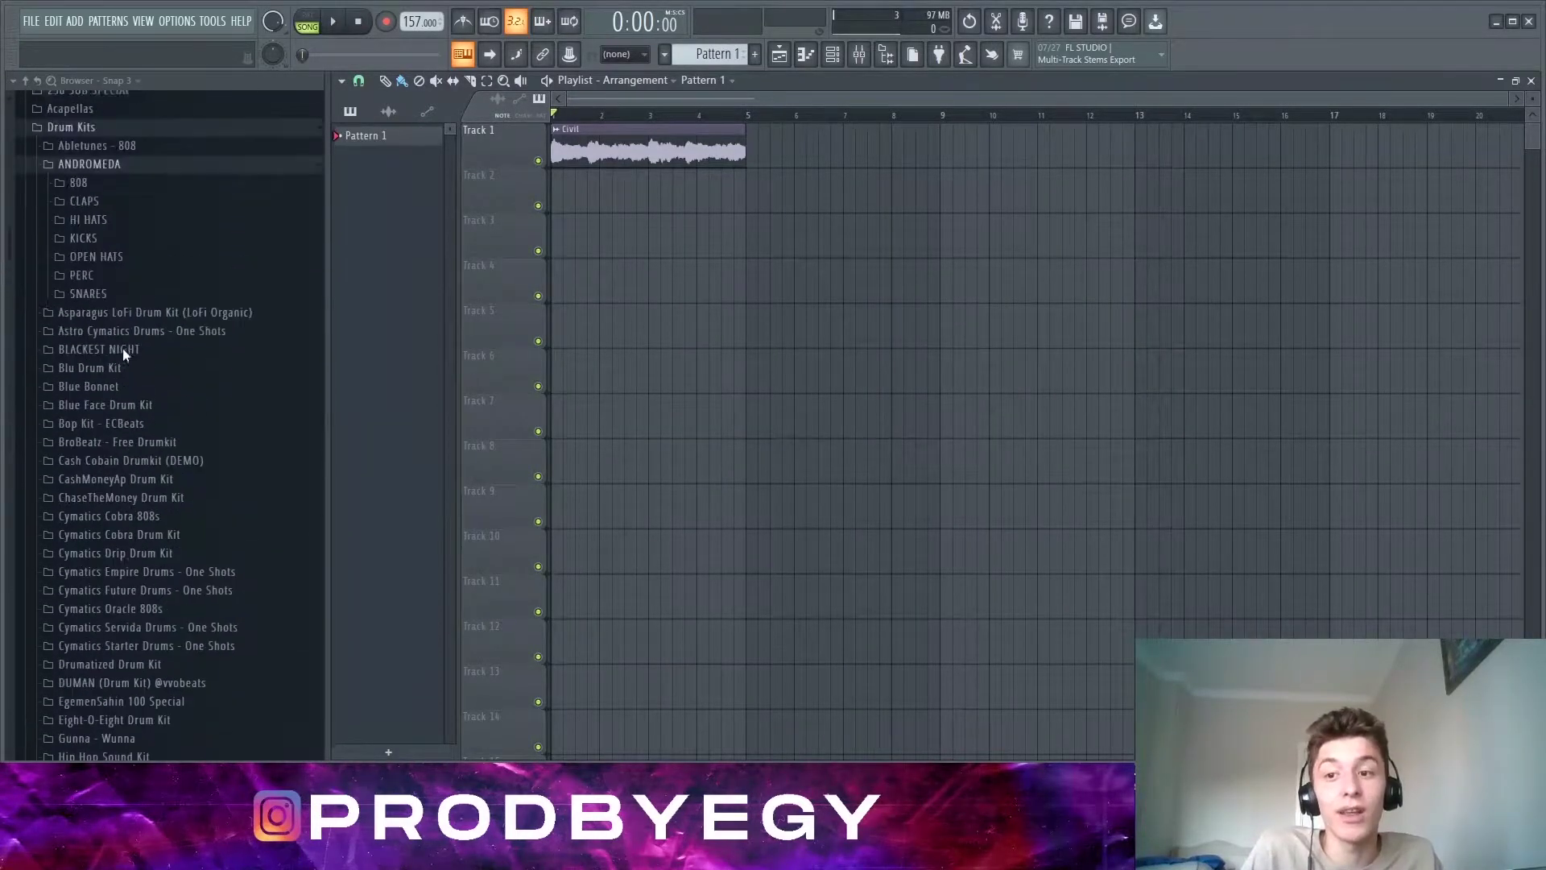
left_click(123, 199)
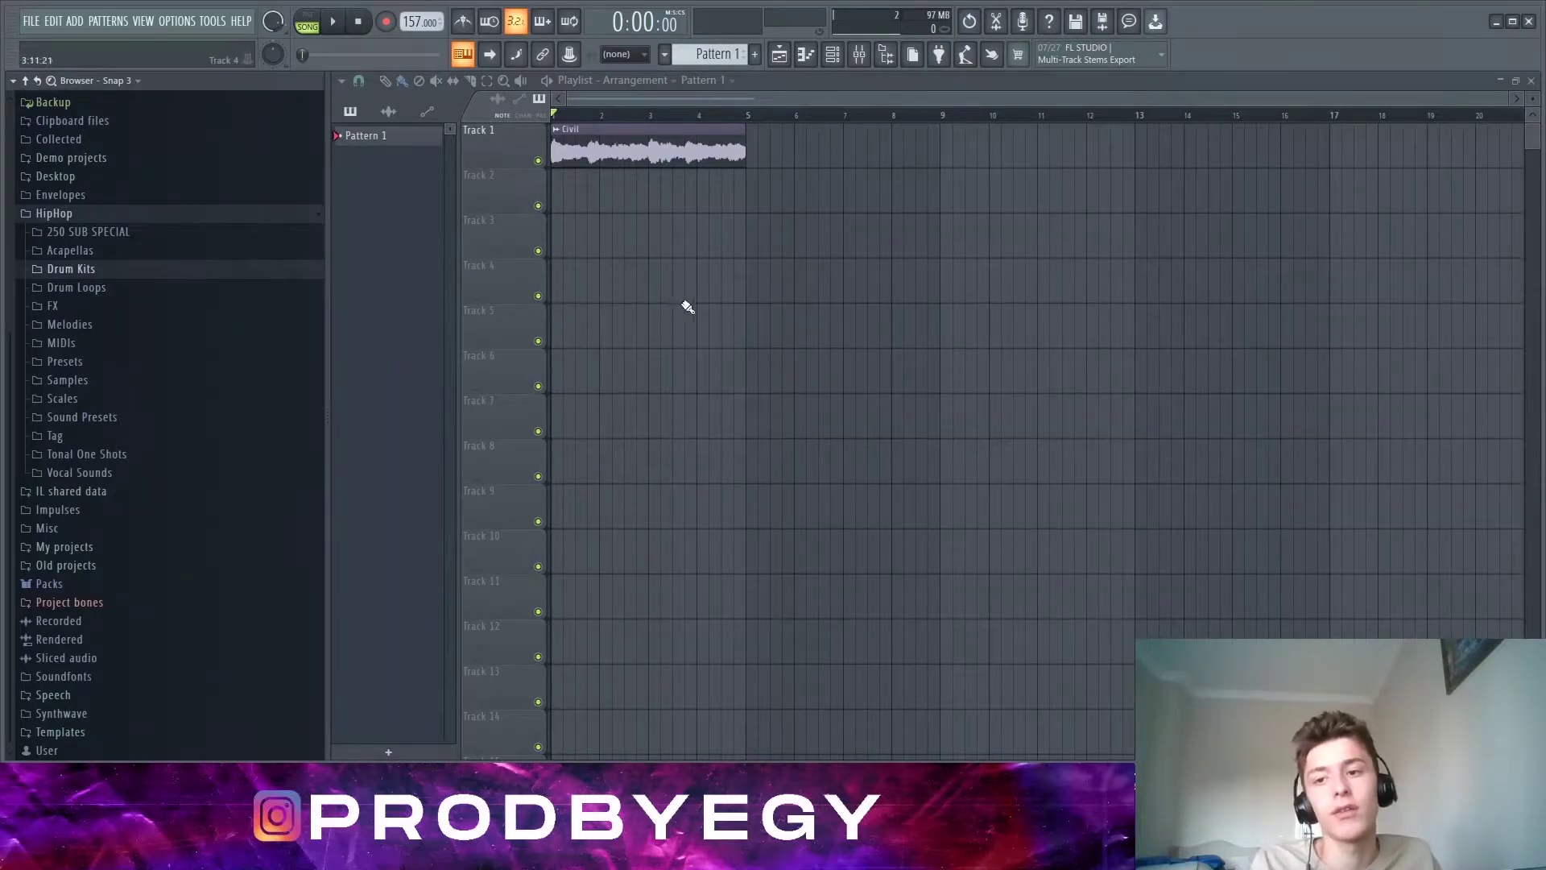
left_click(172, 216)
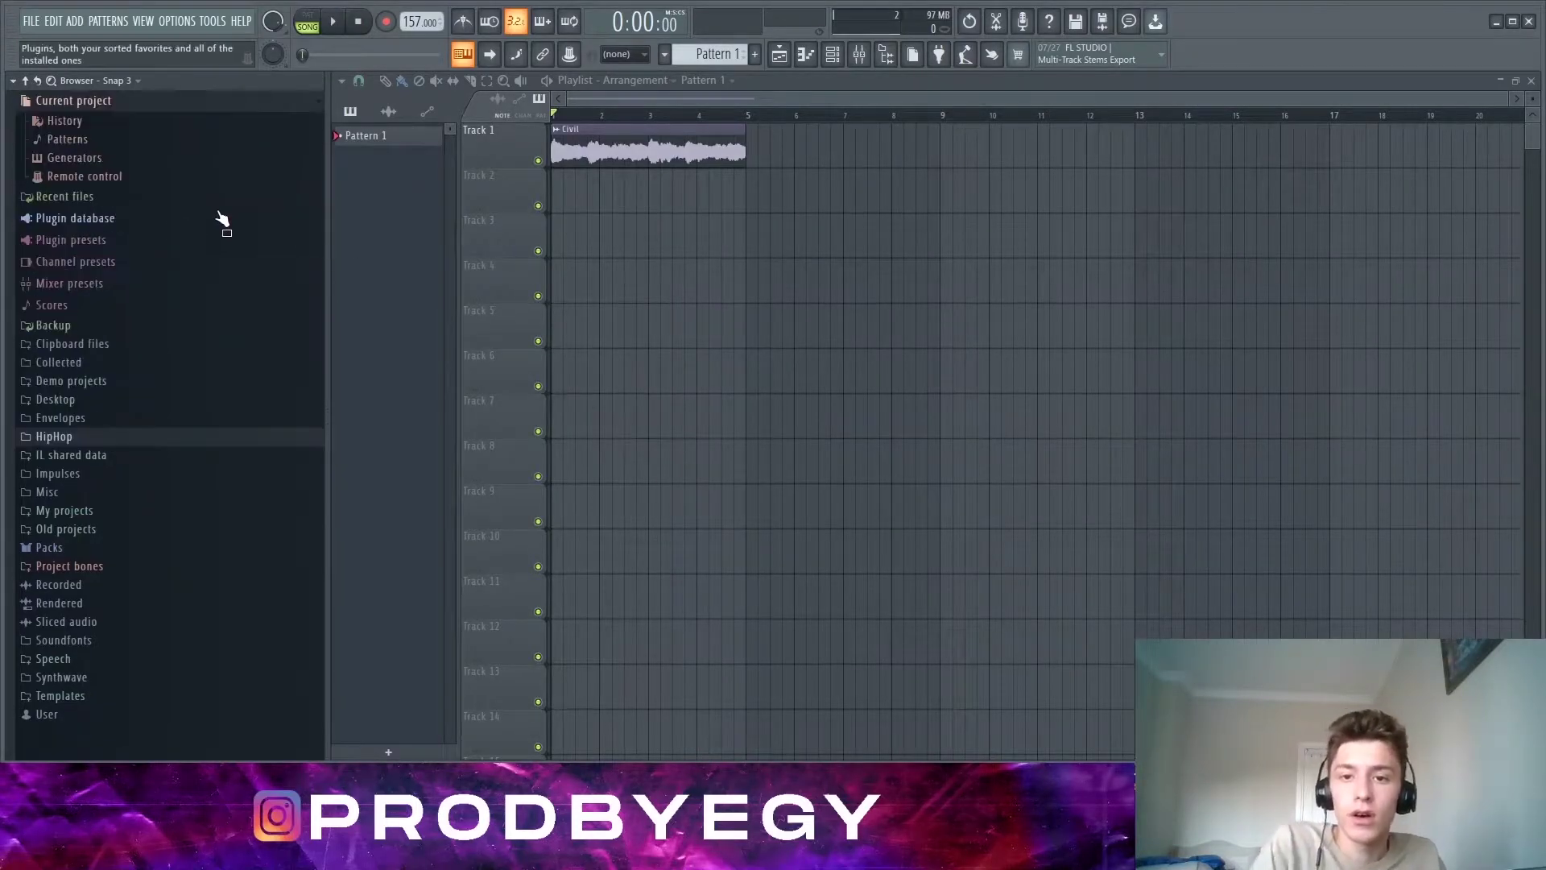
key("ctrl+a")
scroll(656, 225, "up", 1)
scroll(794, 225, "down", 1)
scroll(476, 147, "up", 1)
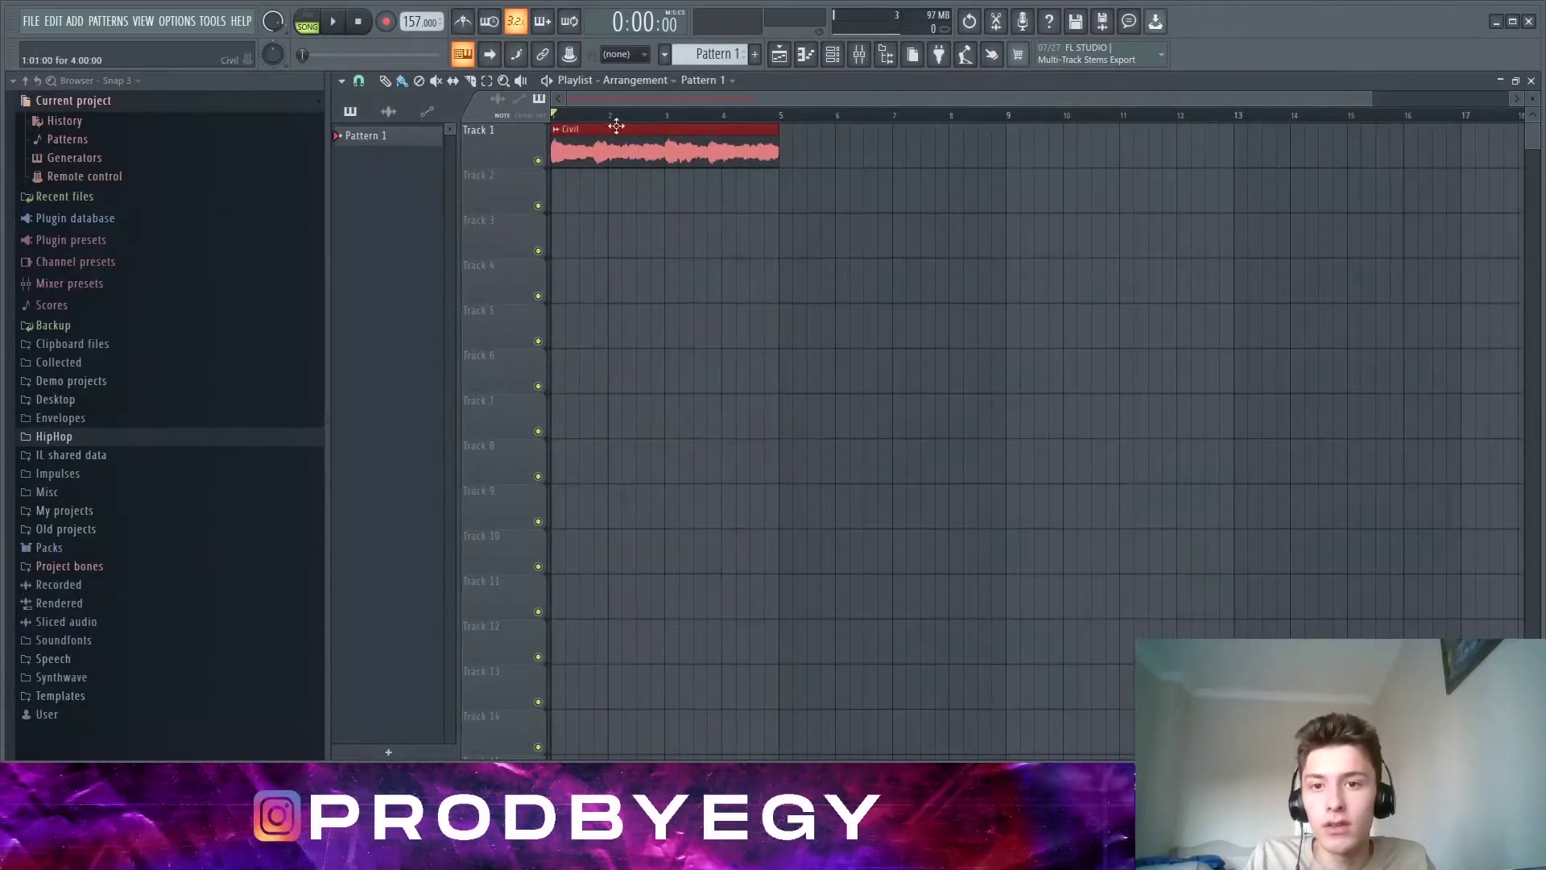
left_click(793, 129)
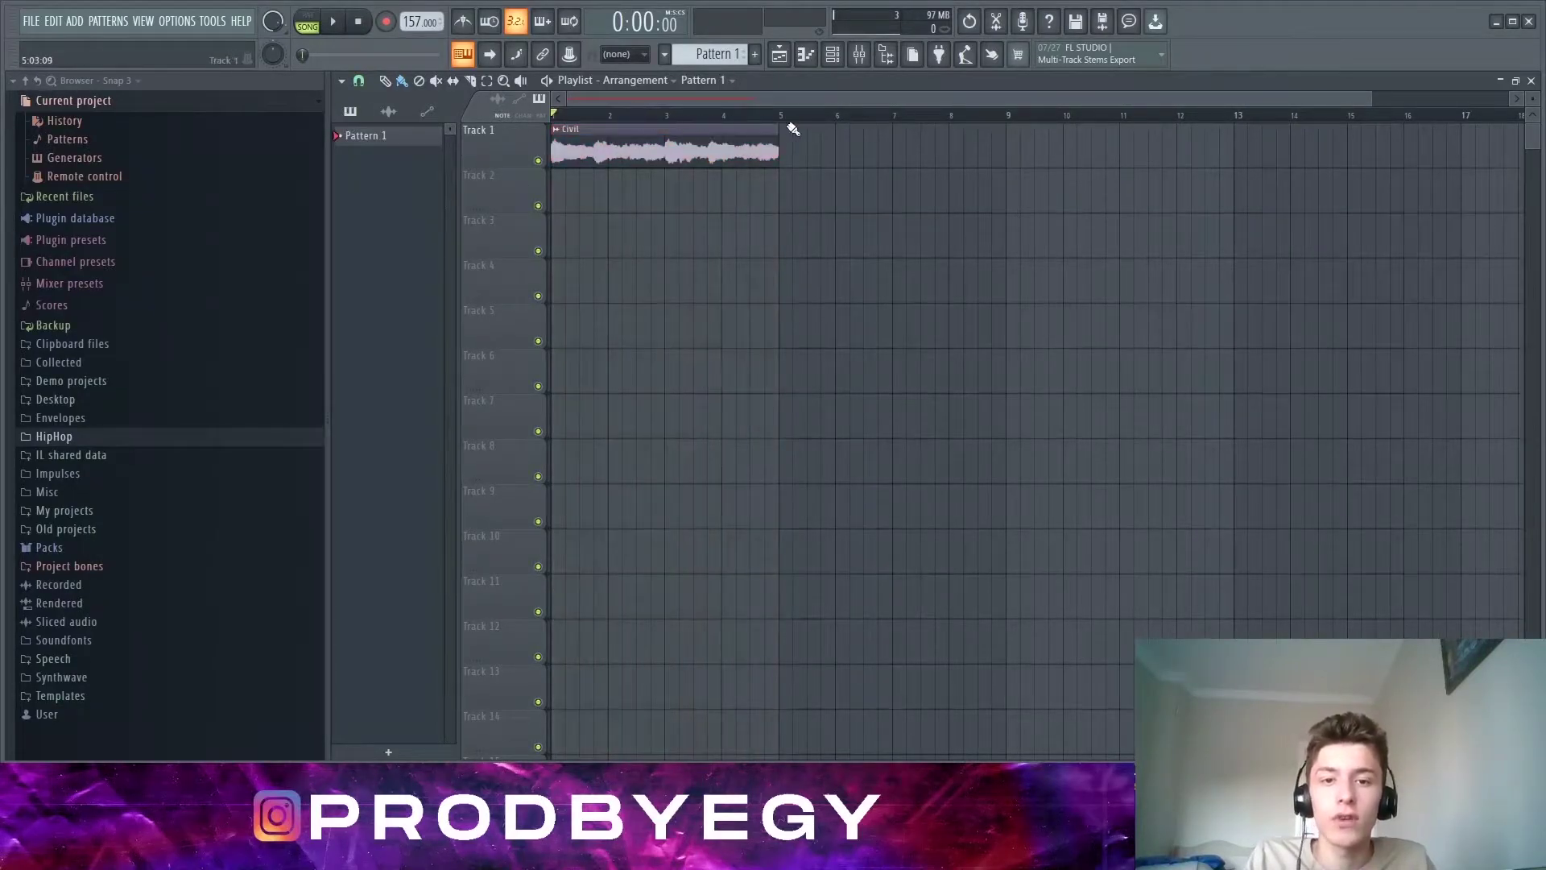
left_click_drag(779, 120, 428, 155)
left_click(707, 122, "ctrl")
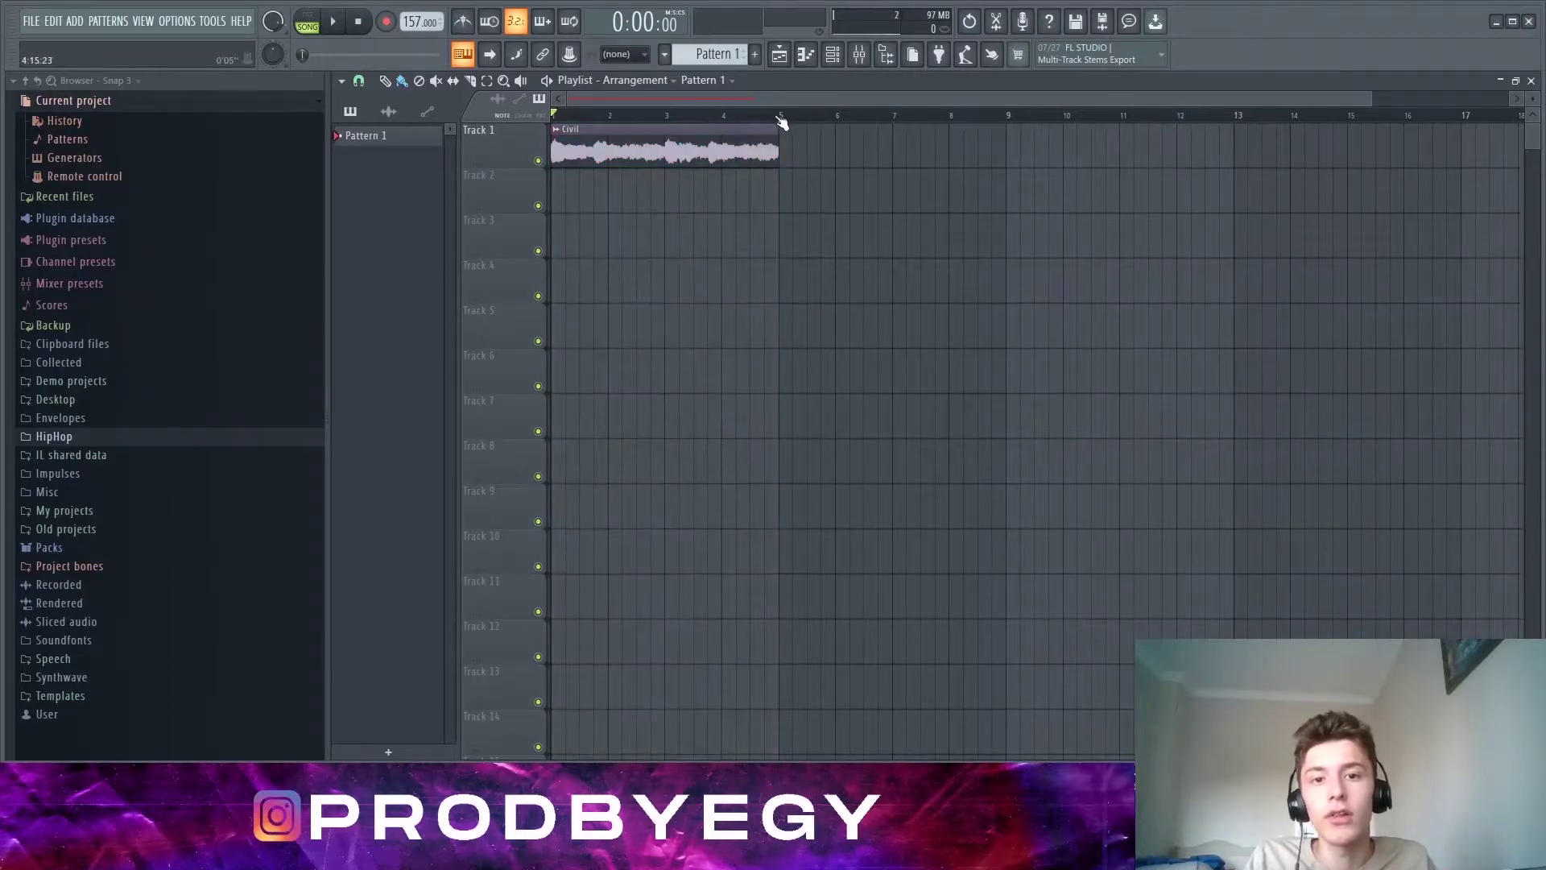
key("ctrl+a")
left_click(709, 128)
key("ctrl+a")
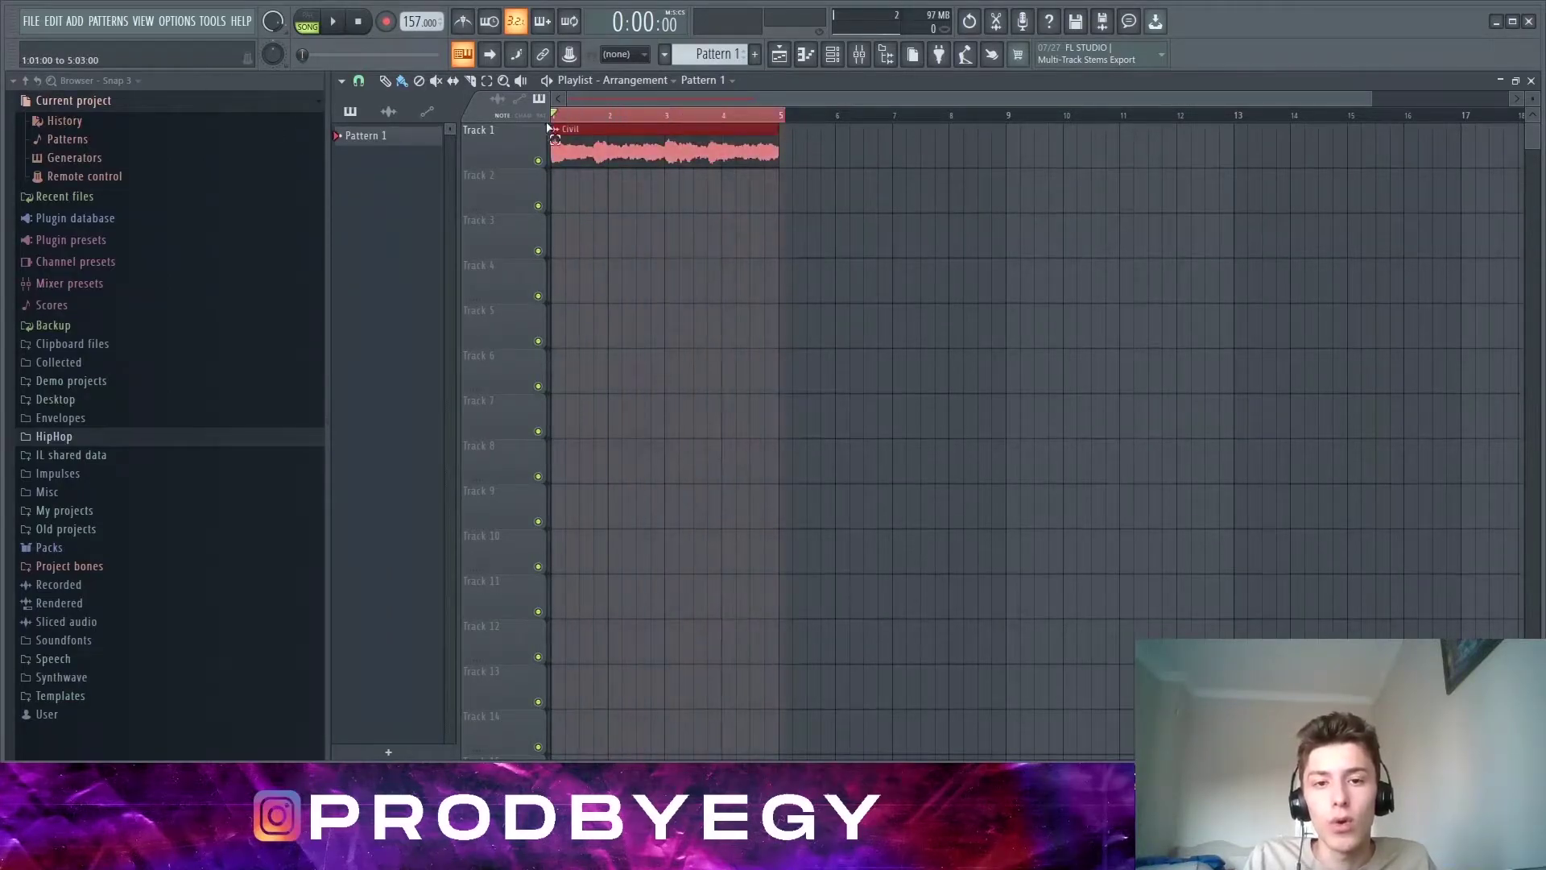
left_click(784, 125)
key("ctrl+a")
left_click(660, 117)
left_click_drag(660, 115, 688, 145)
key("space")
mouse_move(540, 164)
left_mouse_down()
mouse_move(596, 187)
mouse_move(740, 152)
mouse_move(722, 139)
mouse_move(554, 147)
left_mouse_up()
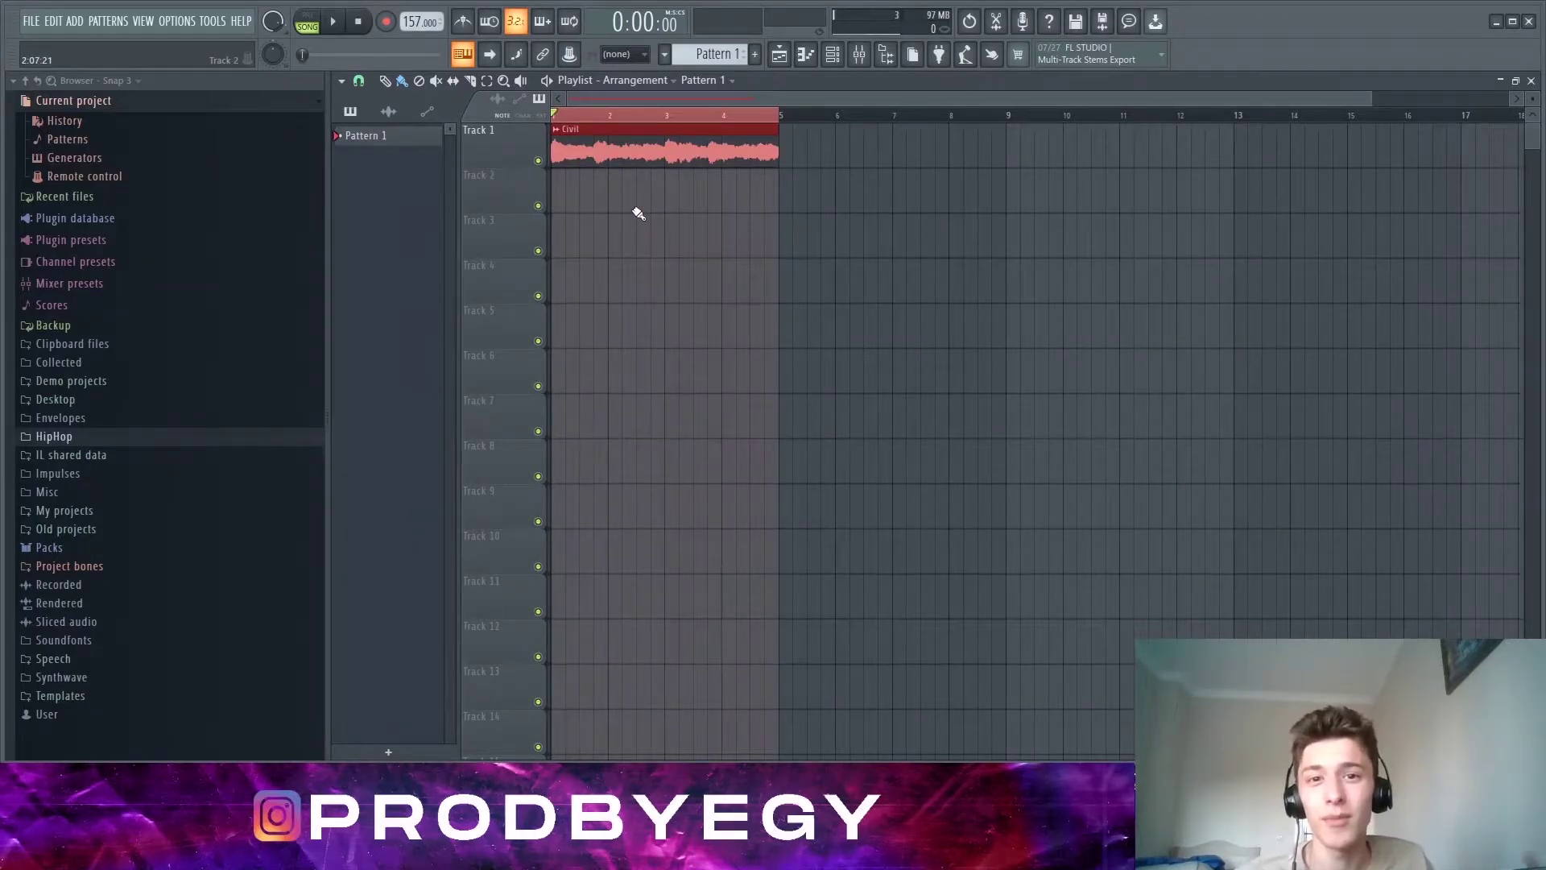
key("ctrl+d")
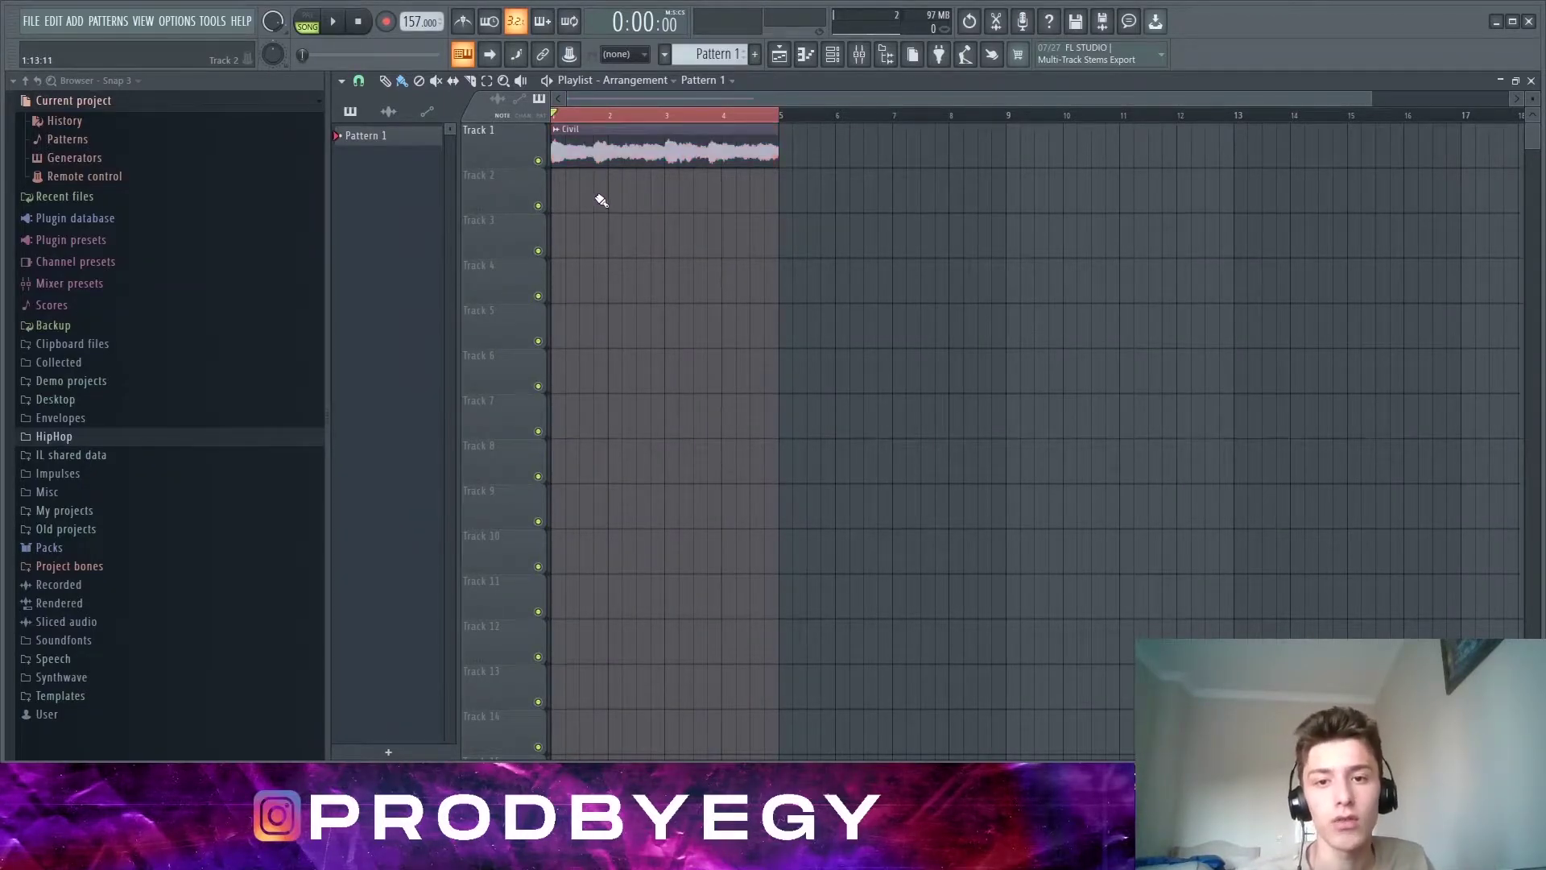
Step: Clear the time selection and play the Civil loop on Track 1 to hear it
left_click(564, 116)
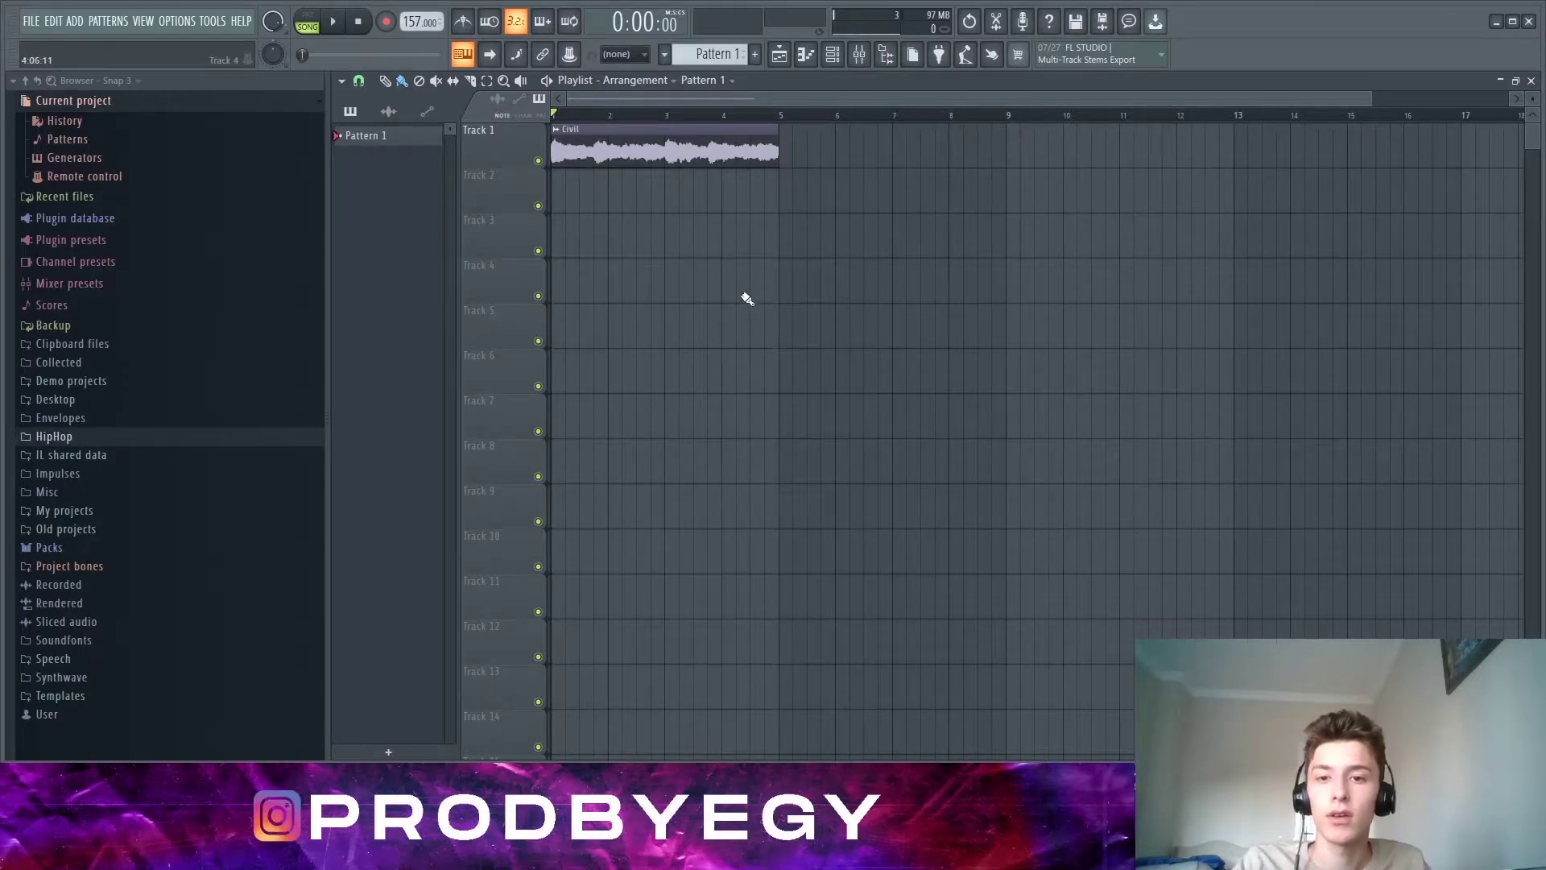
key("space")
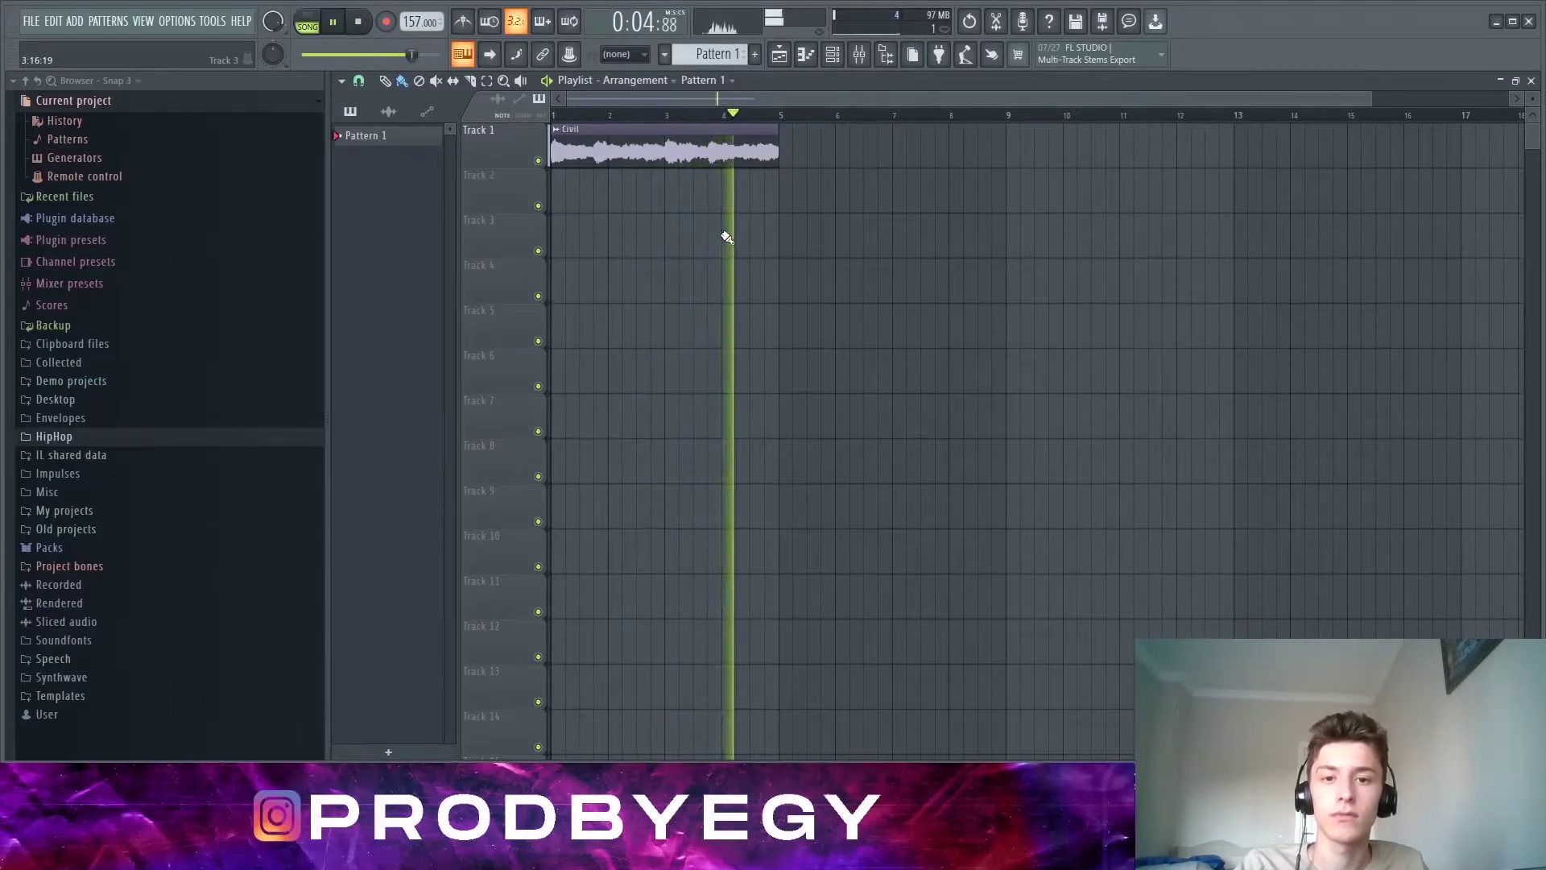
key("space")
Step: Duplicate the Civil clip end to end along Track 1 until the copies reach bar 65
scroll(786, 181, "down", 1)
left_click_drag(786, 181, 636, 141)
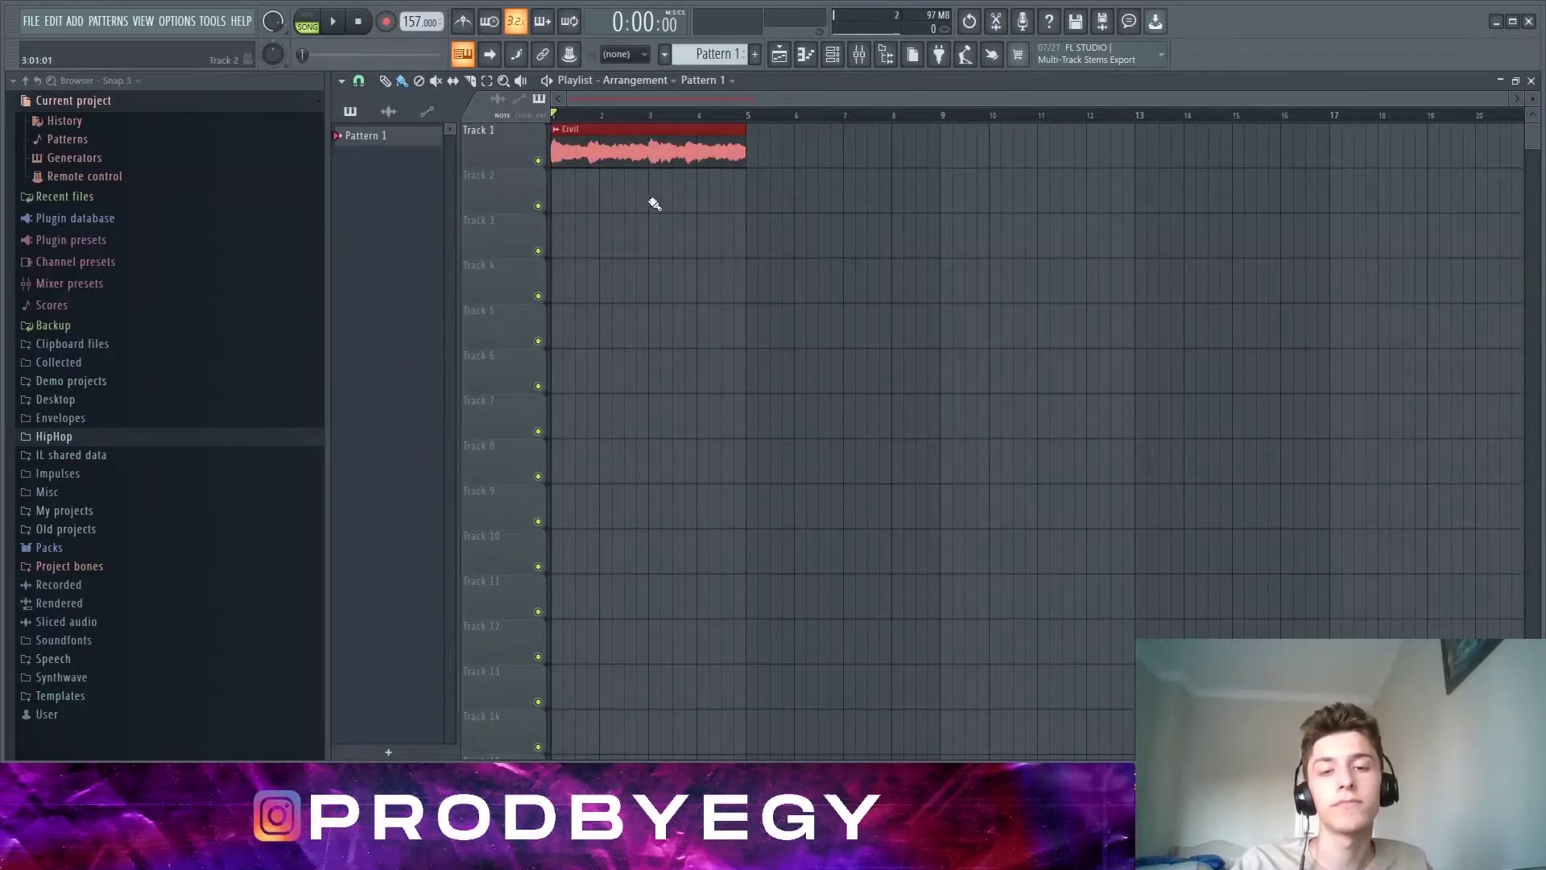
key("ctrl+b")
key("ctrl+b")
key("ctrl+b")
key("ctrl+b")
key("ctrl+b")
key("ctrl+b")
key("ctrl+b")
key("ctrl+b")
key("ctrl+b")
scroll(612, 475, "down", 6)
key("ctrl+b")
key("ctrl+b")
key("ctrl+b")
key("ctrl+b")
key("ctrl+b")
key("ctrl+b")
scroll(583, 500, "down", 2)
left_click_drag(1279, 303, 77, 33)
left_click_drag(1402, 258, 320, 31)
scroll(1359, 100, "up", 3)
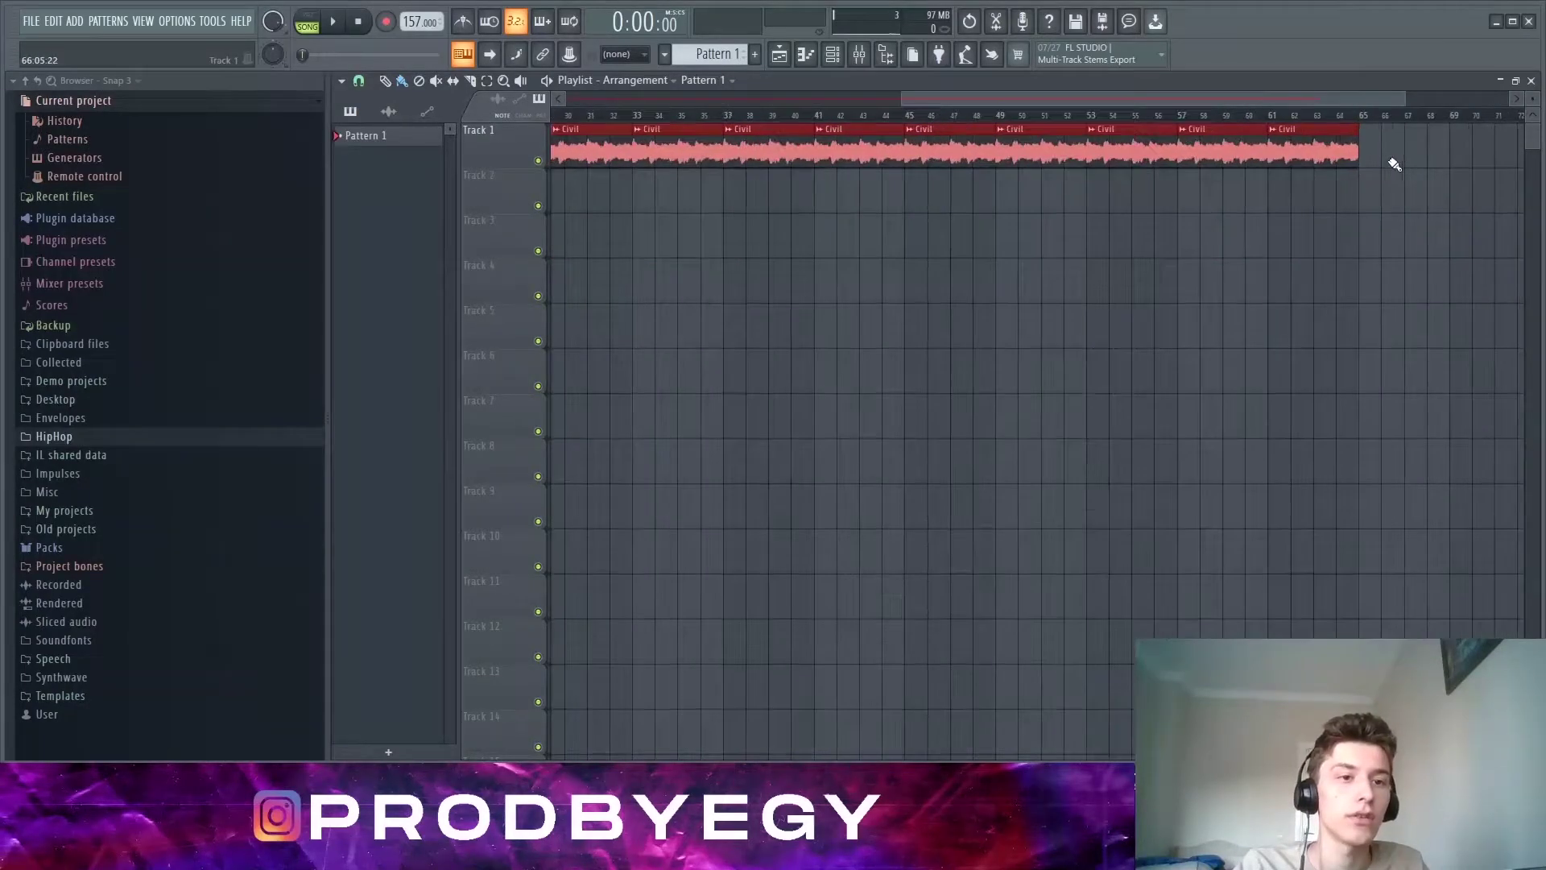
Step: Check the arrangement's length by placing the playhead at the end of the last Civil clip, and return to the start
left_click(1363, 120)
scroll(1363, 120, "down", 3)
left_click(1252, 331, "ctrl")
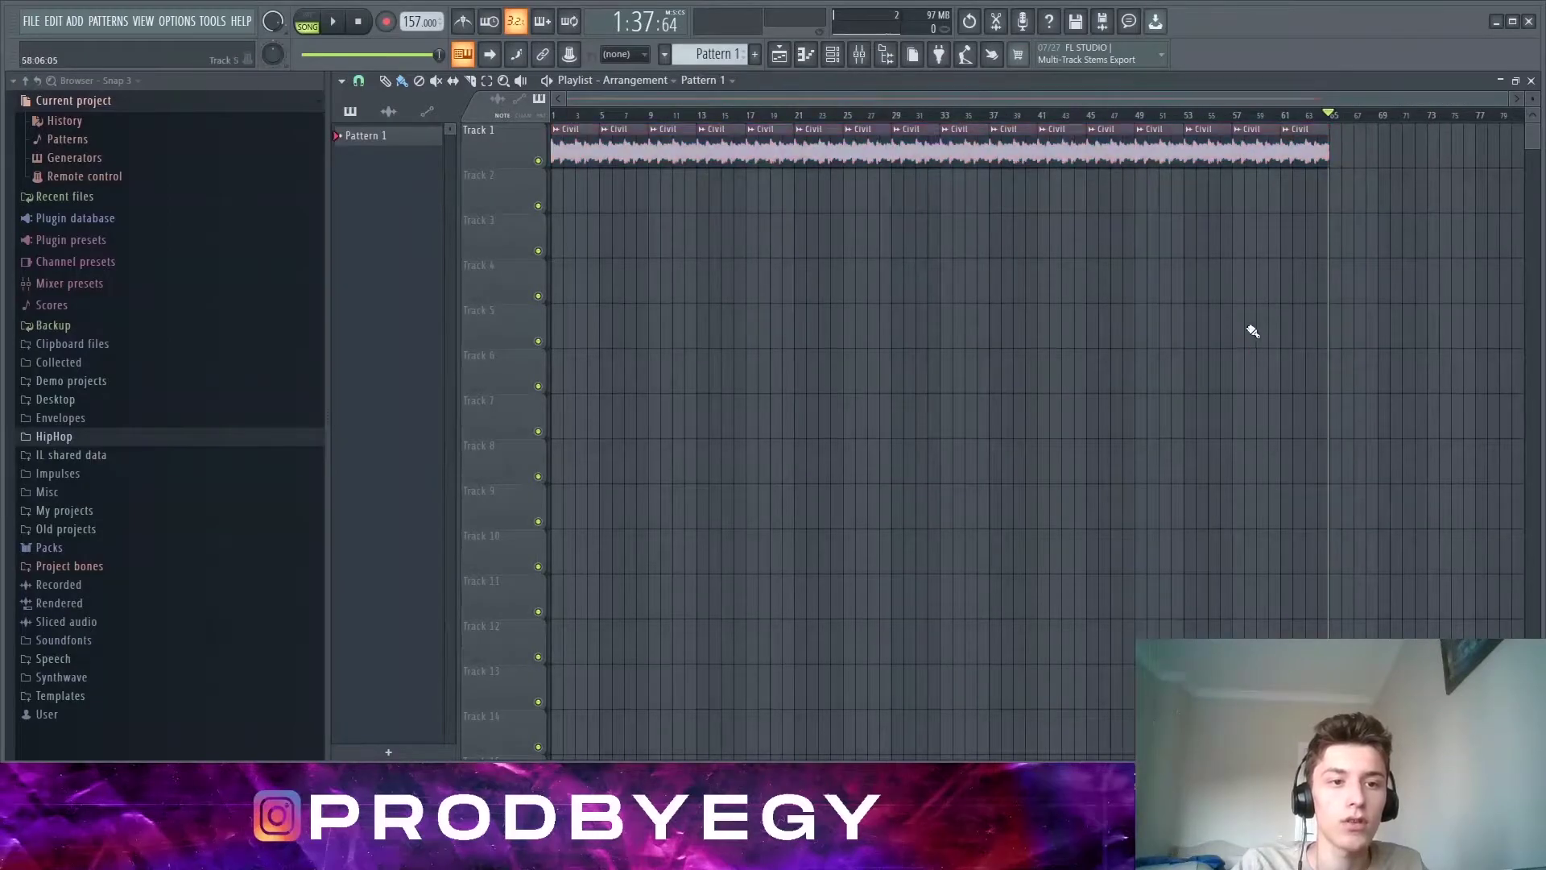
left_click_drag(910, 116, 528, 113)
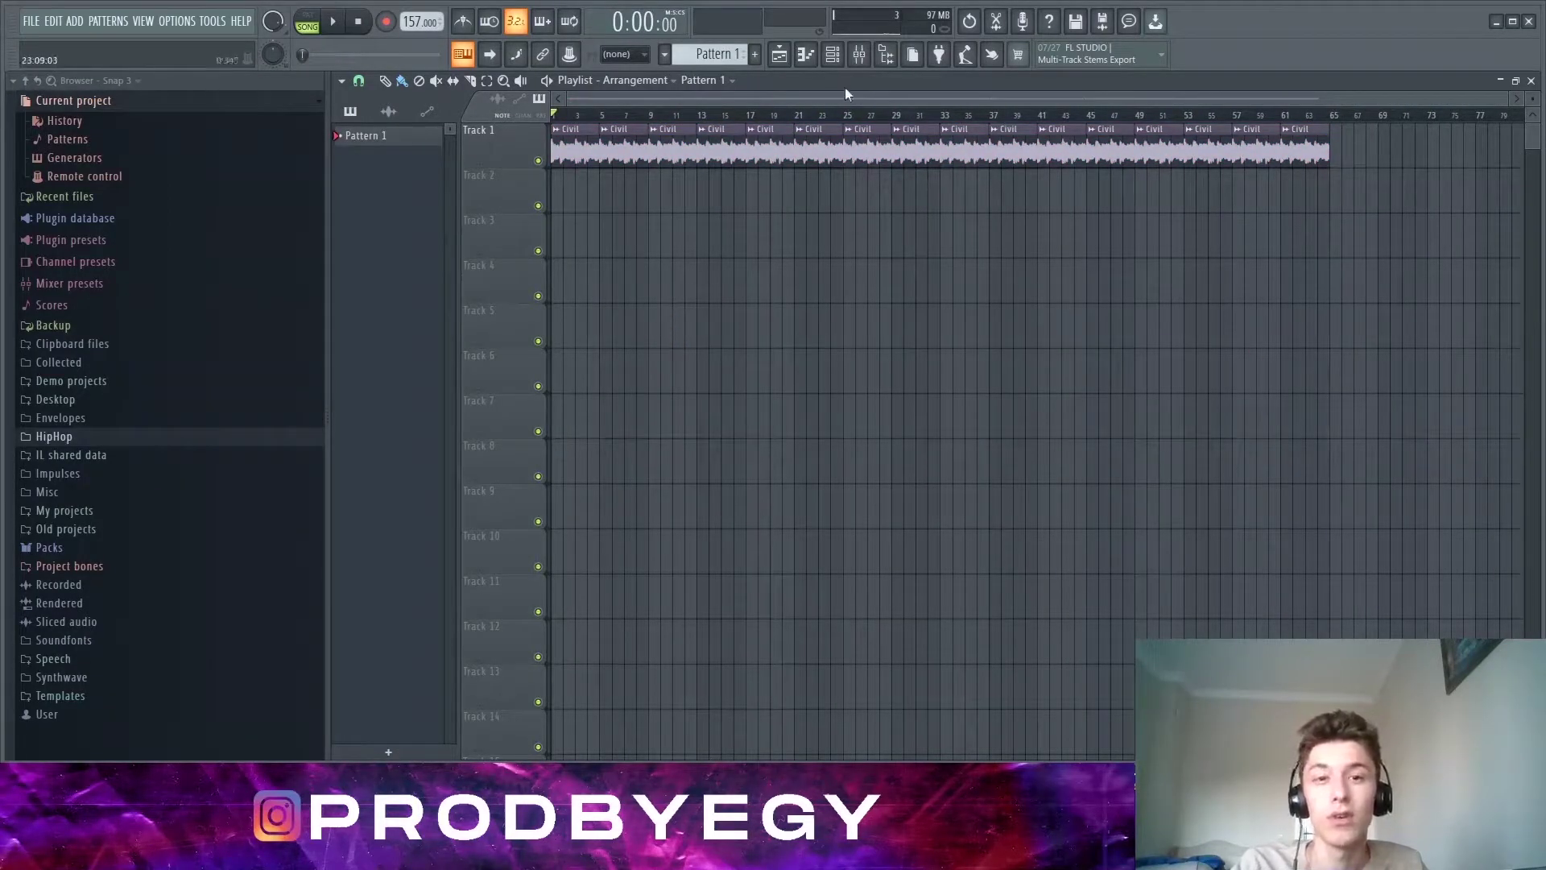
Step: Show the channel rack and open the CLAP folder of the prodEgy Lucki Drum Kit under HipHop, Drum Kits
left_click(832, 57)
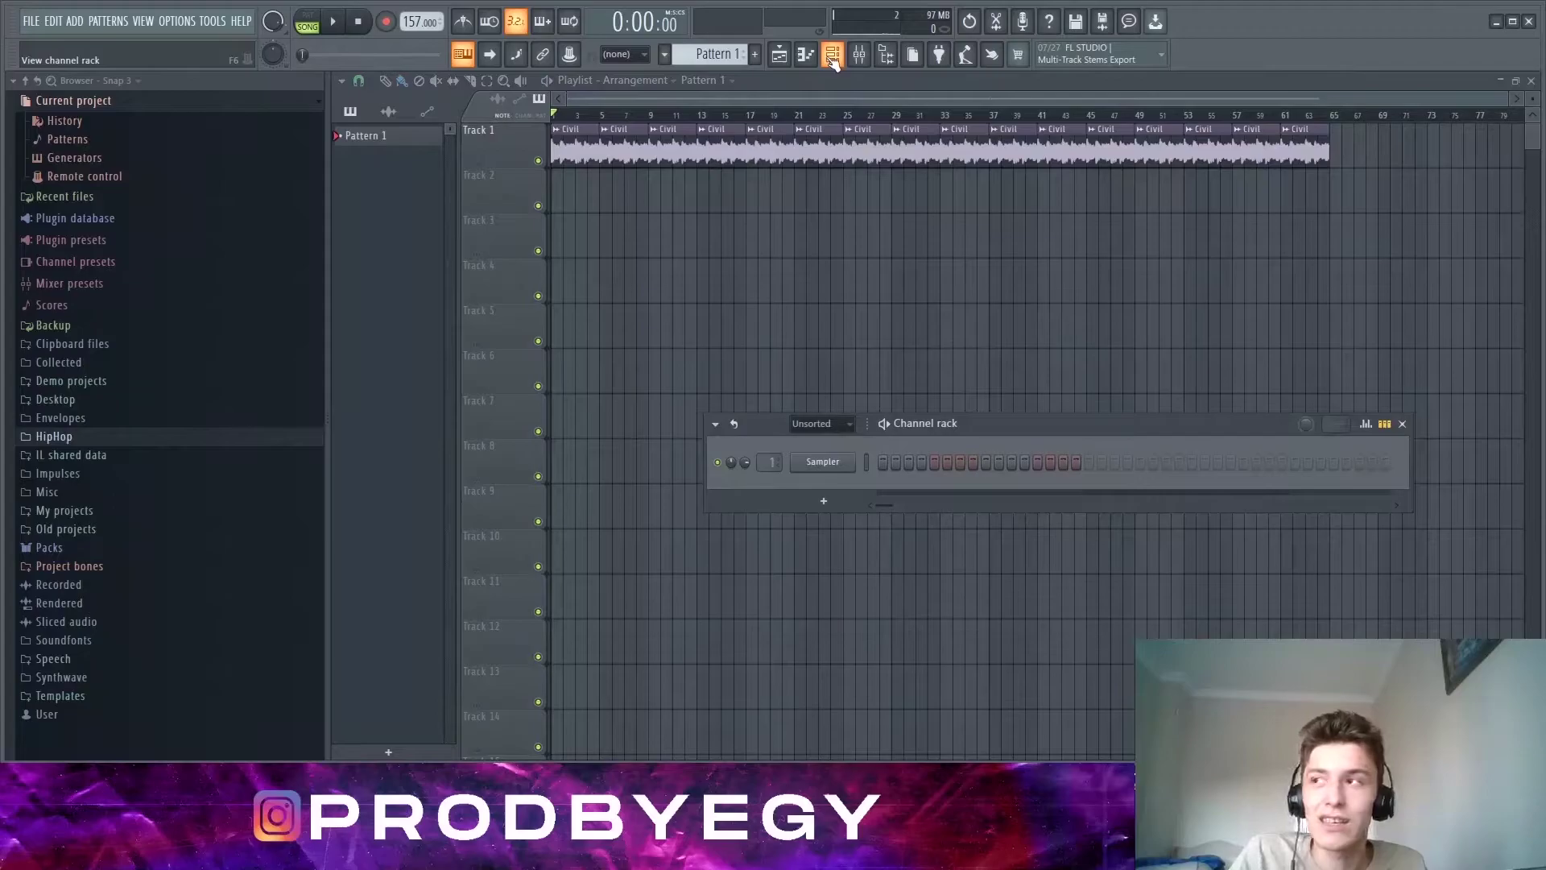
left_click(123, 439)
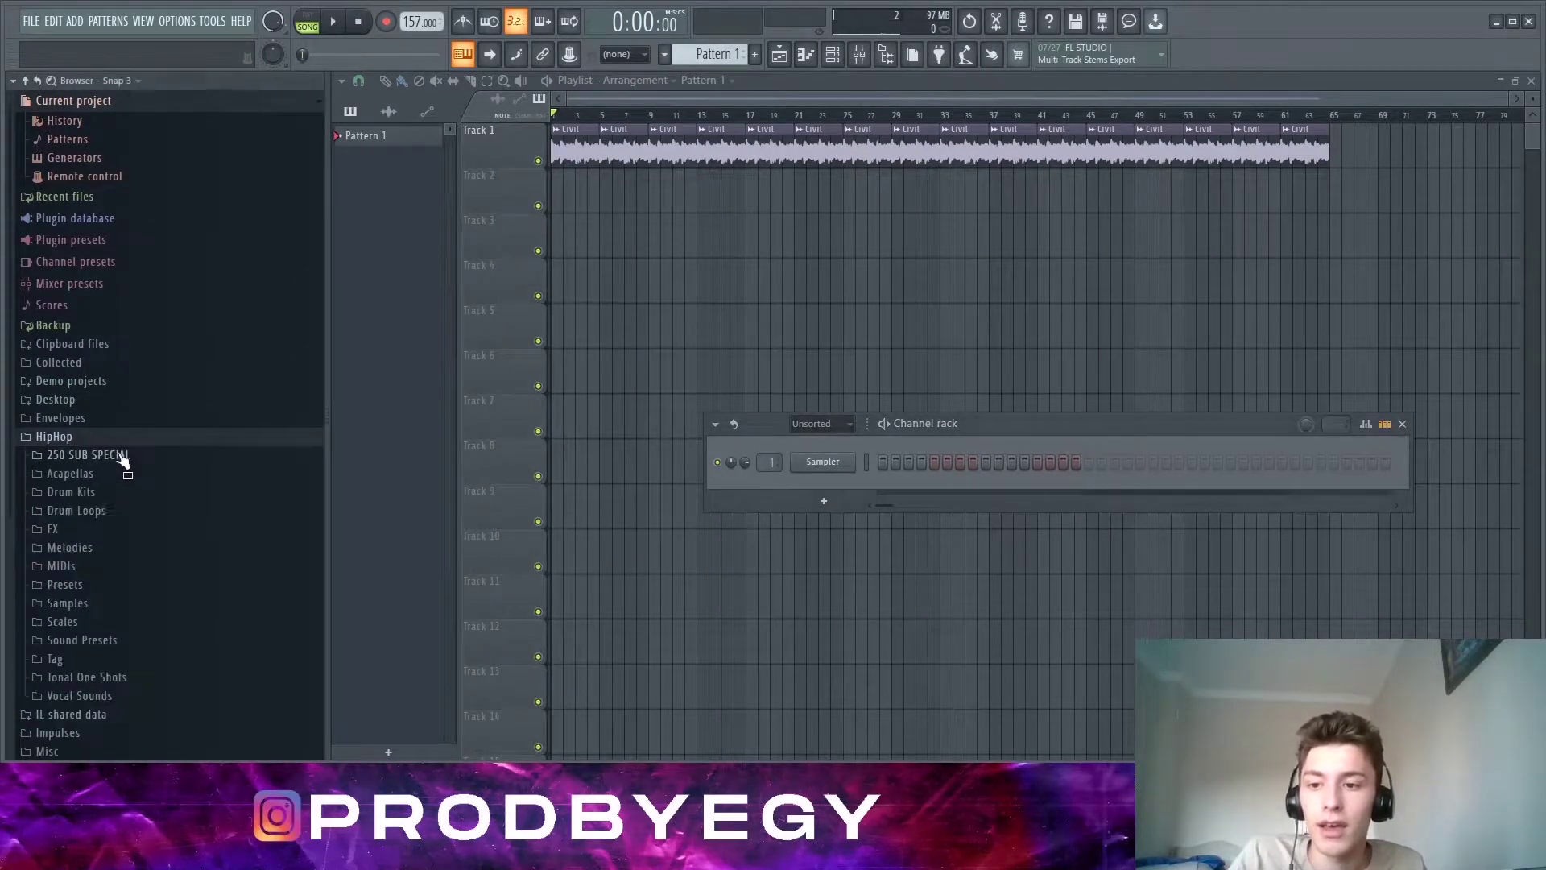
scroll(145, 483, "down", 3)
left_click(81, 389)
scroll(120, 484, "down", 10)
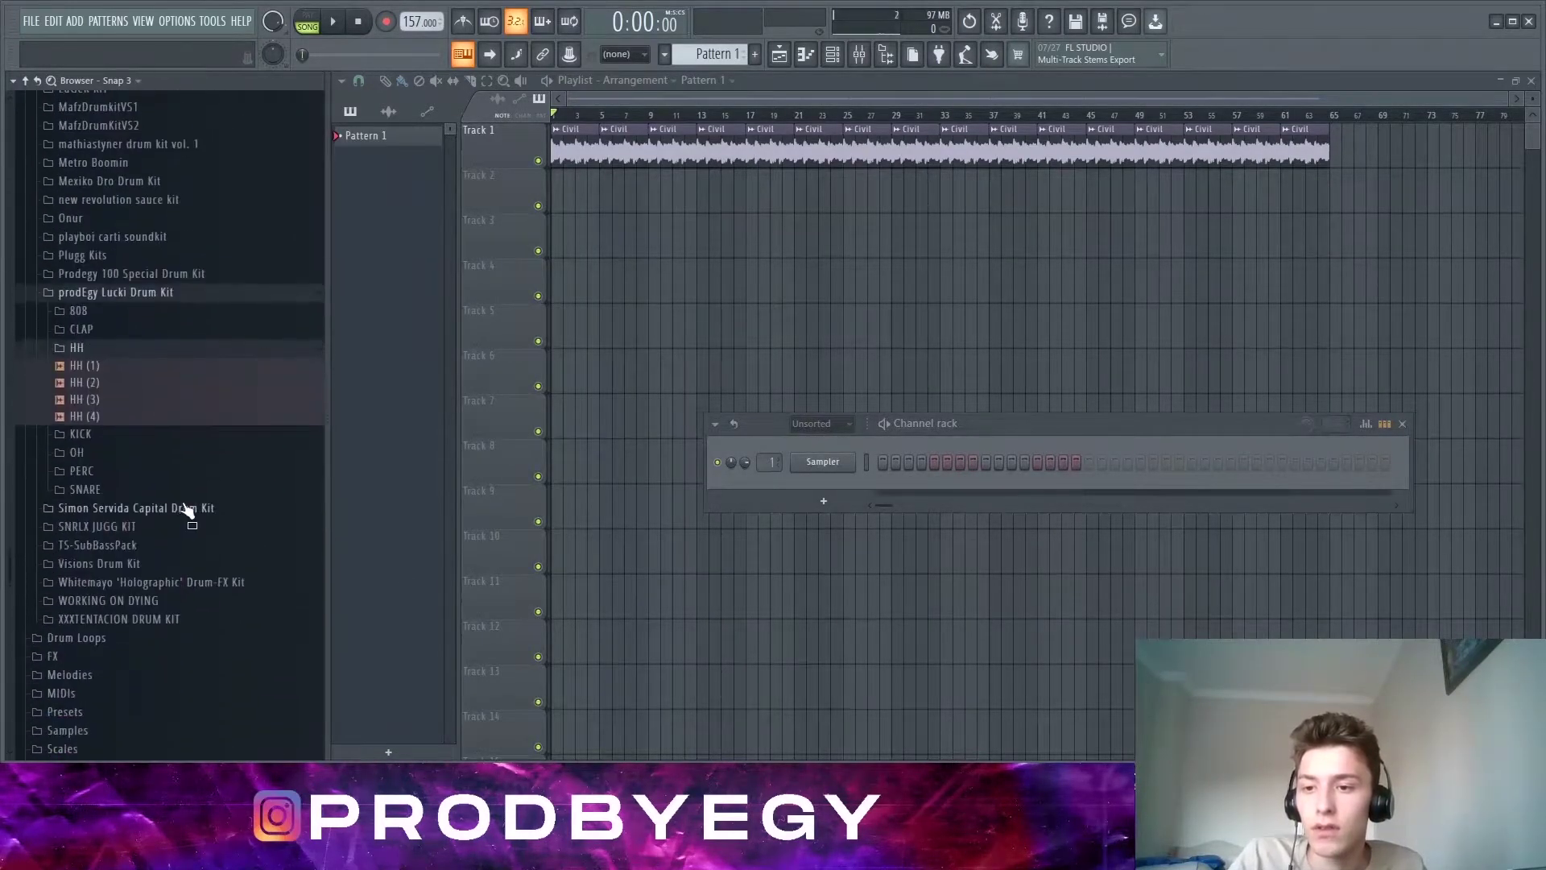
left_click(159, 433)
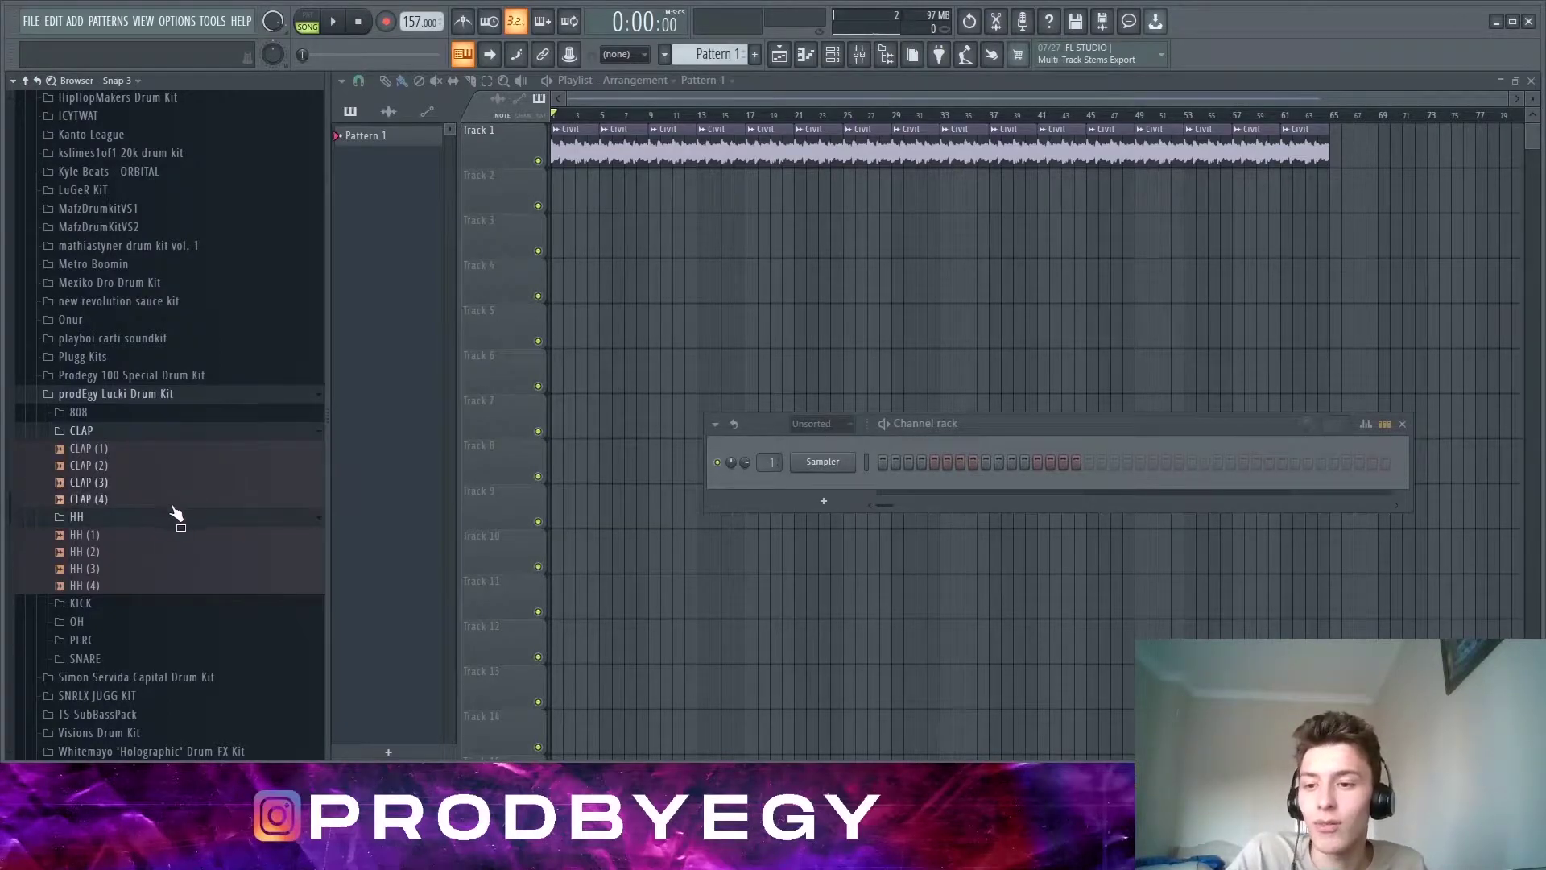
Step: Audition the clap samples, add CLAP (3) as a new channel, and hide the channel rack
left_click(113, 469)
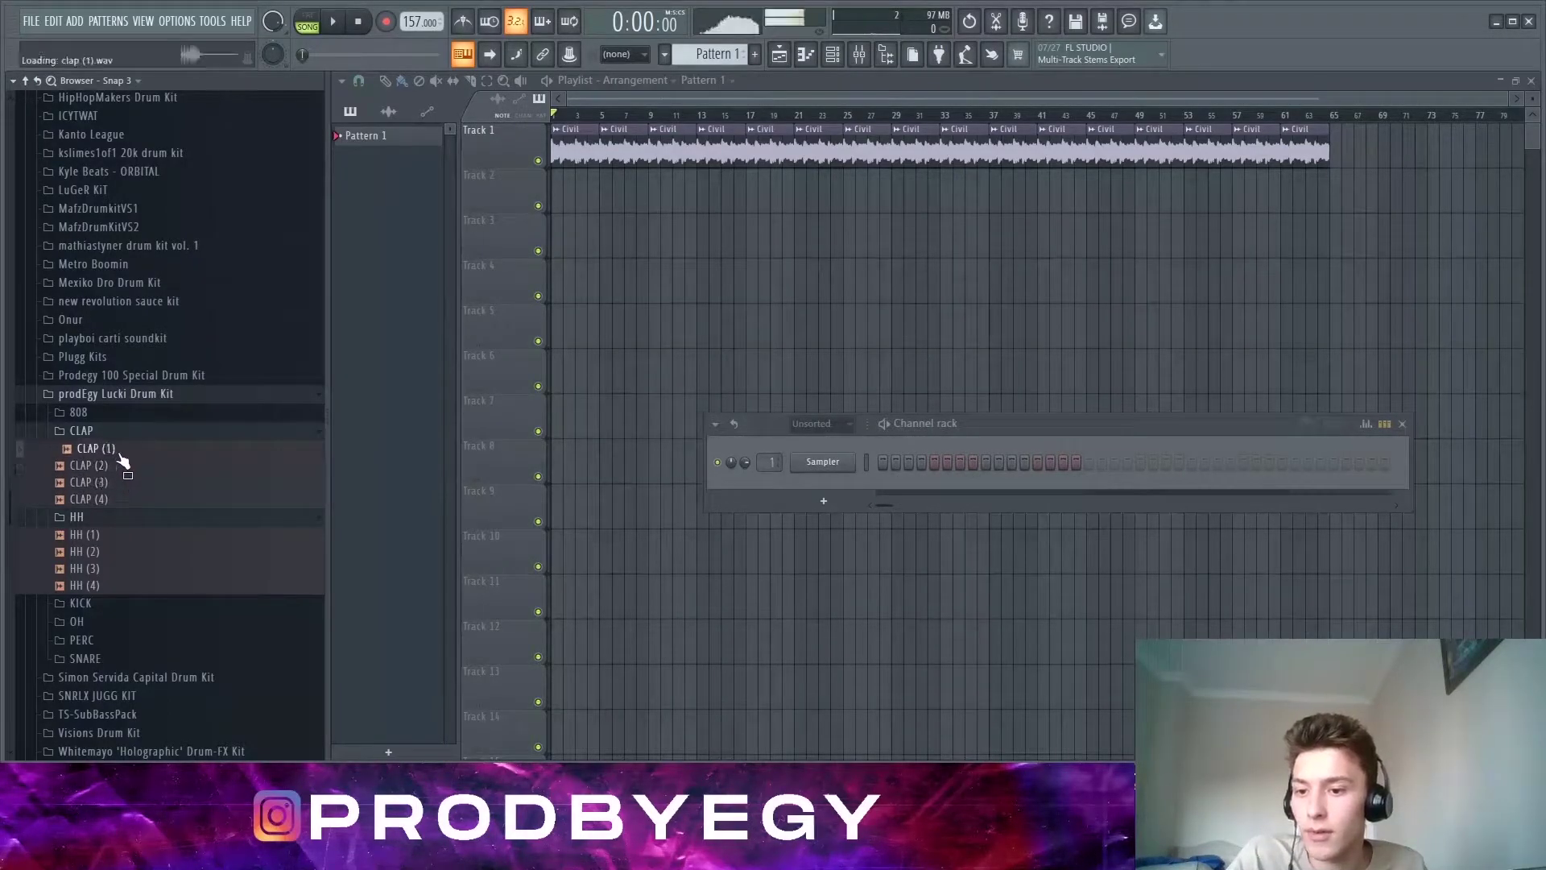
left_click(95, 481)
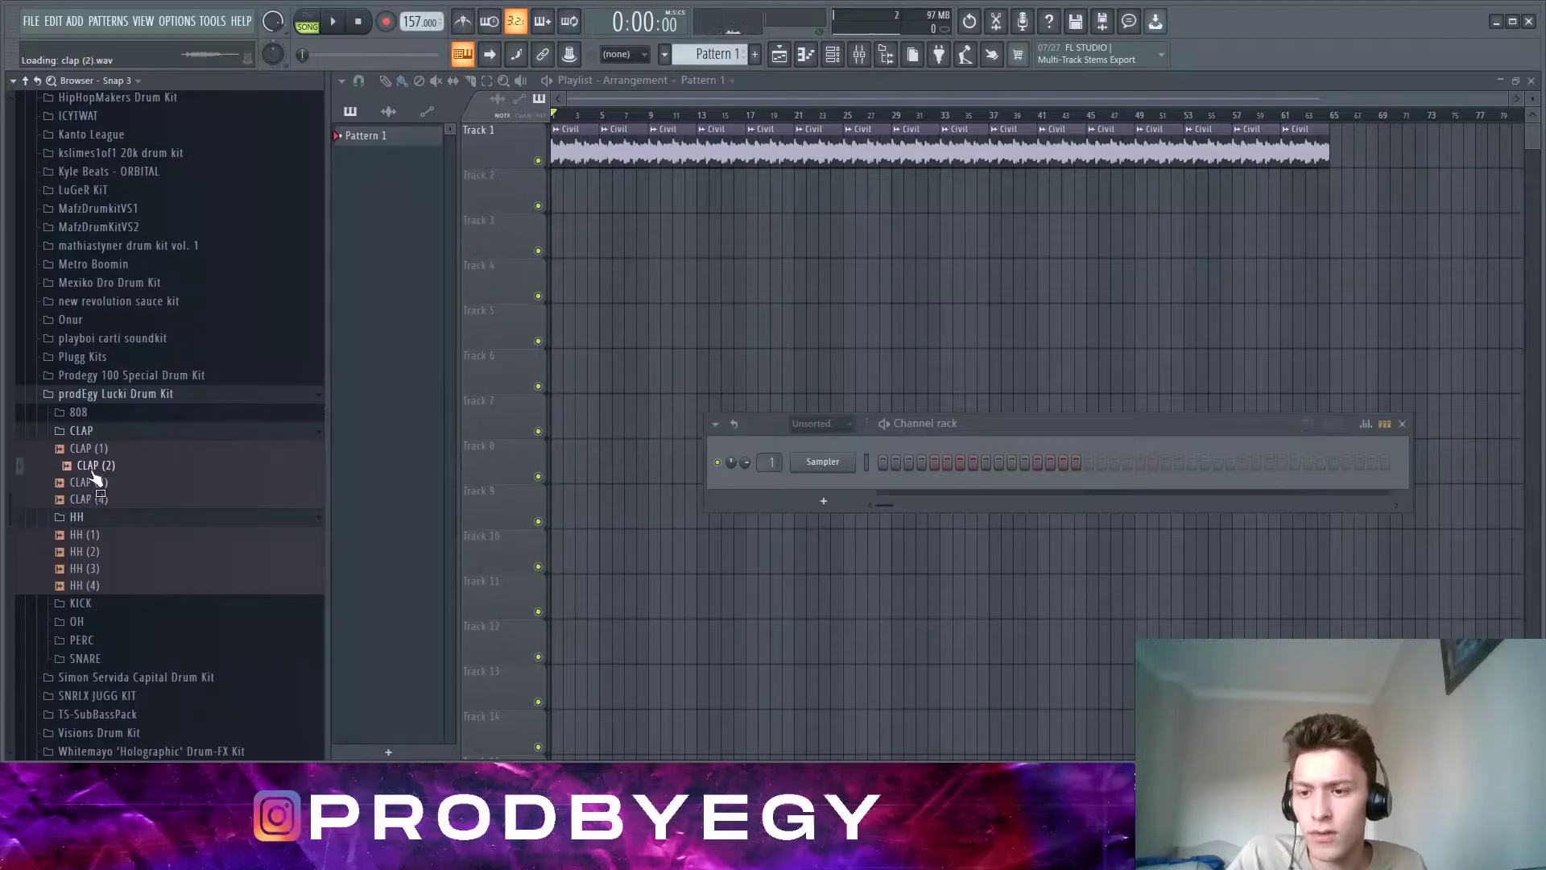
left_click_drag(97, 482, 827, 493)
left_click(710, 50)
key("F6")
Step: Place a Pattern 1 clip at bar 1 on Track 2 of the playlist
left_click(590, 193)
scroll(564, 210, "up", 2)
left_click_drag(612, 190, 249, 184)
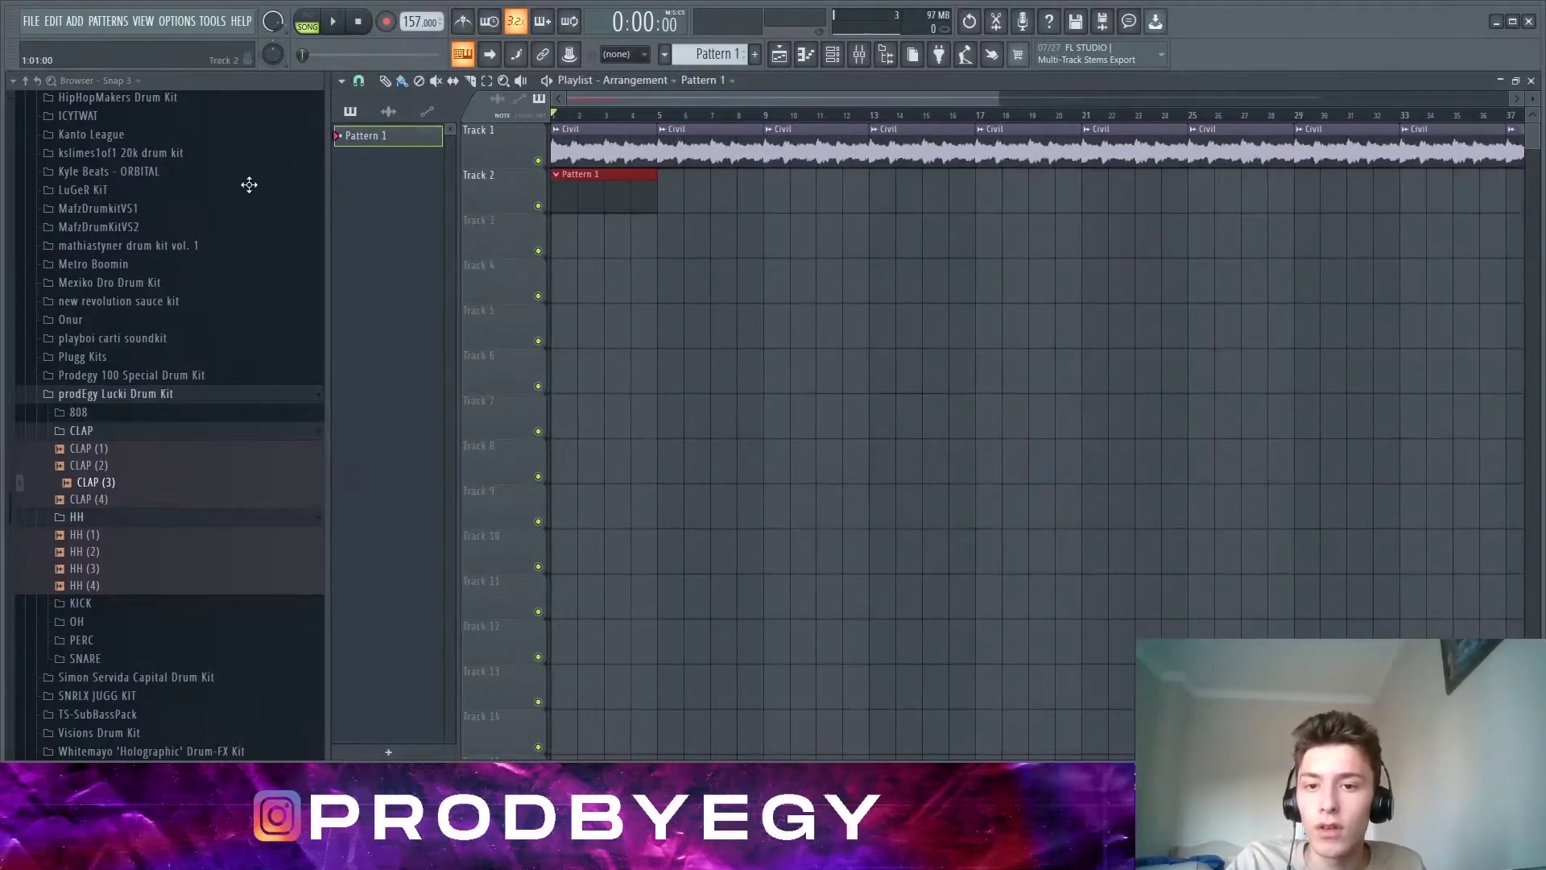
Step: Place a C5 clap on the third beat of bars 1 to 4 in CLAP (3)'s piano roll and return to the playlist
left_click(622, 202)
right_click(854, 487)
left_click(885, 487)
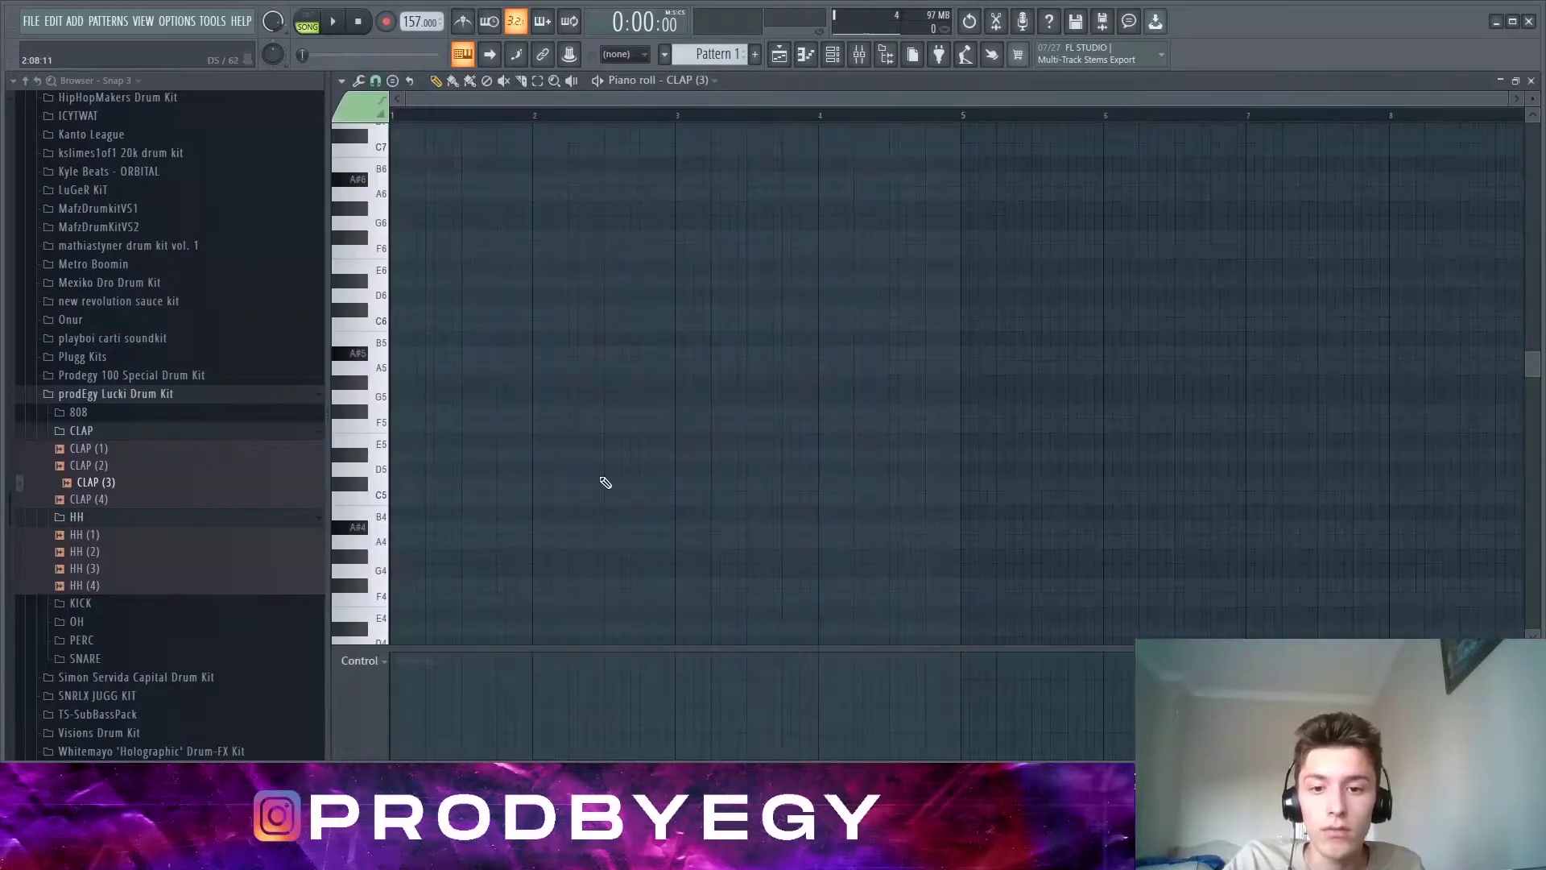
scroll(504, 413, "up", 2)
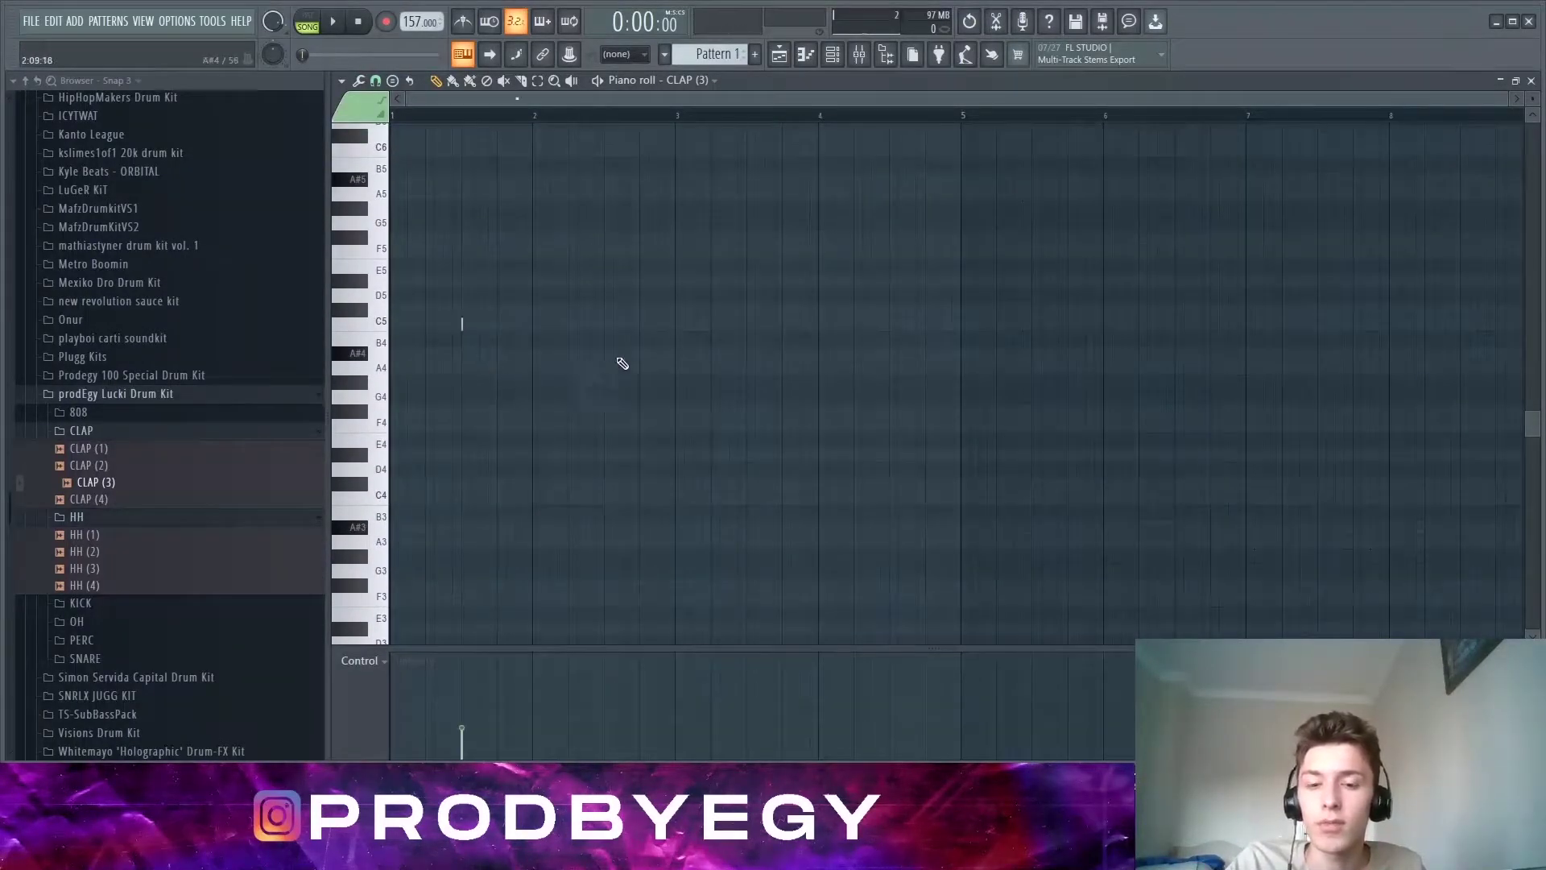
left_click(891, 323)
left_click(885, 236)
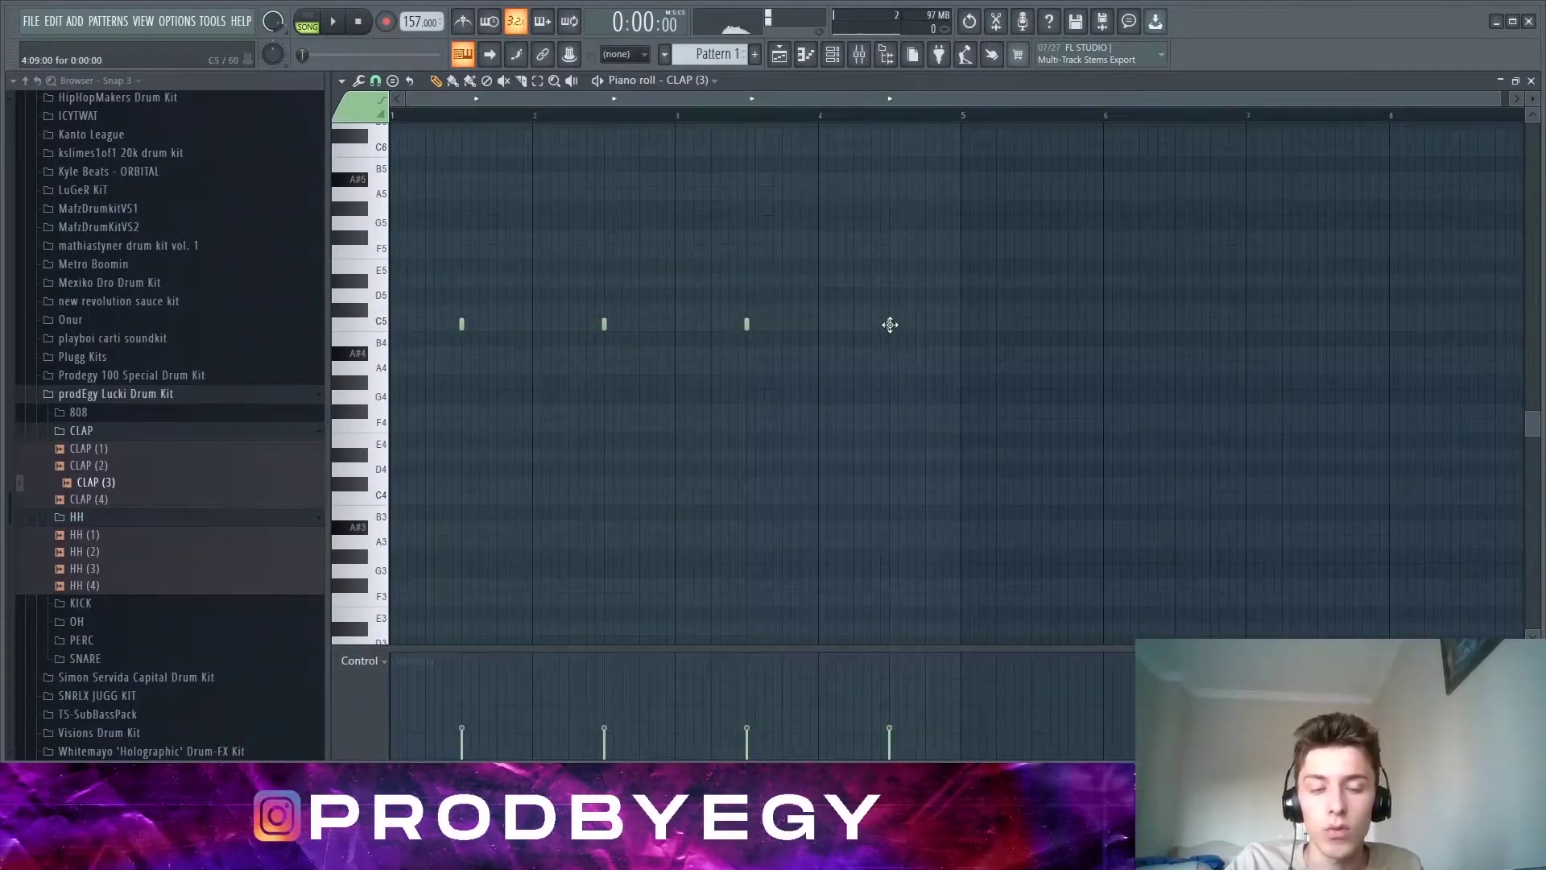
key("ctrl+a")
right_click(647, 161, "ctrl")
key("ctrl+d")
scroll(434, 96, "down", 3)
key("F5")
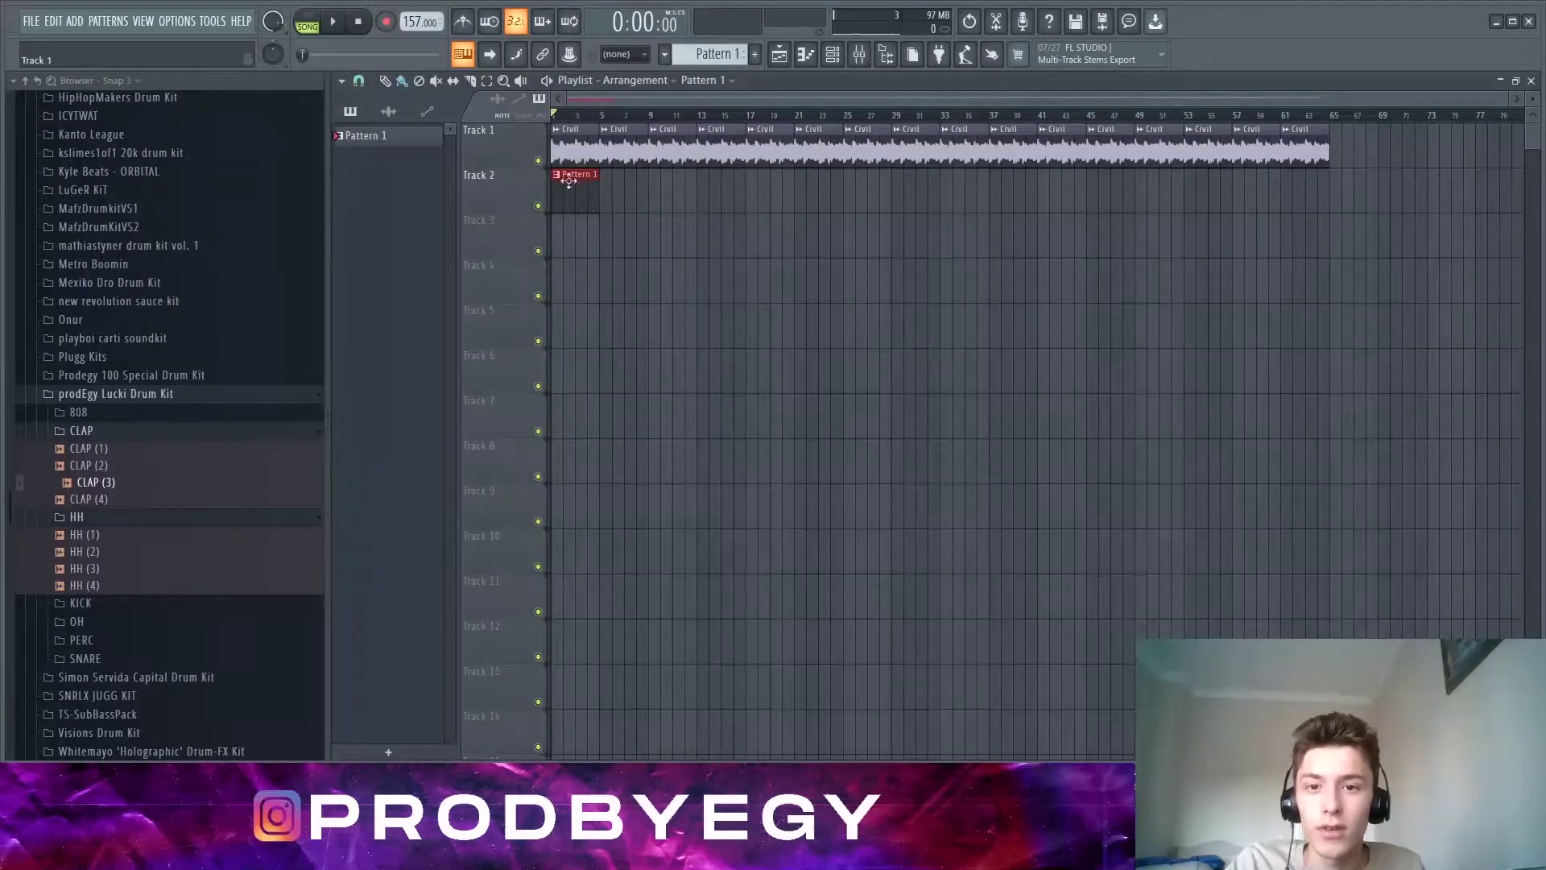
Step: Audition the hi-hat samples and add HH (3) as a new channel in the channel rack
left_click(831, 58)
left_click(103, 568)
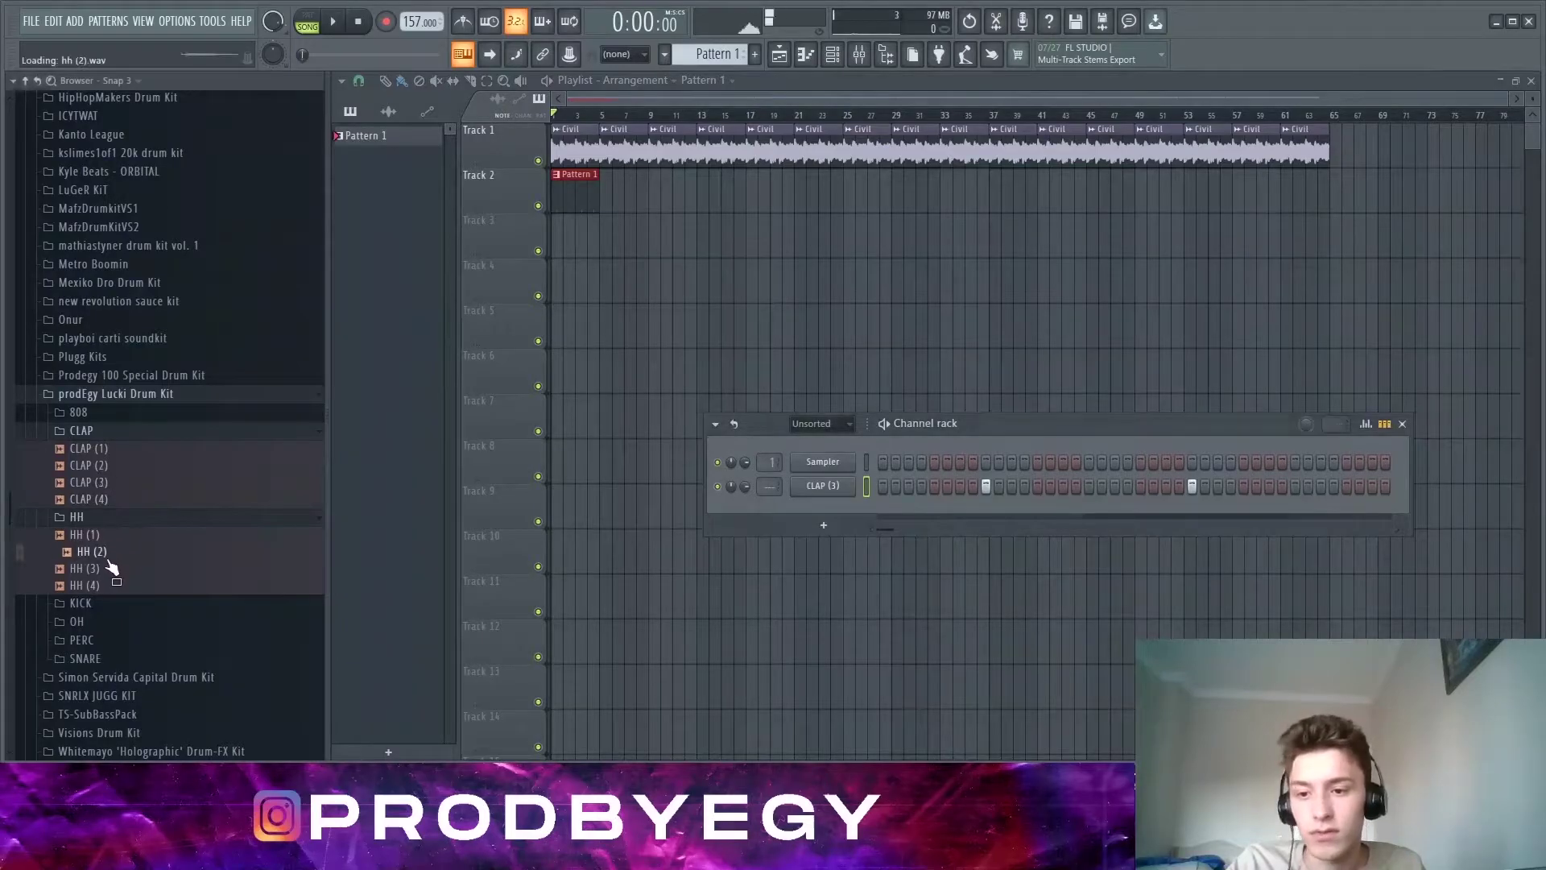
left_click_drag(107, 574, 832, 507)
Step: Fill the HH (3) channel with a note every two steps and open it in the piano roll
right_click(838, 509)
left_click(1071, 563)
right_click(854, 507)
left_click(889, 511)
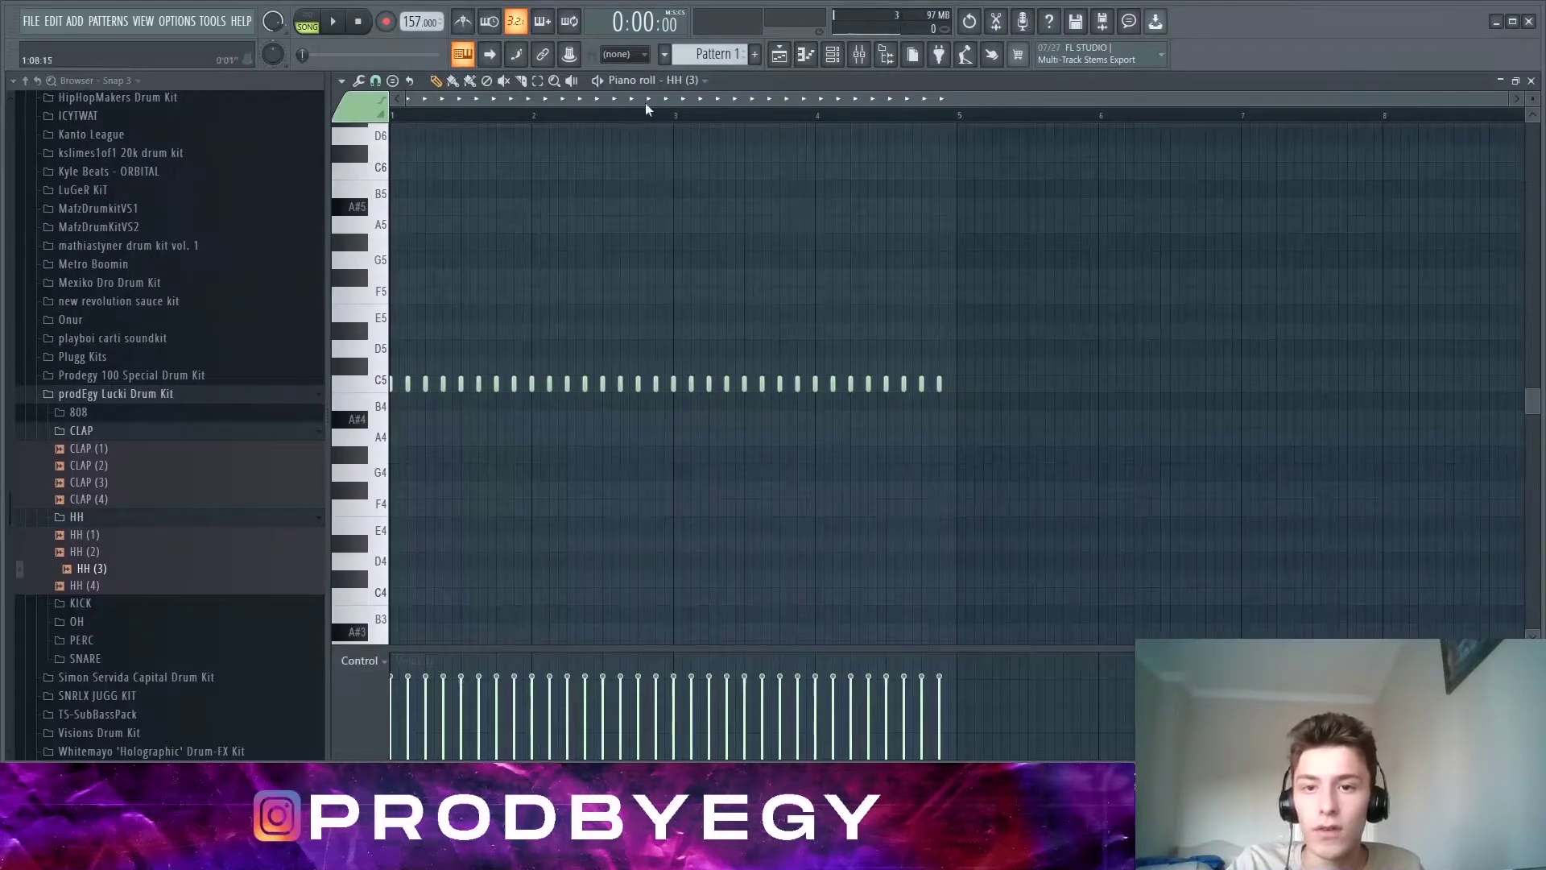
Step: Show all channels in the channel rack and set the Civil channel's volume to about 76% during playback
left_click(828, 62)
key("F6")
key("space")
scroll(451, 421, "up", 2)
left_click(830, 56)
key("space")
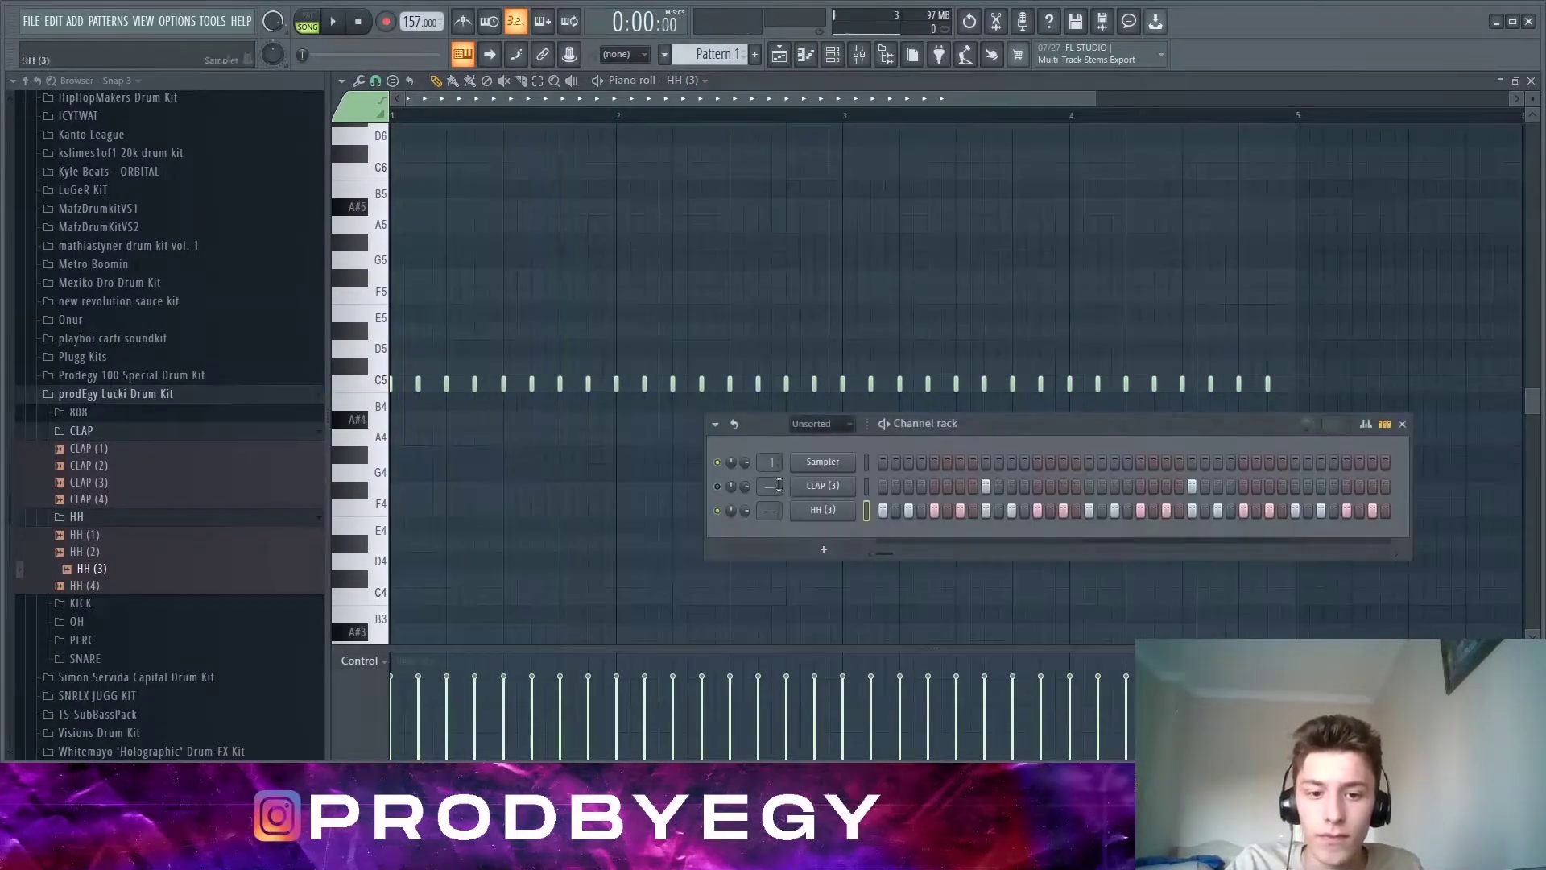
left_click(832, 448)
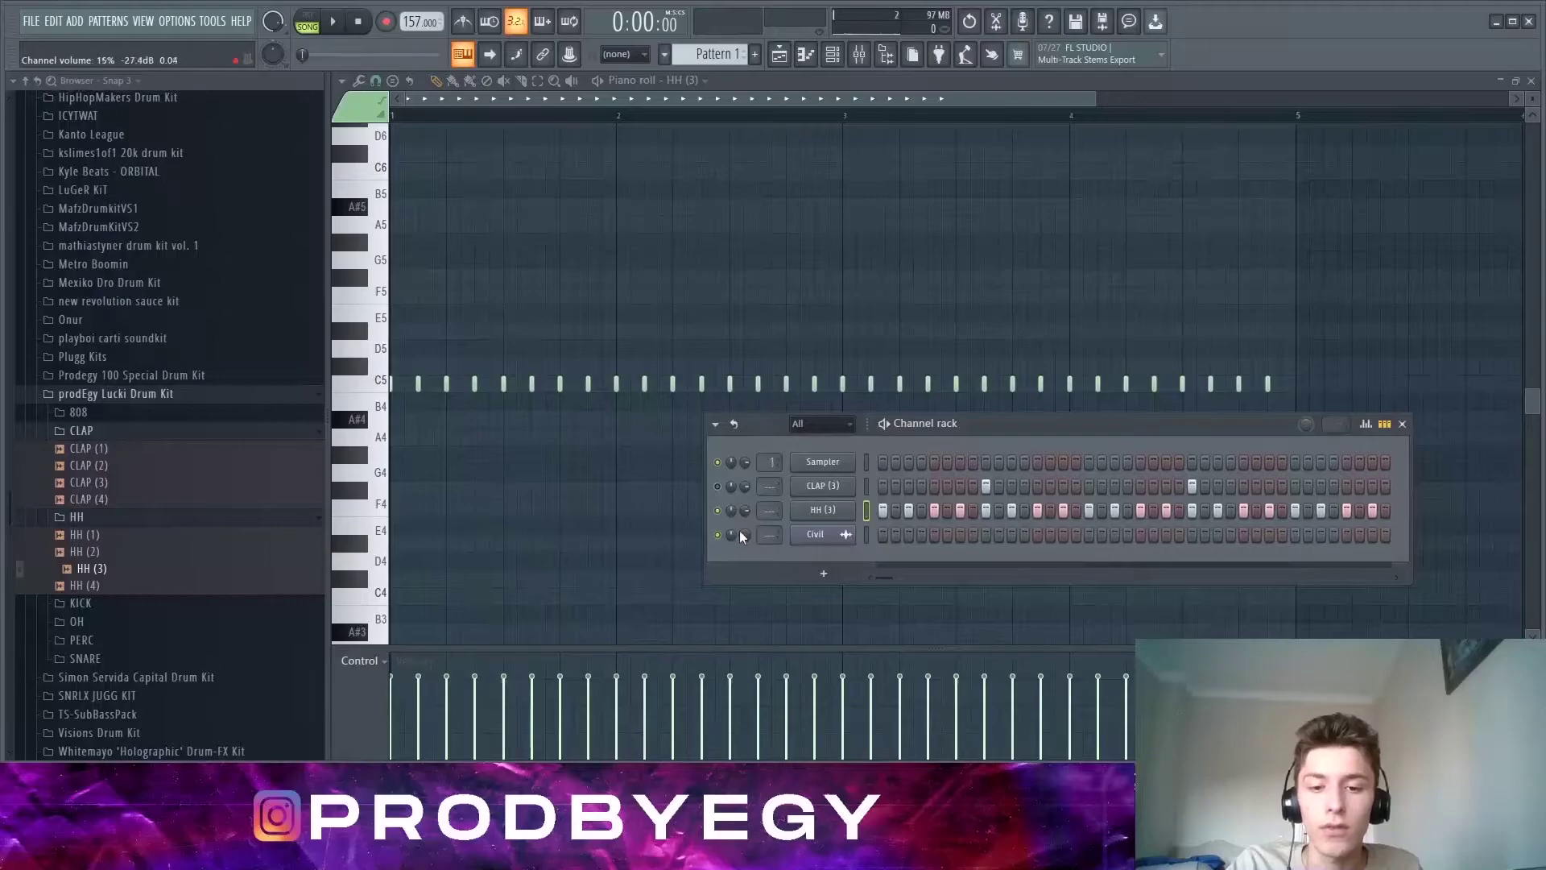
key("space")
left_click_drag(739, 530, 739, 499)
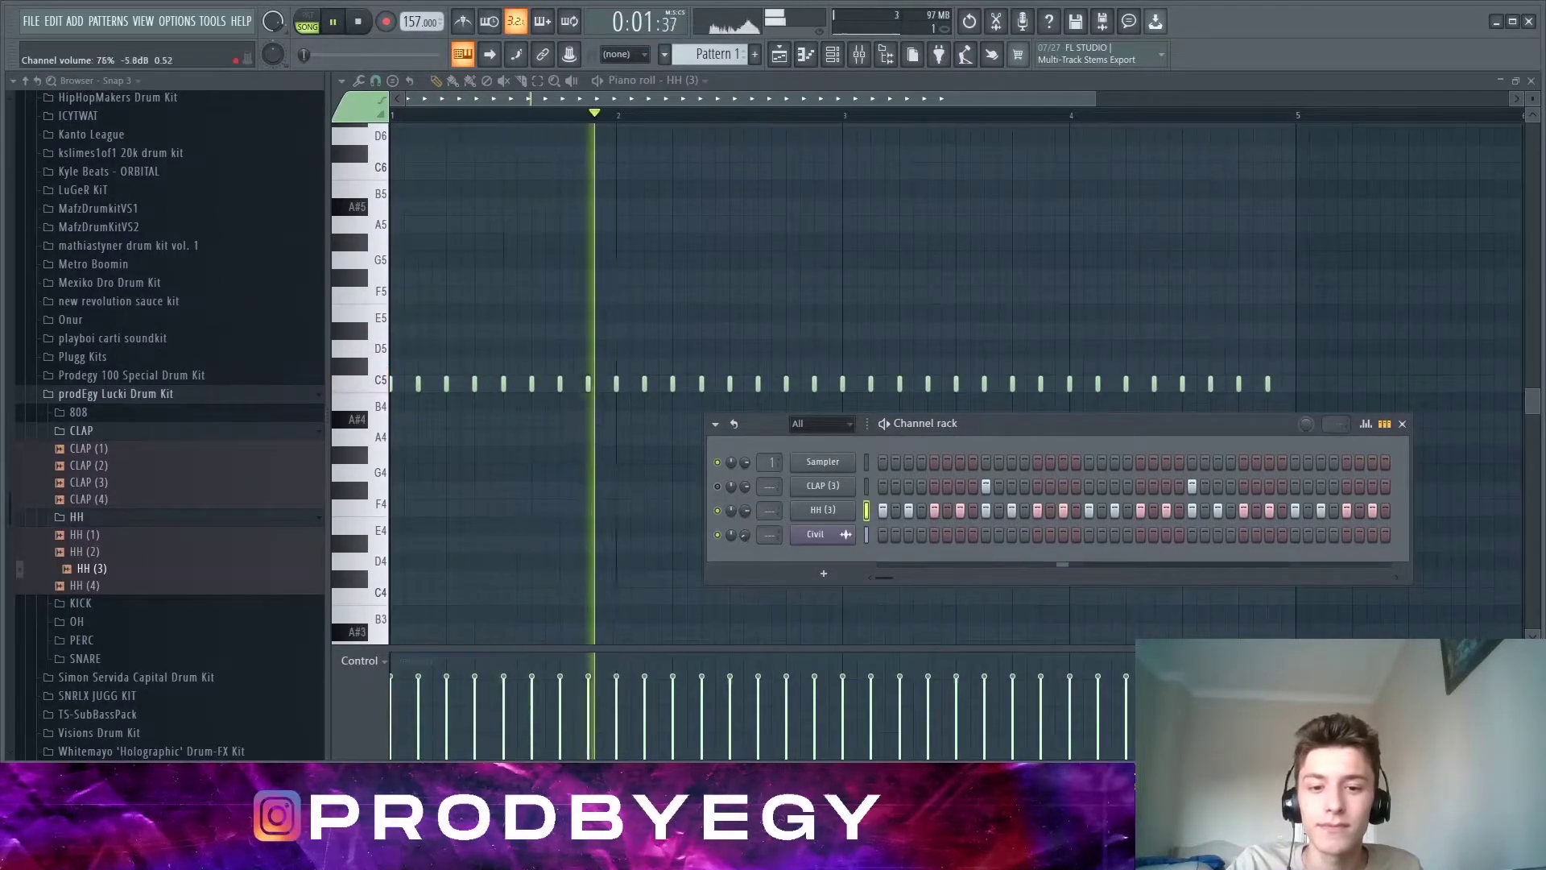
right_click(692, 501)
Step: Add extra C5 hi-hat notes at steps 10 and 14 of bar 1, checking the rhythm by playback
key("space")
key("space")
key("space")
left_click(489, 385)
key("space")
key("space")
left_click(525, 383)
key("space")
left_click(522, 388)
key("space")
key("space")
left_click(575, 386)
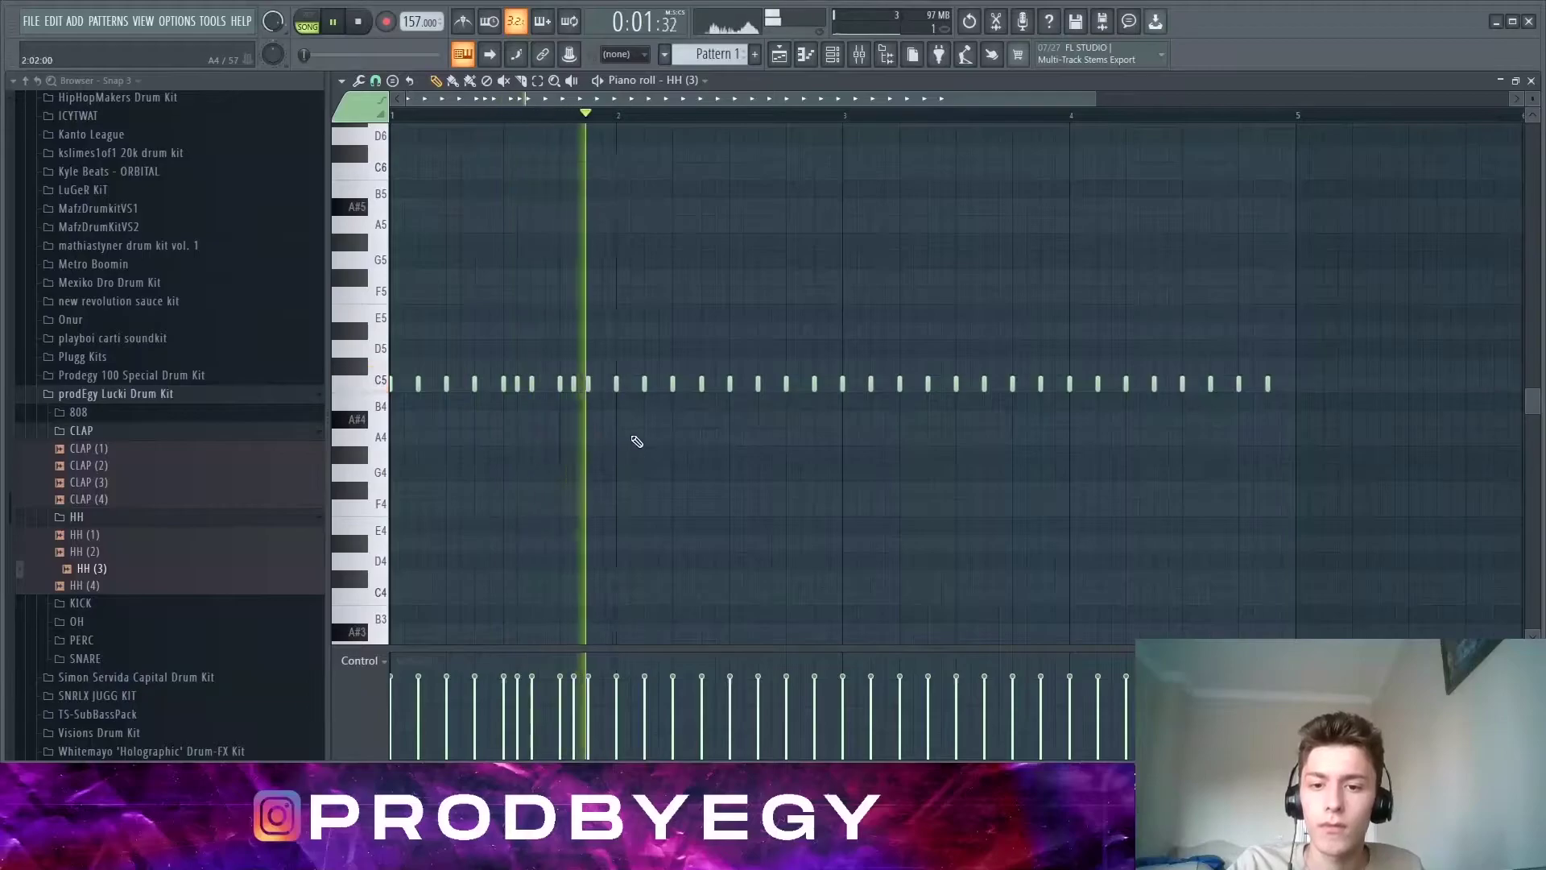
Step: Undo and restore the last added hi-hat note, playing the pattern to compare both versions
key("ctrl+z")
key("space")
key("ctrl+z")
key("space")
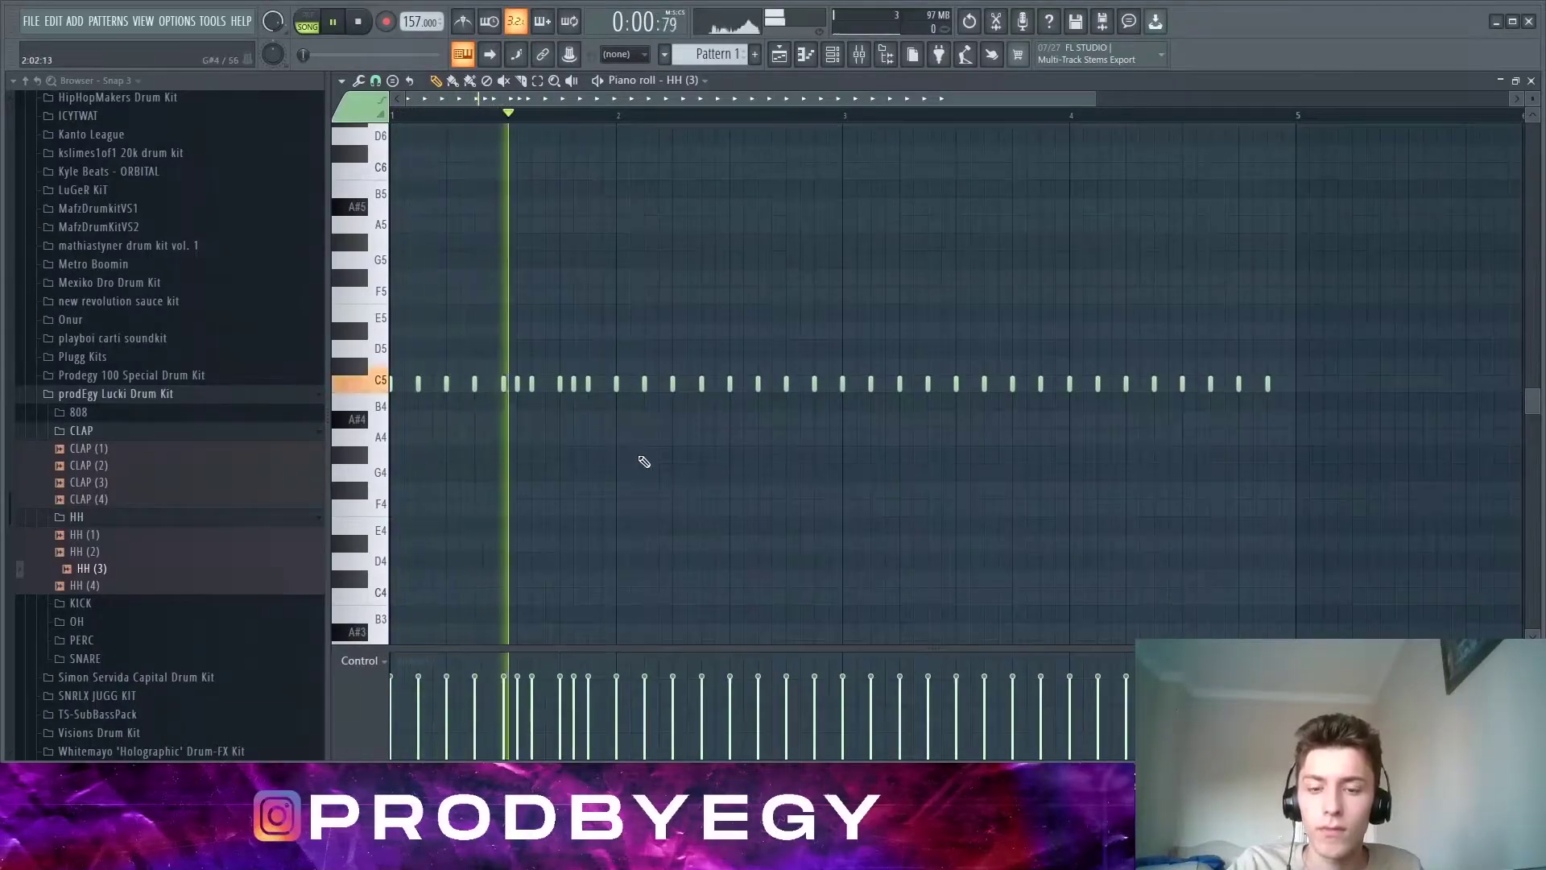
Step: Add a G#4 hi-hat note on the second beat of bar 2 and chop it into a fast roll
key("space")
left_click(674, 456)
key("alt+a")
left_click(846, 425)
key("space")
key("ctrl+d")
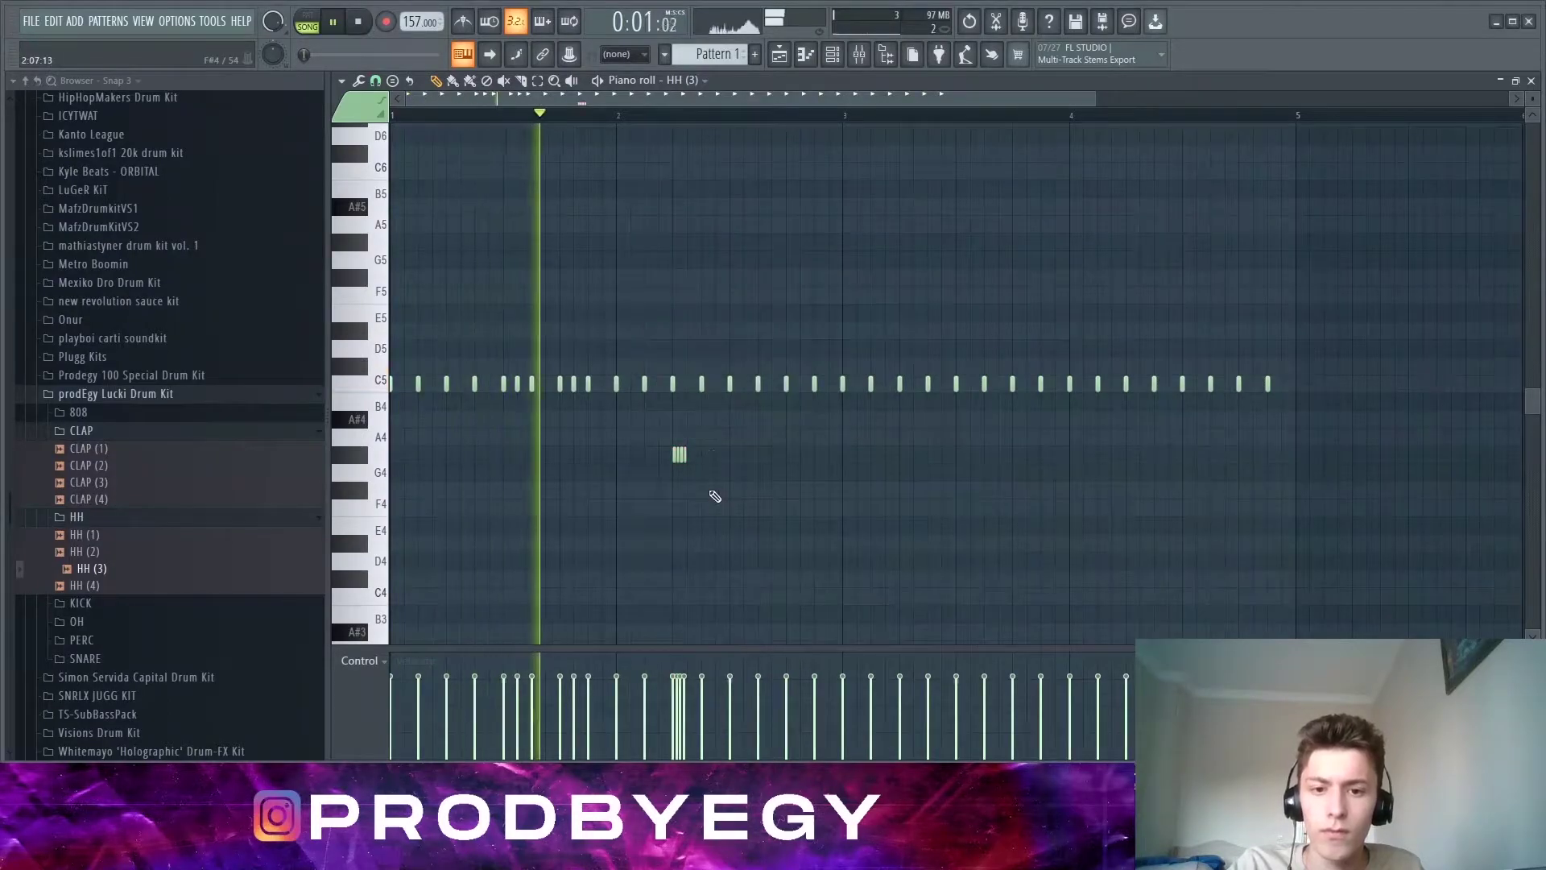
Step: Add a G4 hi-hat note at step 11 of bar 2 and give it a full step's length
key("space")
left_click(758, 473)
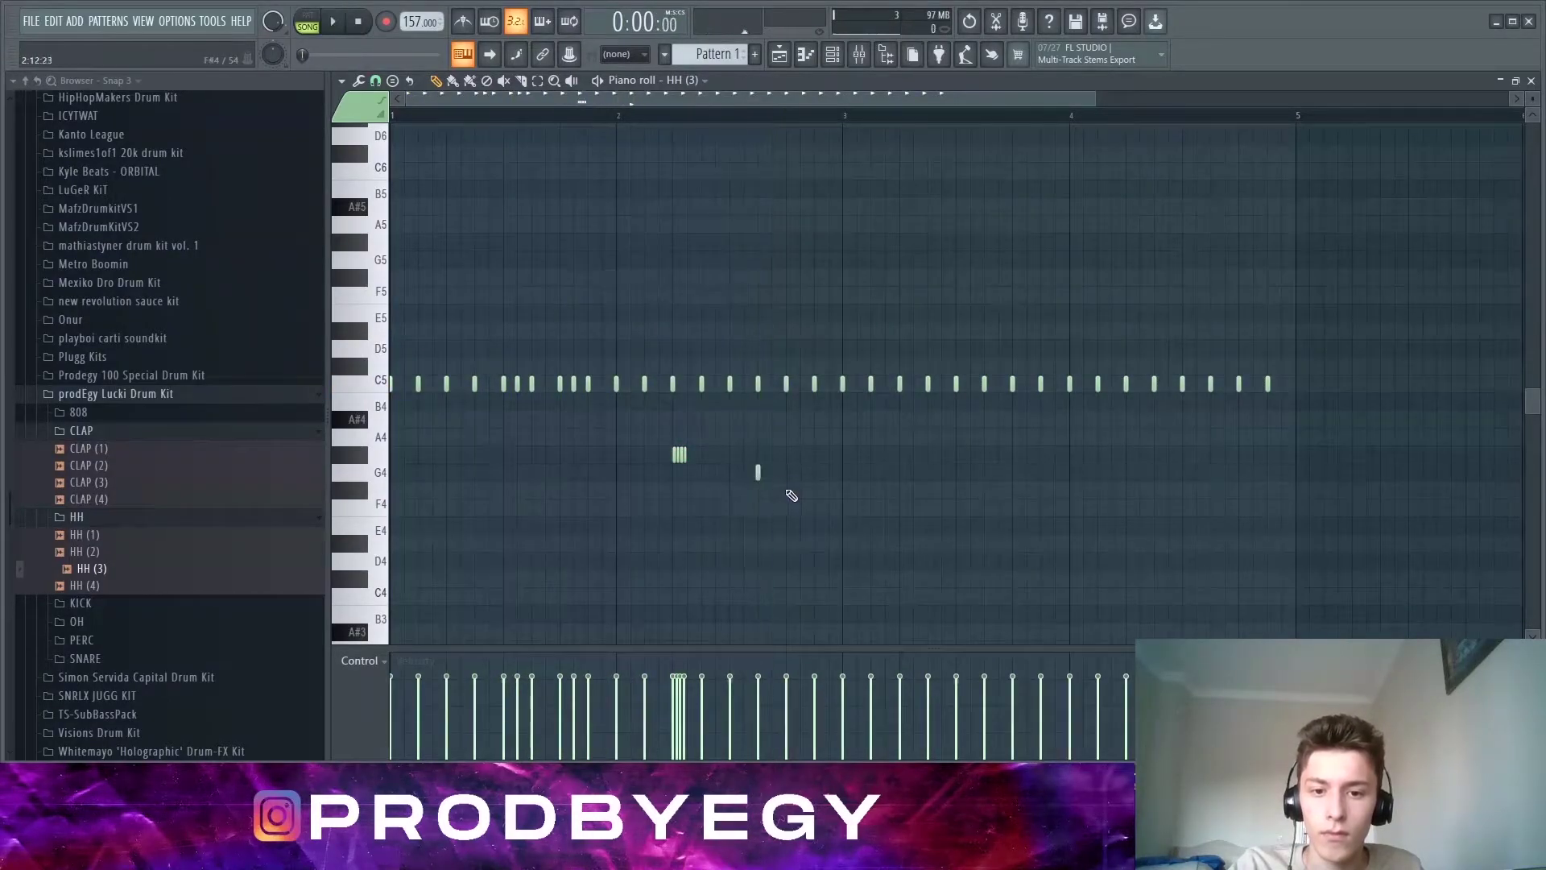
key("ctrl+a")
left_click_drag(814, 553, 744, 448)
scroll(752, 473, "up", 3)
scroll(849, 526, "down", 1)
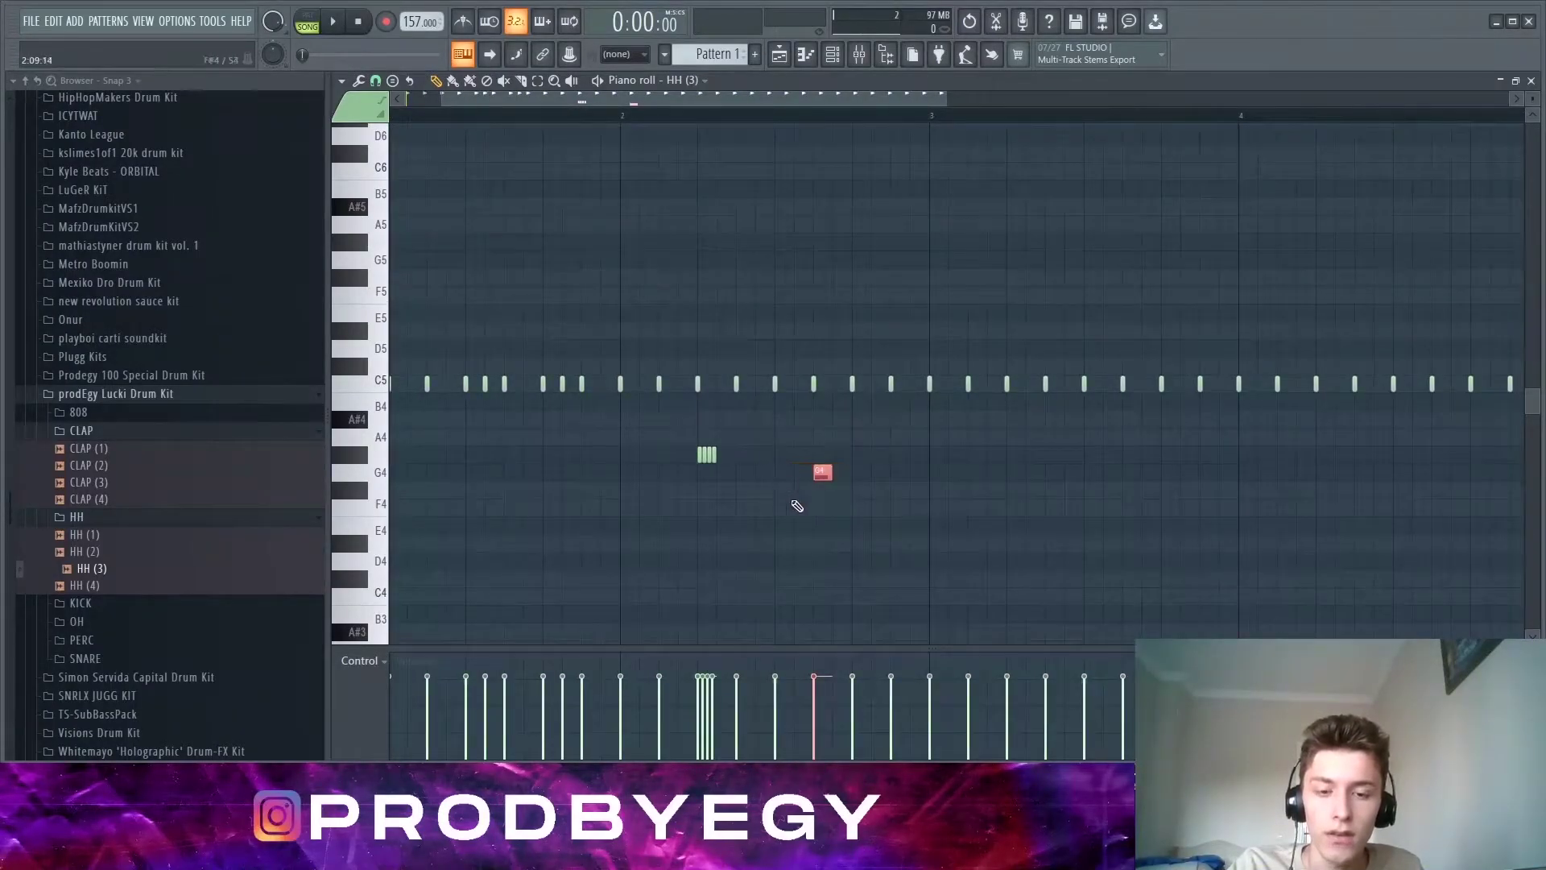
Step: Chop the G4 note into a fast four-hit roll with the arpeggiator and play the pattern
scroll(790, 504, "up", 3)
scroll(726, 523, "up", 1)
left_click_drag(728, 527, 782, 510)
left_click_drag(794, 529, 739, 491)
left_click_drag(794, 509, 725, 447)
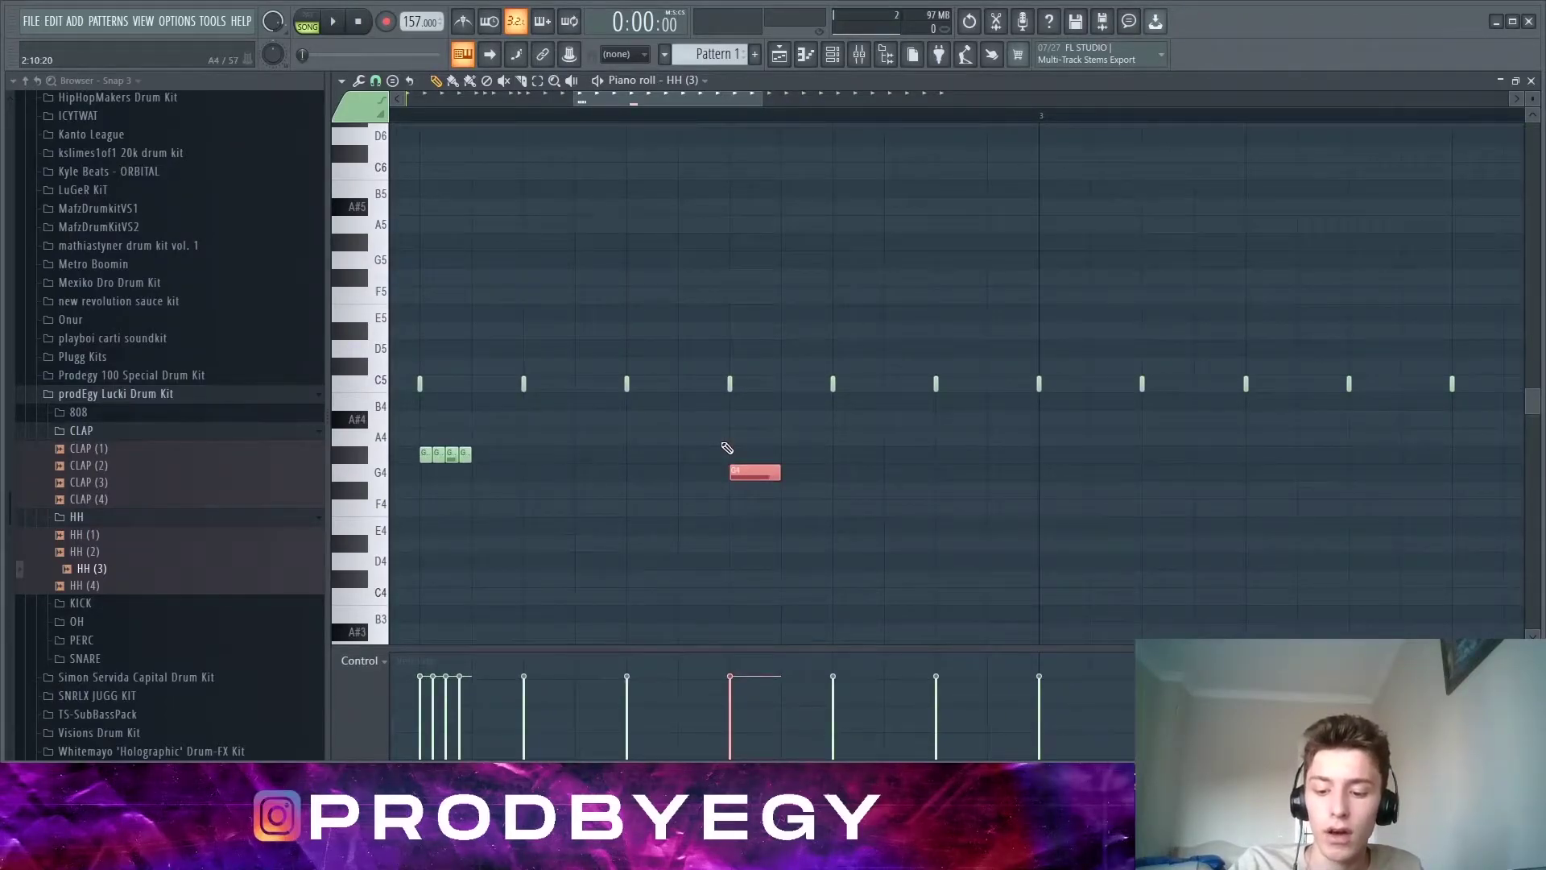
key("alt+a")
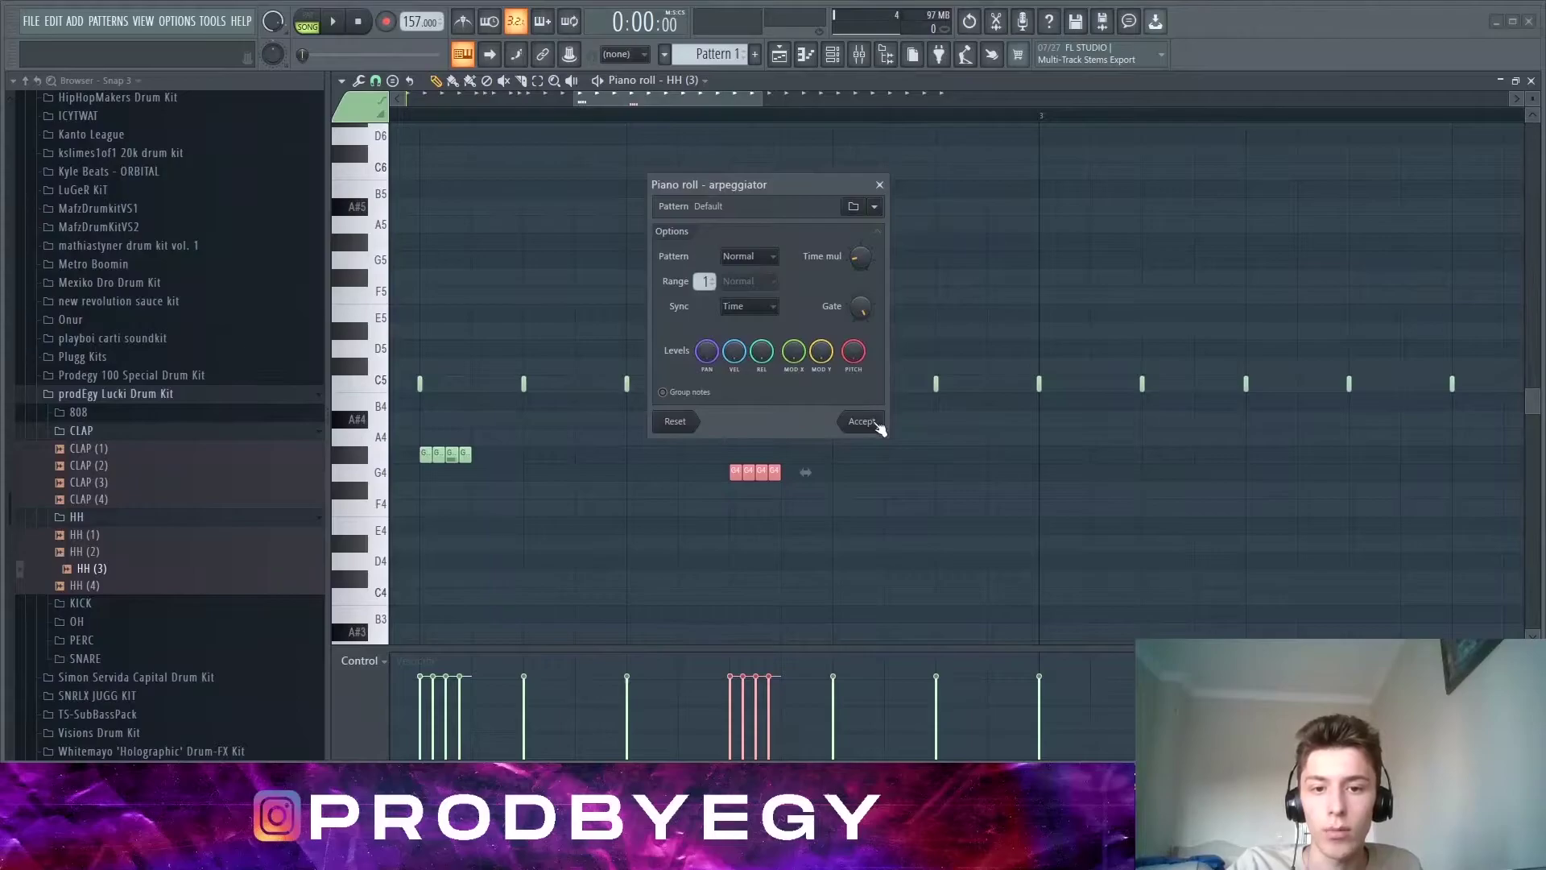
left_click(862, 421)
scroll(781, 491, "down", 3)
key("space")
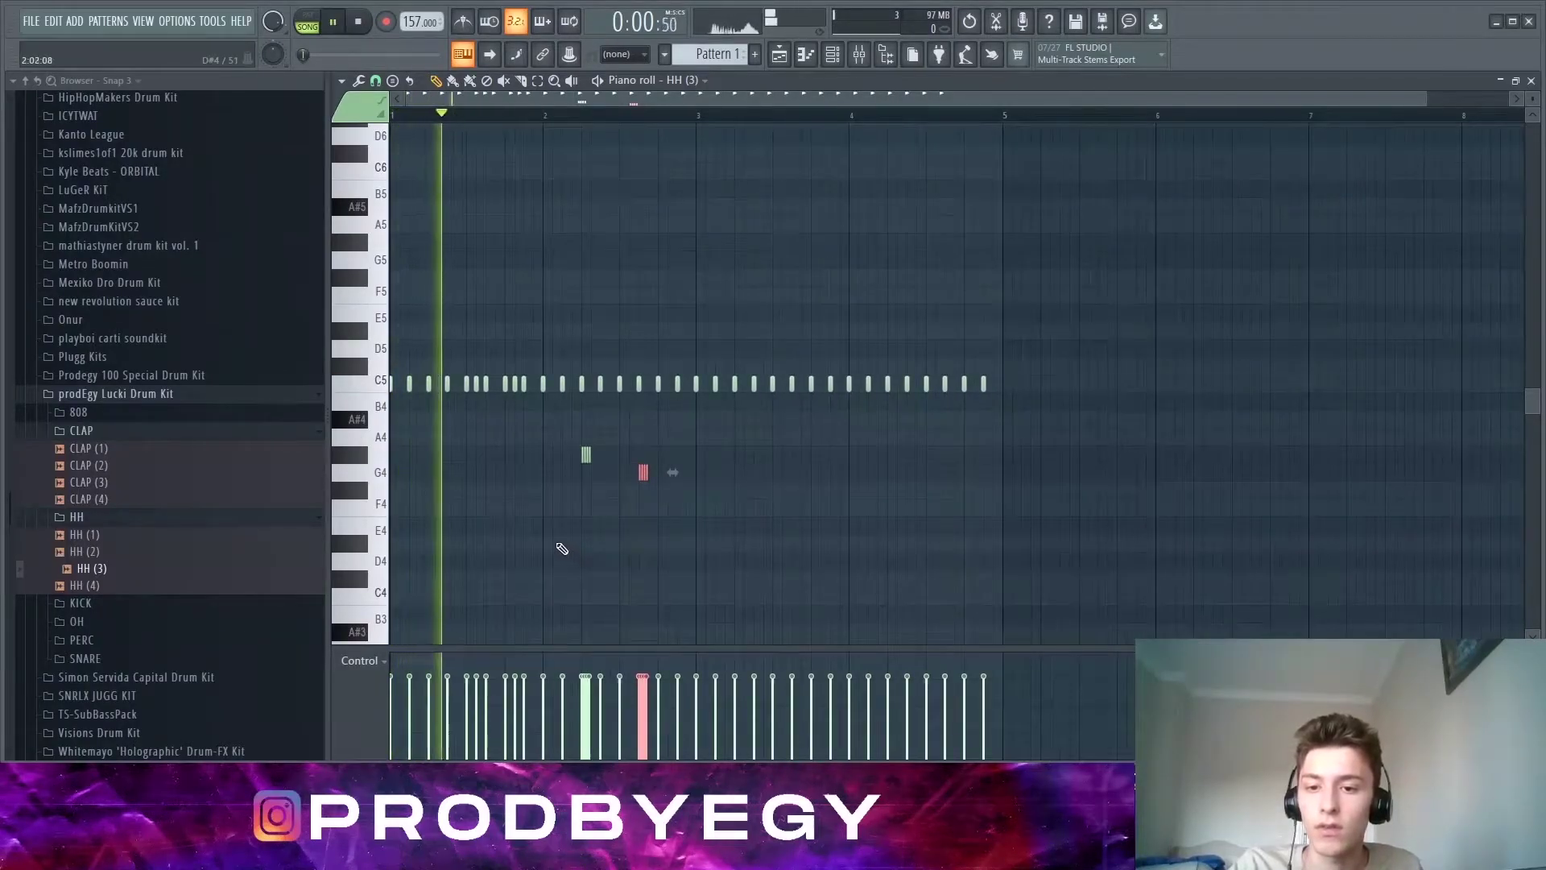
scroll(645, 531, "up", 3)
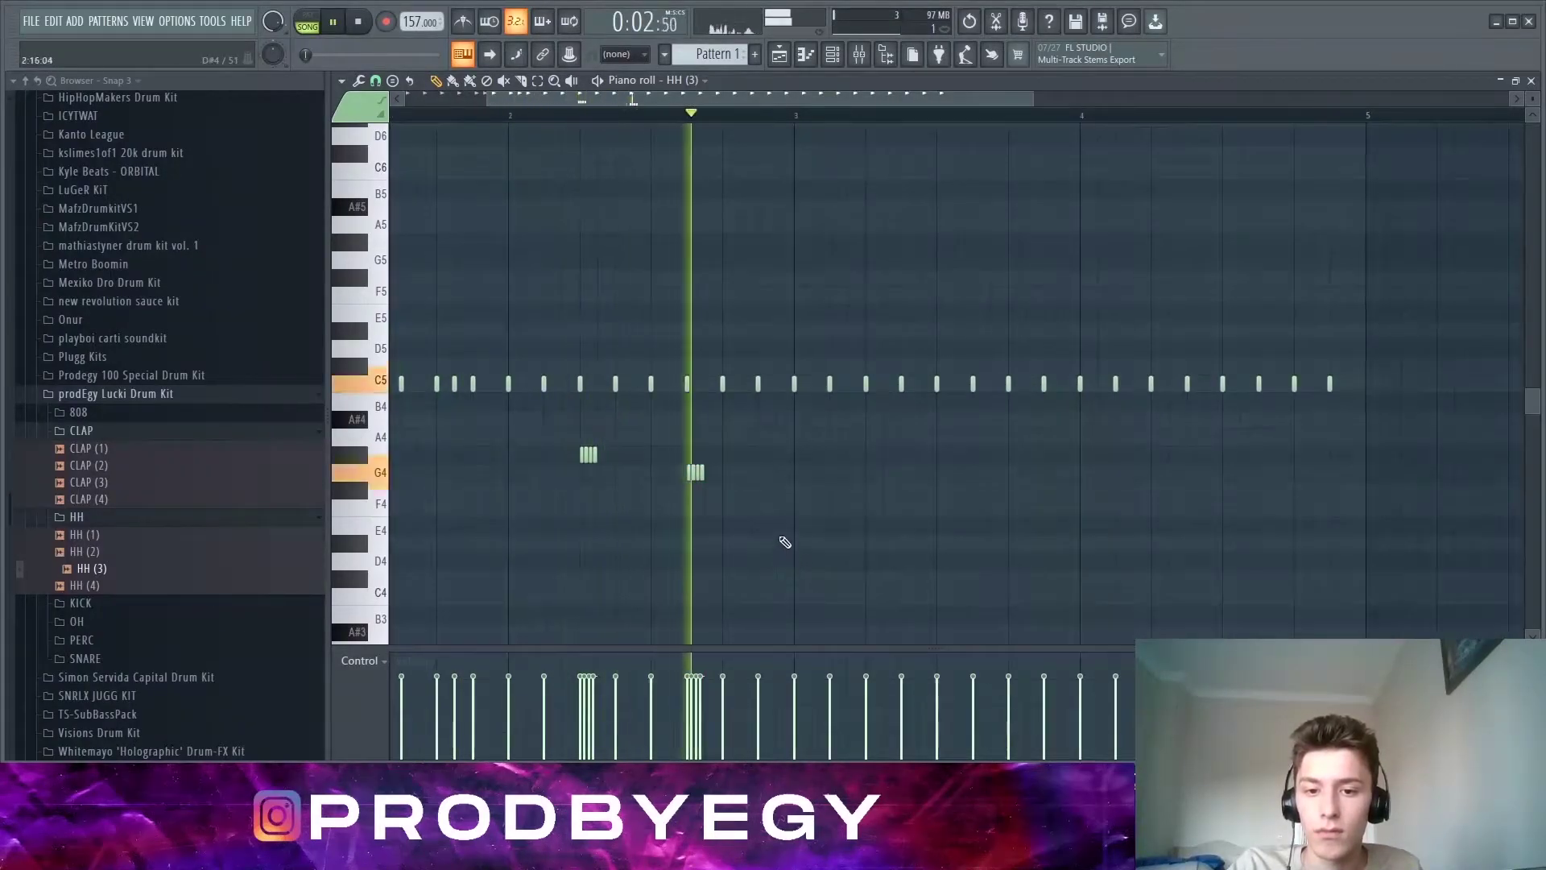
Step: Add an F4 hi-hat note at step 15 of bar 2 and chop it into a four-hit roll with the arpeggiator
key("space")
left_click(758, 513)
left_click_drag(762, 507, 777, 508)
left_click_drag(750, 493, 800, 543, "ctrl")
key("alt+a")
left_click(862, 422)
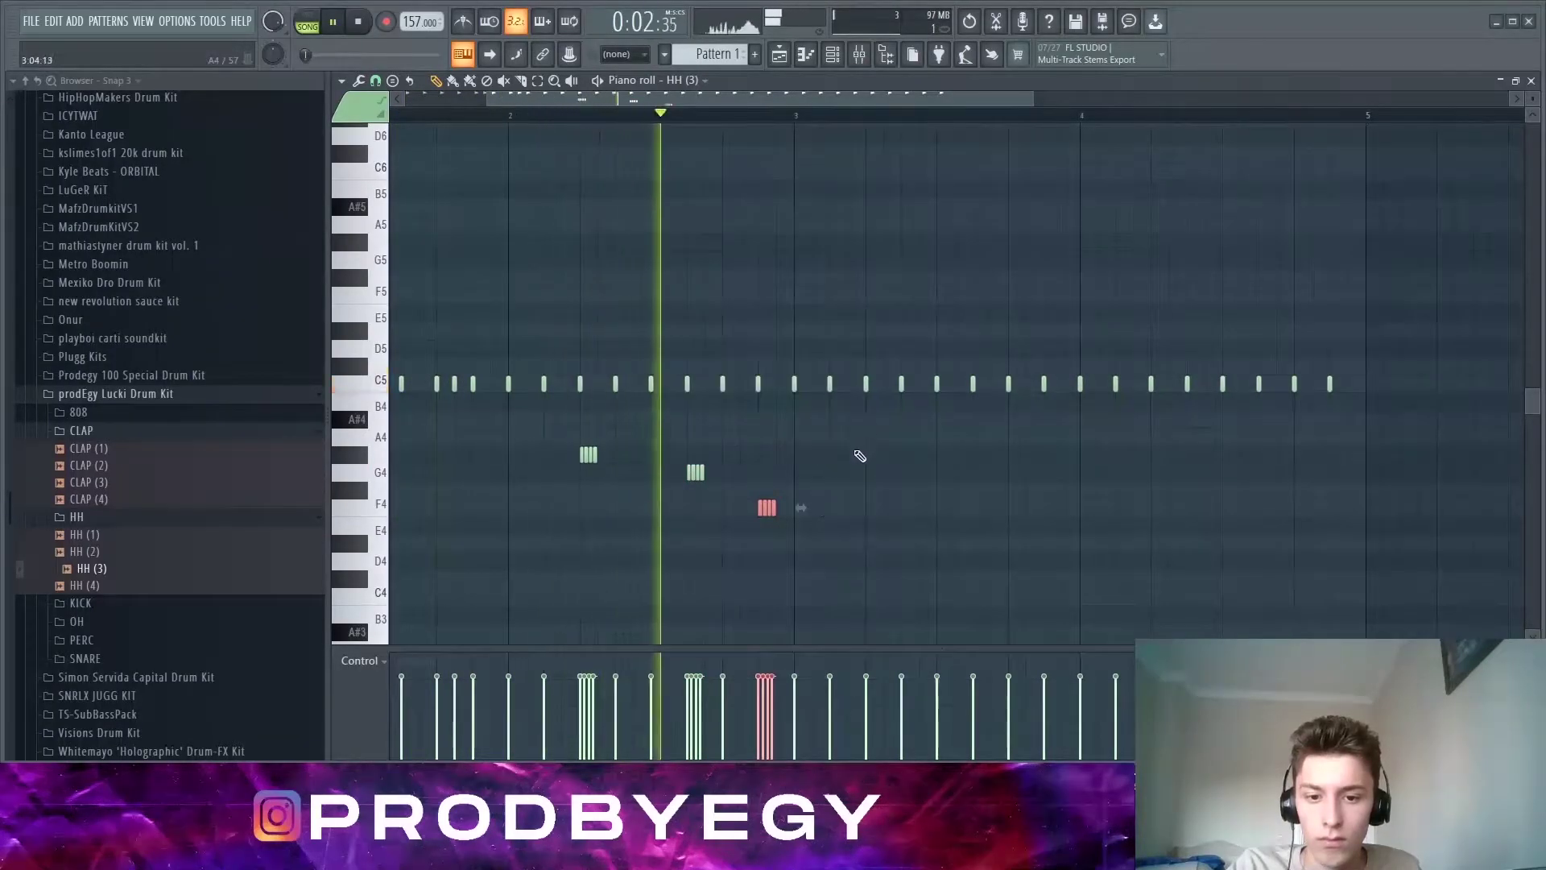
Step: Lower the velocity of the three bar 2 rolls, making the F4 roll the quietest
scroll(816, 522, "down", 3, "alt")
key("space")
key("space")
right_click(758, 562)
left_click_drag(813, 569, 496, 410, "ctrl")
scroll(503, 431, "down", 5, "alt")
right_click(509, 477)
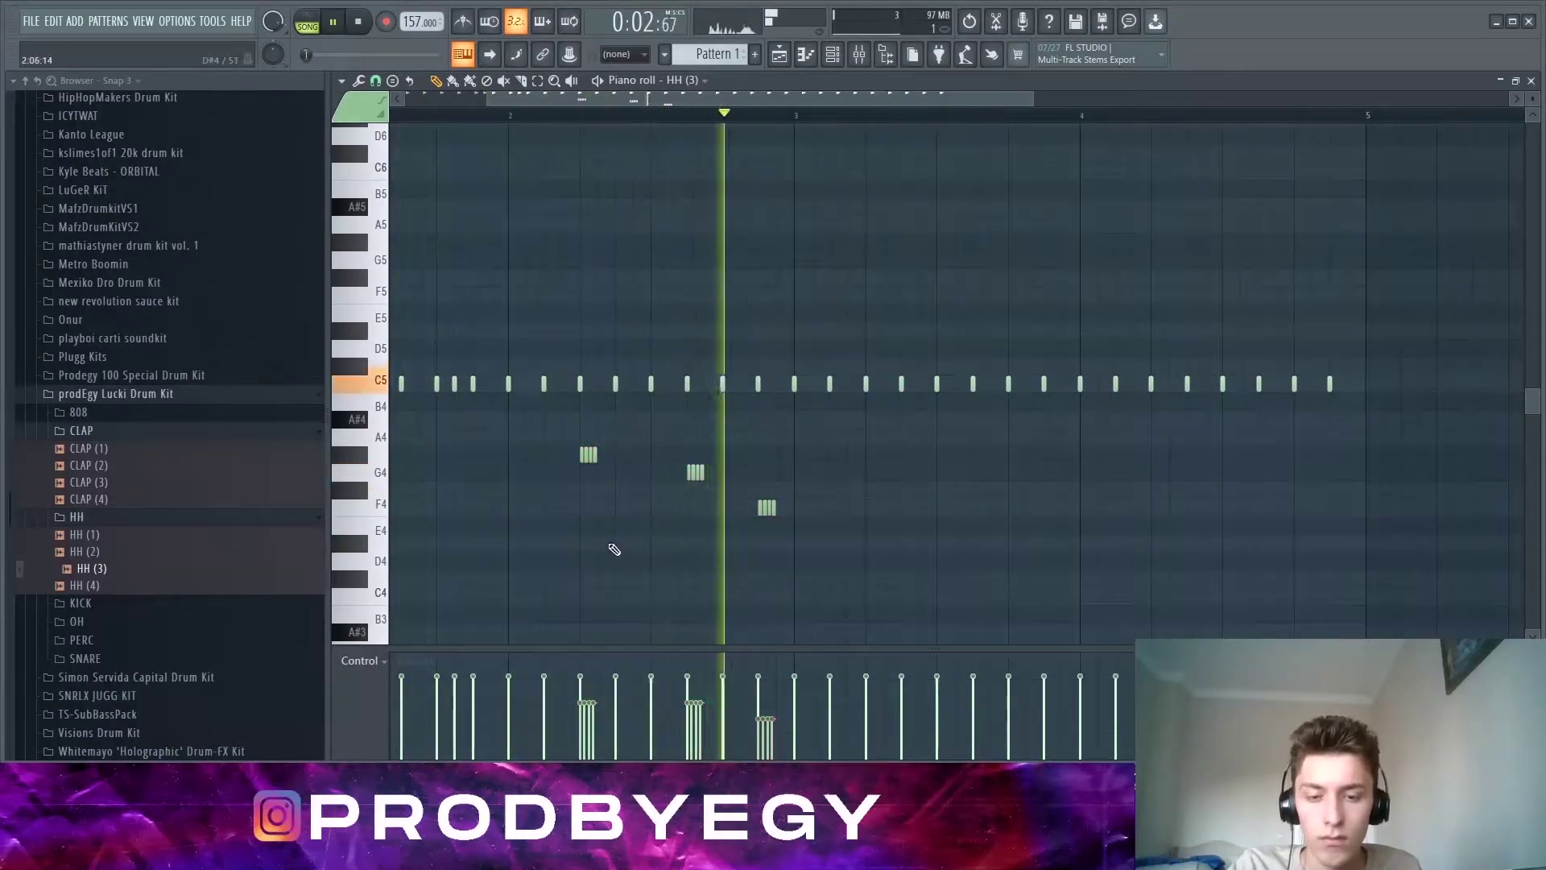
Step: Add an extra C5 hi-hat note at step 6 of bar 2, checking the rhythm by playback
scroll(628, 515, "down", 3)
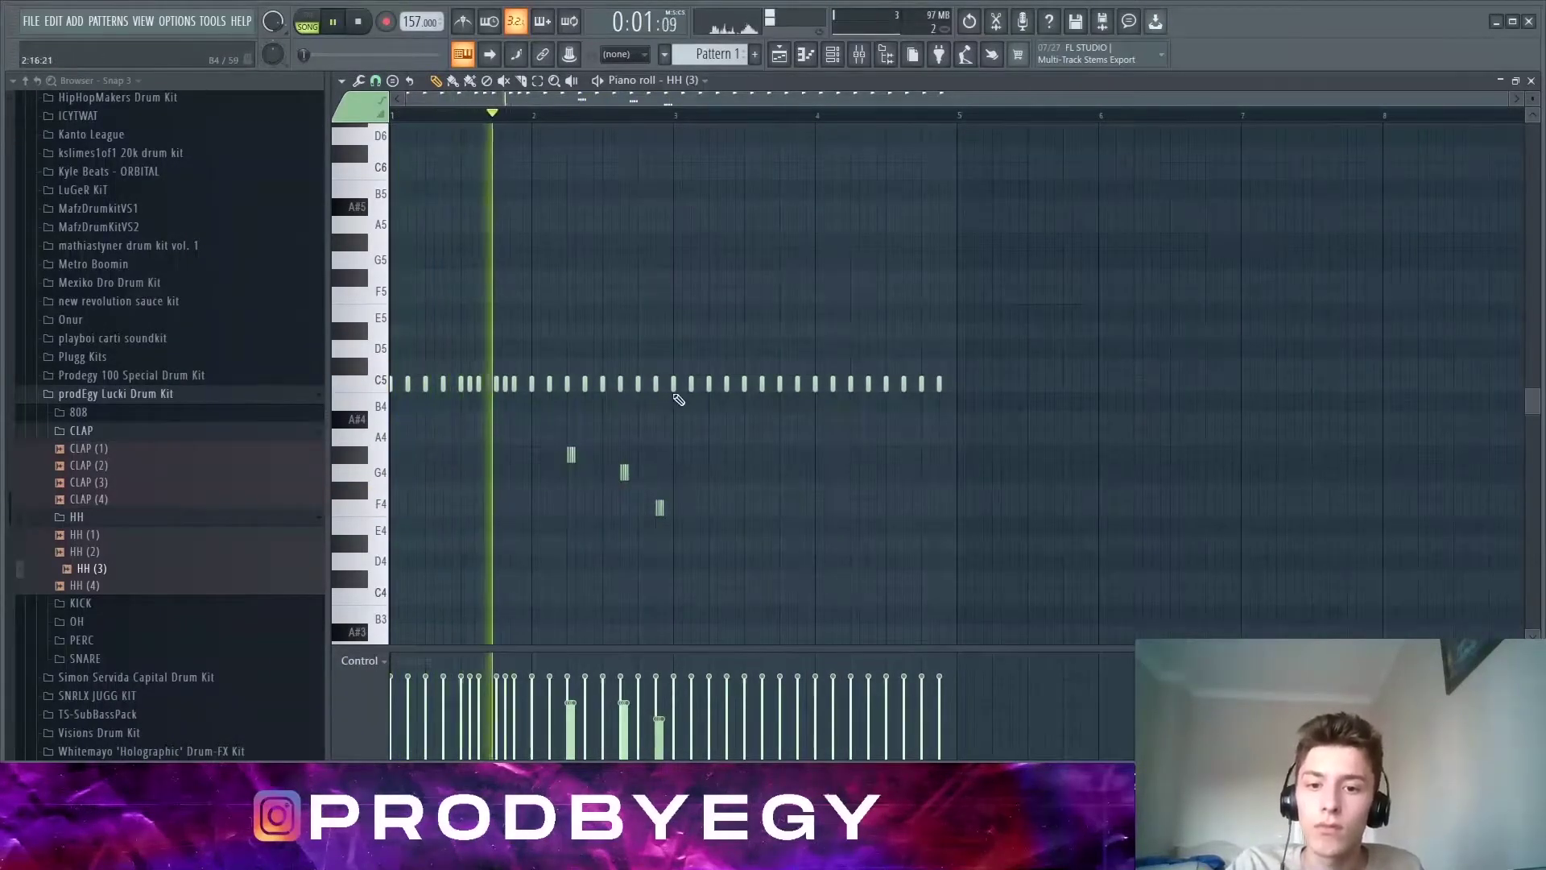
scroll(736, 484, "up", 3)
key("space")
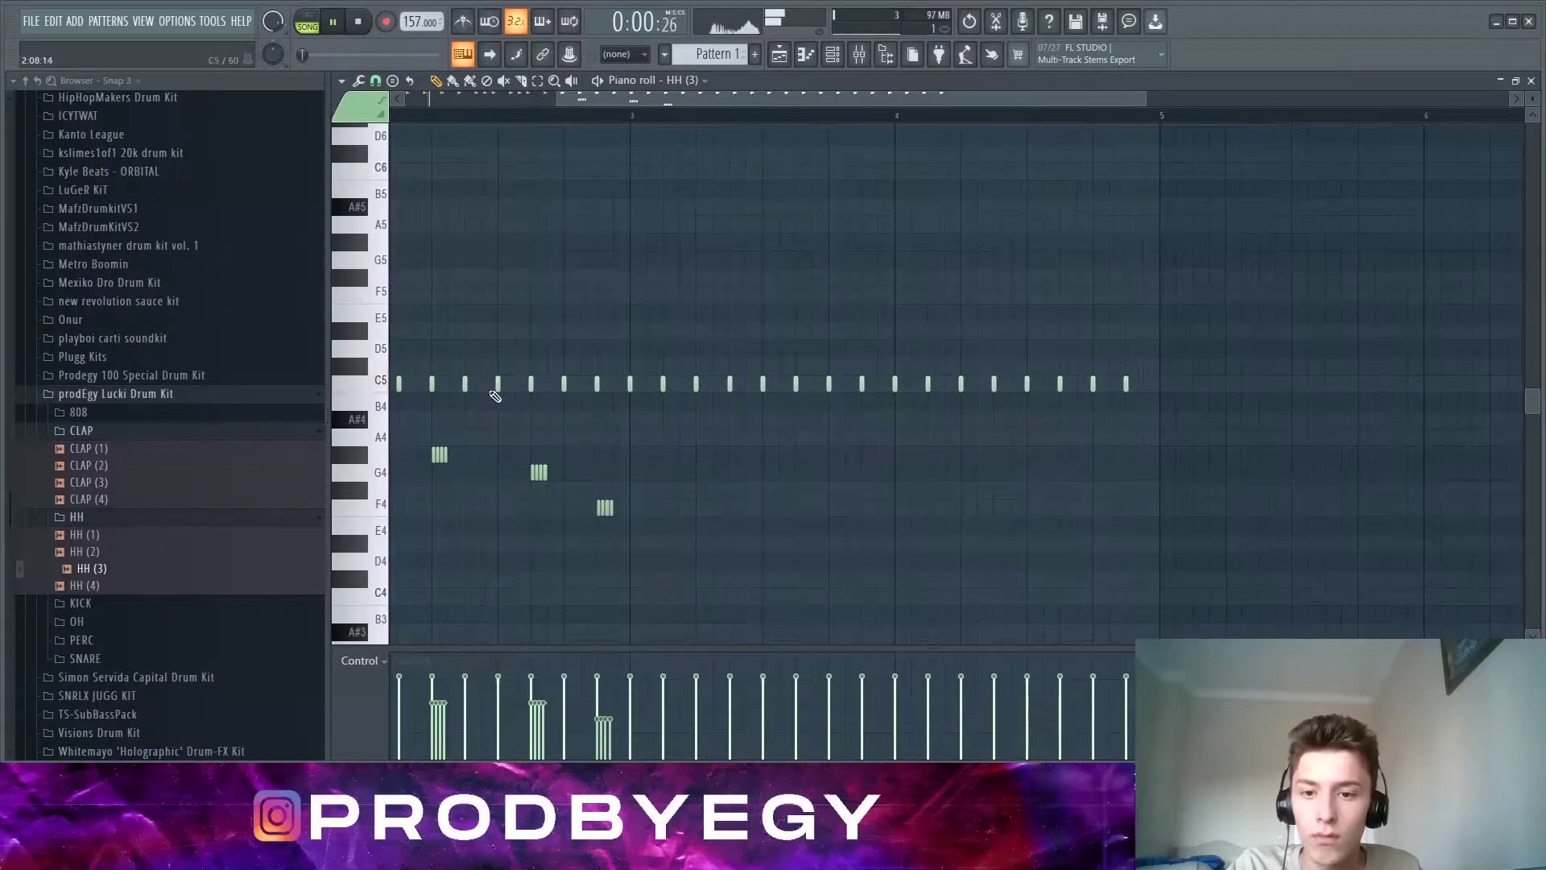
scroll(475, 442, "down", 2, "ctrl")
scroll(476, 442, "up", 3, "ctrl")
left_click(548, 381)
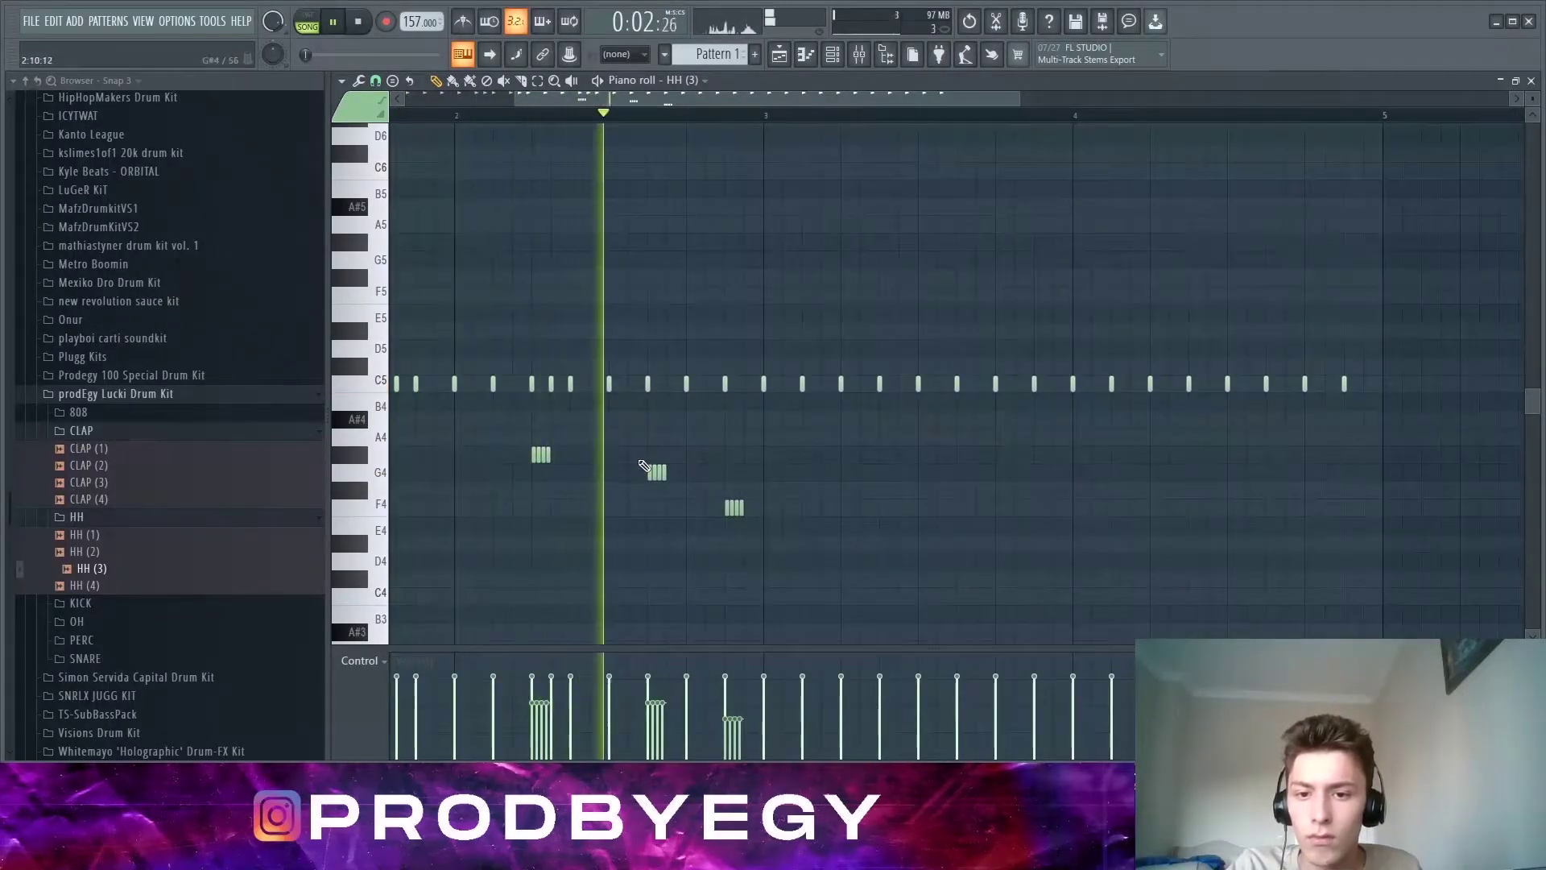
scroll(668, 423, "down", 3, "ctrl")
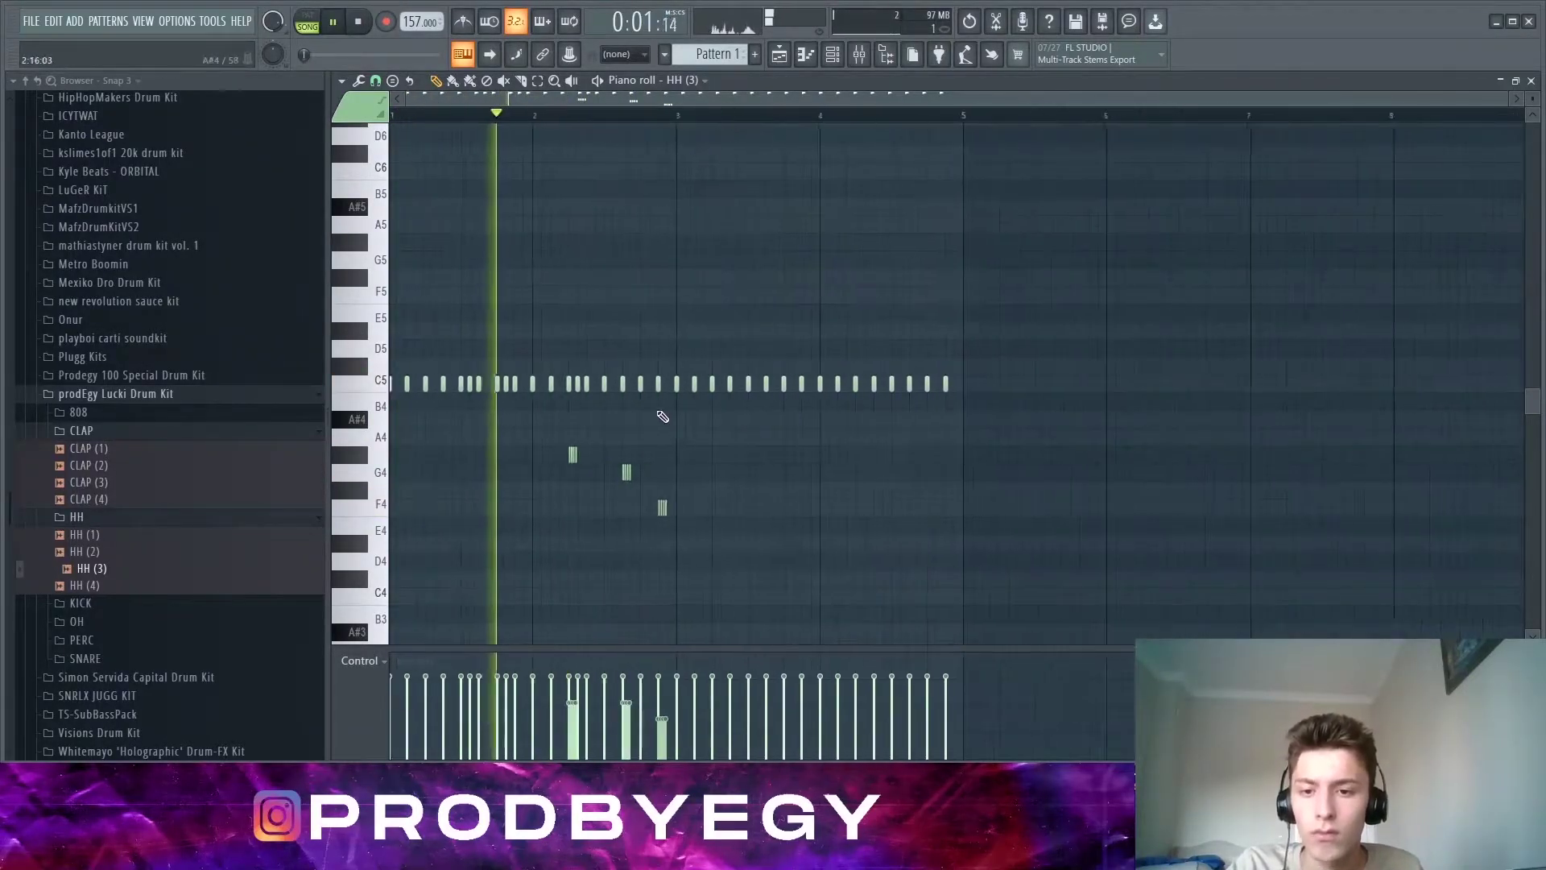
Step: Add extra C5 hi-hat notes at steps 6 and 14 of bar 3 and steps 10 and 14 of bar 4
scroll(740, 456, "up", 2, "ctrl")
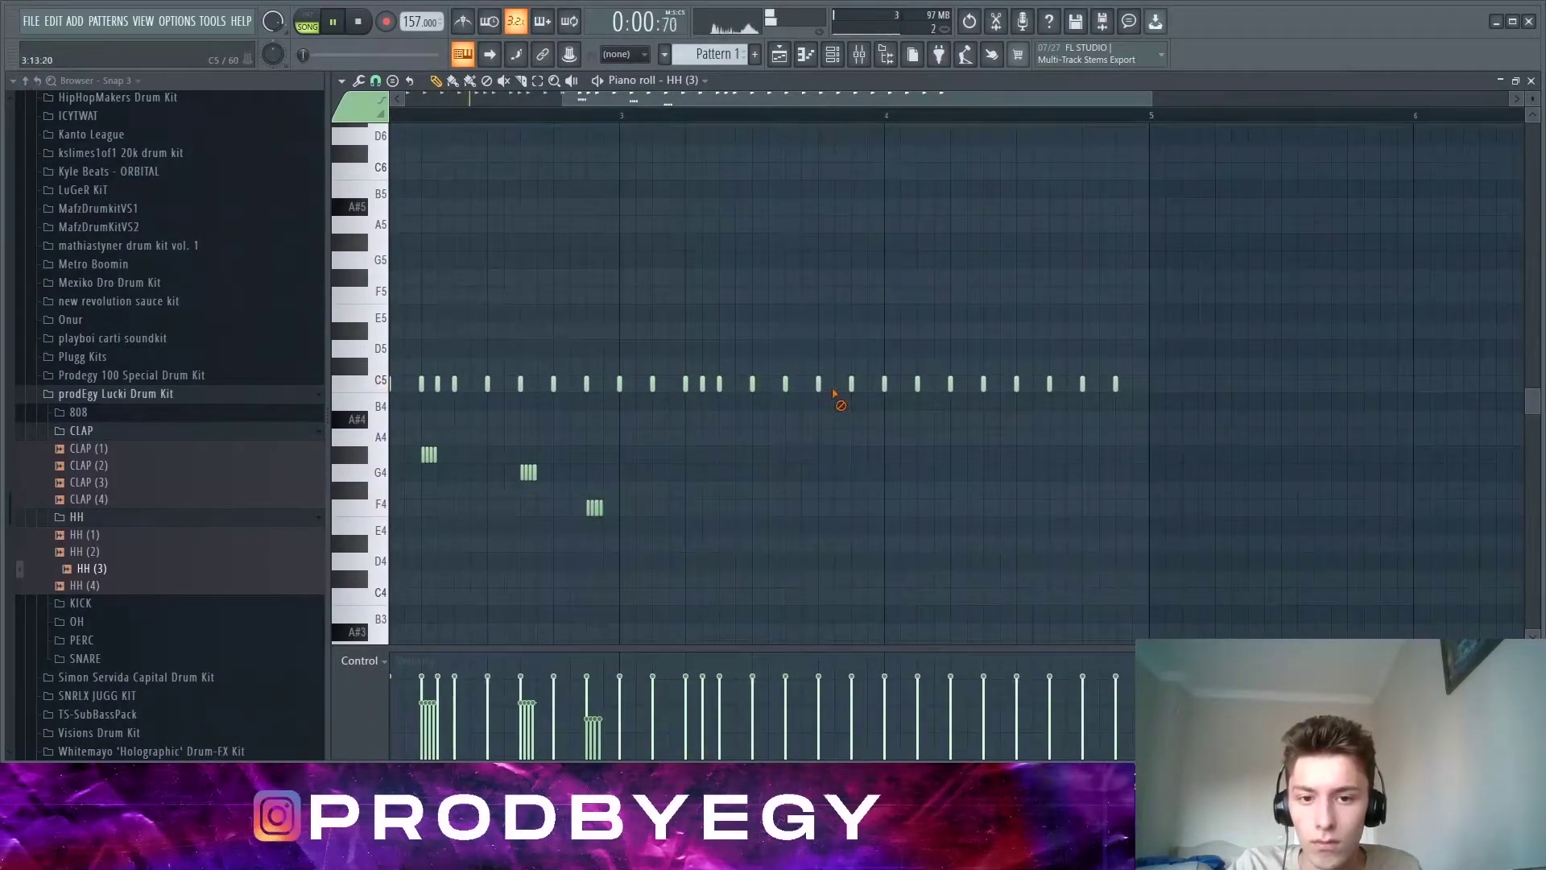
scroll(837, 410, "down", 2, "ctrl")
scroll(828, 493, "up", 3, "ctrl")
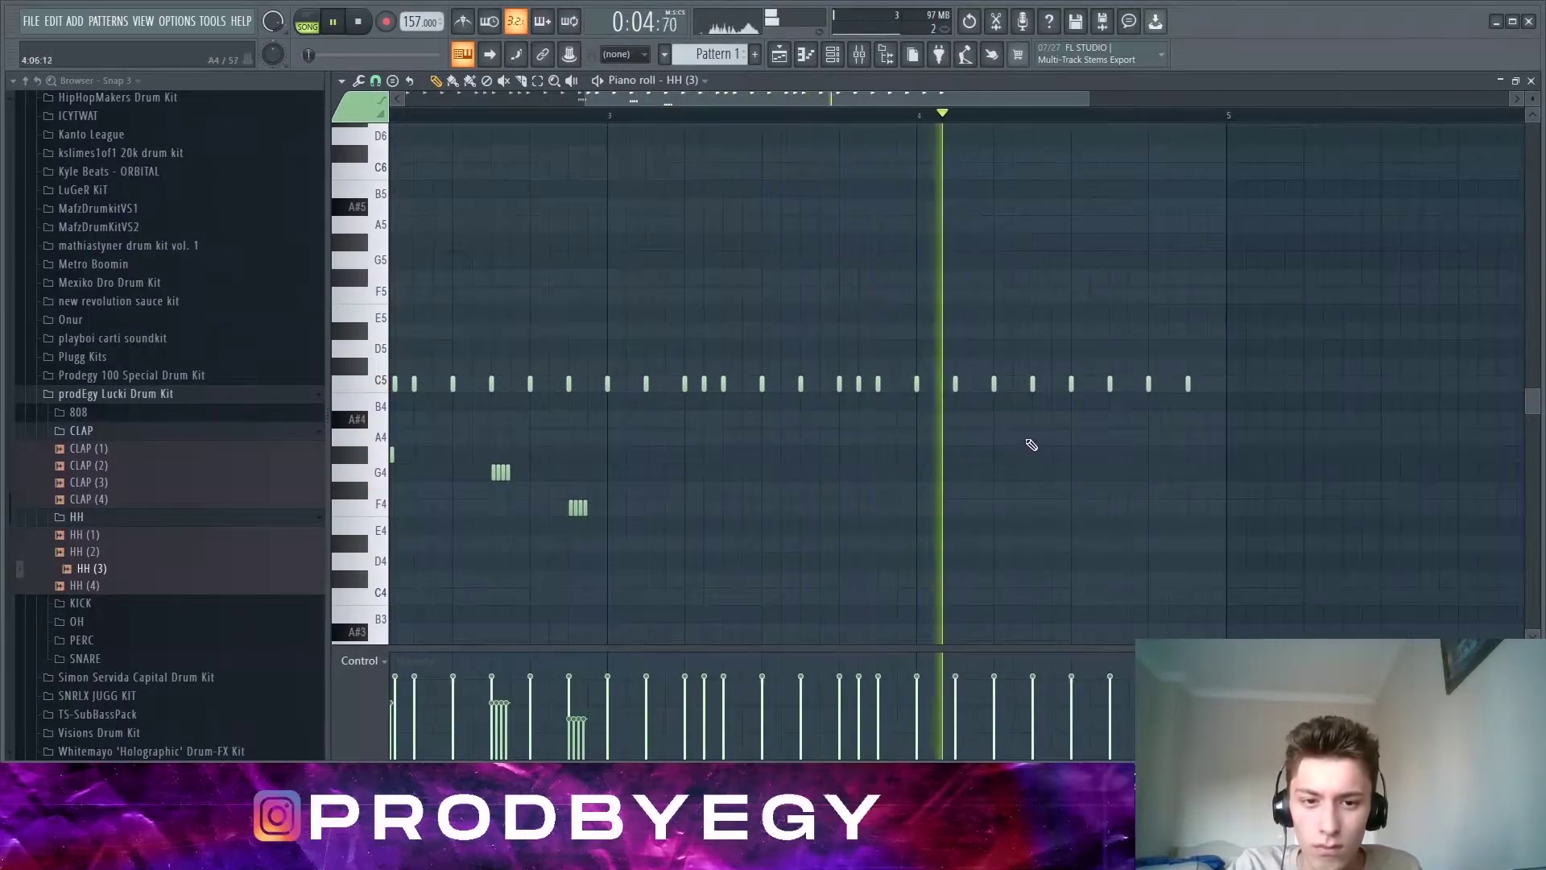
key("space")
scroll(1103, 443, "down", 2, "ctrl")
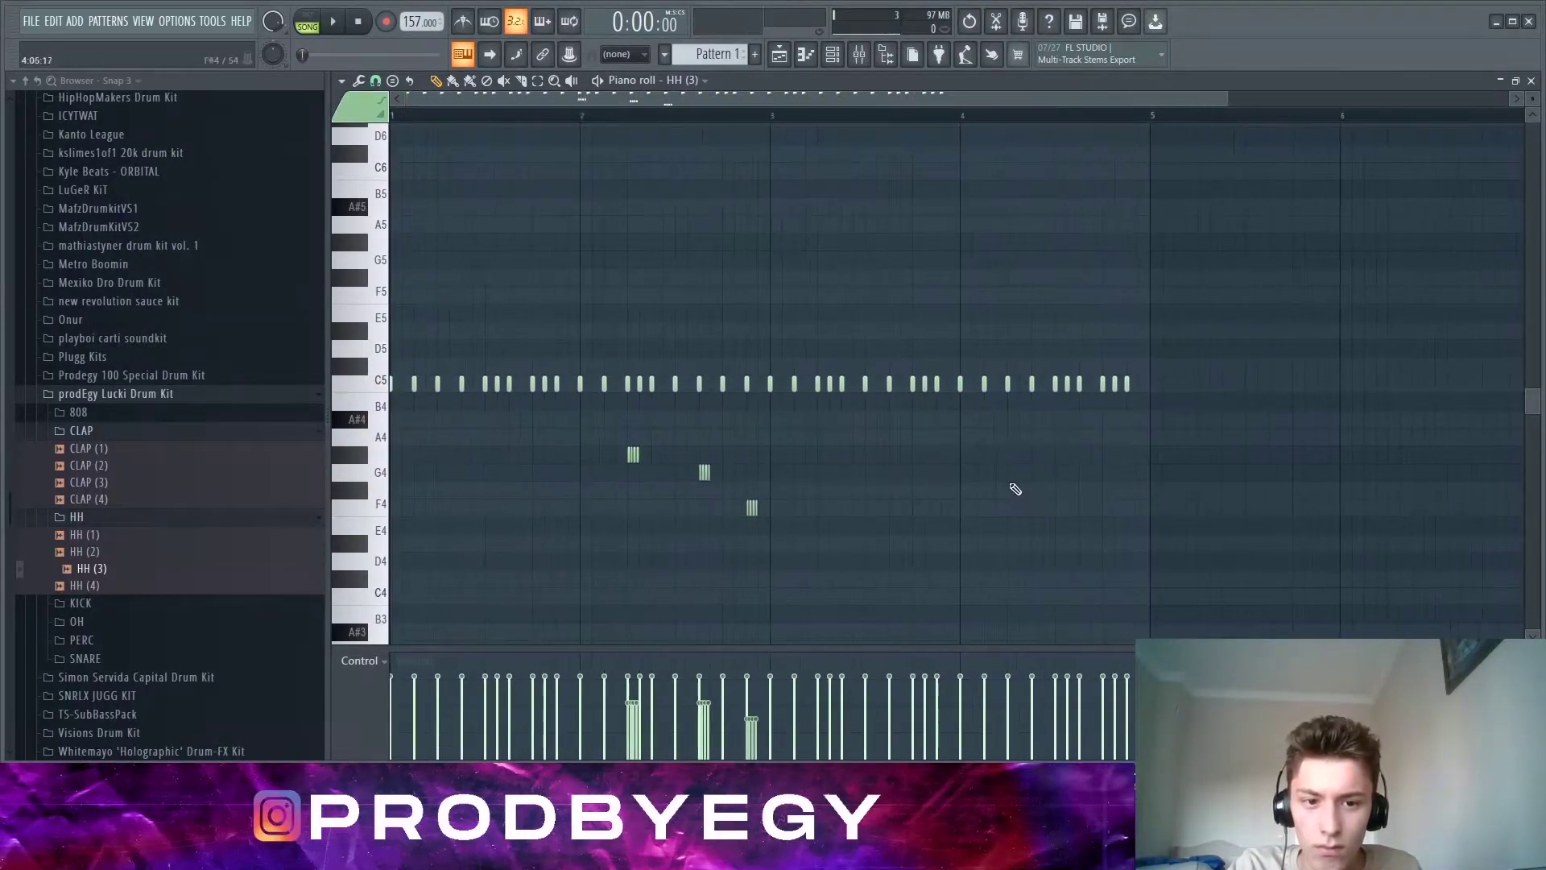
scroll(926, 459, "up", 2, "ctrl")
Step: Play the pattern and review the hi-hat rhythm across all four bars
key("space")
scroll(694, 393, "down", 2)
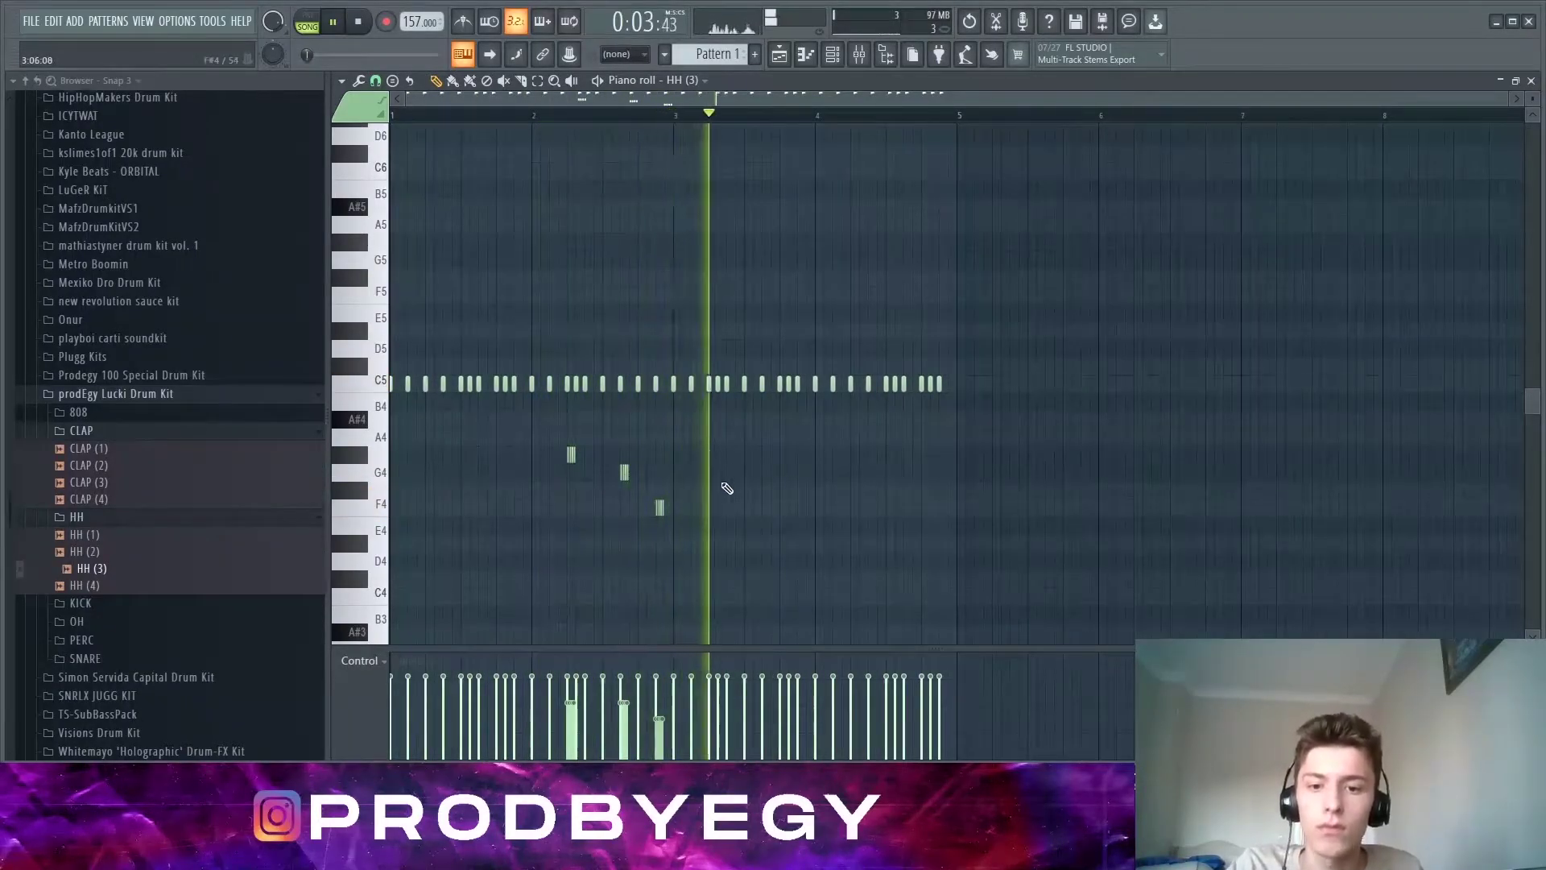
scroll(886, 471, "up", 2)
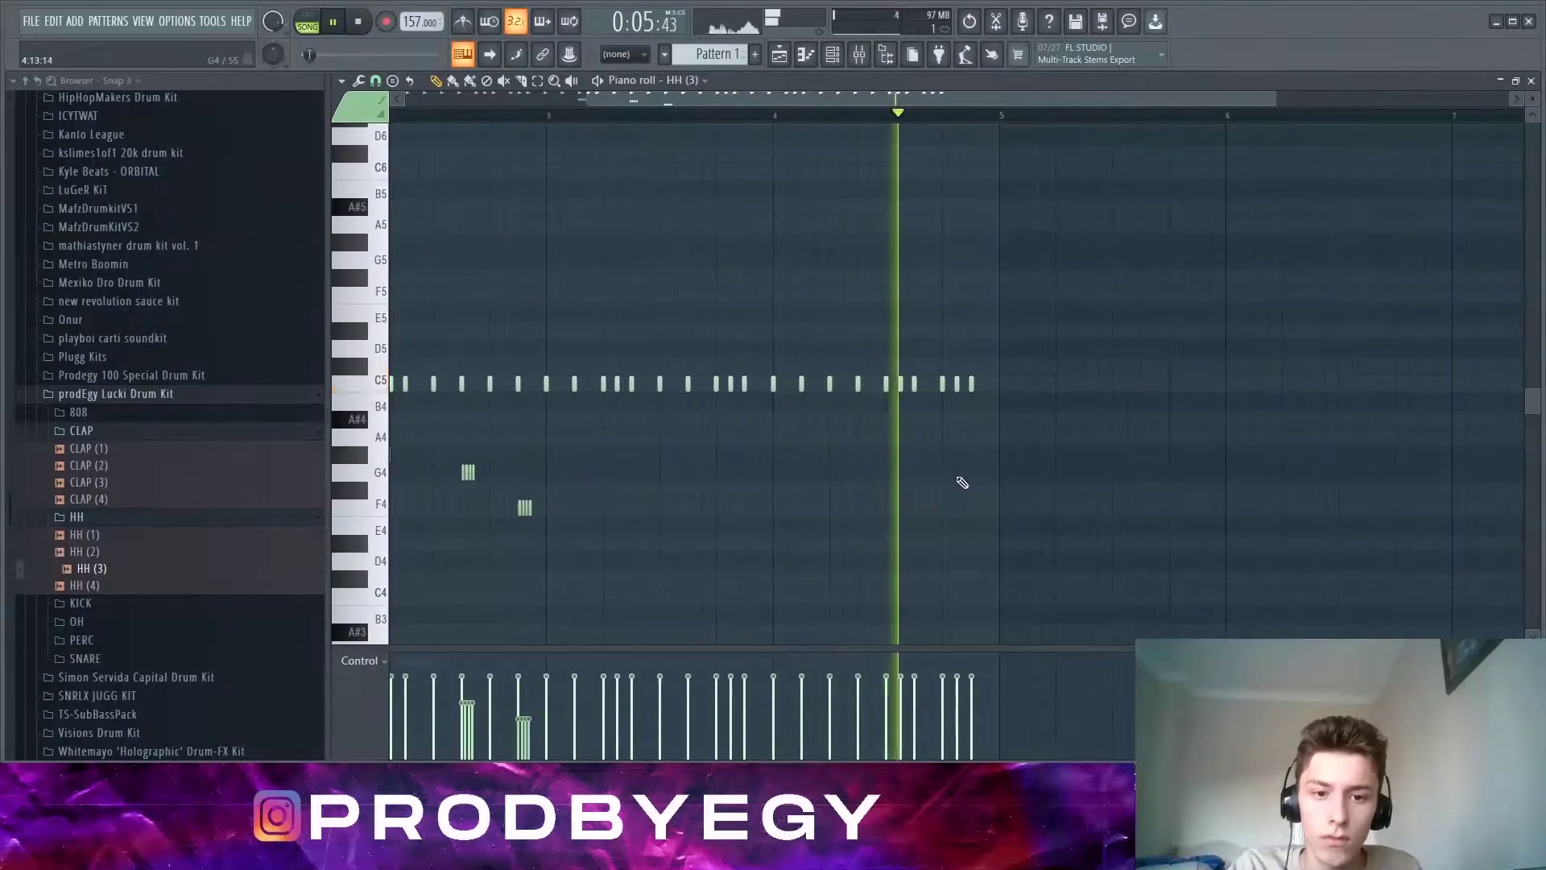
key("space")
scroll(918, 463, "up", 1)
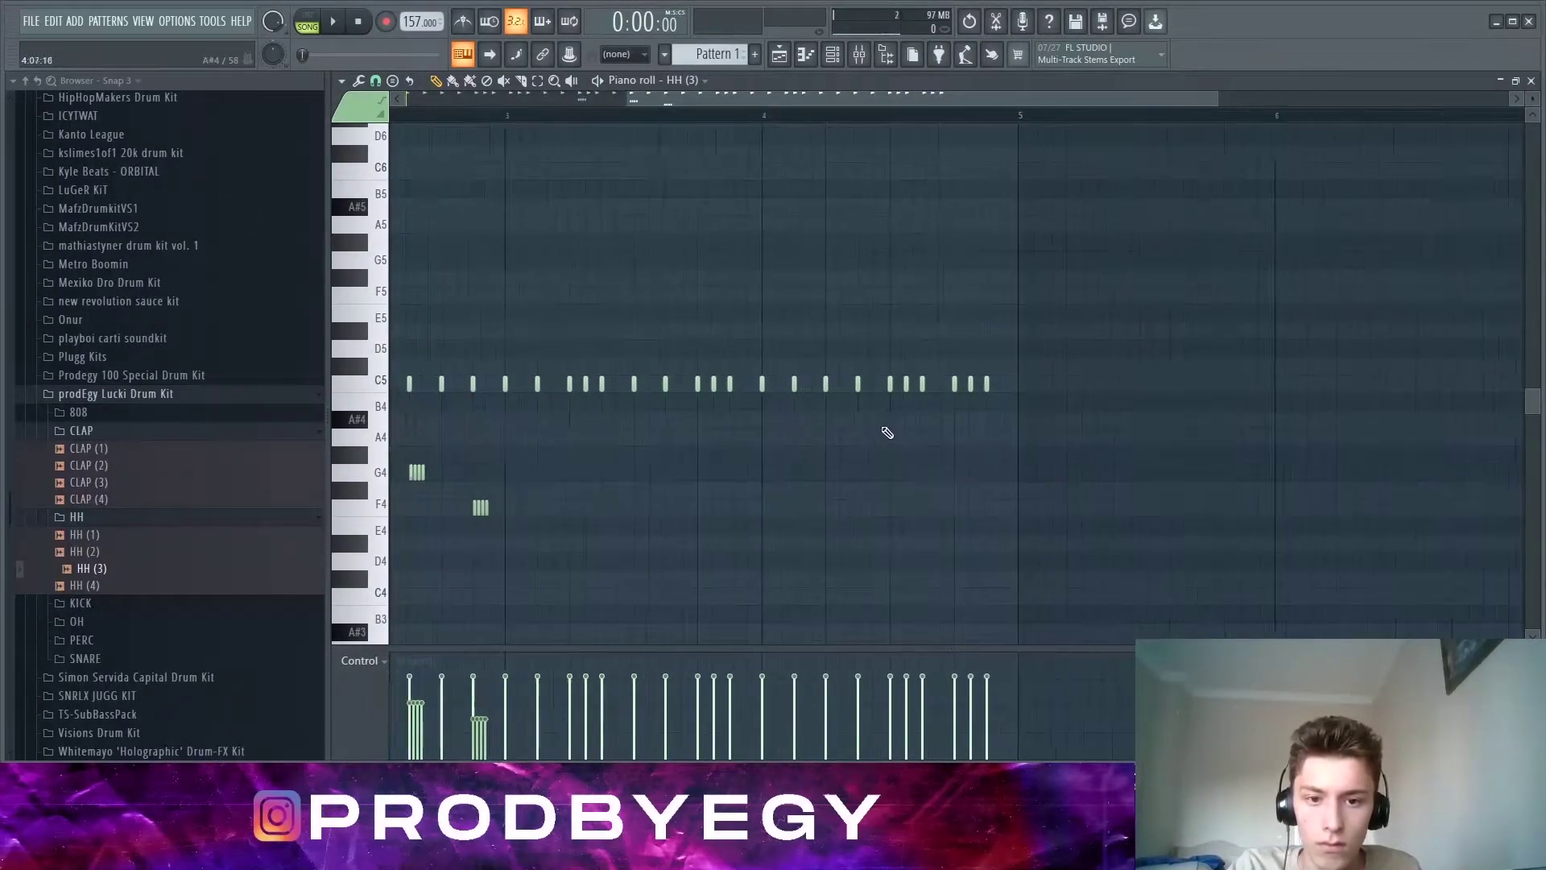
scroll(866, 311, "down", 4)
scroll(515, 459, "up", 6)
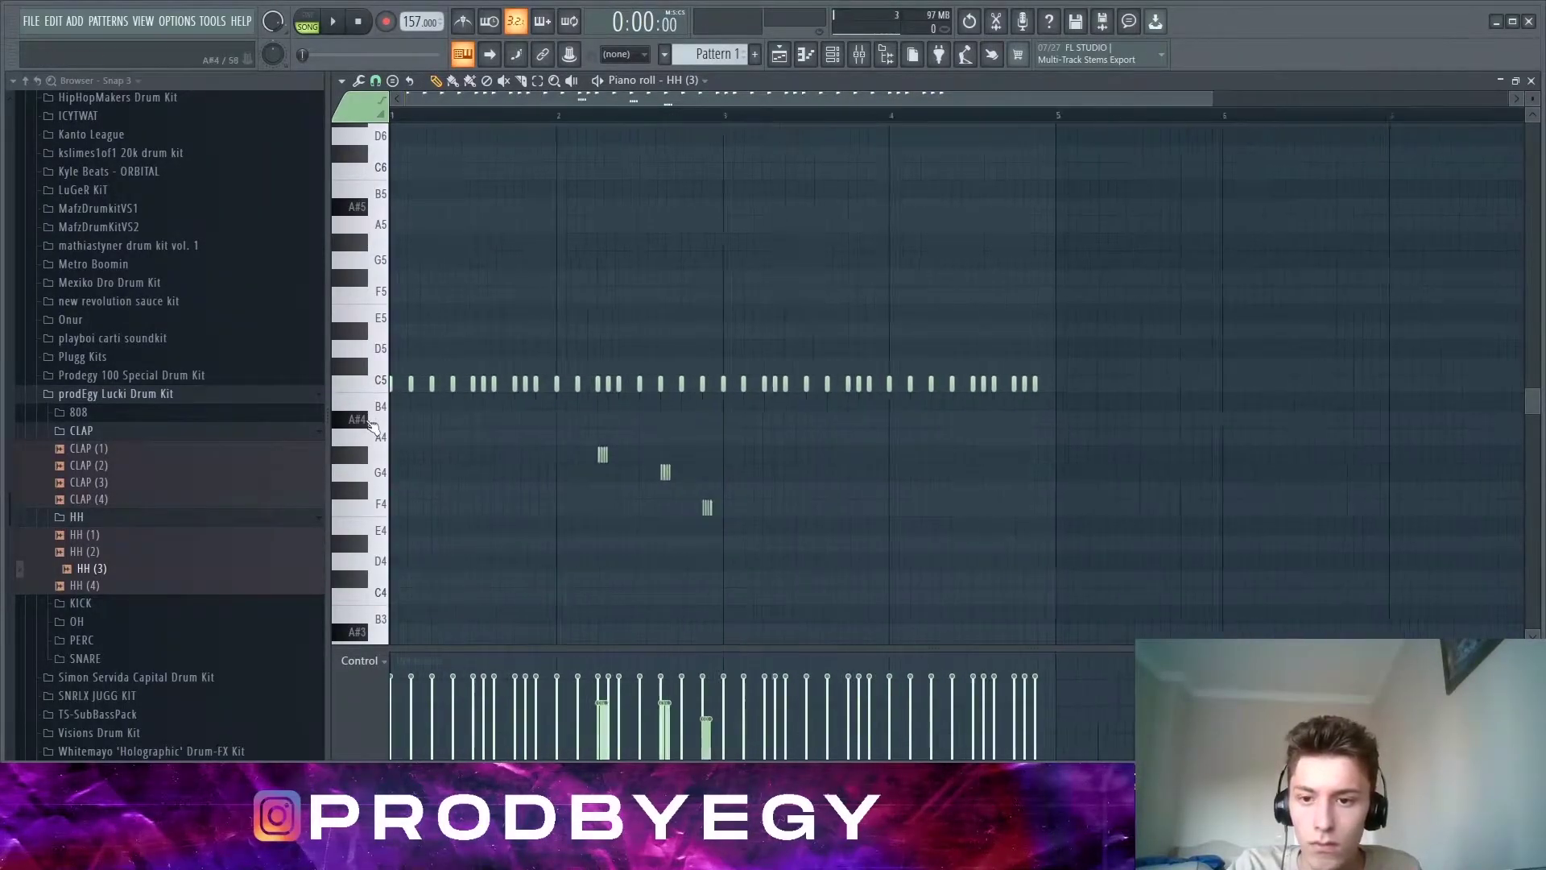
scroll(495, 474, "down", 1)
scroll(450, 458, "down", 2)
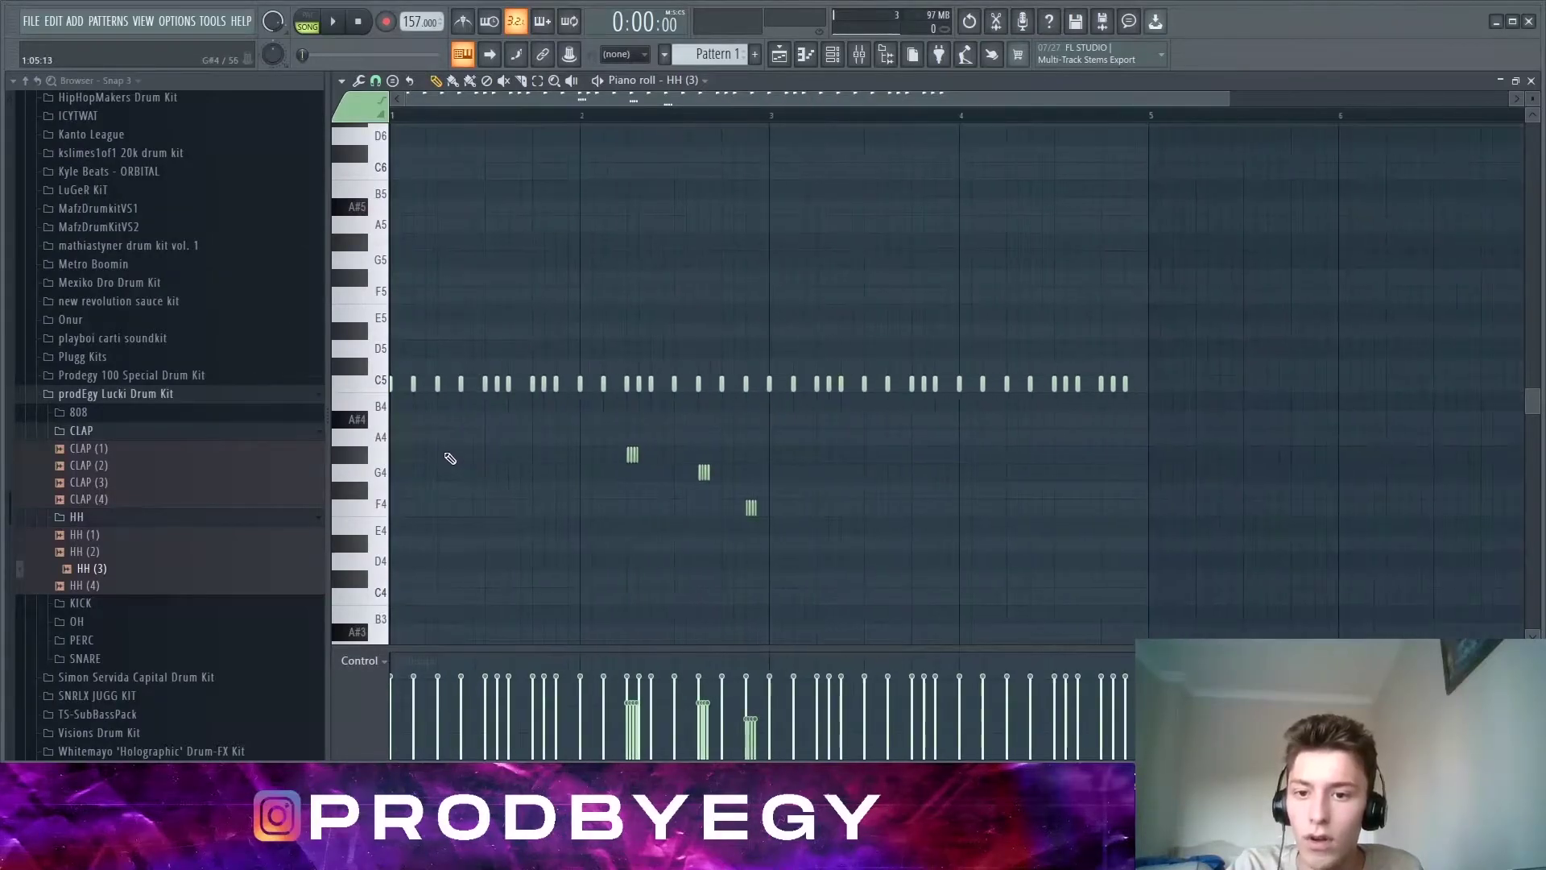
Step: Randomize the velocities of the G#4, G4 and F4 rolls and play the pattern to check them
scroll(402, 453, "down", 1)
left_click_drag(993, 601, 271, 343)
left_click(759, 589, "ctrl")
left_click_drag(785, 592, 476, 428)
key("alt+r")
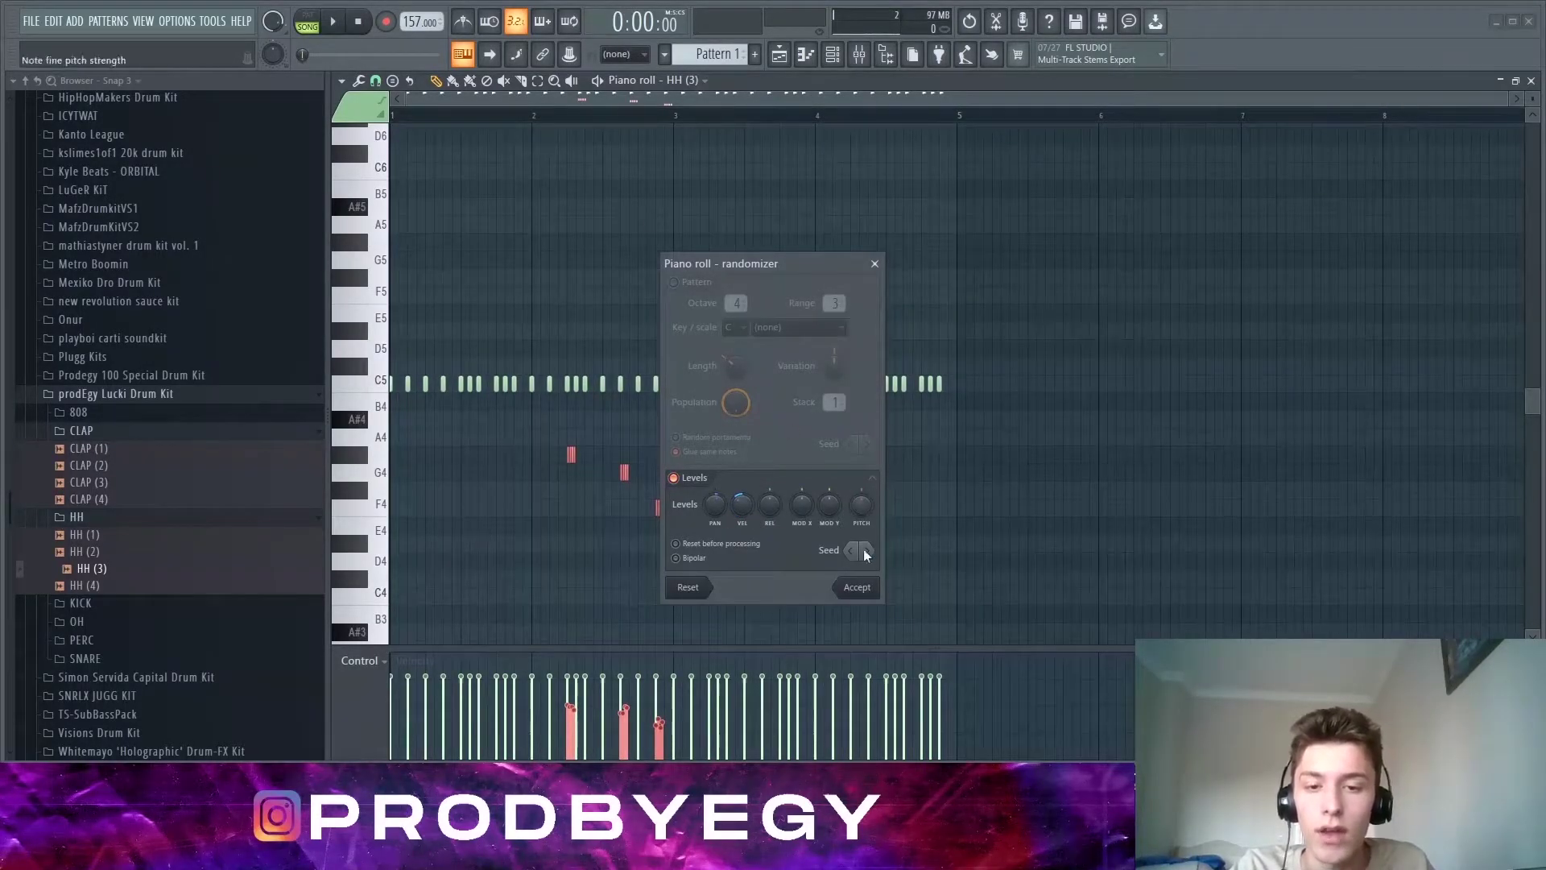
left_click(857, 588)
left_click(573, 556, "ctrl")
scroll(576, 575, "up", 2)
left_click_drag(825, 604, 389, 411)
left_click(621, 566, "ctrl")
scroll(601, 537, "down", 2)
scroll(573, 524, "up", 3)
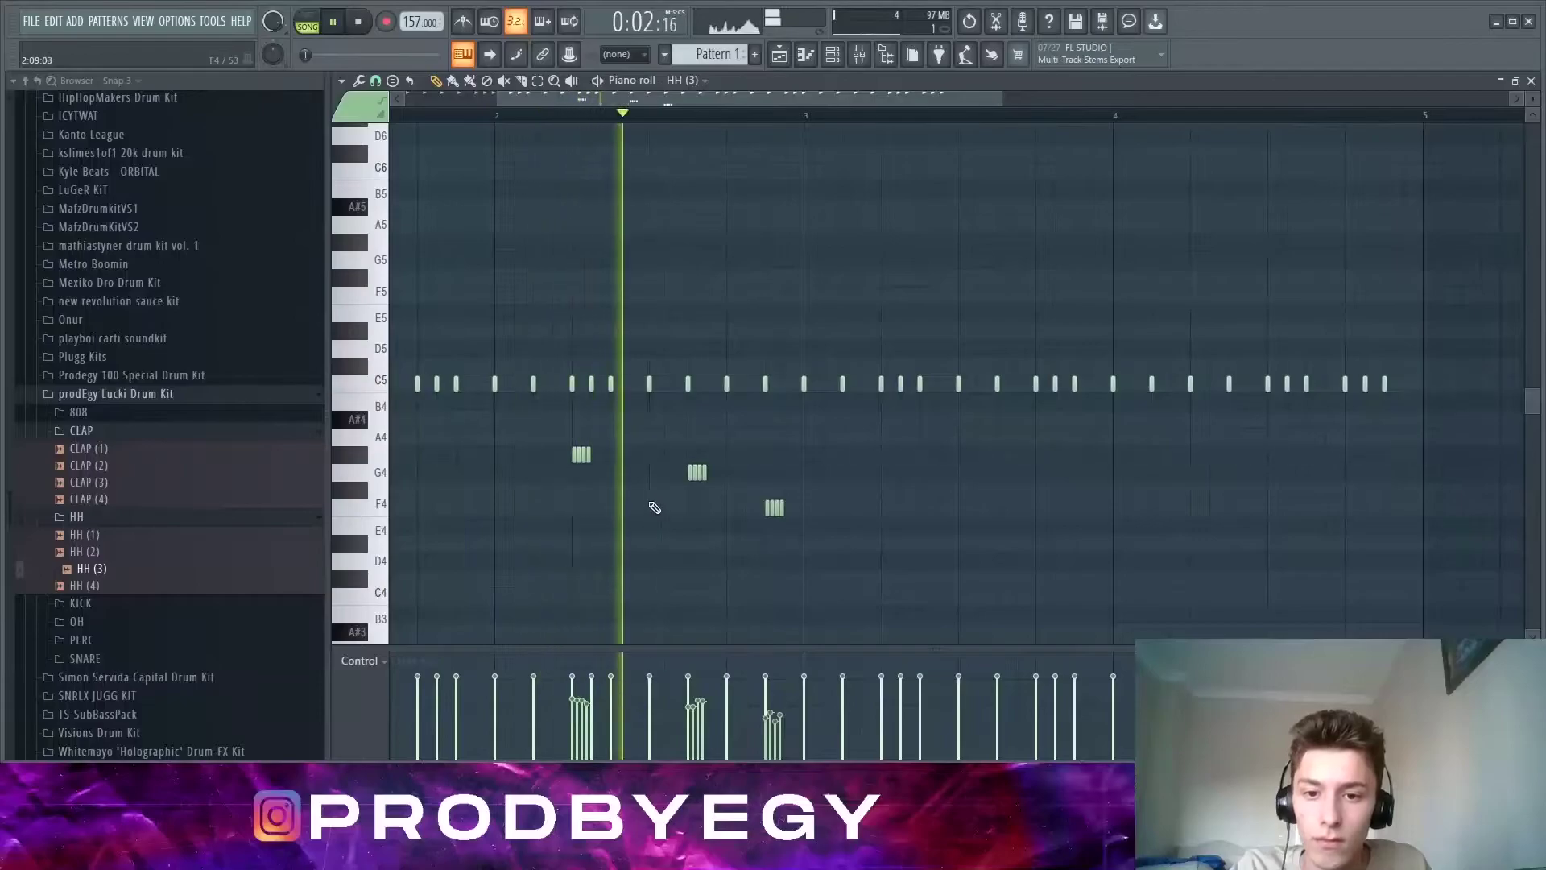
scroll(564, 419, "down", 2)
key("space")
Step: Place F5 accent notes at steps 1, 3 and 5 of bar 1 and play the pattern
scroll(385, 415, "up", 3)
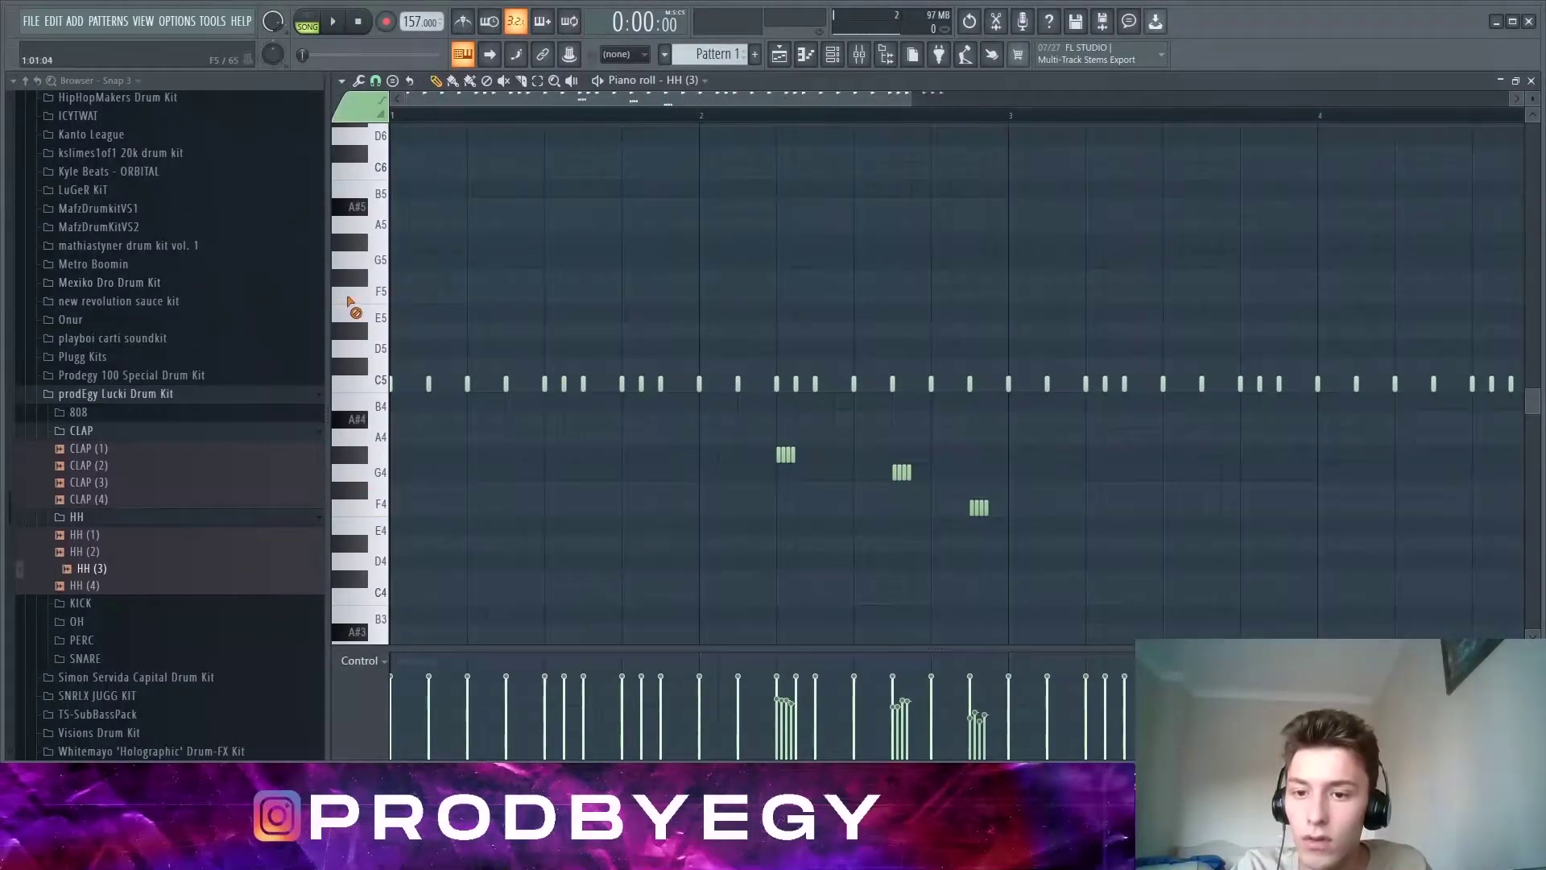
left_click_drag(432, 303, 295, 290)
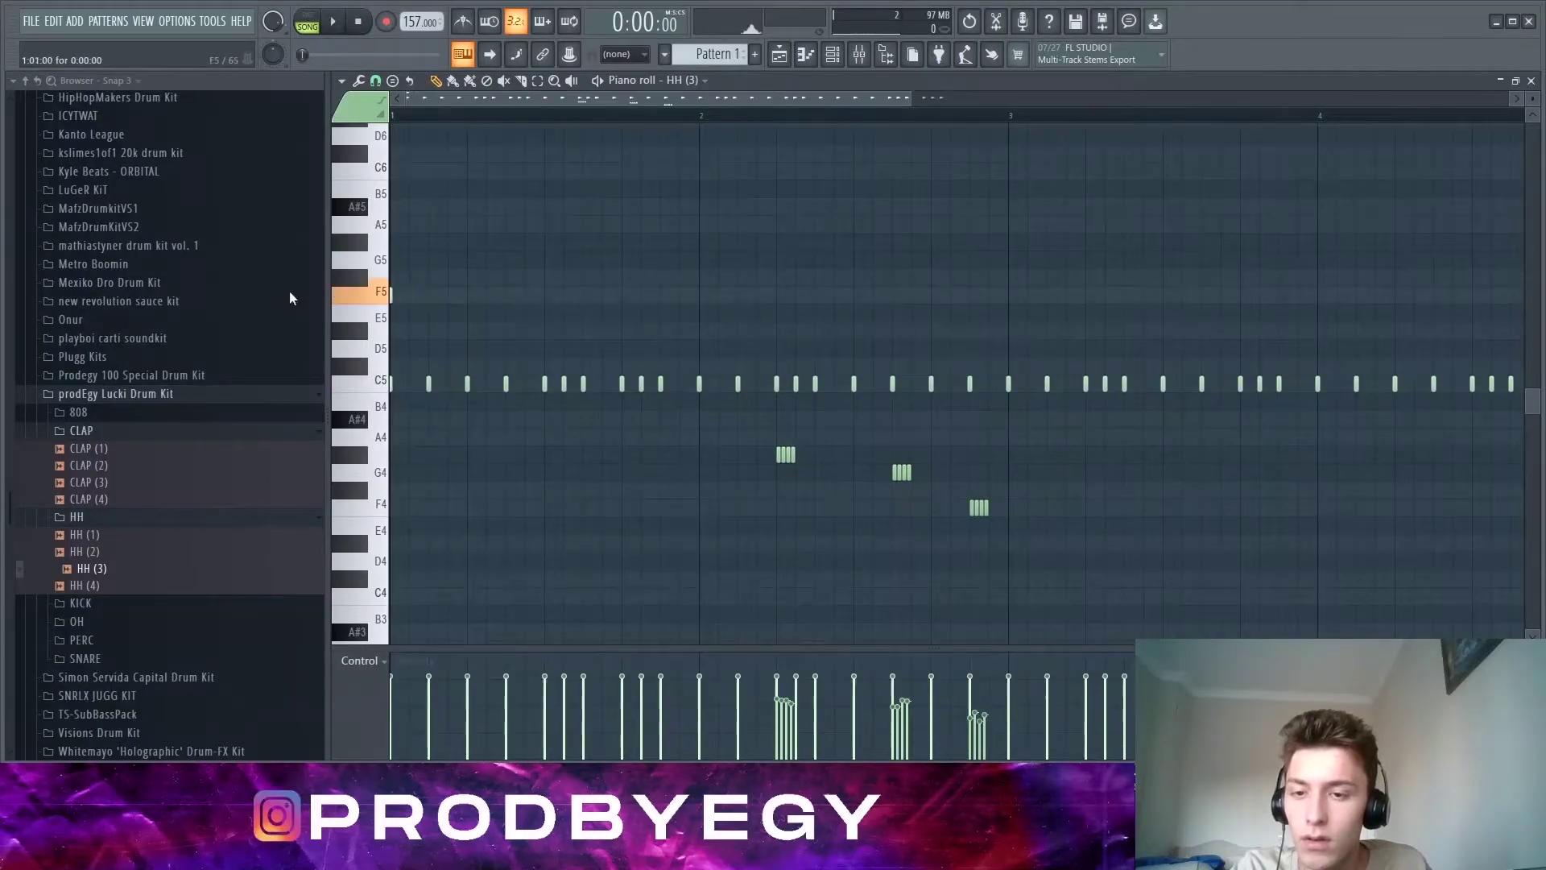
key("space")
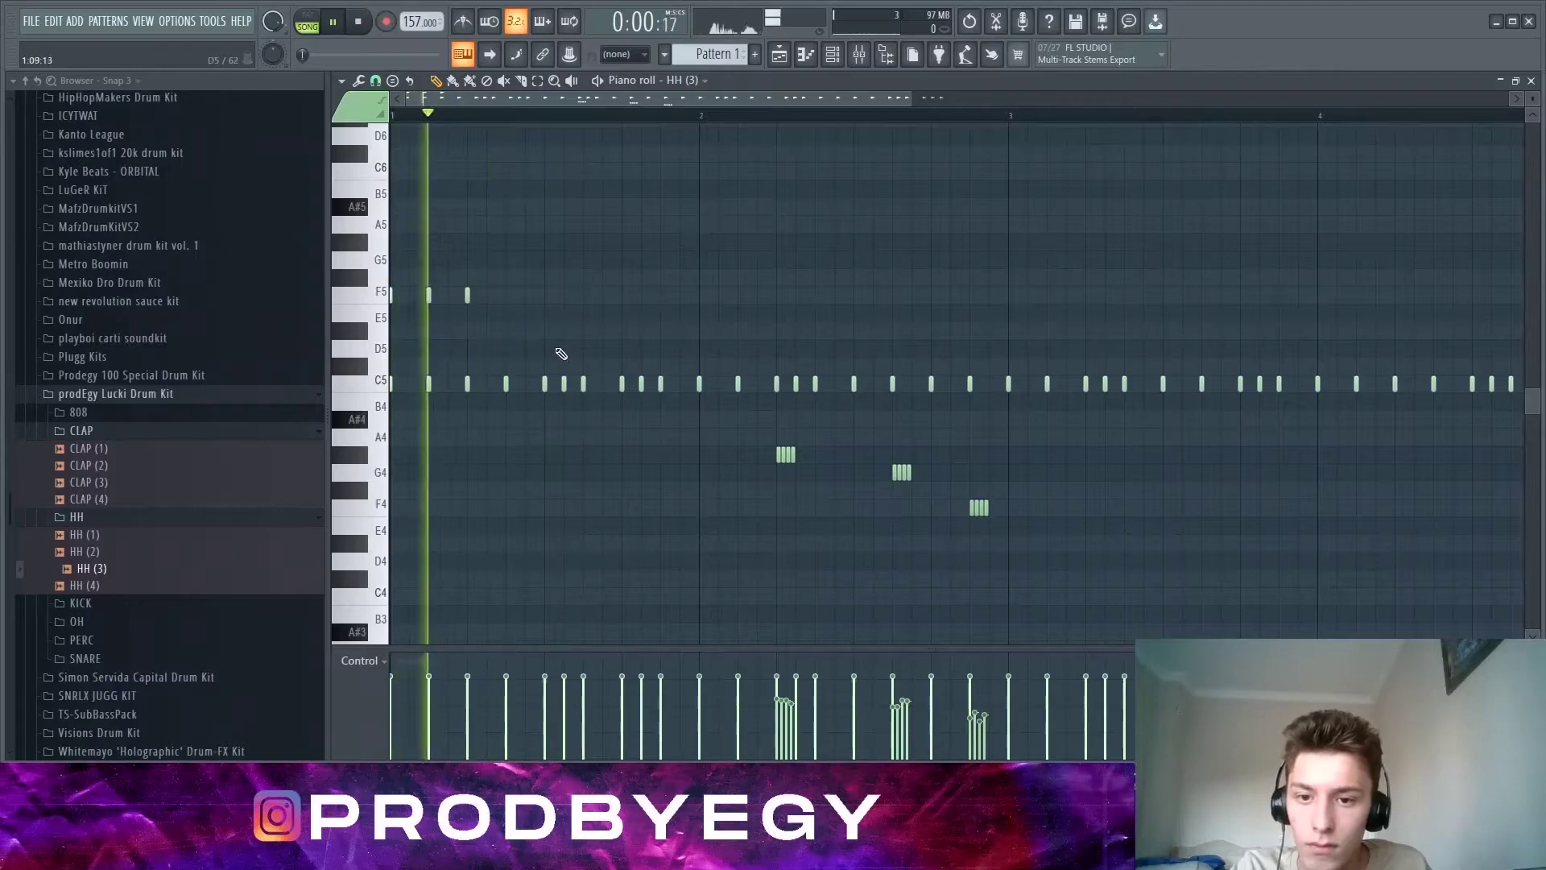
Step: Place F5 accent notes at steps 1 and 3 of bar 2, checking their position by playback
left_click(720, 296)
right_click(720, 297)
key("space")
left_click(738, 298)
key("space")
scroll(783, 348, "right", 2)
scroll(793, 338, "up", 1)
left_click(783, 295)
left_click(821, 295)
key("space")
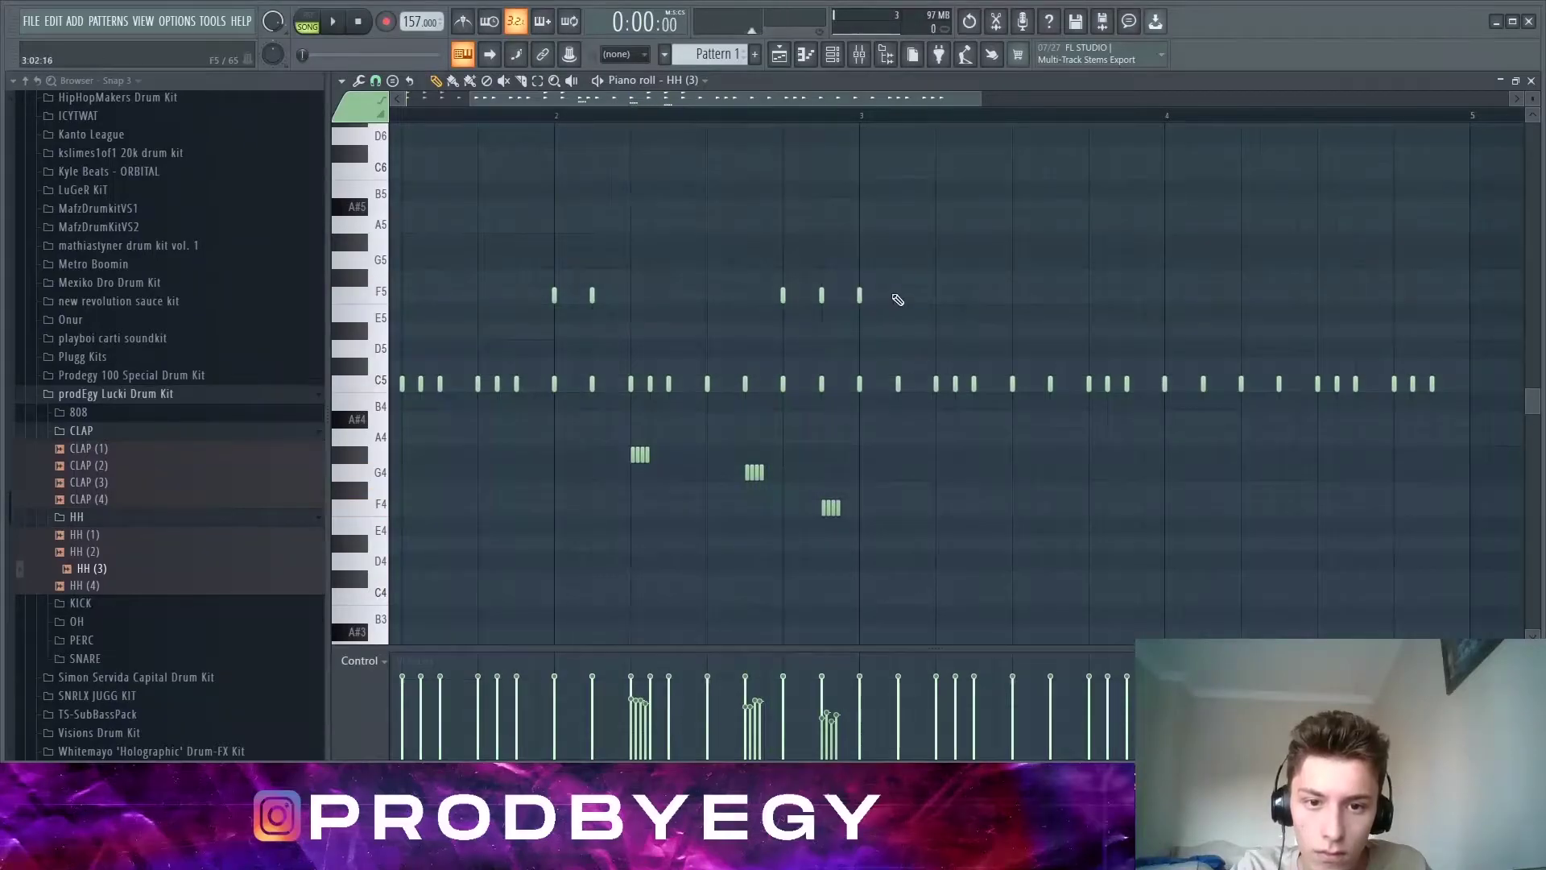
right_click(821, 295)
right_click(783, 296)
Step: Add F5 accent notes at steps 9 and 11 of bar 2, listening to the pattern
key("space")
left_click(707, 295)
left_click(745, 296)
key("space")
Step: Add F5 accent notes at steps 1, 3, 9 and 11 of bar 3 and steps 1, 3, 5, 13 and 15 of bar 4
scroll(969, 314, "down", 1)
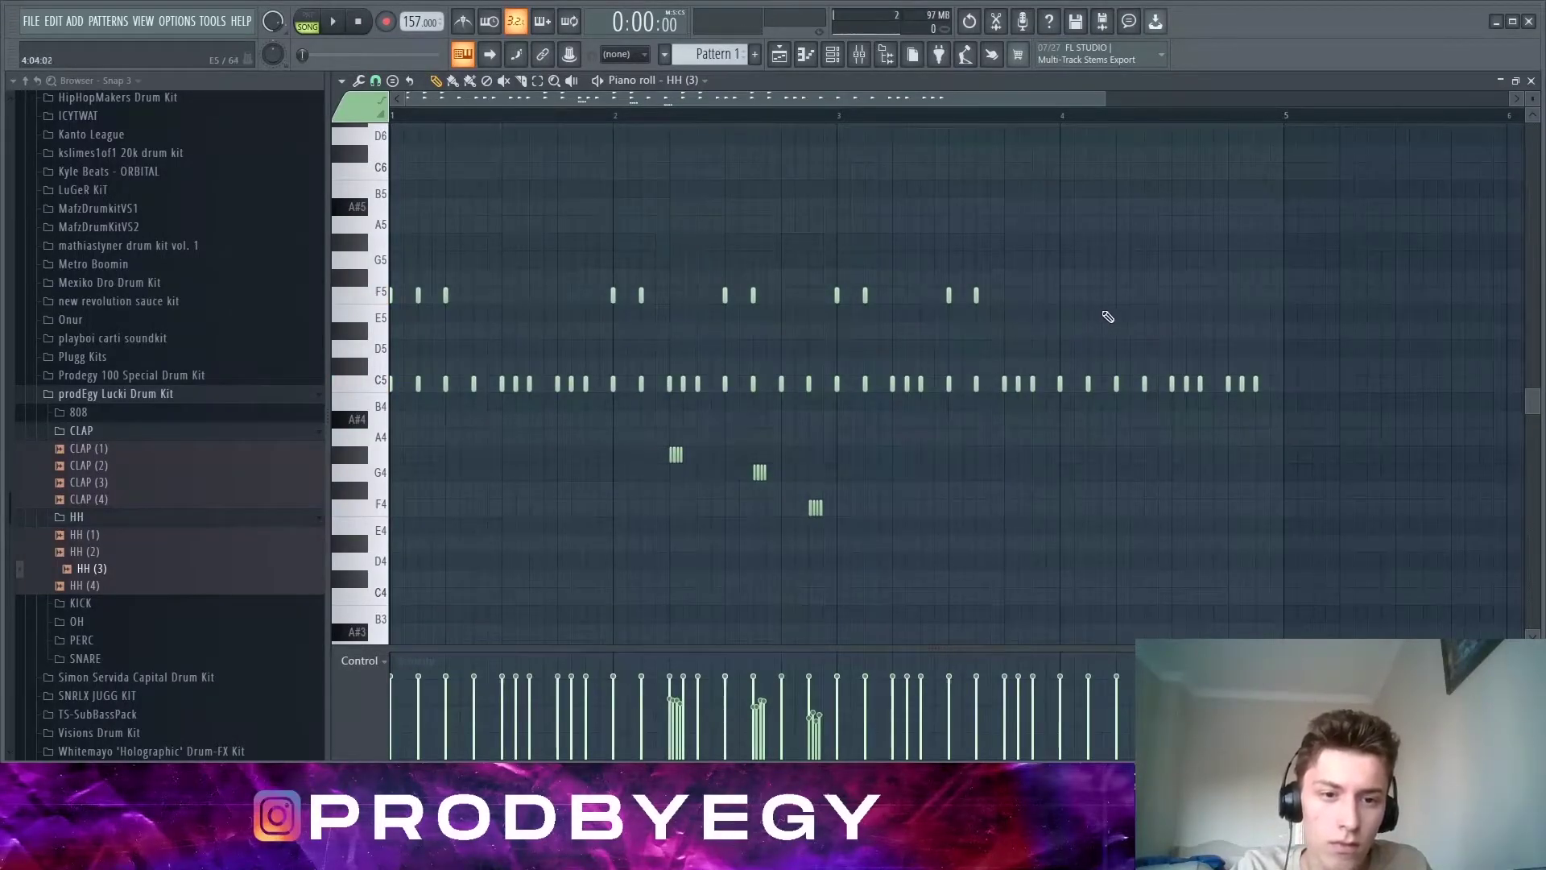
scroll(1100, 320, "up", 1)
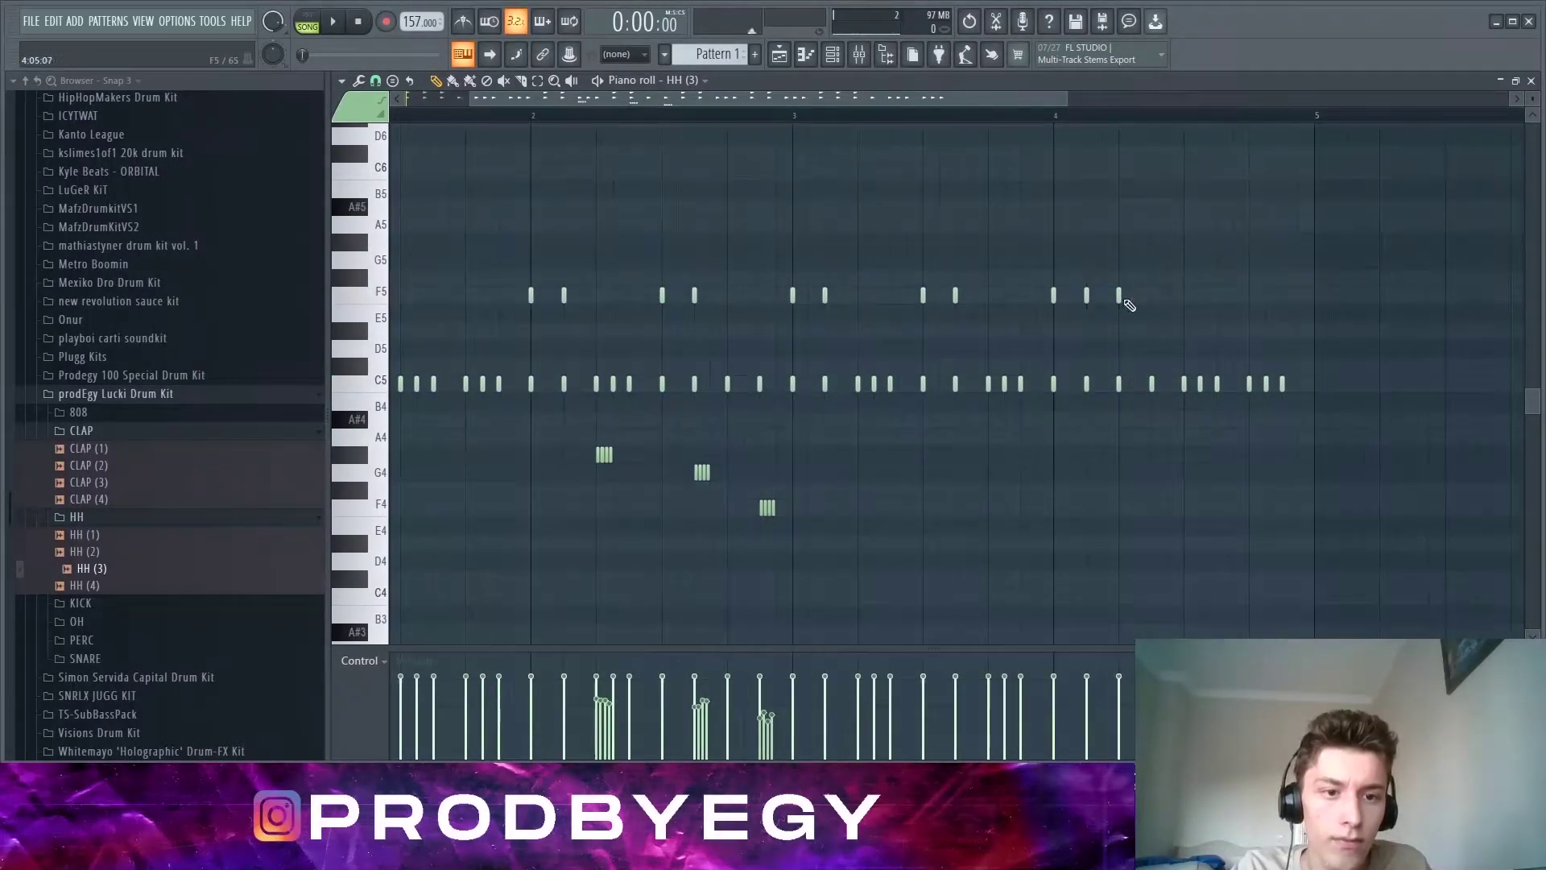
scroll(1282, 314, "down", 1)
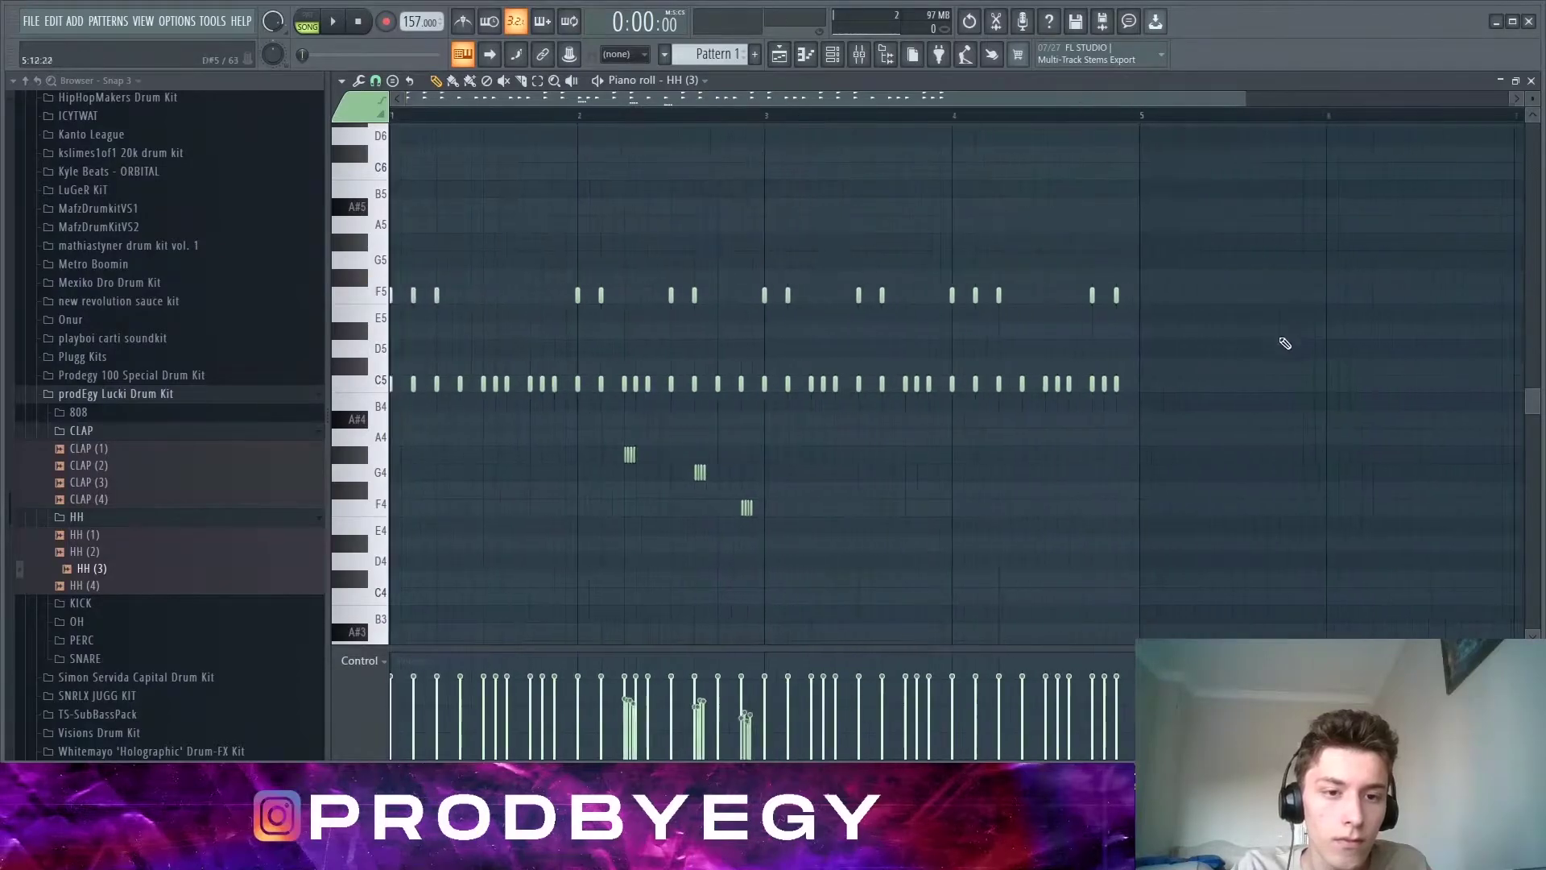
Step: Raise the velocity of all F5 accent notes slightly and lower the velocity of all C5 hi-hat notes
left_click_drag(1158, 337, 392, 275)
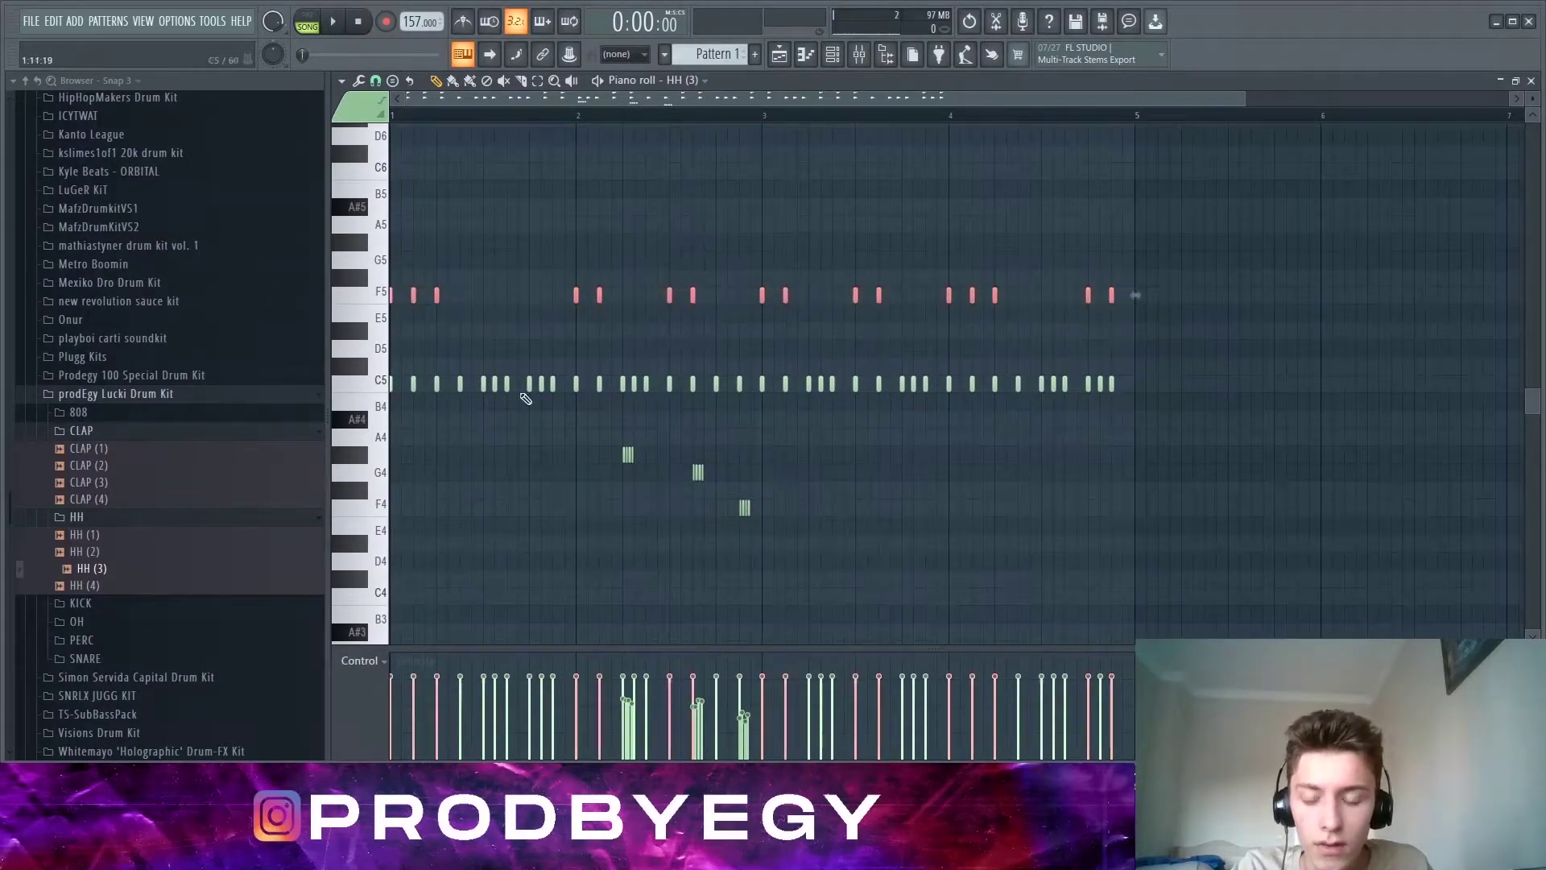
left_click_drag(1192, 431, 314, 372)
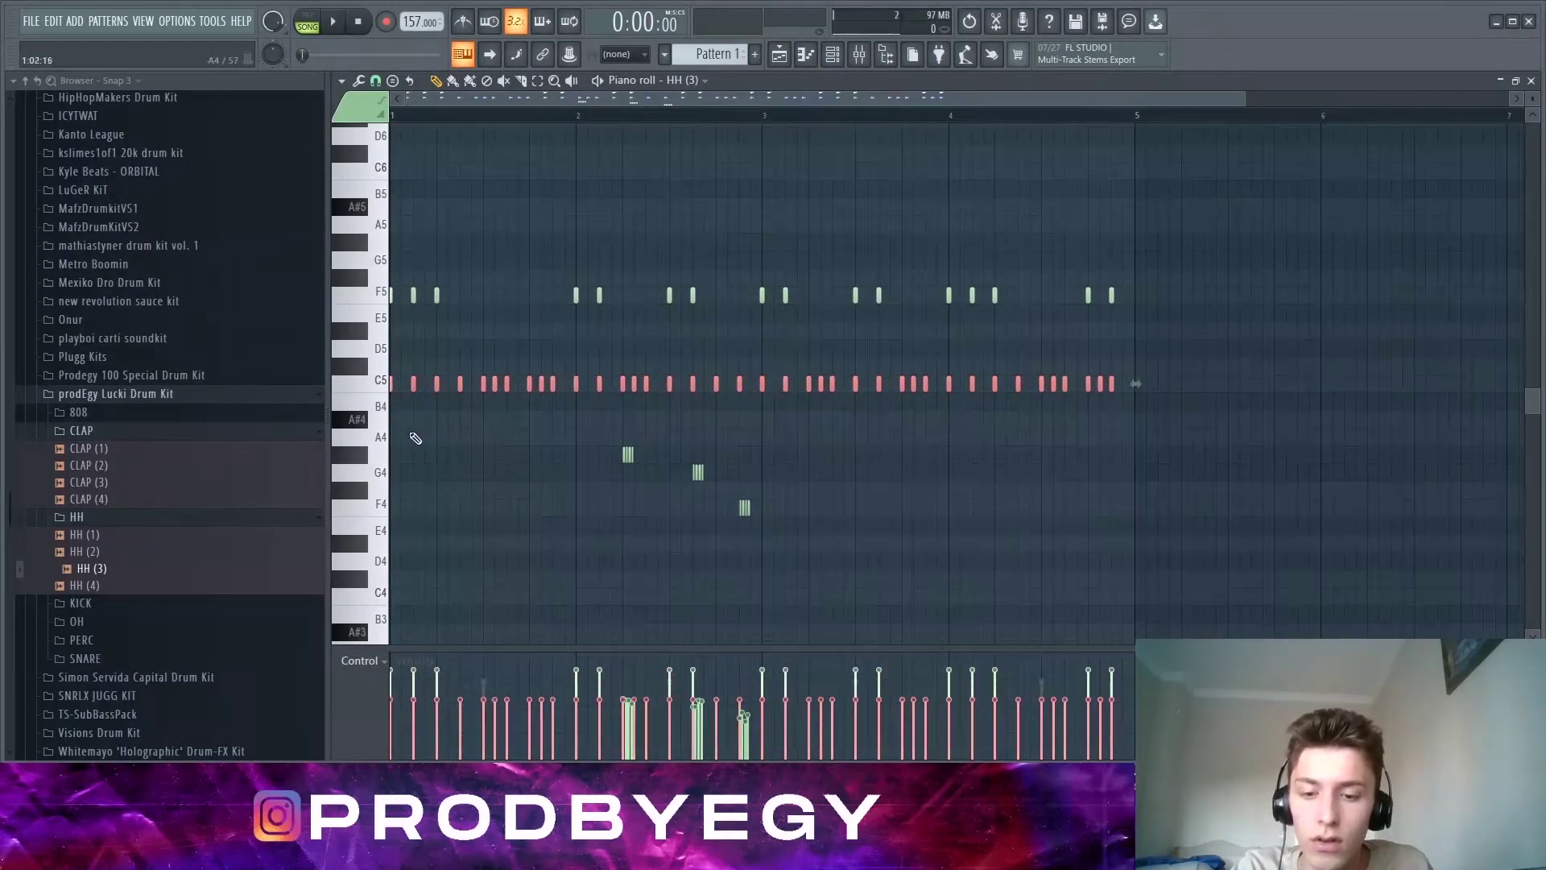
Step: Delete the C5 hi-hat notes that share a step with an F5 accent note
scroll(388, 431, "up", 2)
right_click(391, 387)
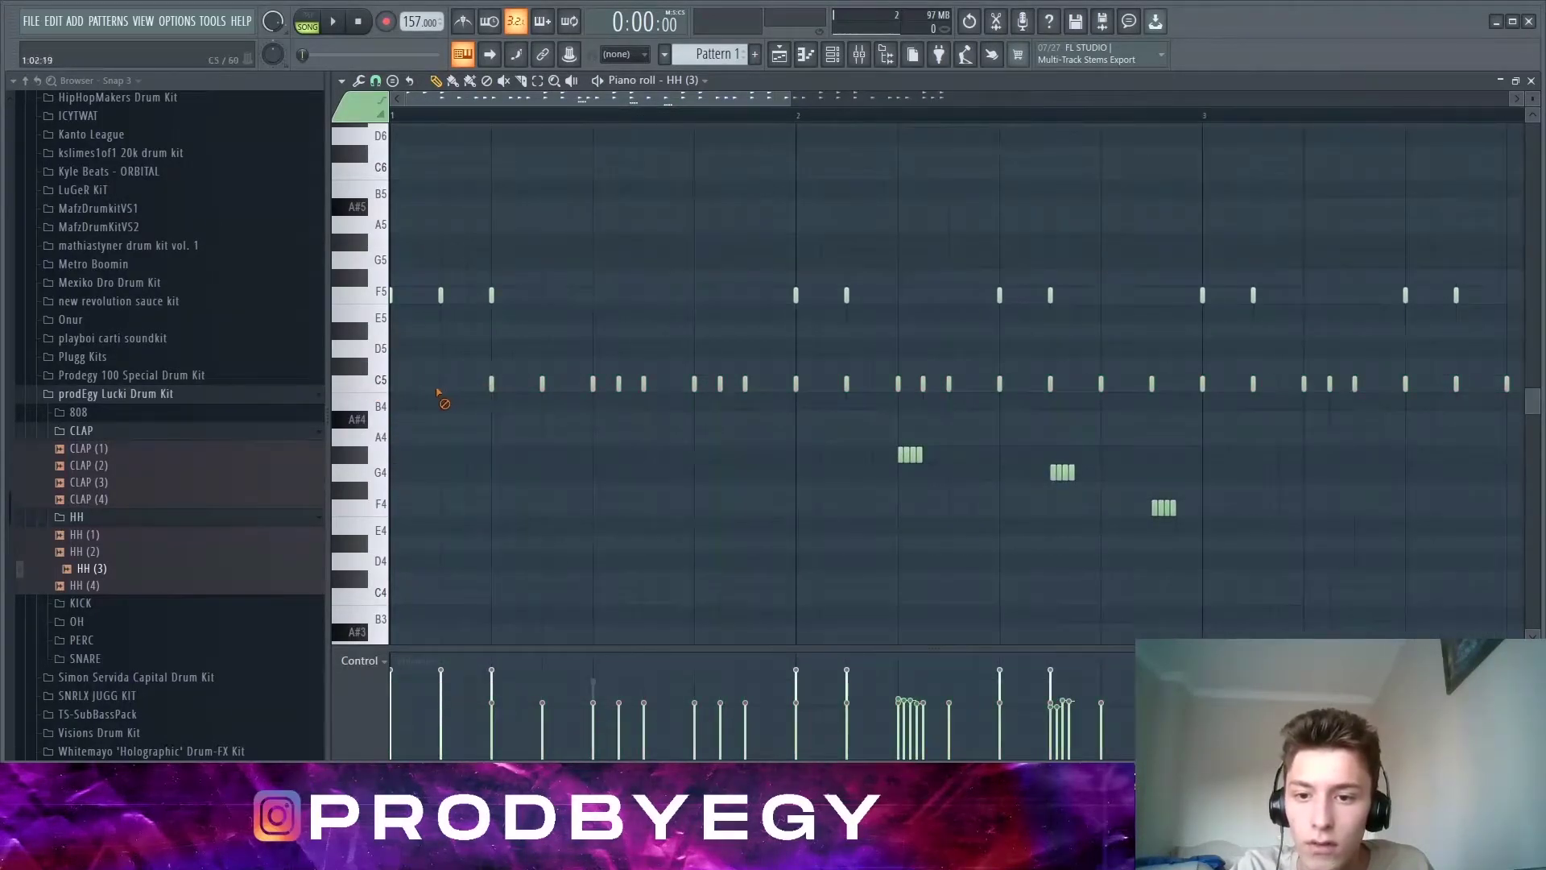
scroll(1058, 387, "down", 3)
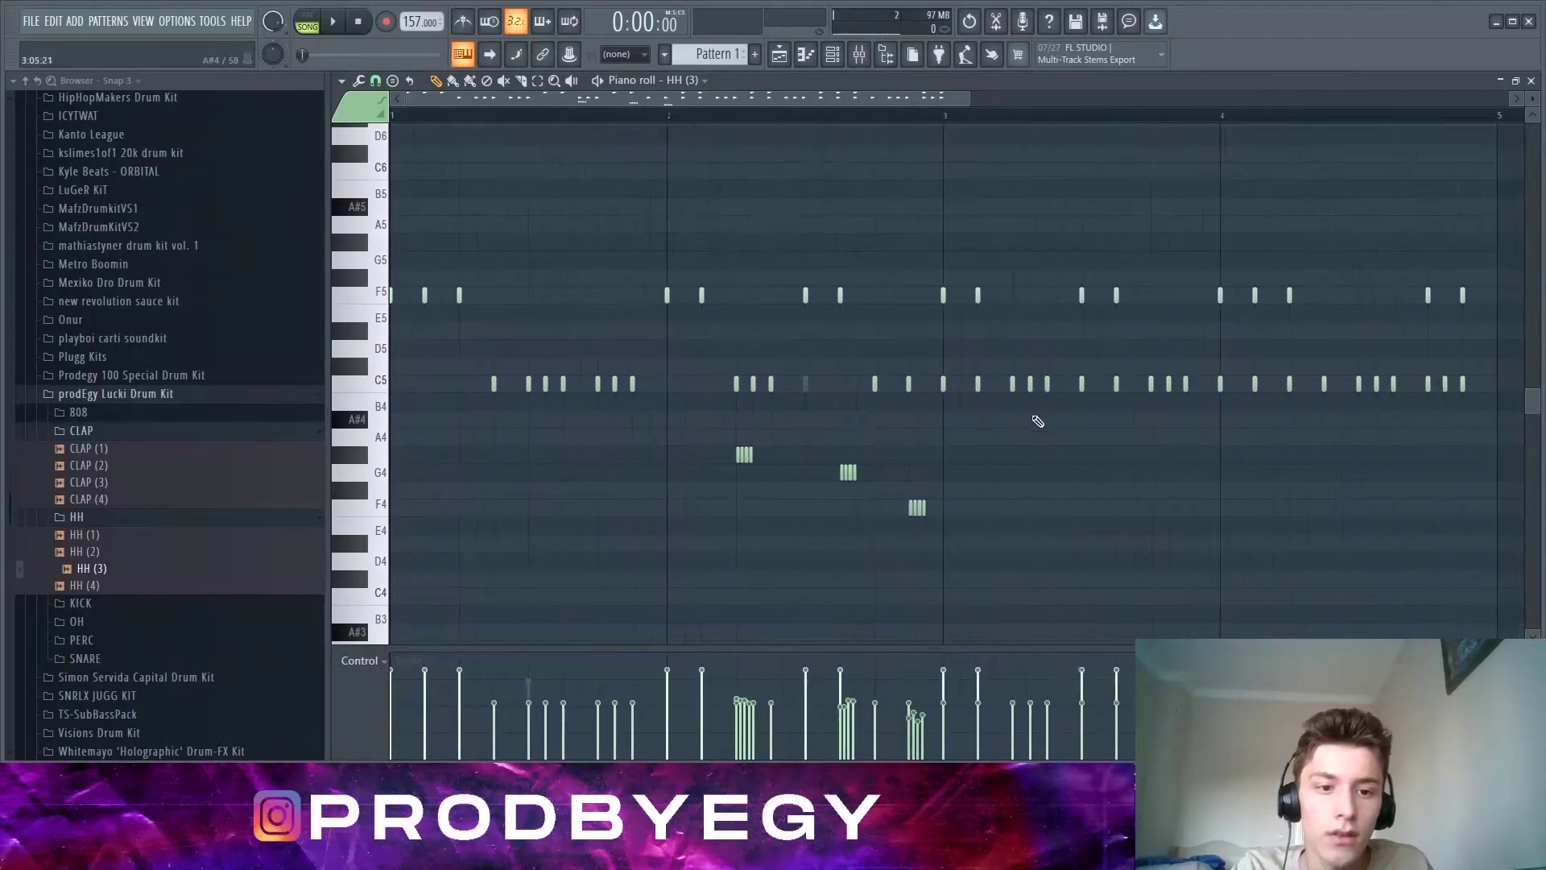
scroll(970, 400, "down", 5)
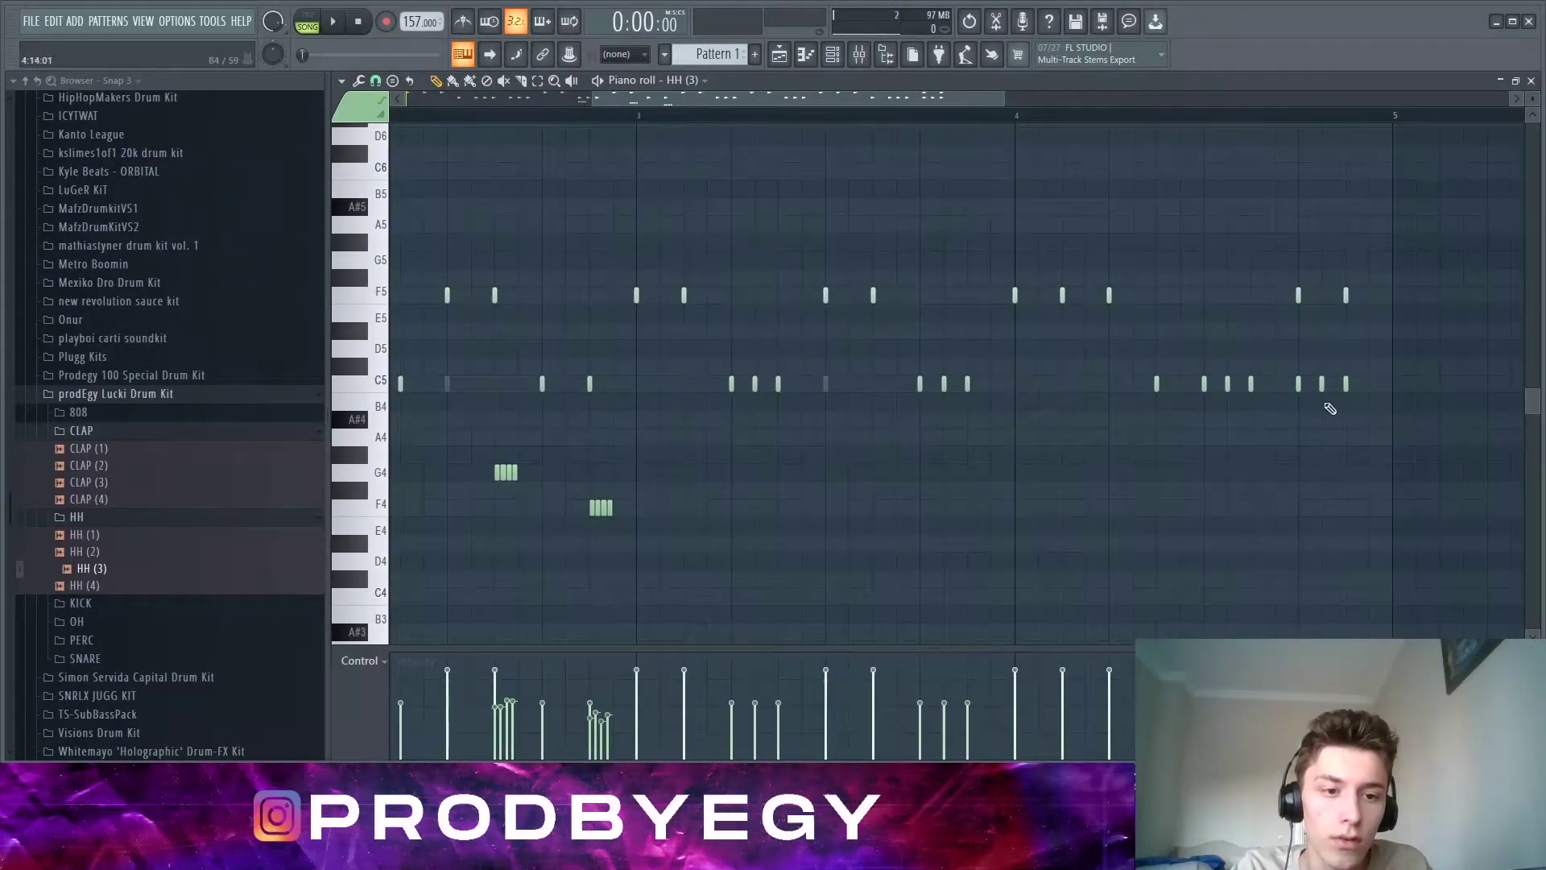
Step: Transpose all F5 accent notes down to C5 and play the merged hi-hat pattern
scroll(1350, 385, "down", 3)
left_click_drag(1359, 319, 295, 232)
key("shift+Down")
key("shift+Down")
key("shift+Down")
key("shift+Down")
key("shift+Down")
key("space")
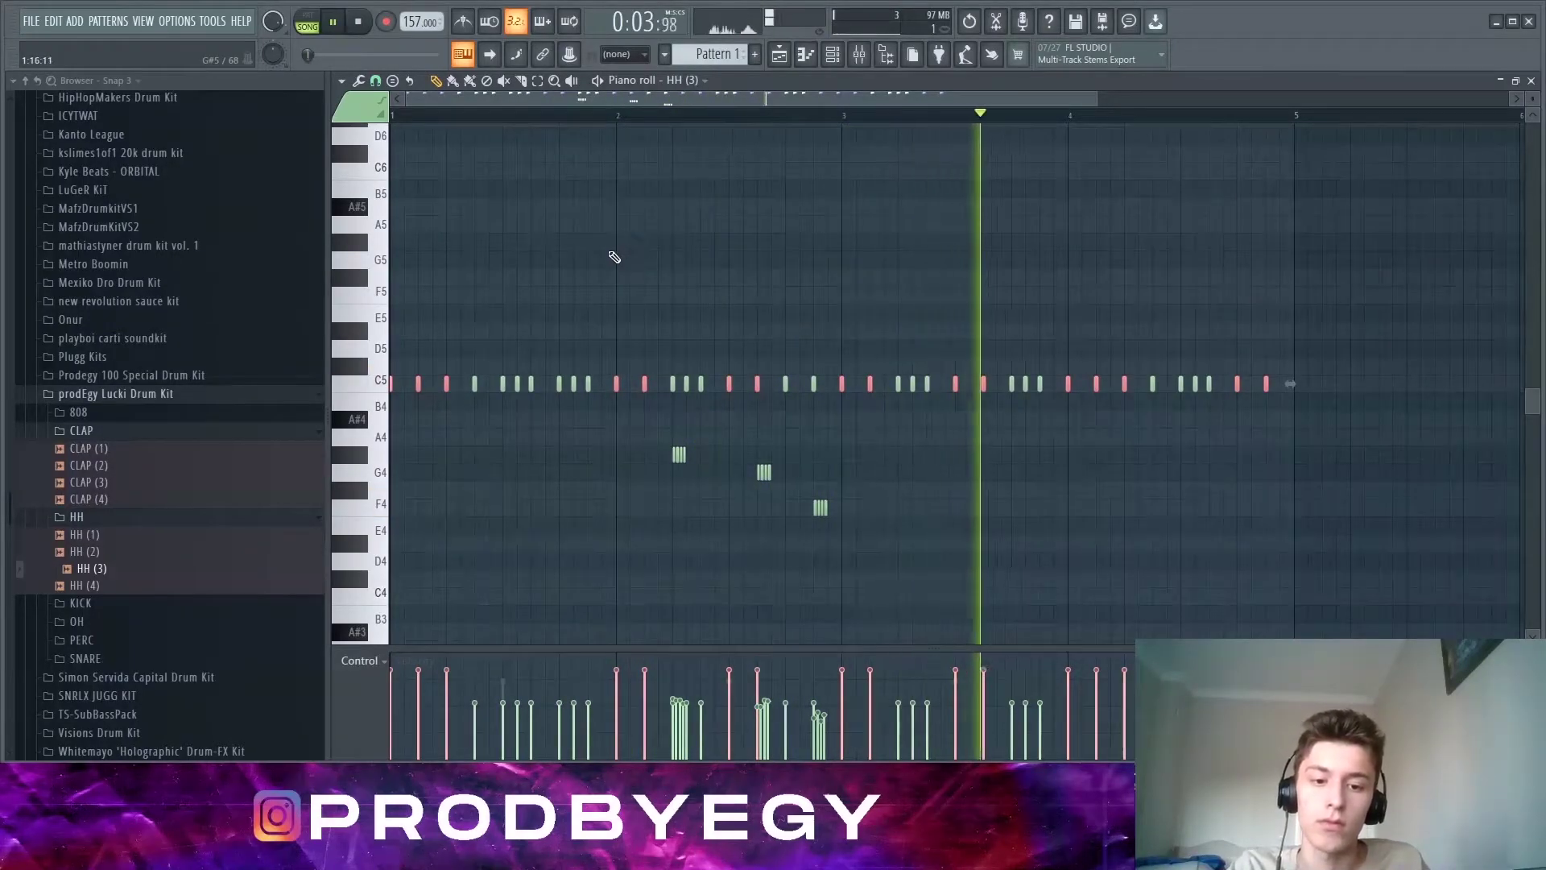
Step: Clear the hi-hat note selection and raise the velocity of the CLAP (3) notes slightly while the pattern plays
key("space")
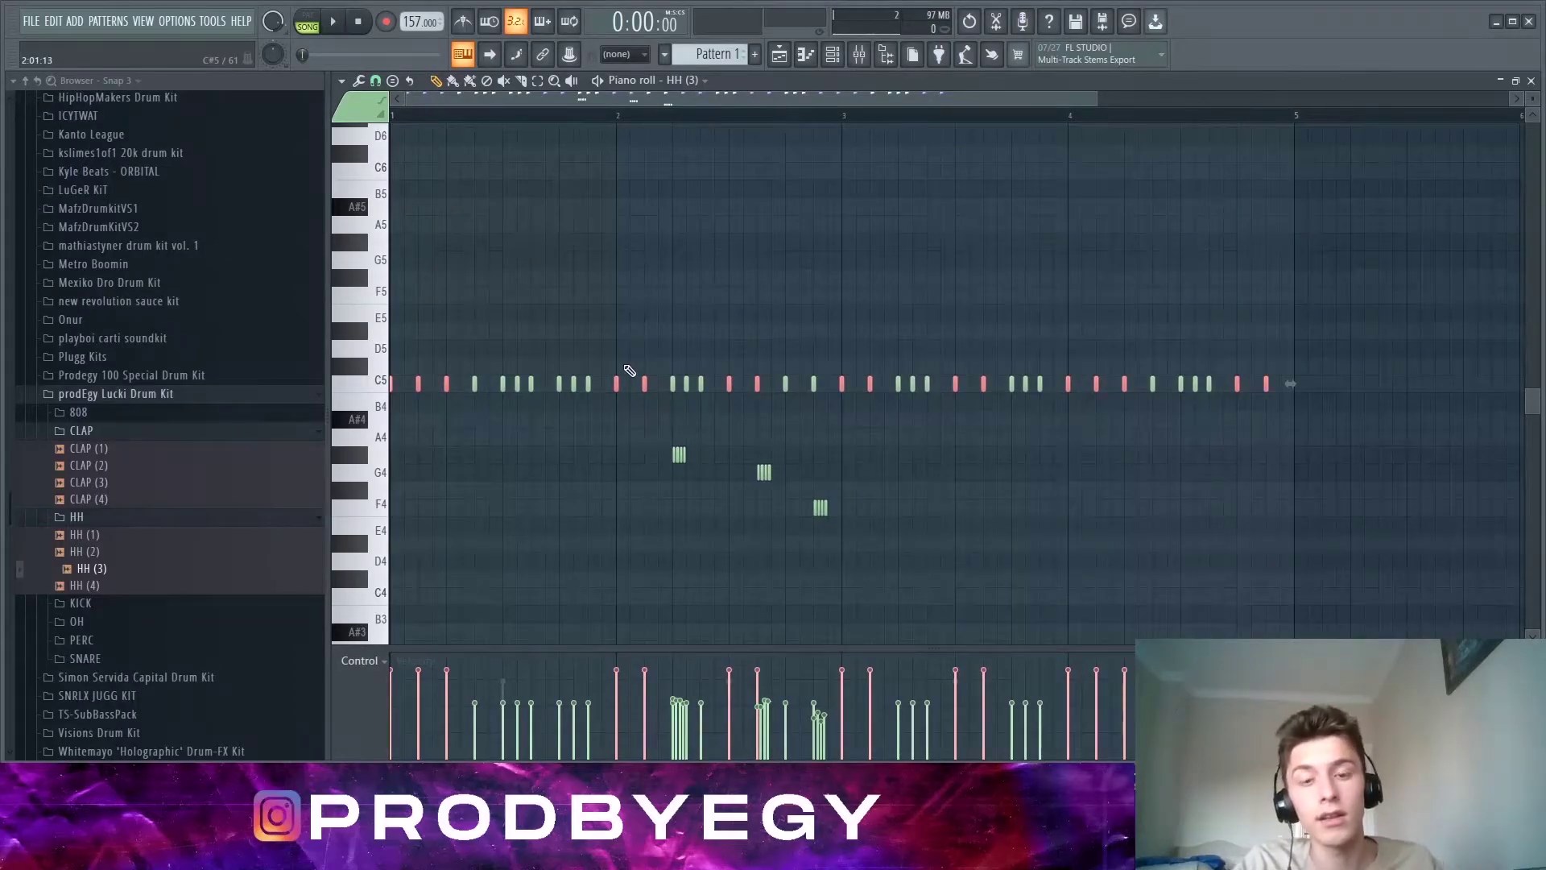
key("ctrl+d")
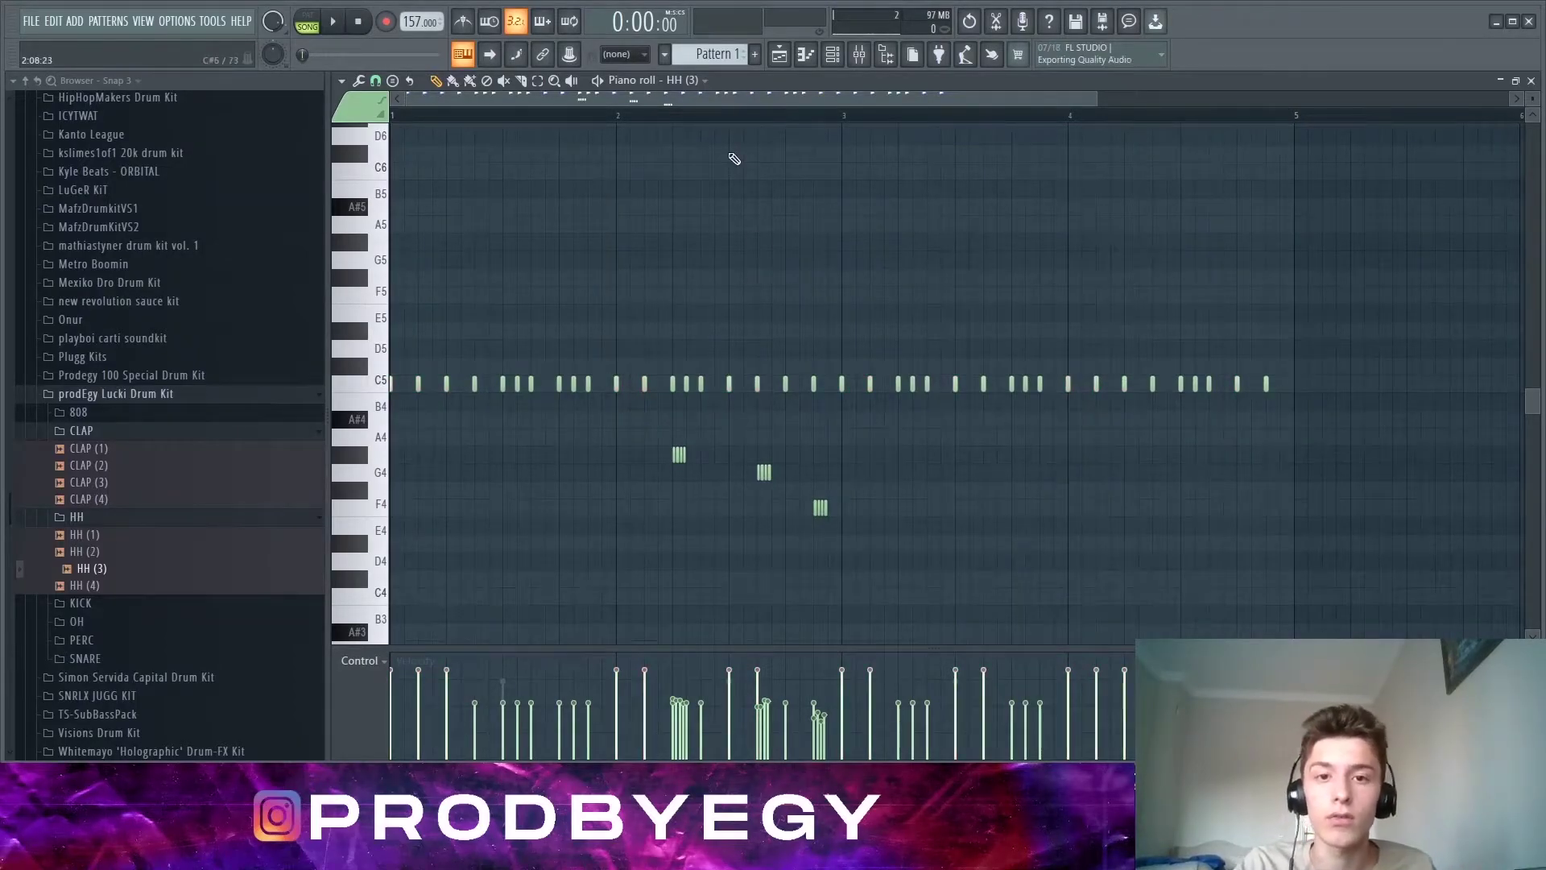
left_click(833, 58)
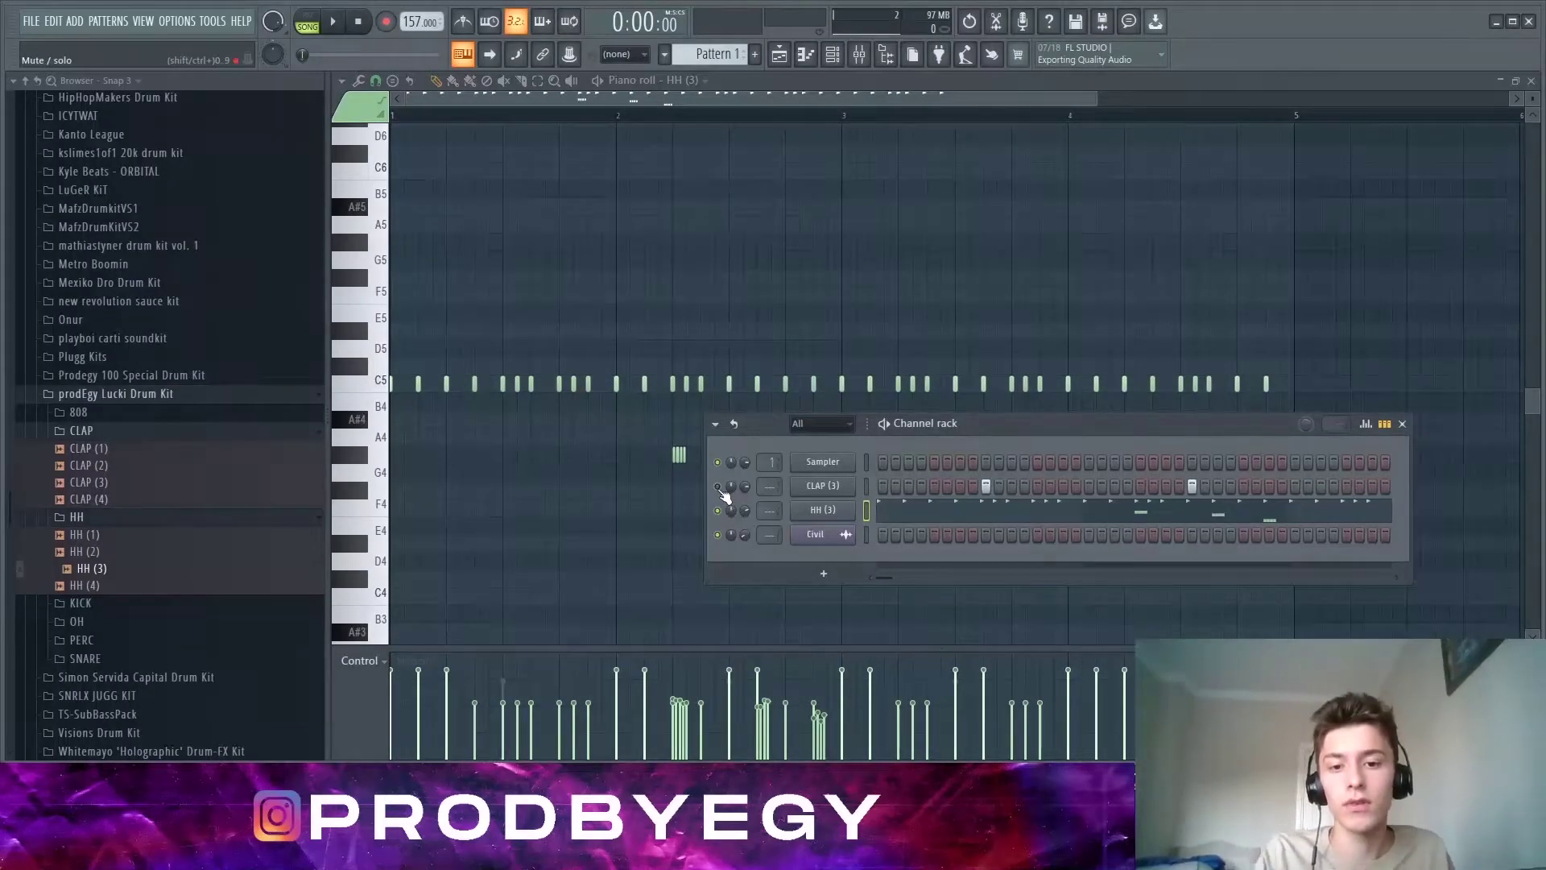
right_click(866, 490)
left_click(886, 495)
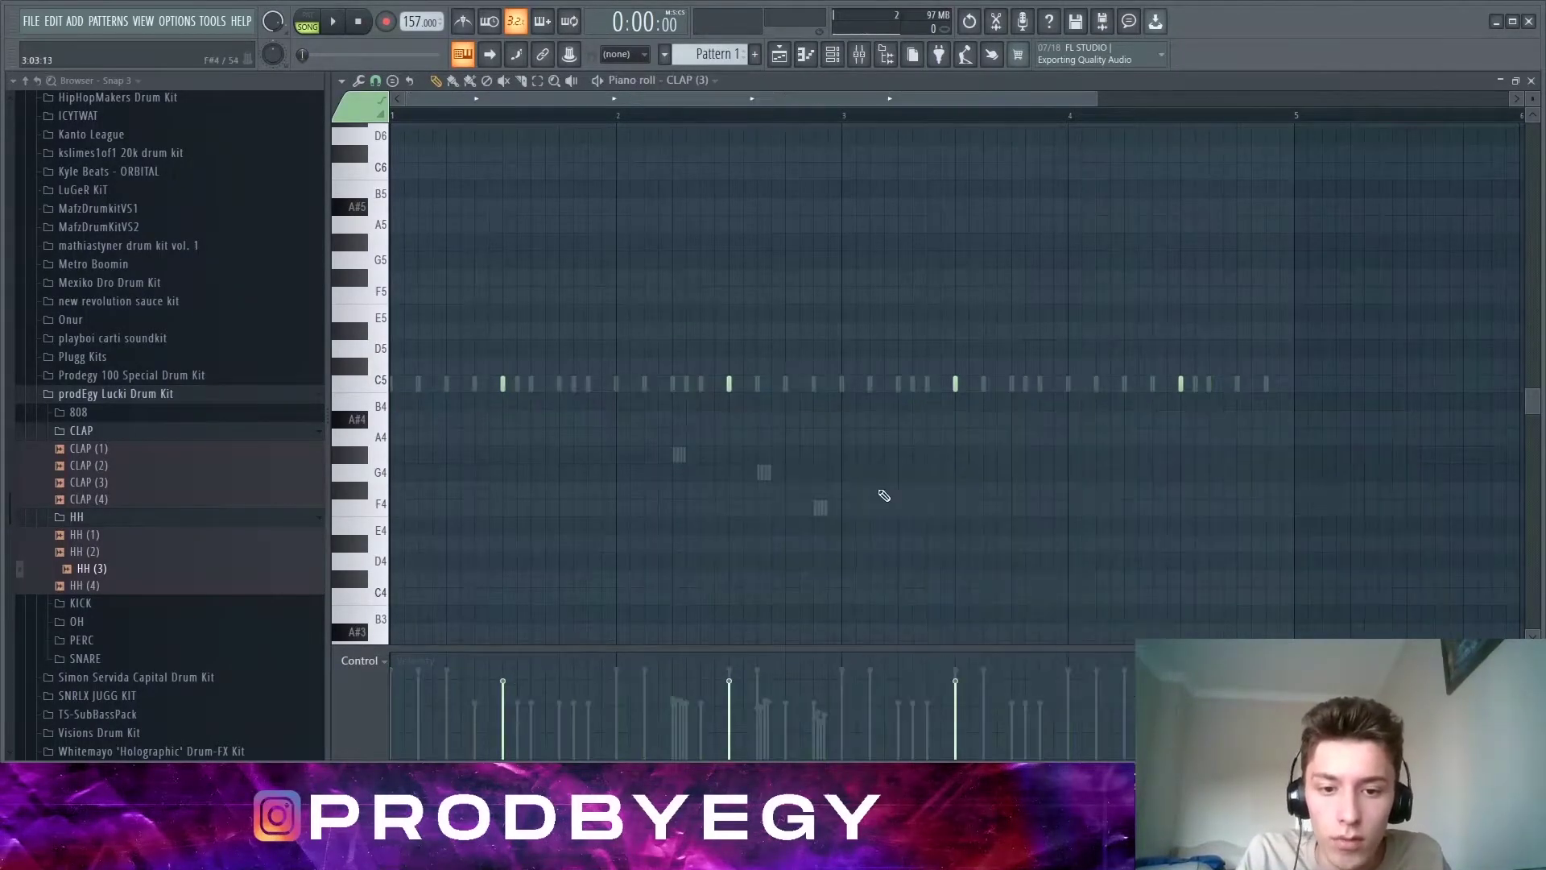
key("space")
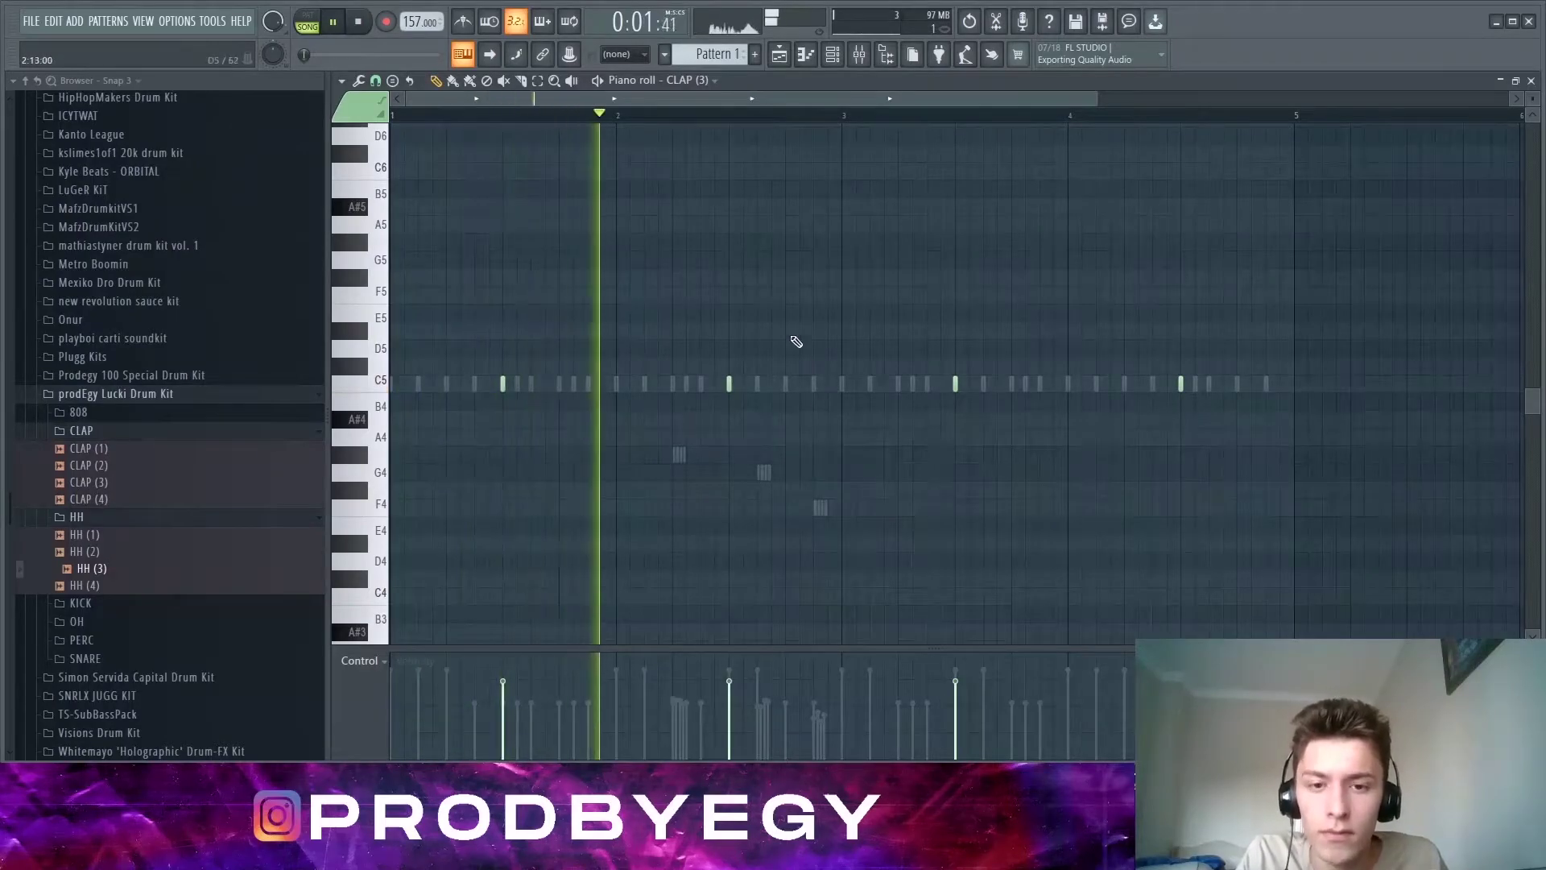
key("ctrl+z")
Step: Load the SNARE (3) sample from the prodEgy Lucki Drum Kit as a new channel above Civil
left_click(832, 61)
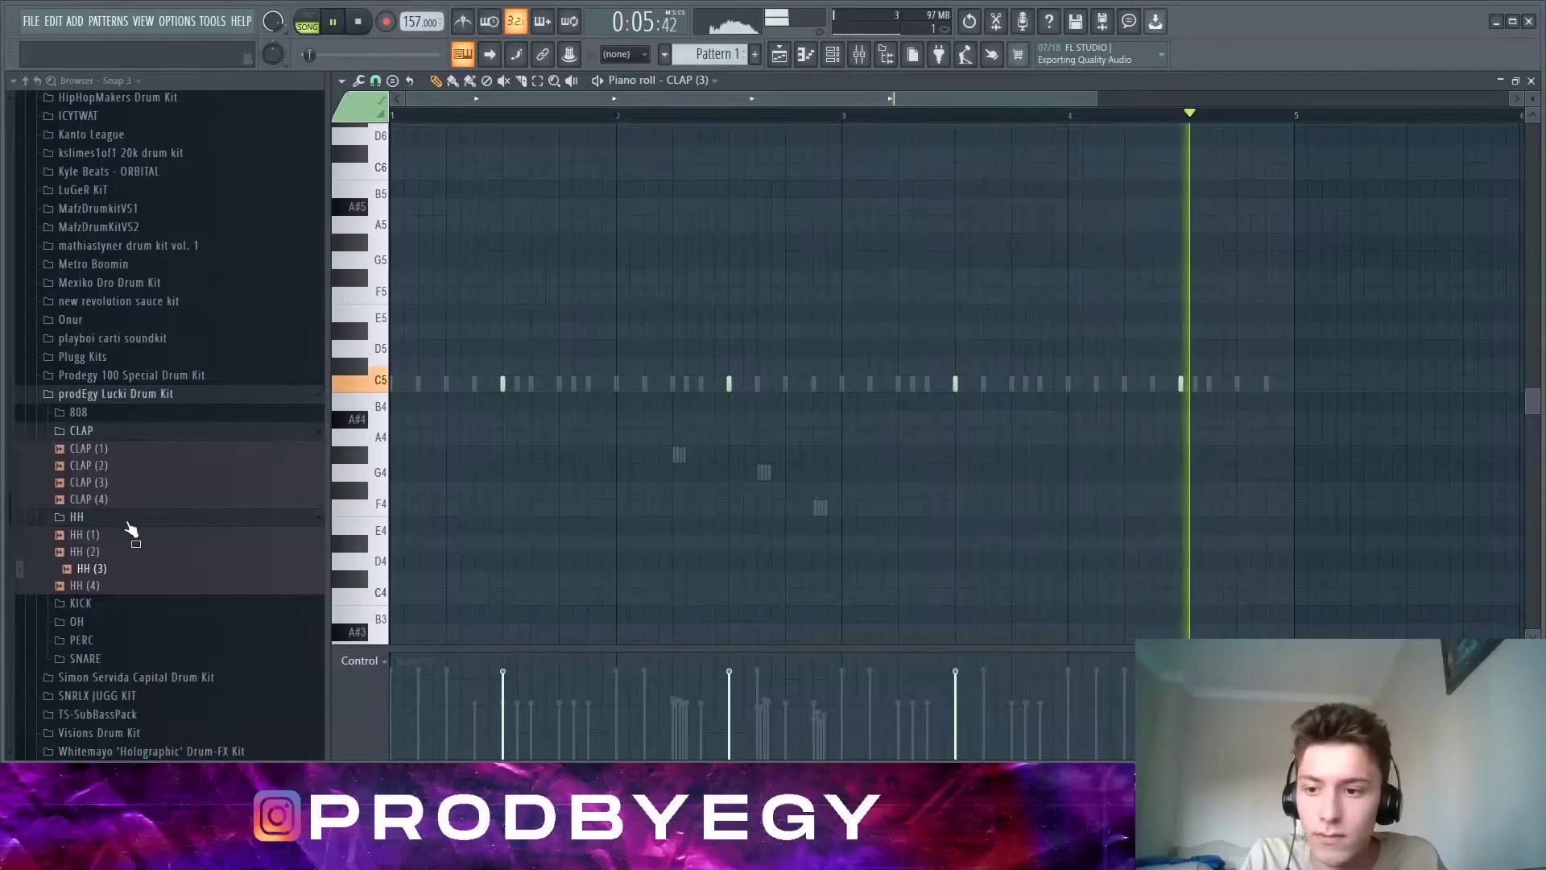
left_click(124, 431)
left_click(115, 449)
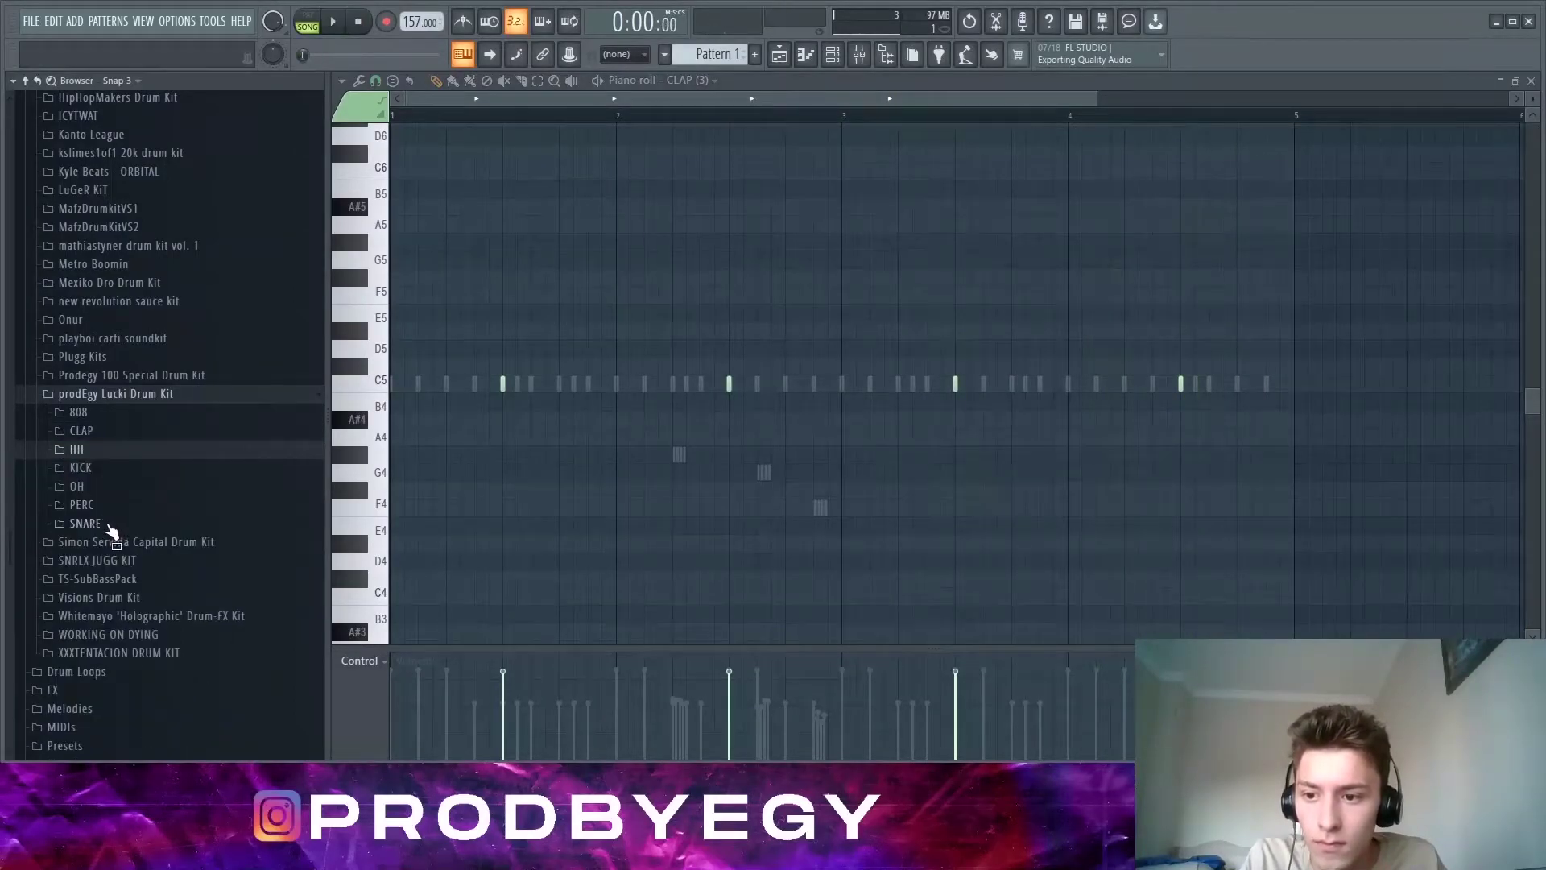
left_click(108, 525)
left_click_drag(95, 575, 839, 524)
Step: Record a live four-bar snare pattern on C5 into the SNARE (3) piano roll, capturing notes and automation
right_click(810, 534)
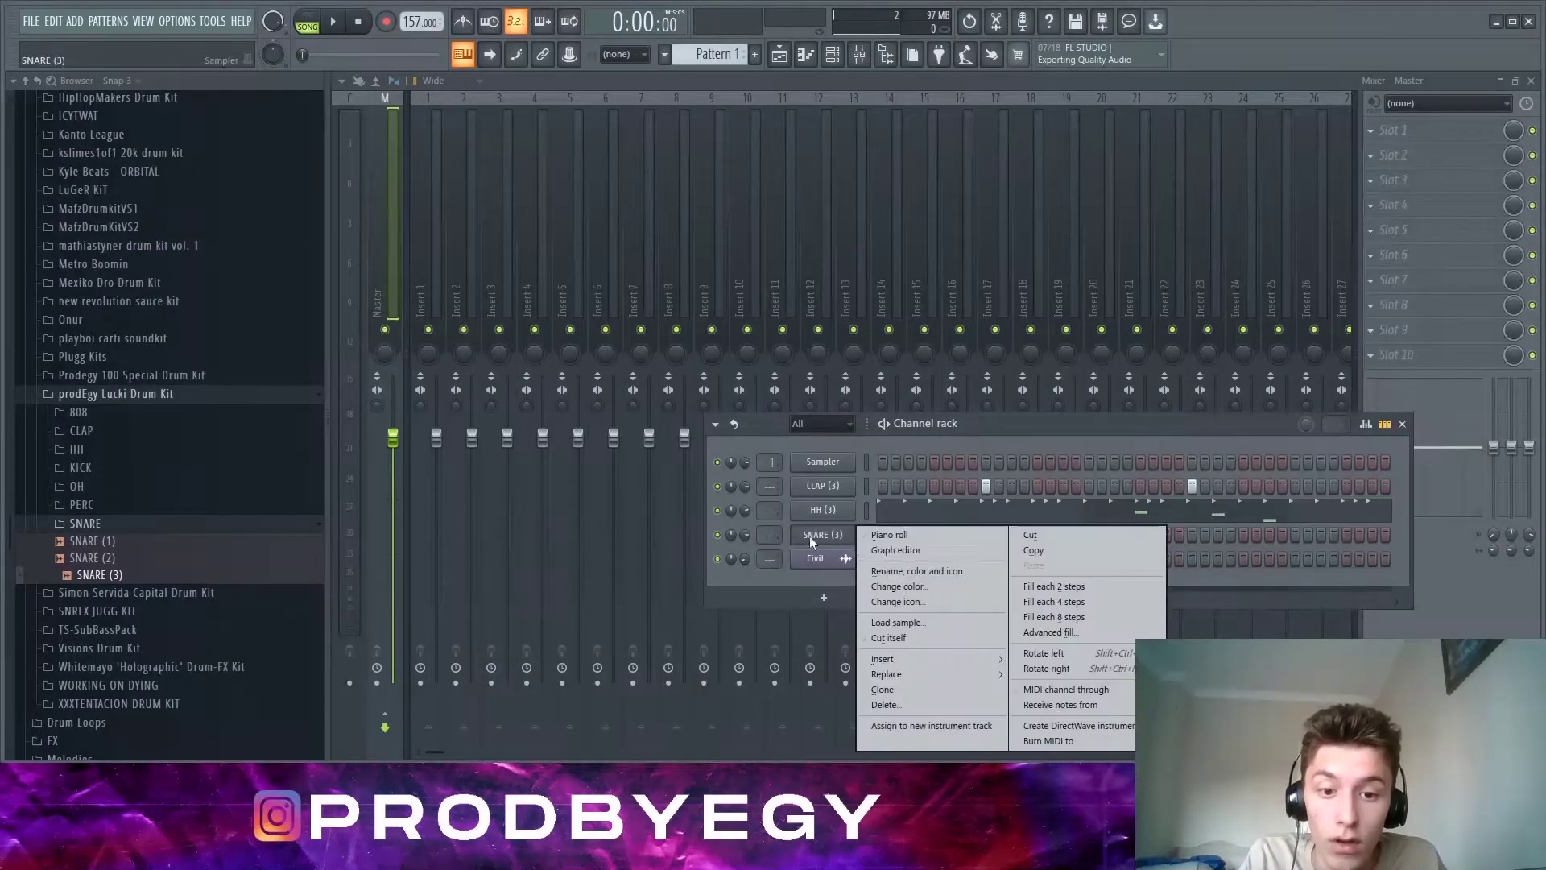
left_click(866, 535)
scroll(455, 120, "down", 1)
scroll(257, 402, "up", 15)
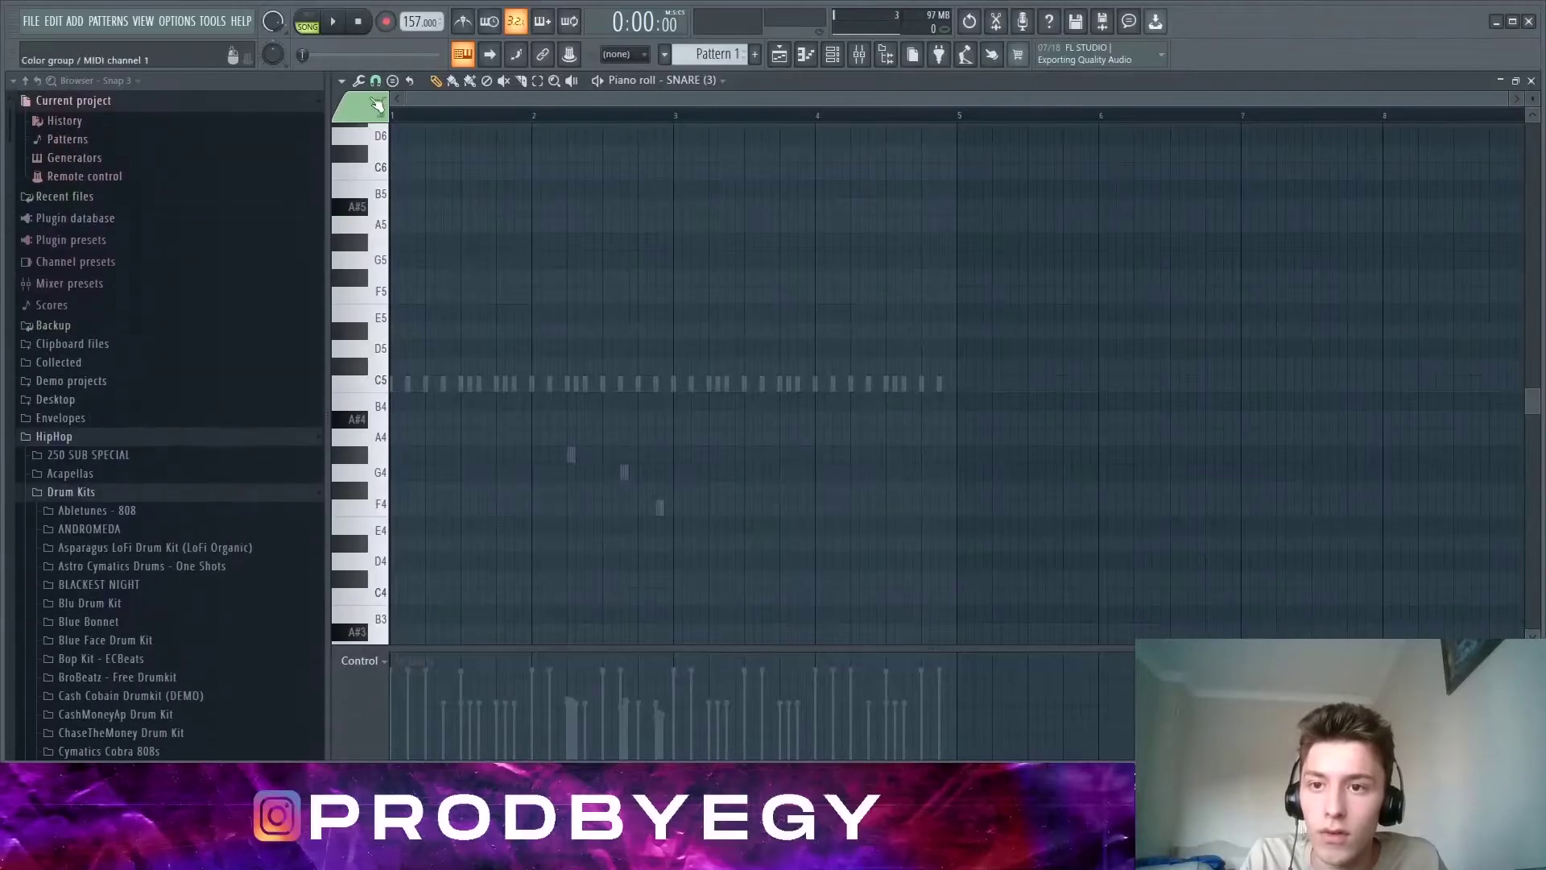
scroll(393, 115, "up", 5)
left_click(385, 21)
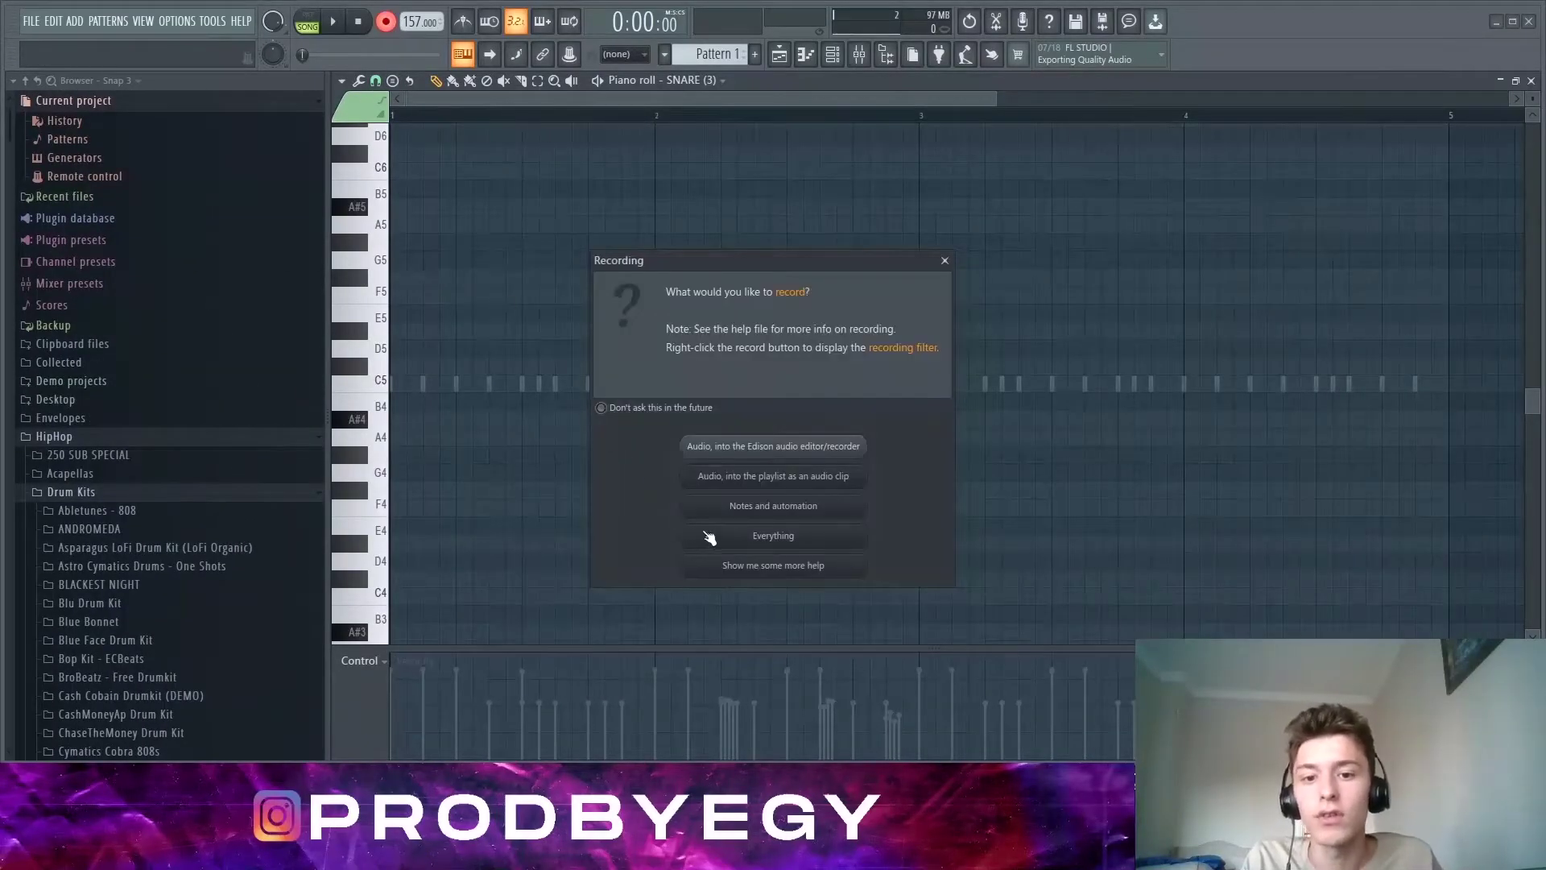
left_click(729, 506)
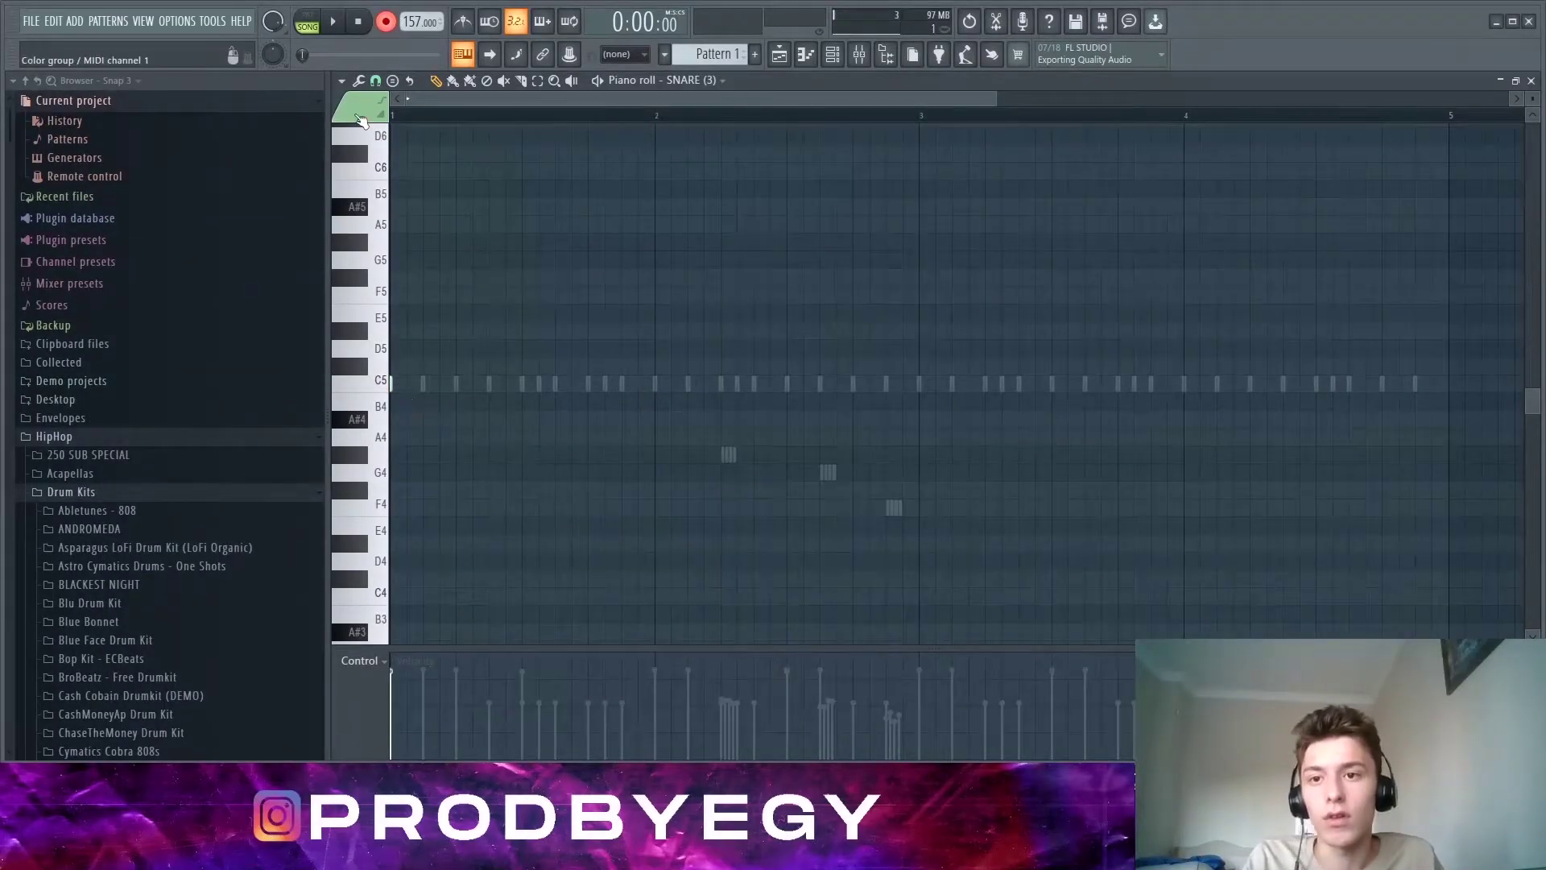
key("space")
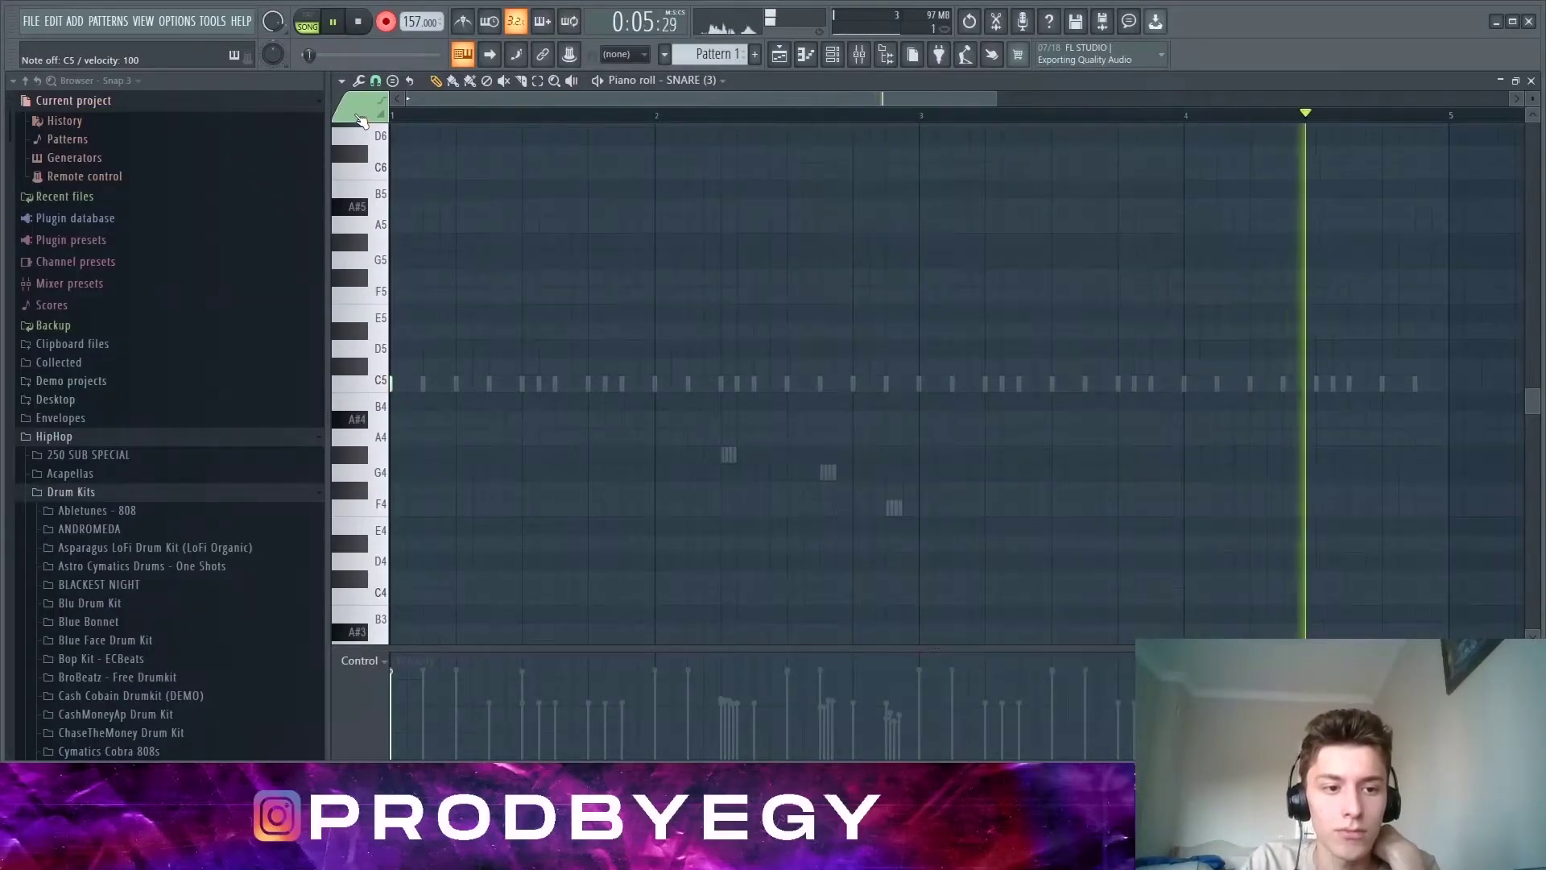
key("space")
Step: Quantize all recorded snare notes to the grid and clear the selection
key("ctrl+a")
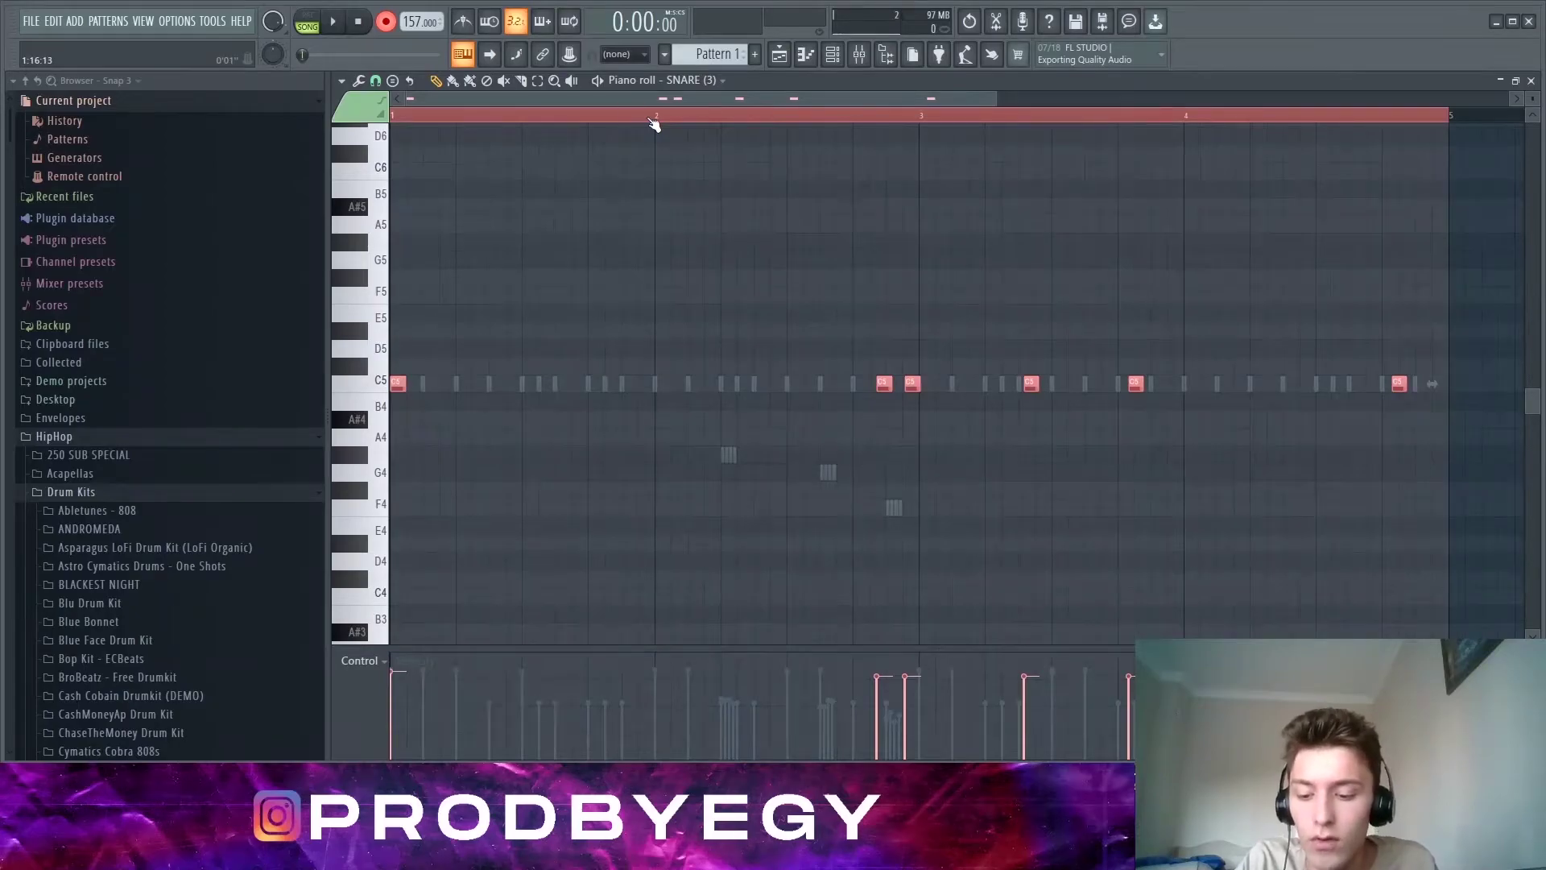
key("ctrl+q")
left_click(685, 114, "ctrl")
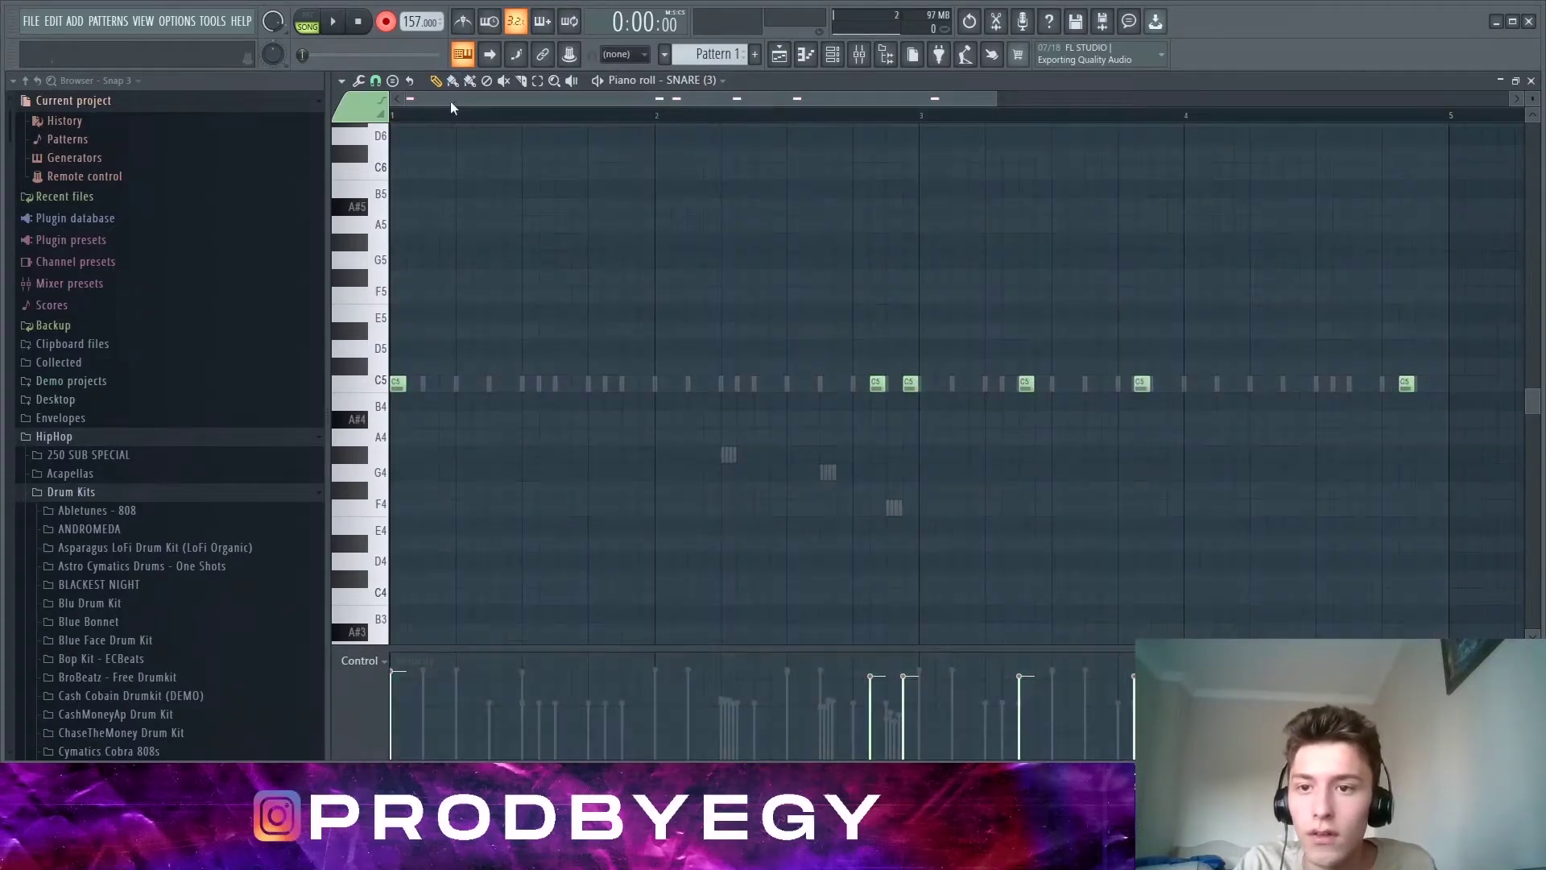
Step: Replace the snare note at the start of bar 1 with a short C5 note at step 3
scroll(463, 132, "up", 4)
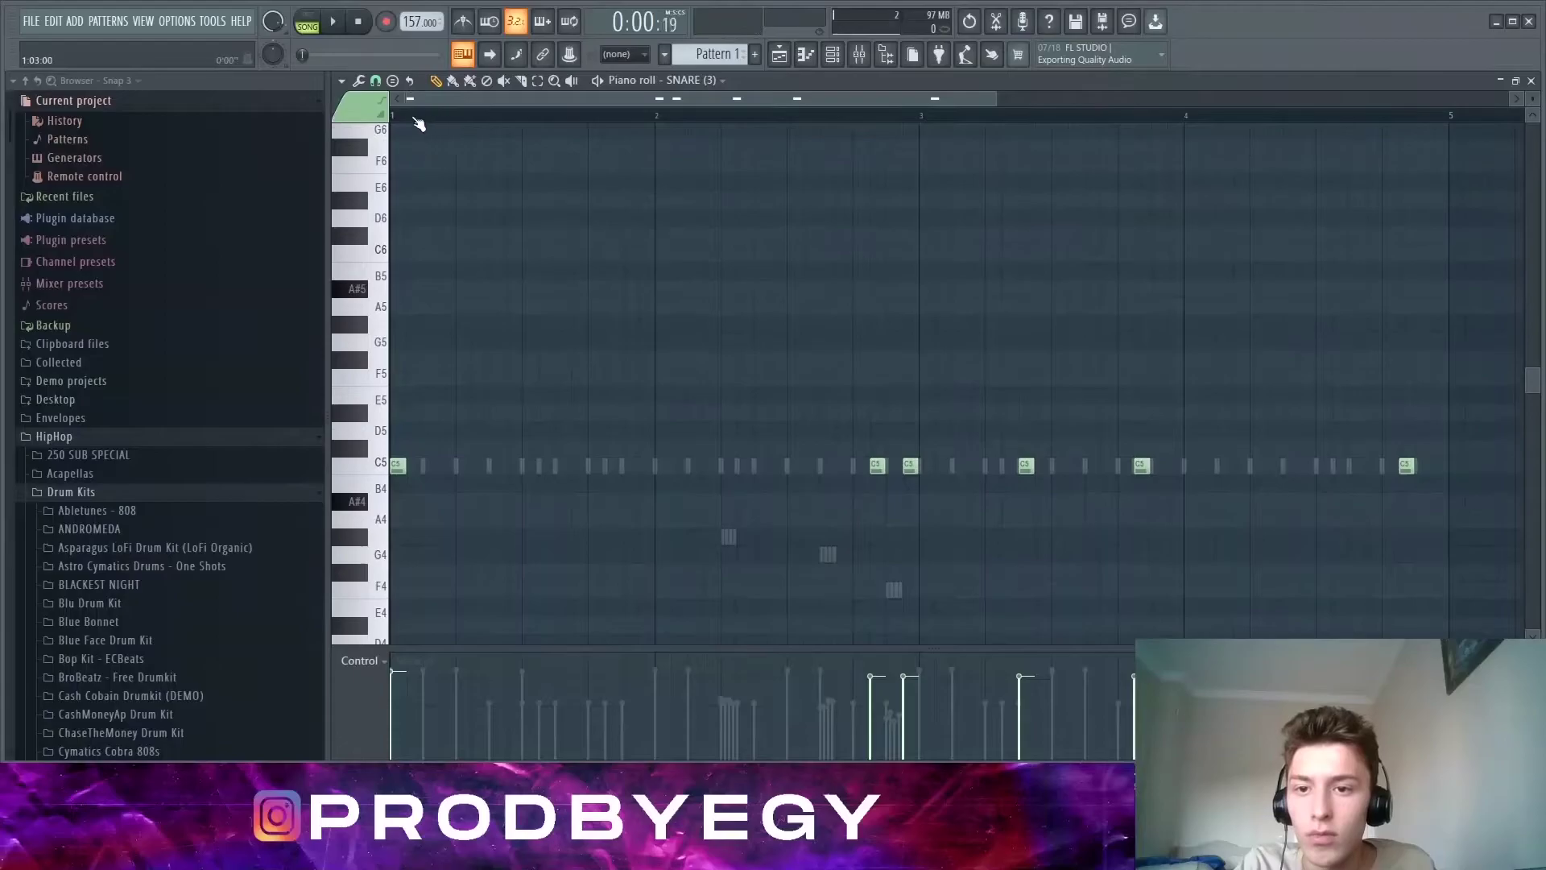
left_click(425, 466)
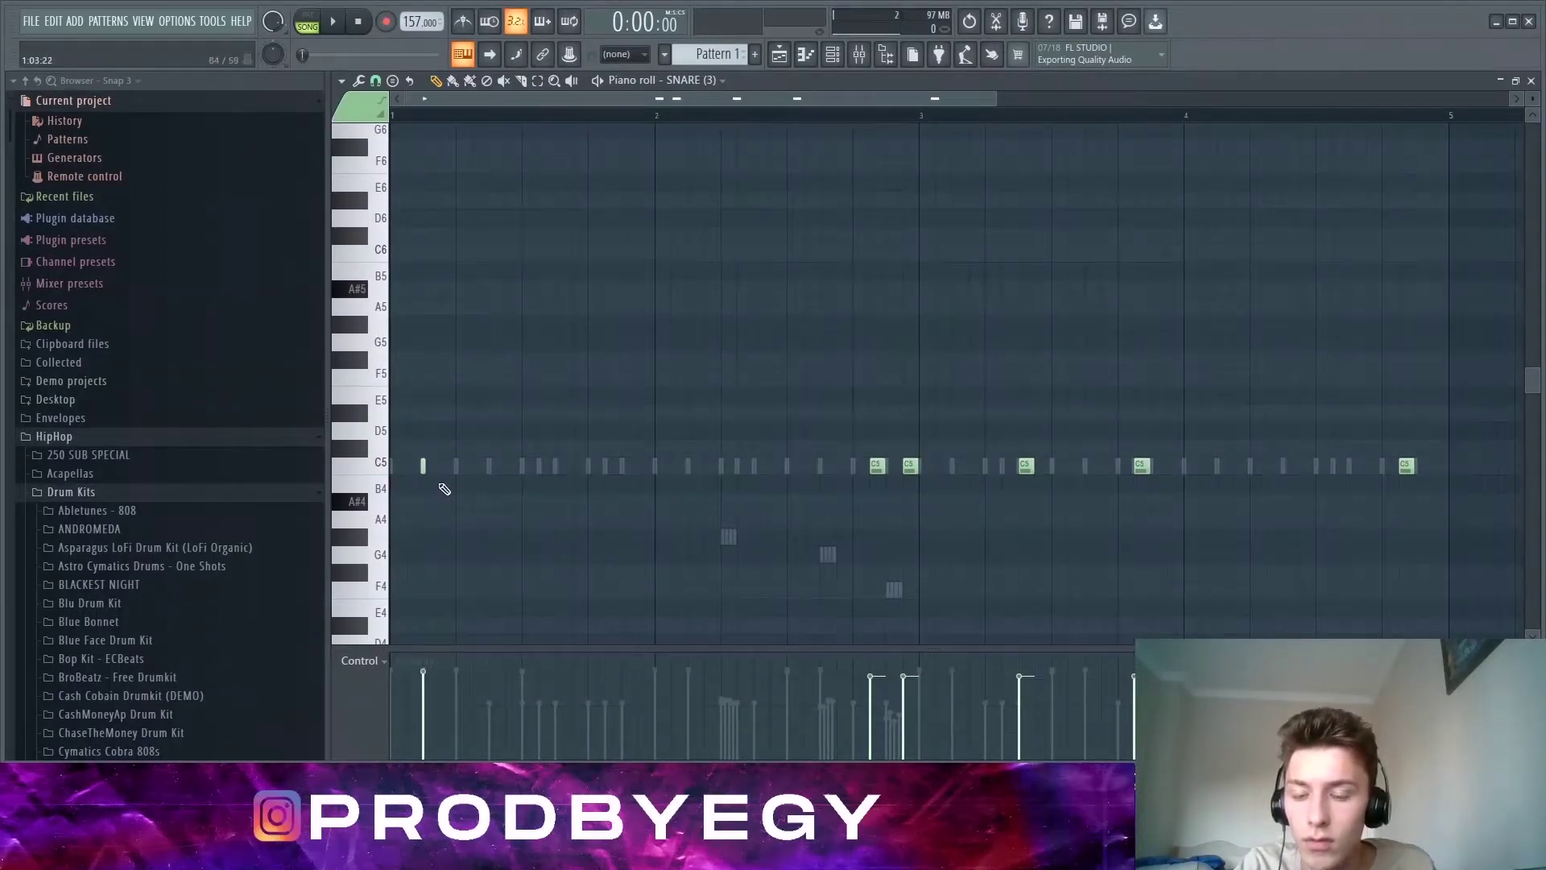
key("space")
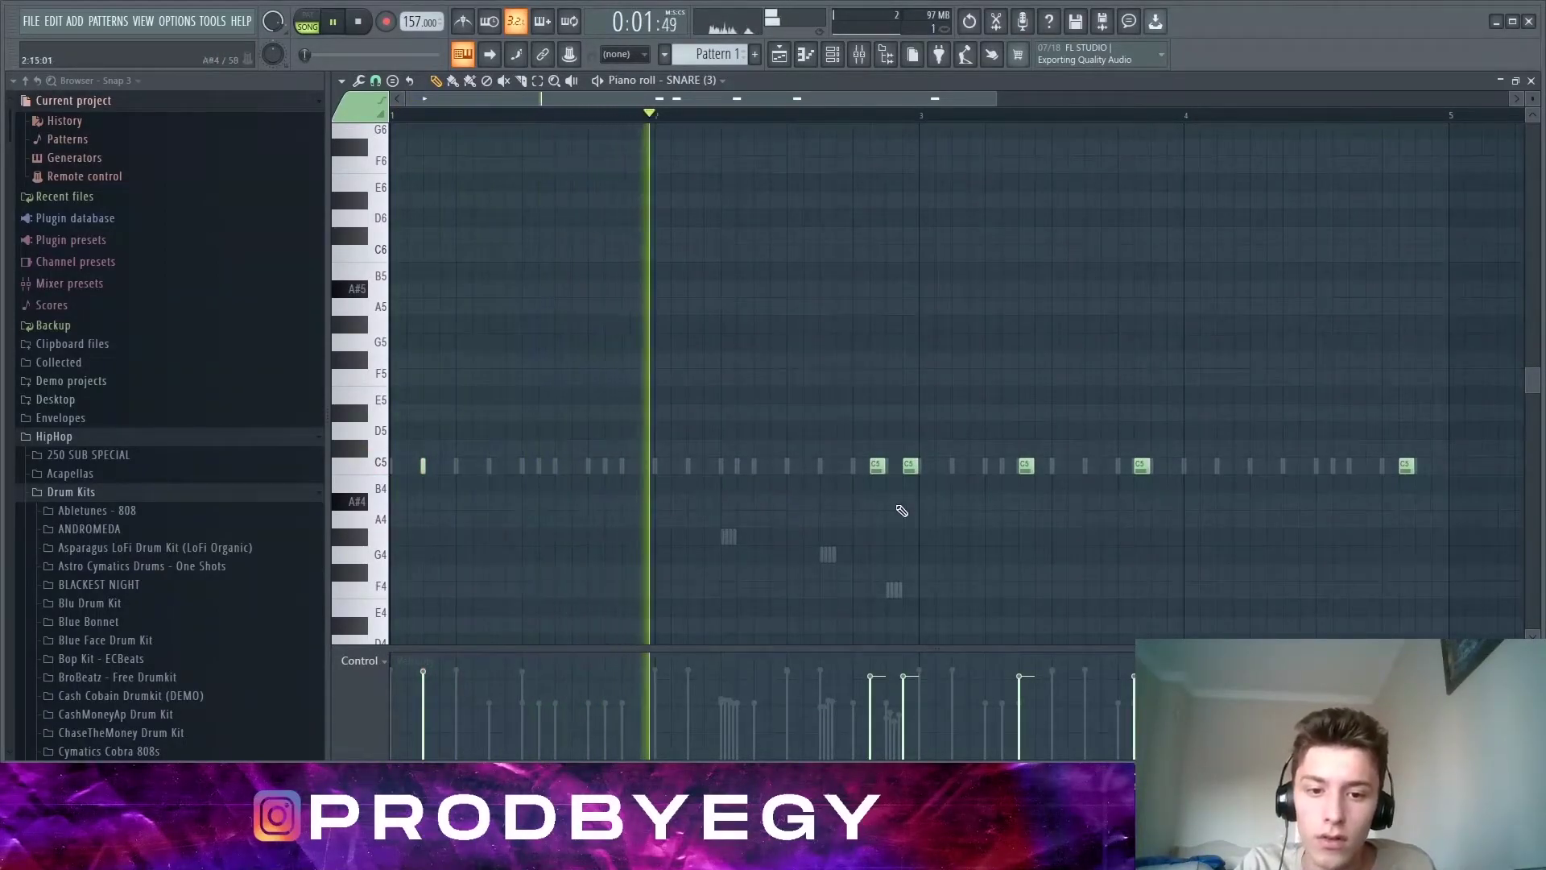
Step: Shift the two bar 2 snare notes to steps 13 and 15 and play the pattern
scroll(873, 504, "up", 2)
key("space")
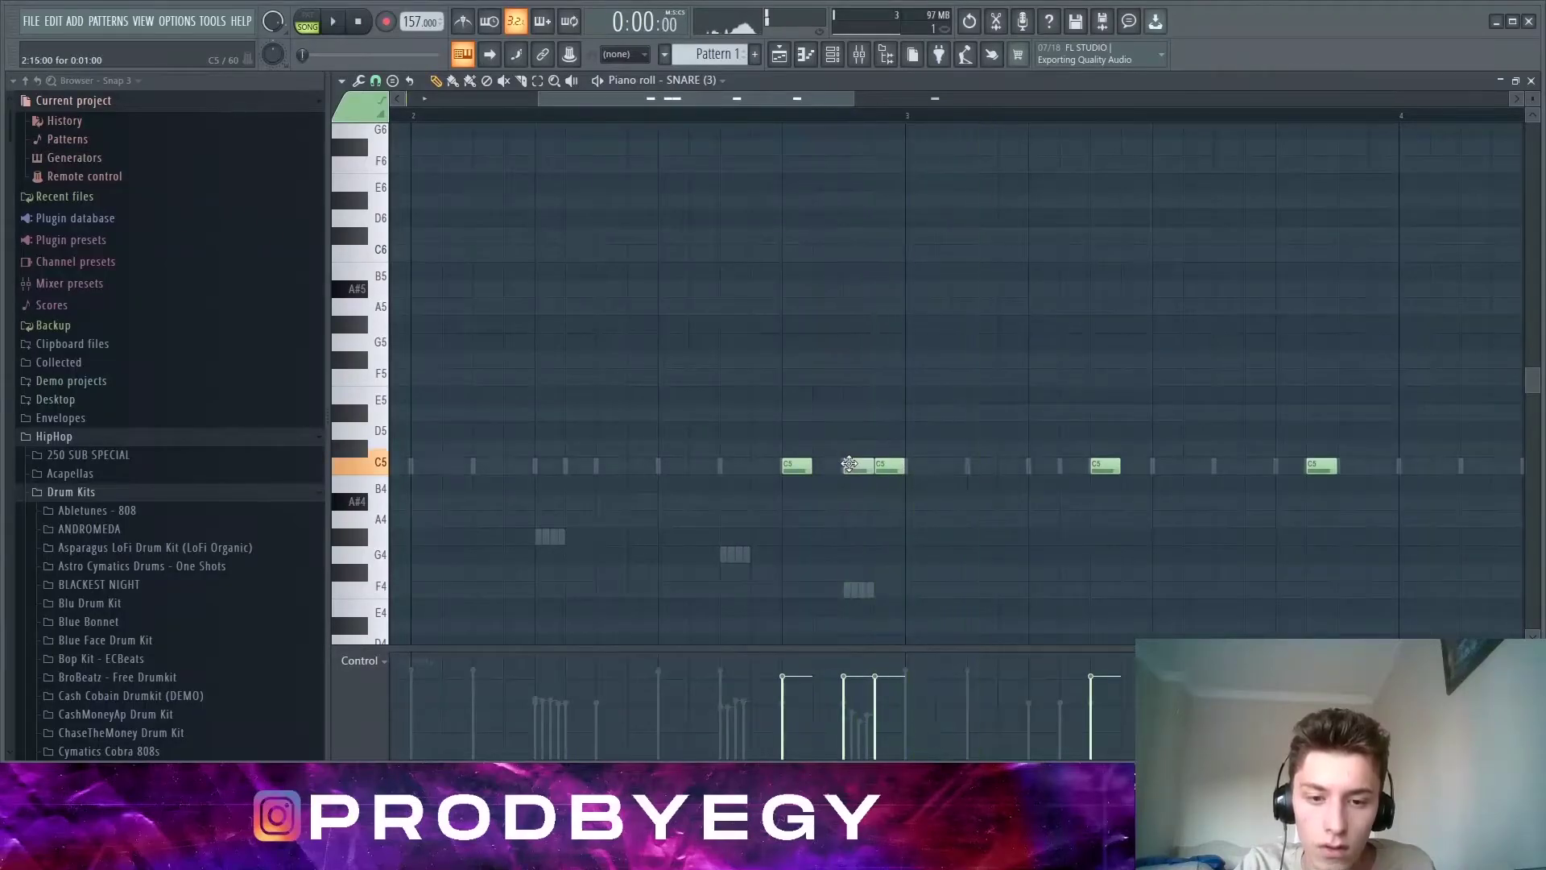
scroll(906, 481, "down", 1)
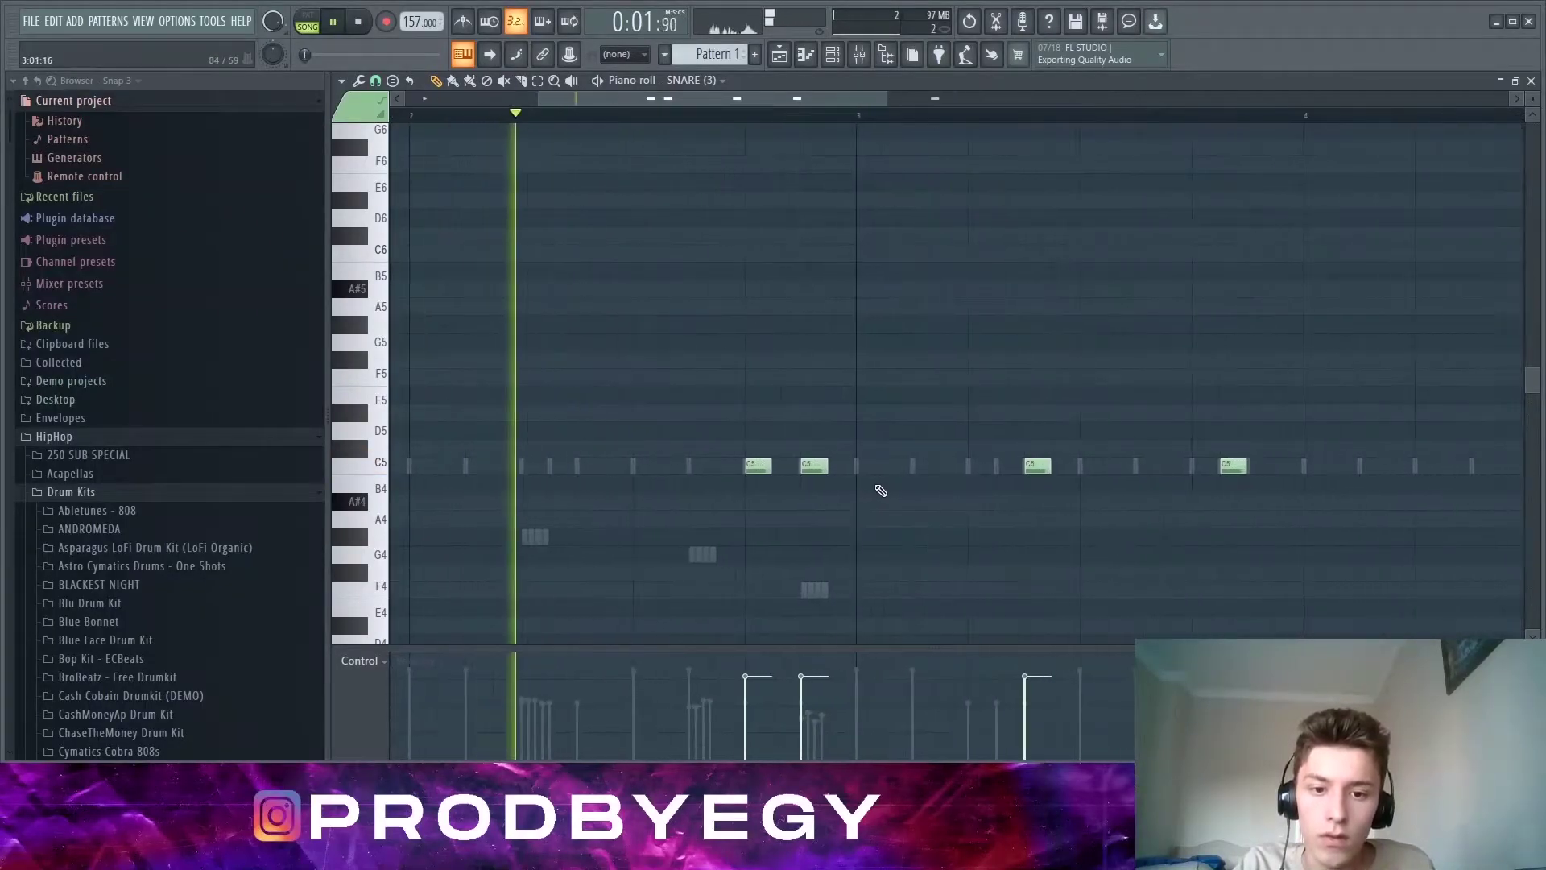
scroll(871, 477, "down", 3)
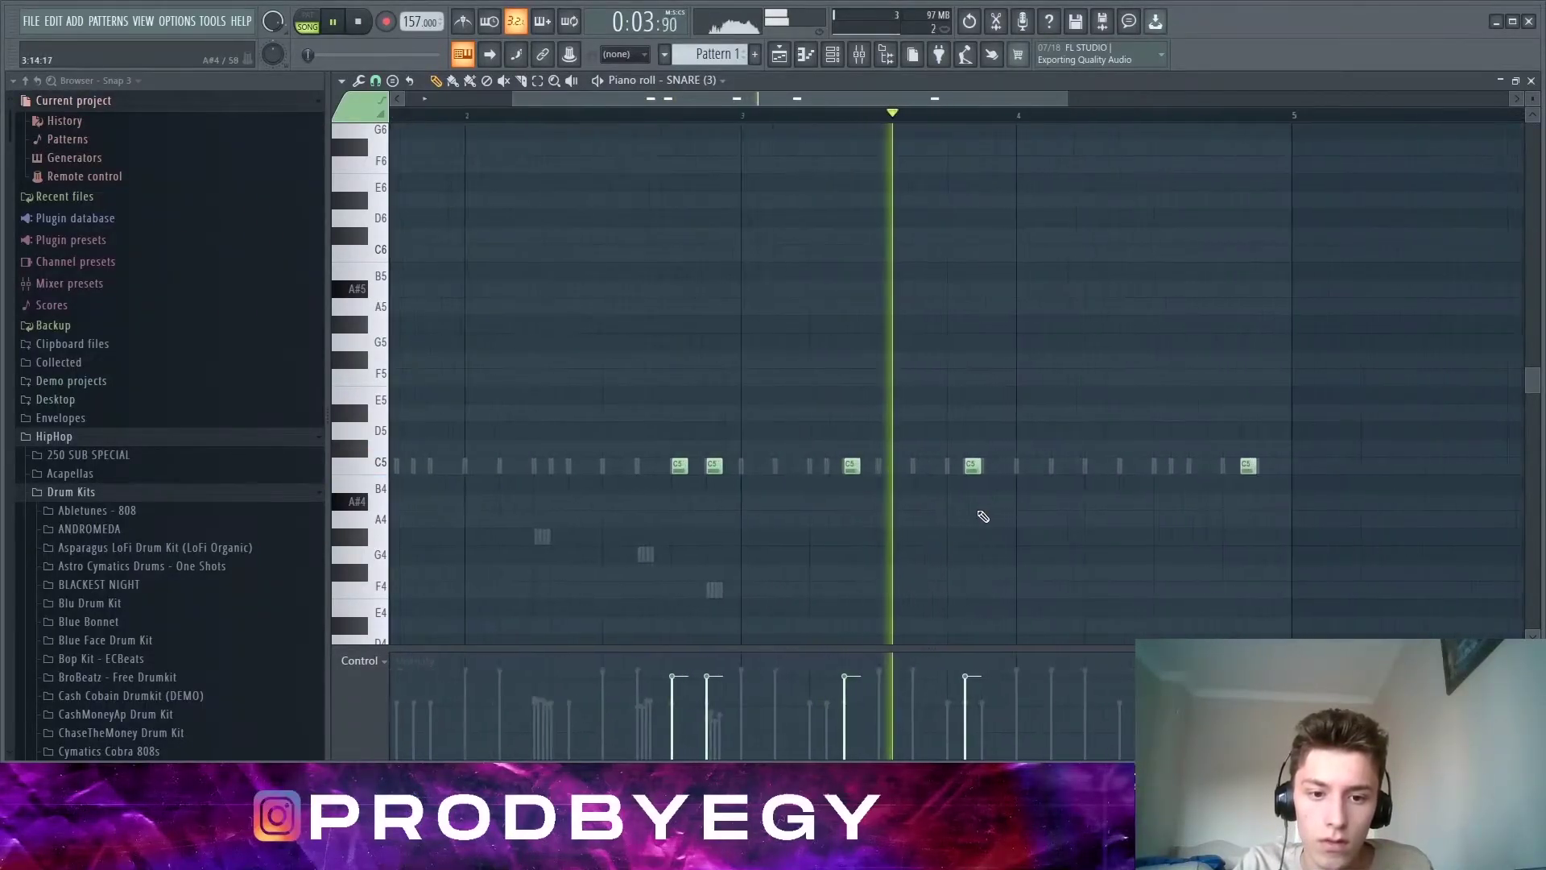
Step: Move the last bar 3 snare note to step 15 and replace the bar 4 snare note with one at step 13
key("space")
left_click_drag(972, 475, 986, 468)
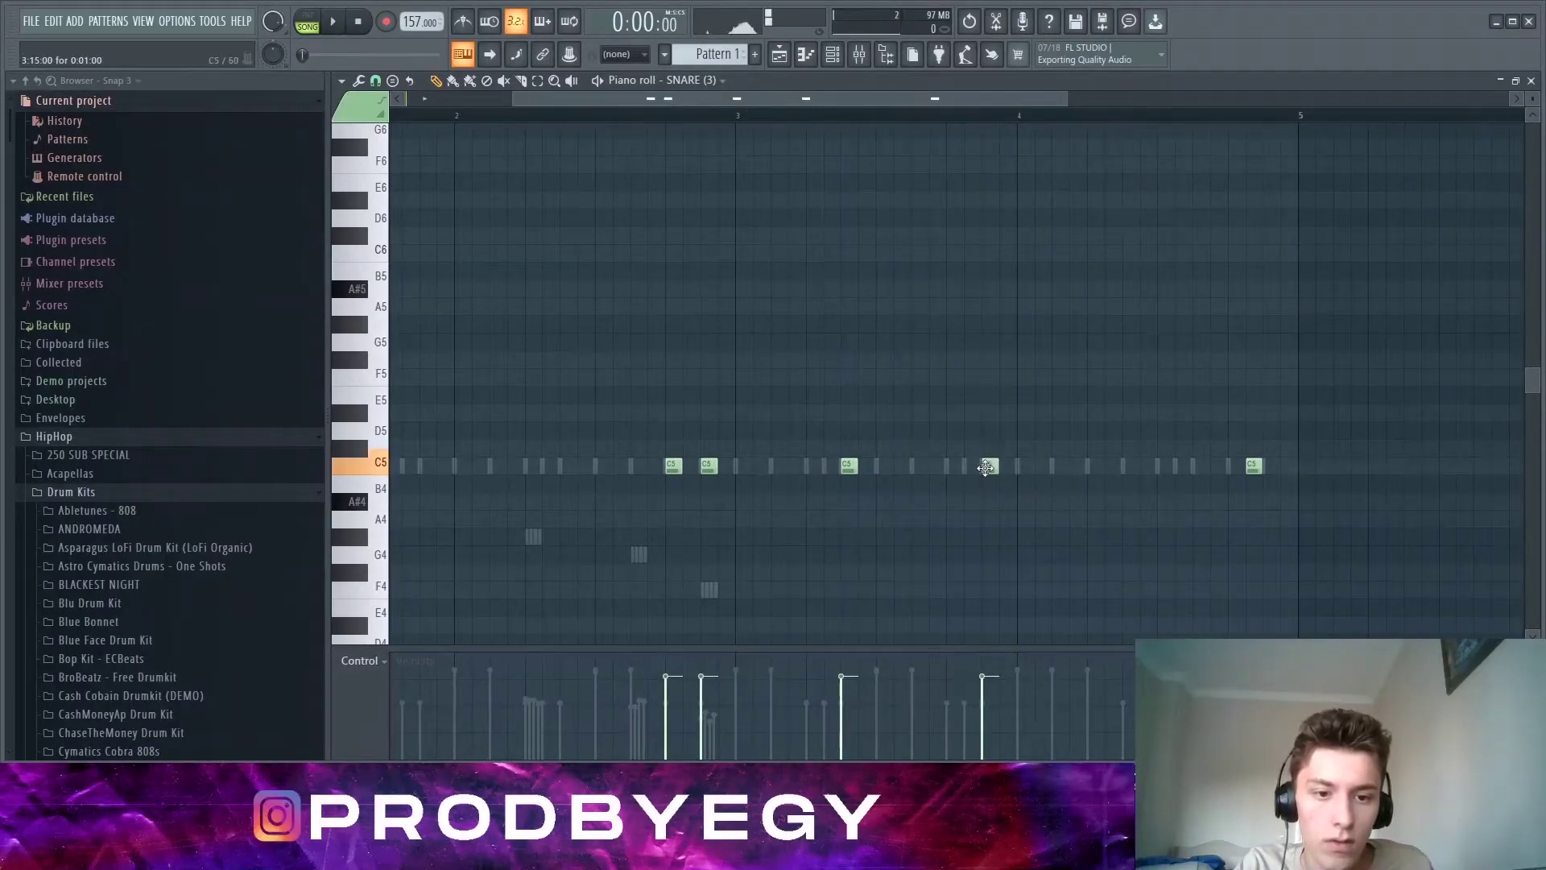
left_click_drag(1256, 468, 1273, 467)
scroll(1232, 491, "down", 3)
scroll(1089, 491, "up", 5)
right_click(1015, 471)
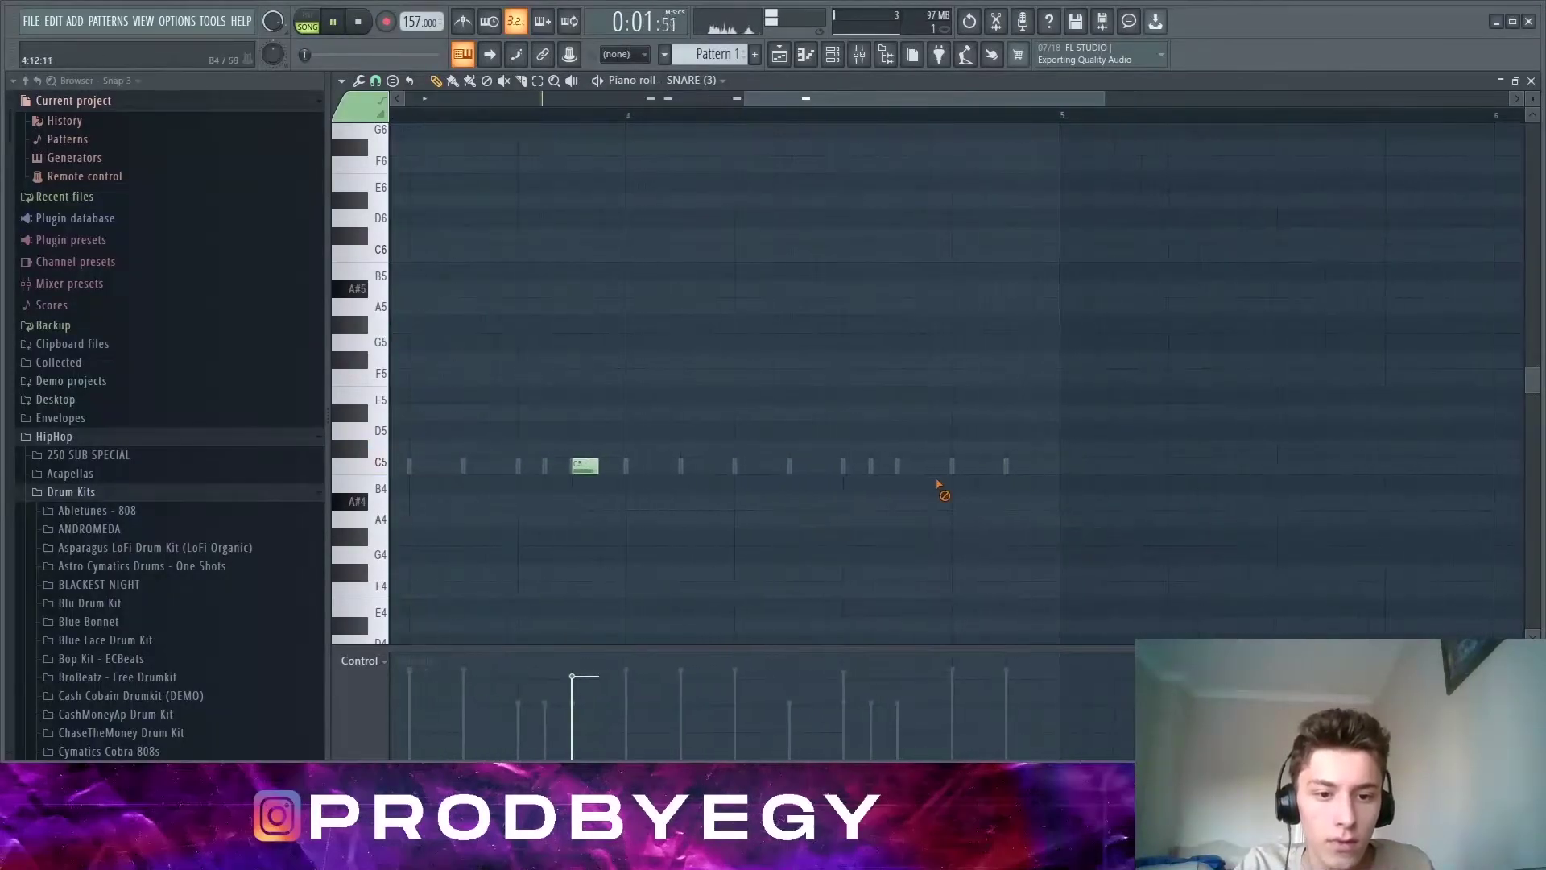
scroll(896, 463, "down", 2)
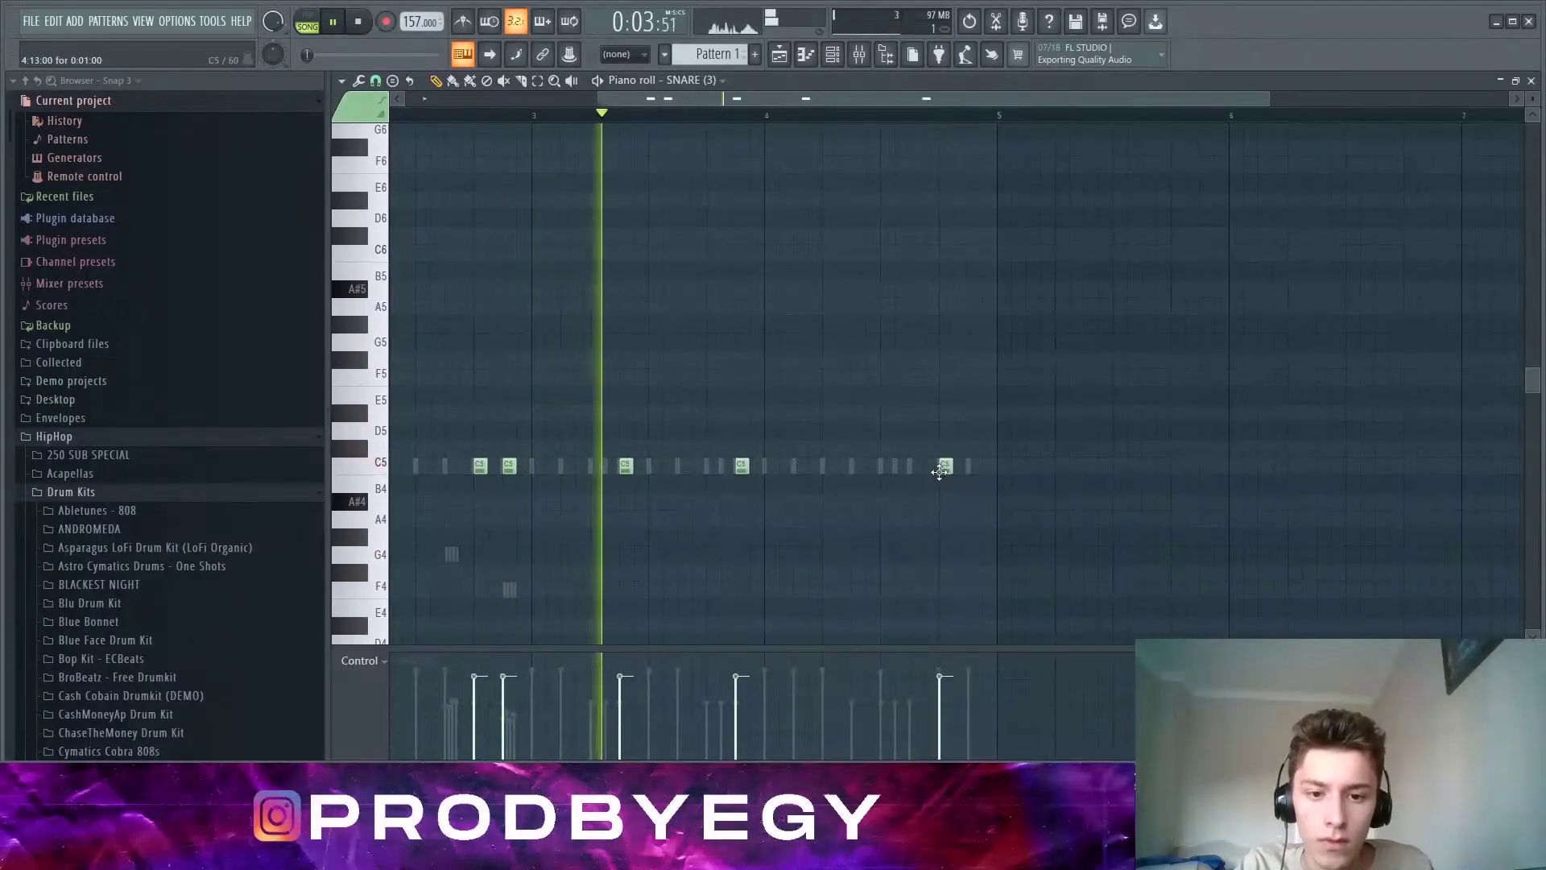
scroll(966, 465, "up", 2)
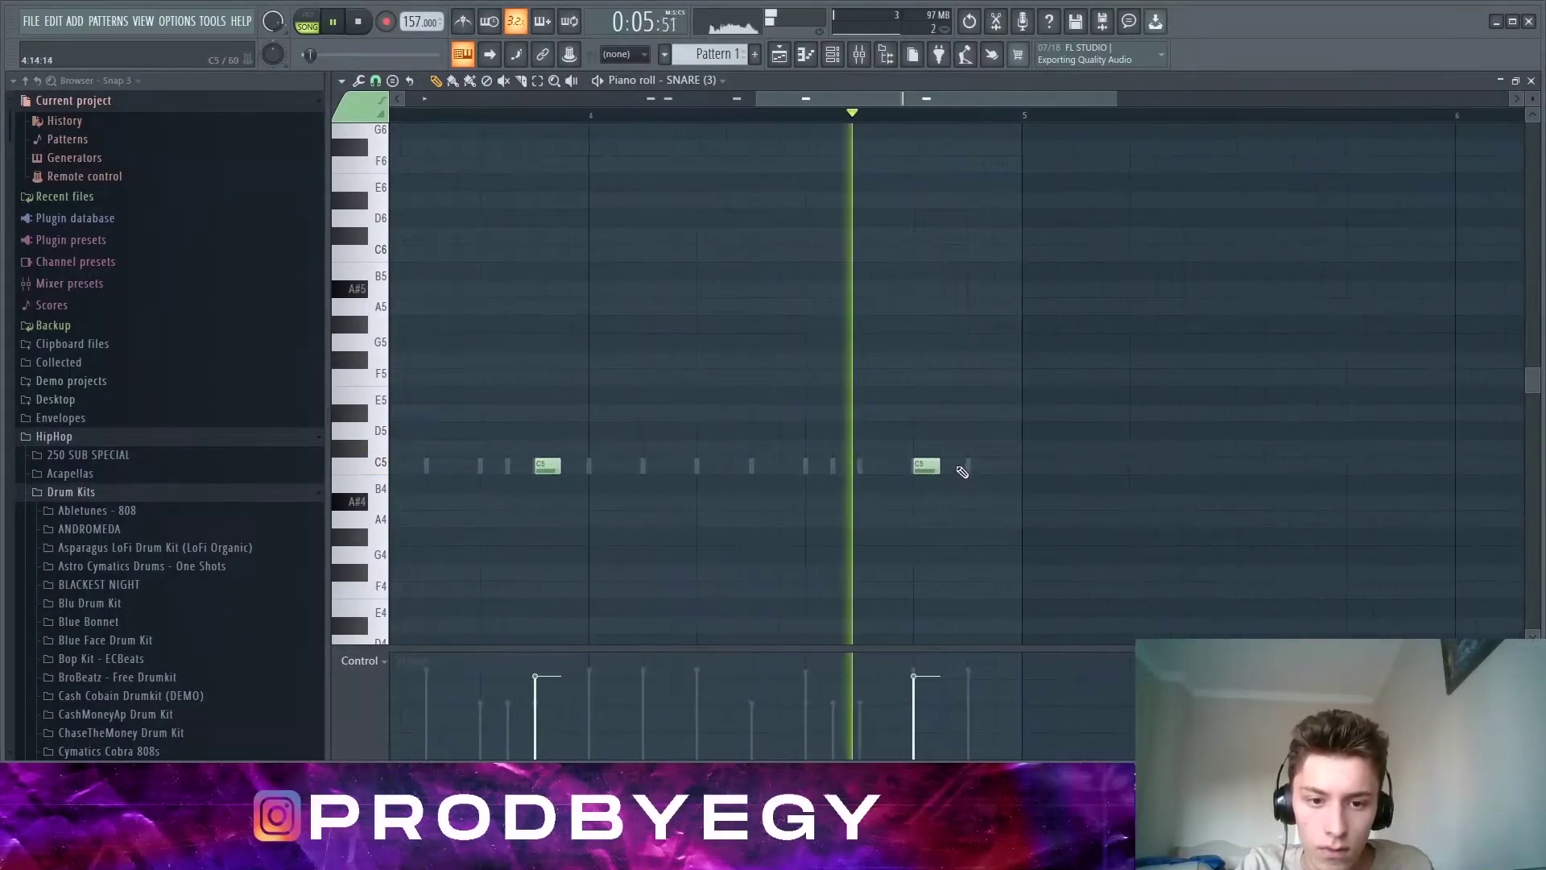
Step: Add C5 snare notes at steps 11 and 14 of bar 4 and play back the snare pattern
key("space")
left_click_drag(963, 481, 960, 465)
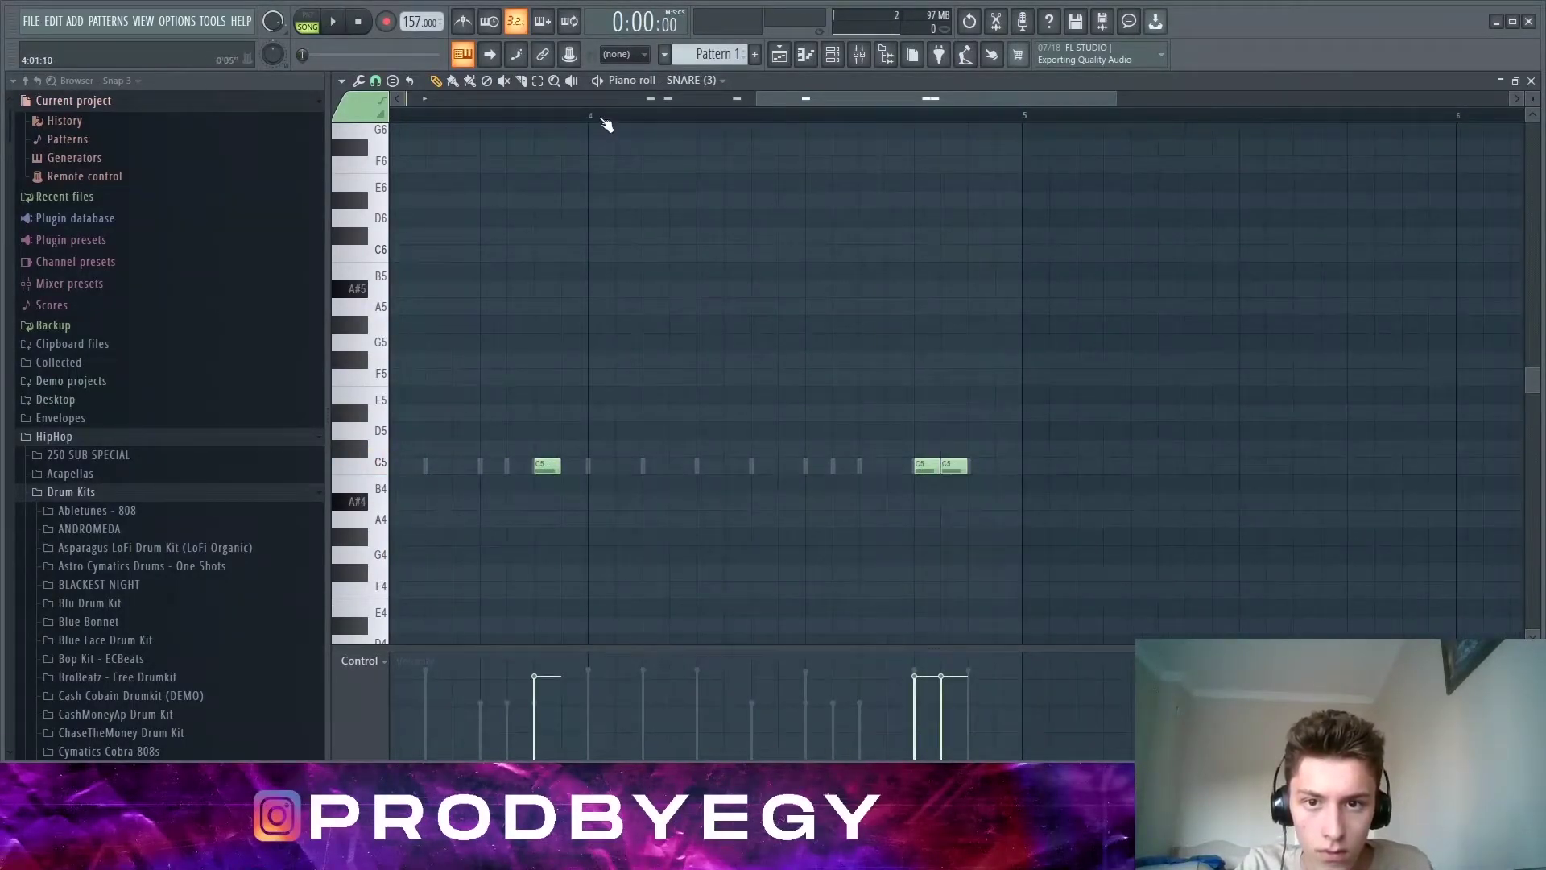
key("space")
left_click_drag(839, 463, 867, 466)
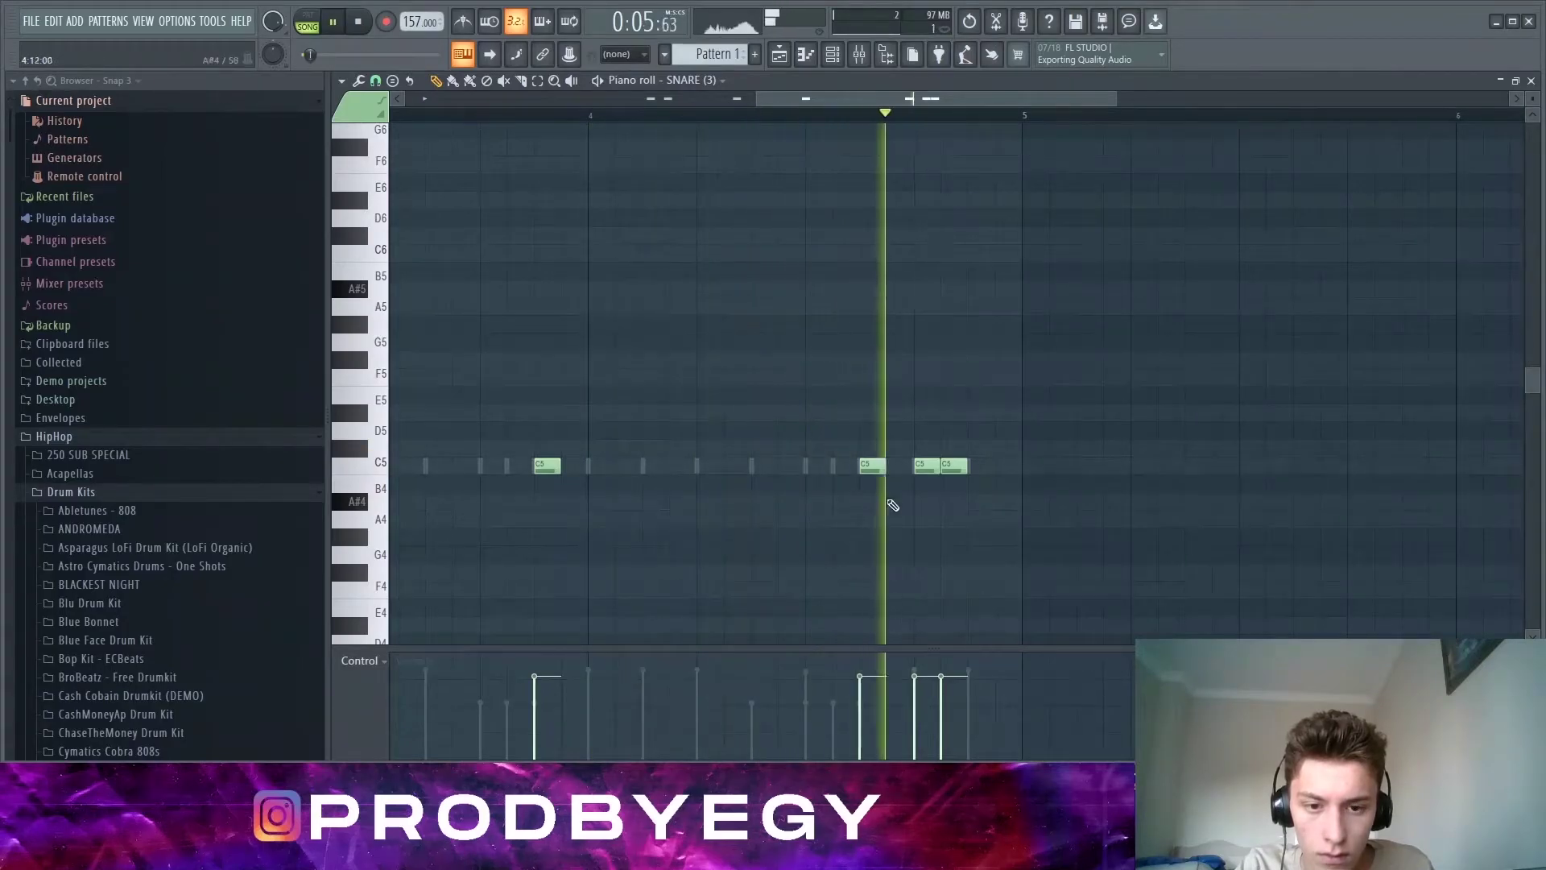
scroll(743, 505, "down", 3)
key("space")
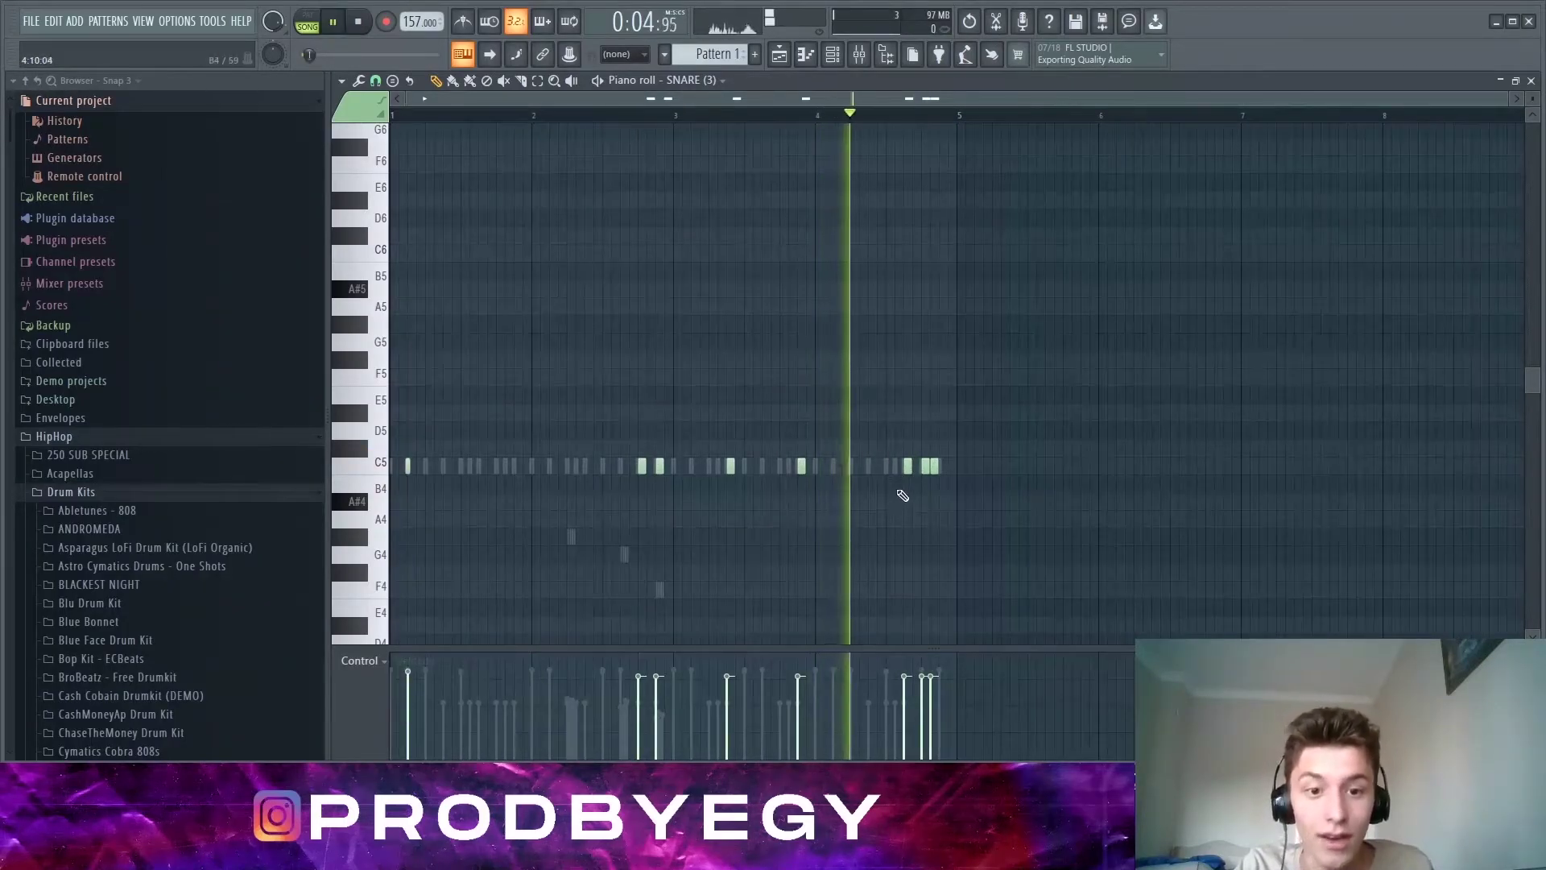
key("space")
Step: Collapse the SNARE folder and open the 808 folder of the prodEgy Lucki Drum Kit
left_click(832, 56)
left_click(833, 56)
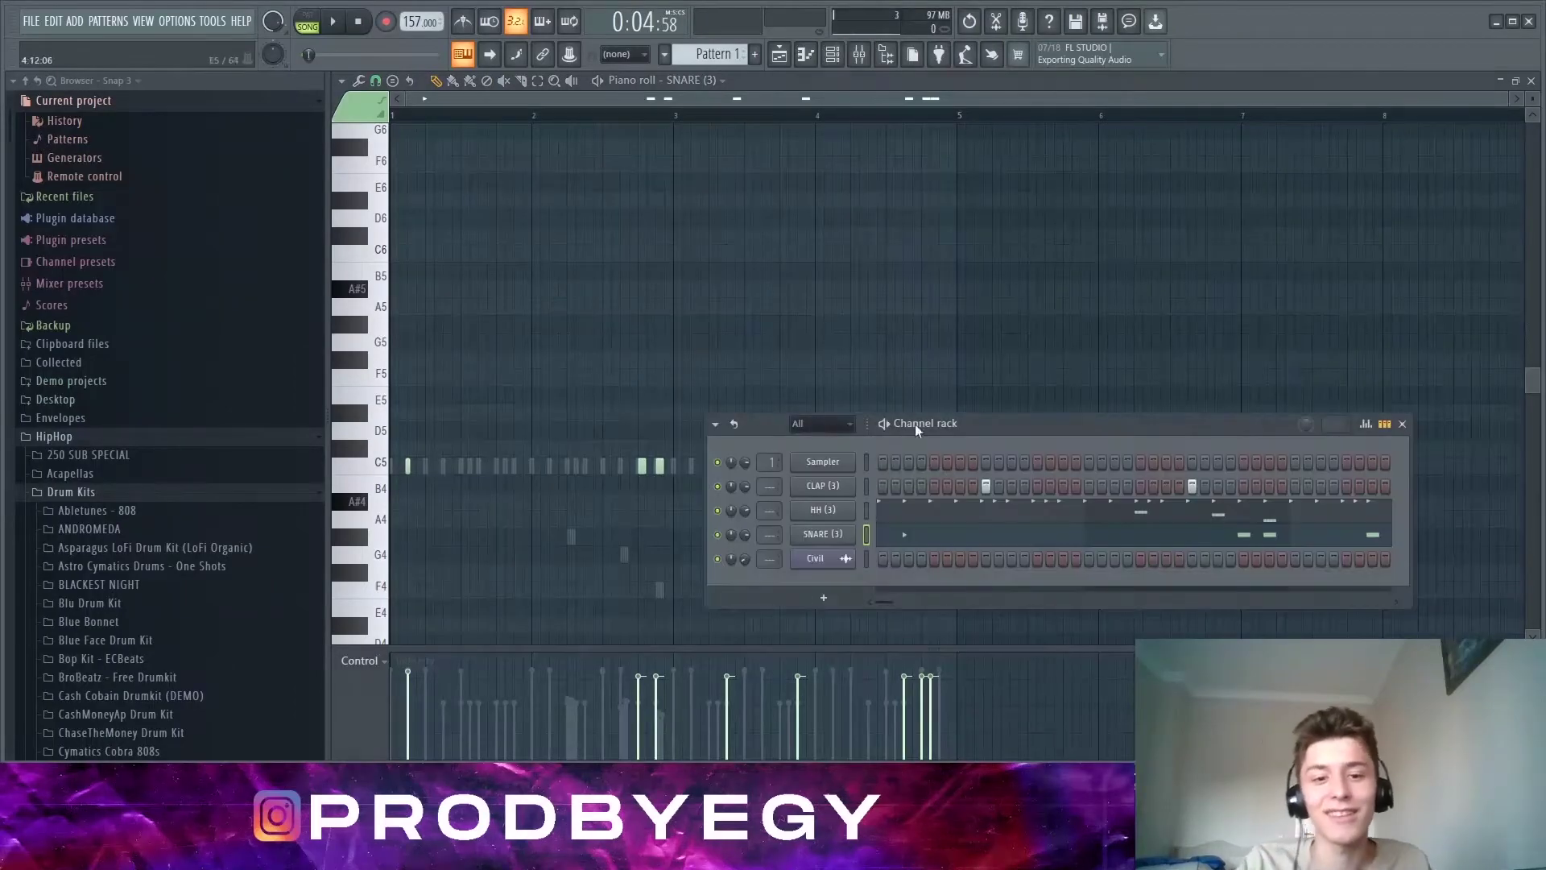
key("F6")
scroll(162, 503, "down", 10)
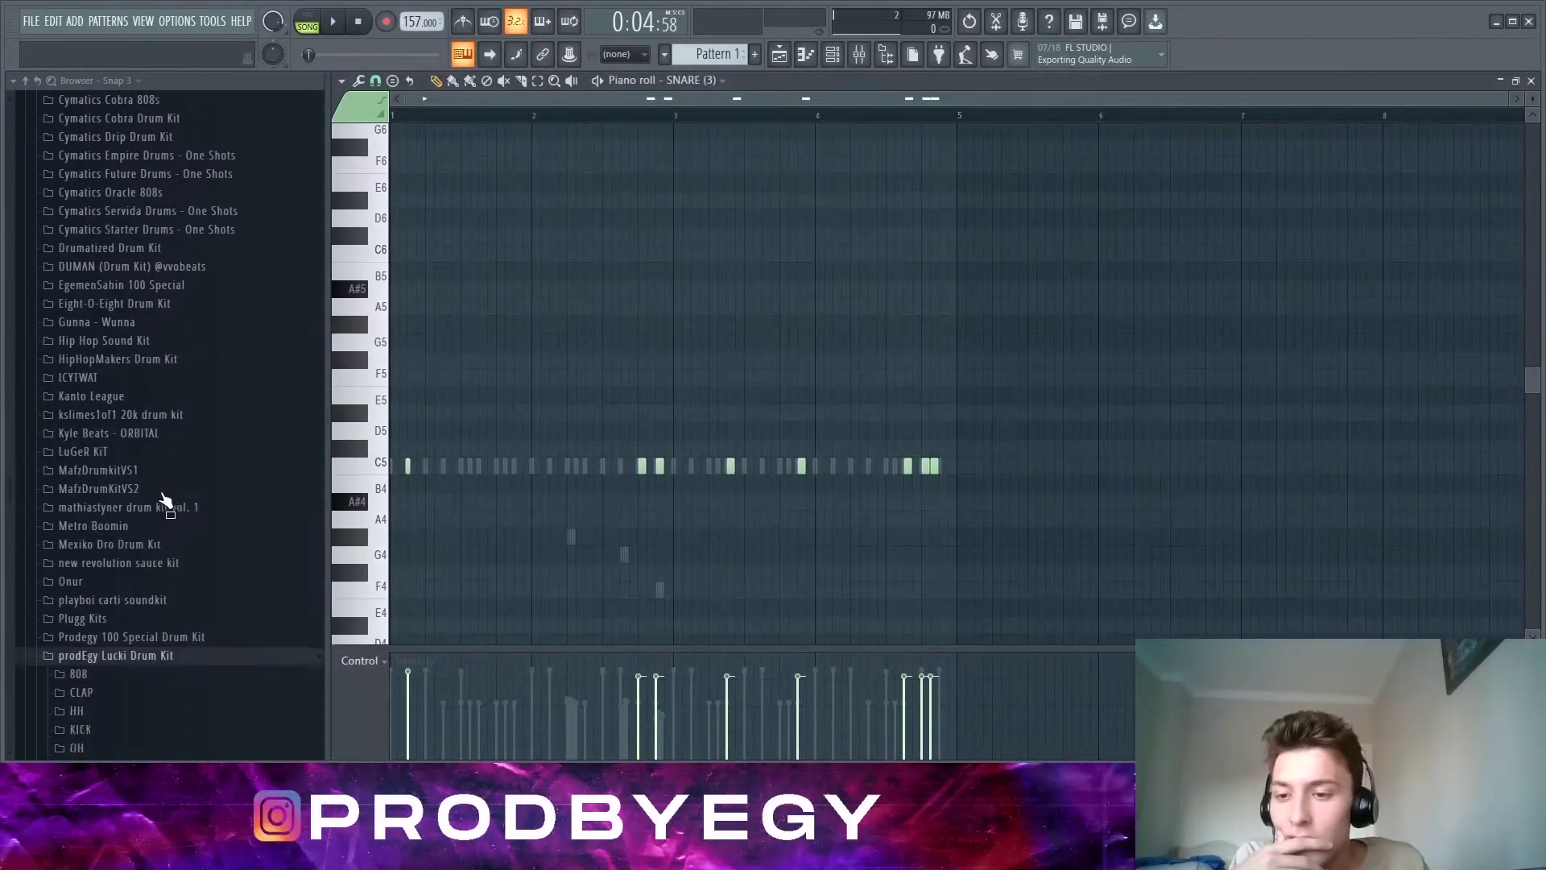
left_click(113, 425)
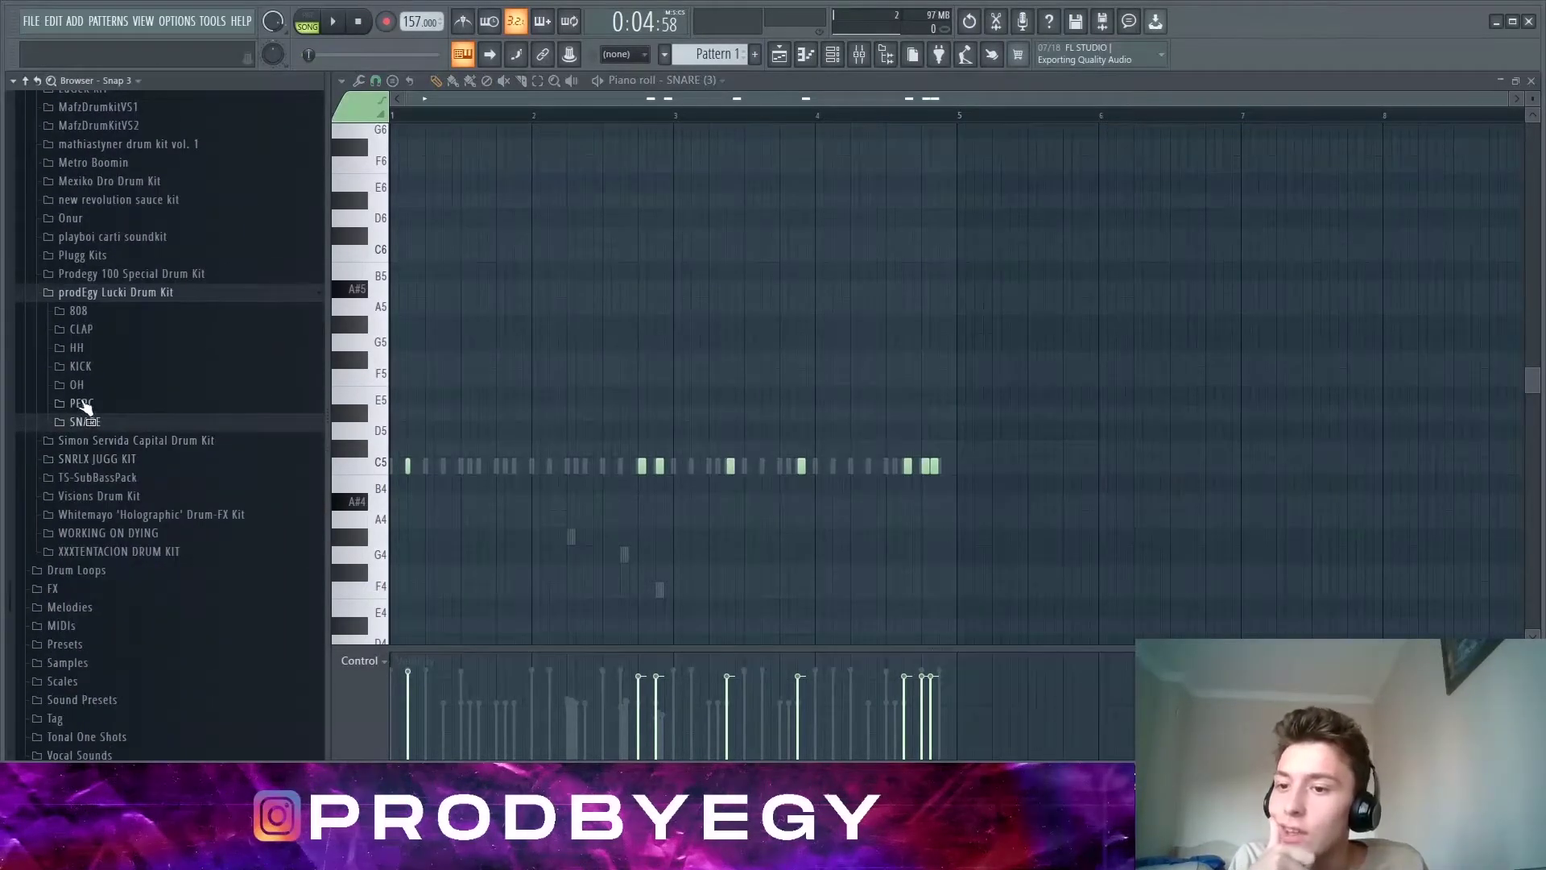
left_click(78, 311)
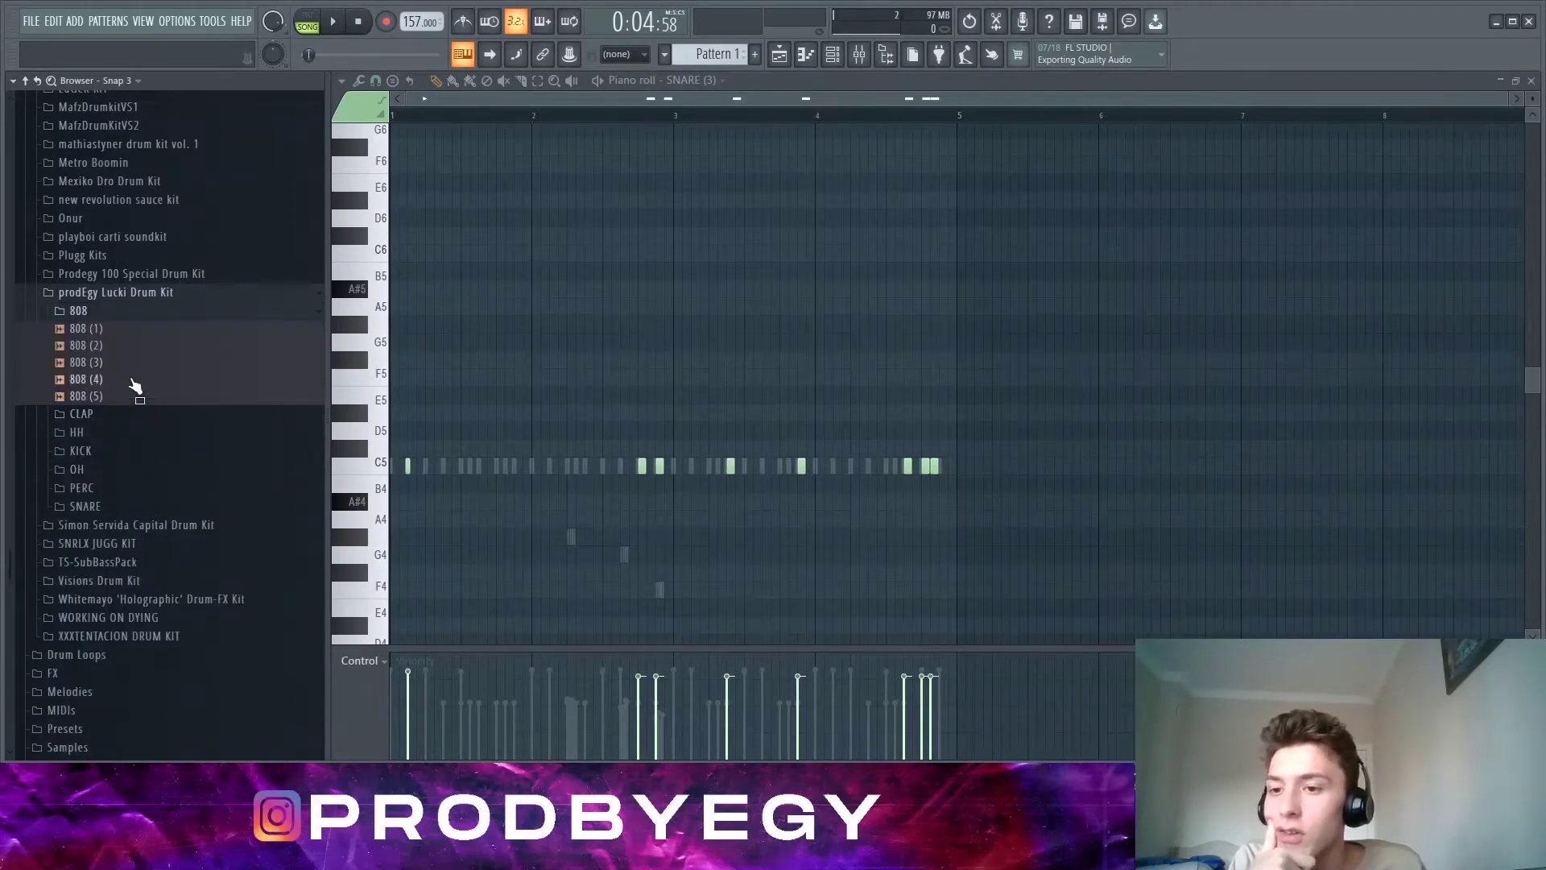
left_click(471, 120)
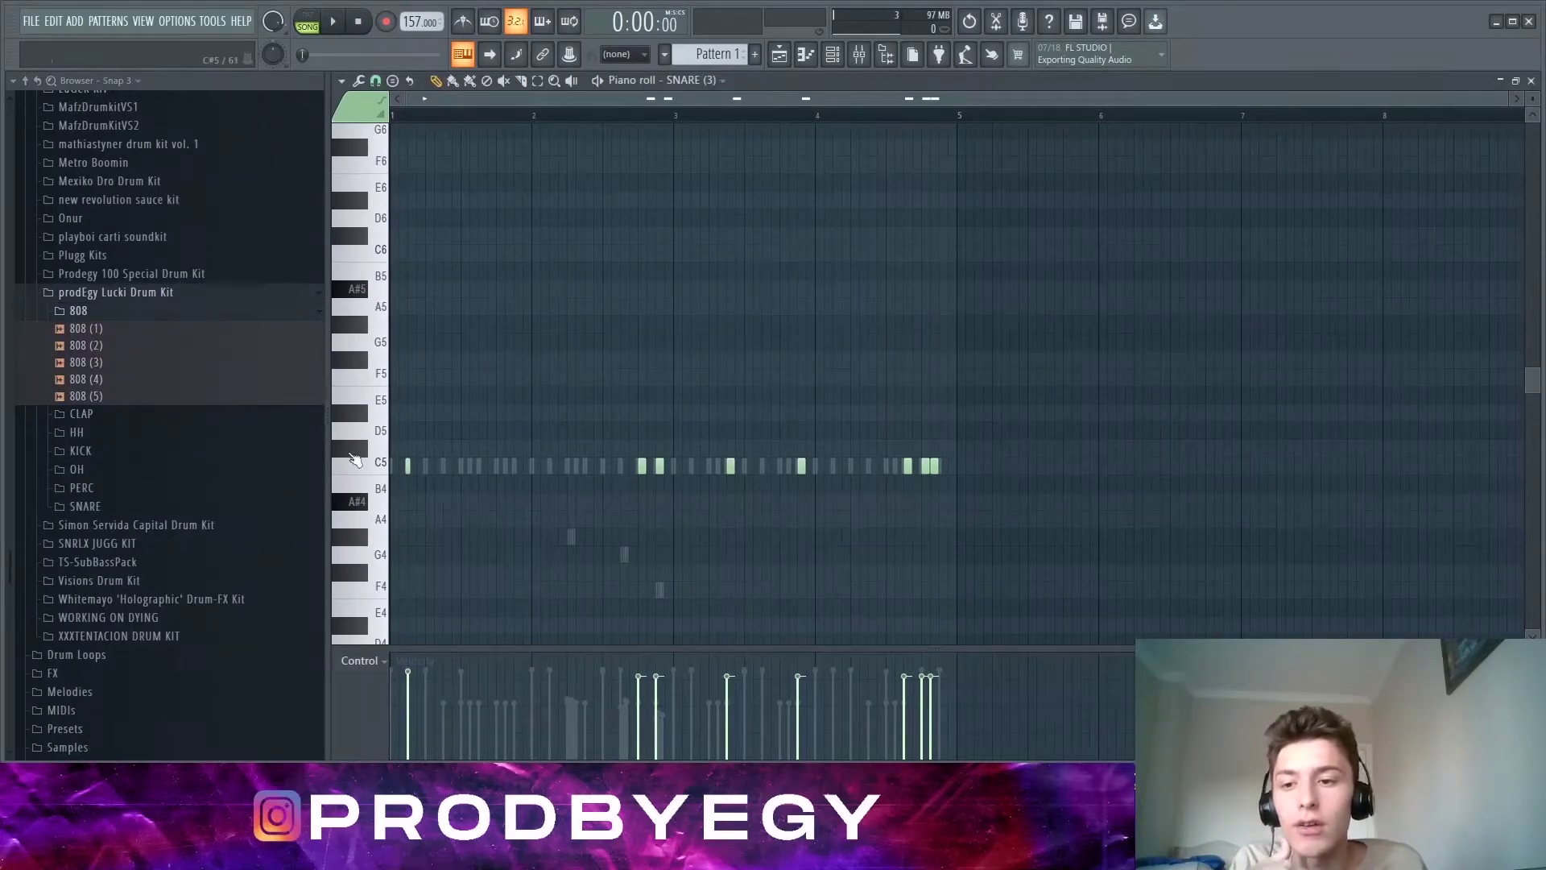
Step: Audition the 808 samples from 808 (2) down to 808 (5) and back up to 808 (1)
left_click(143, 352)
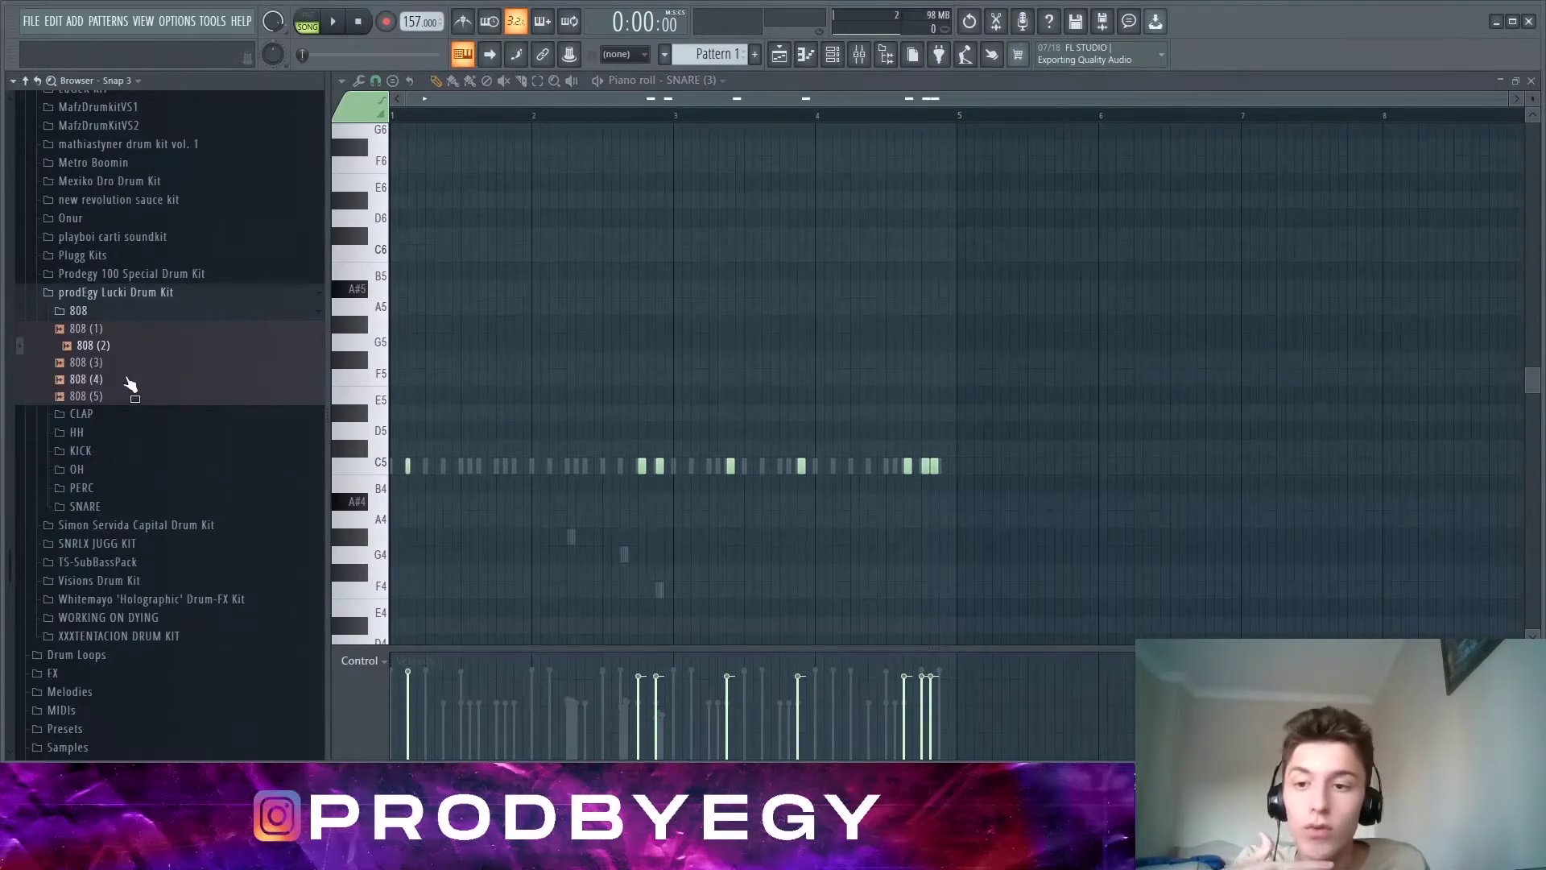
key("Down")
key("Down")
key("Down")
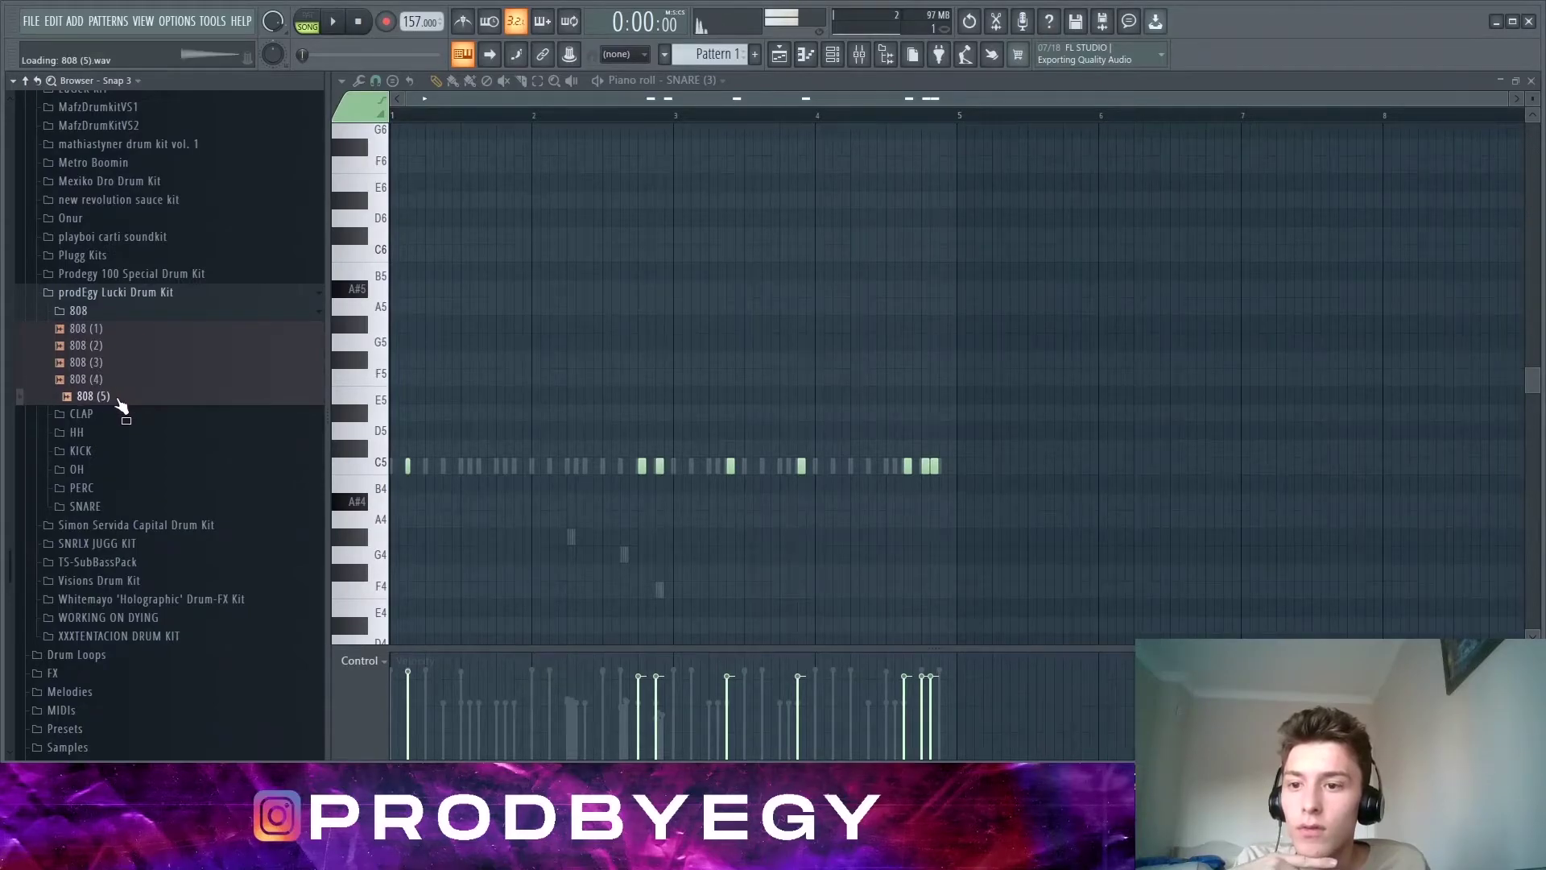
key("Up")
key("Up")
key("Up")
key("Up")
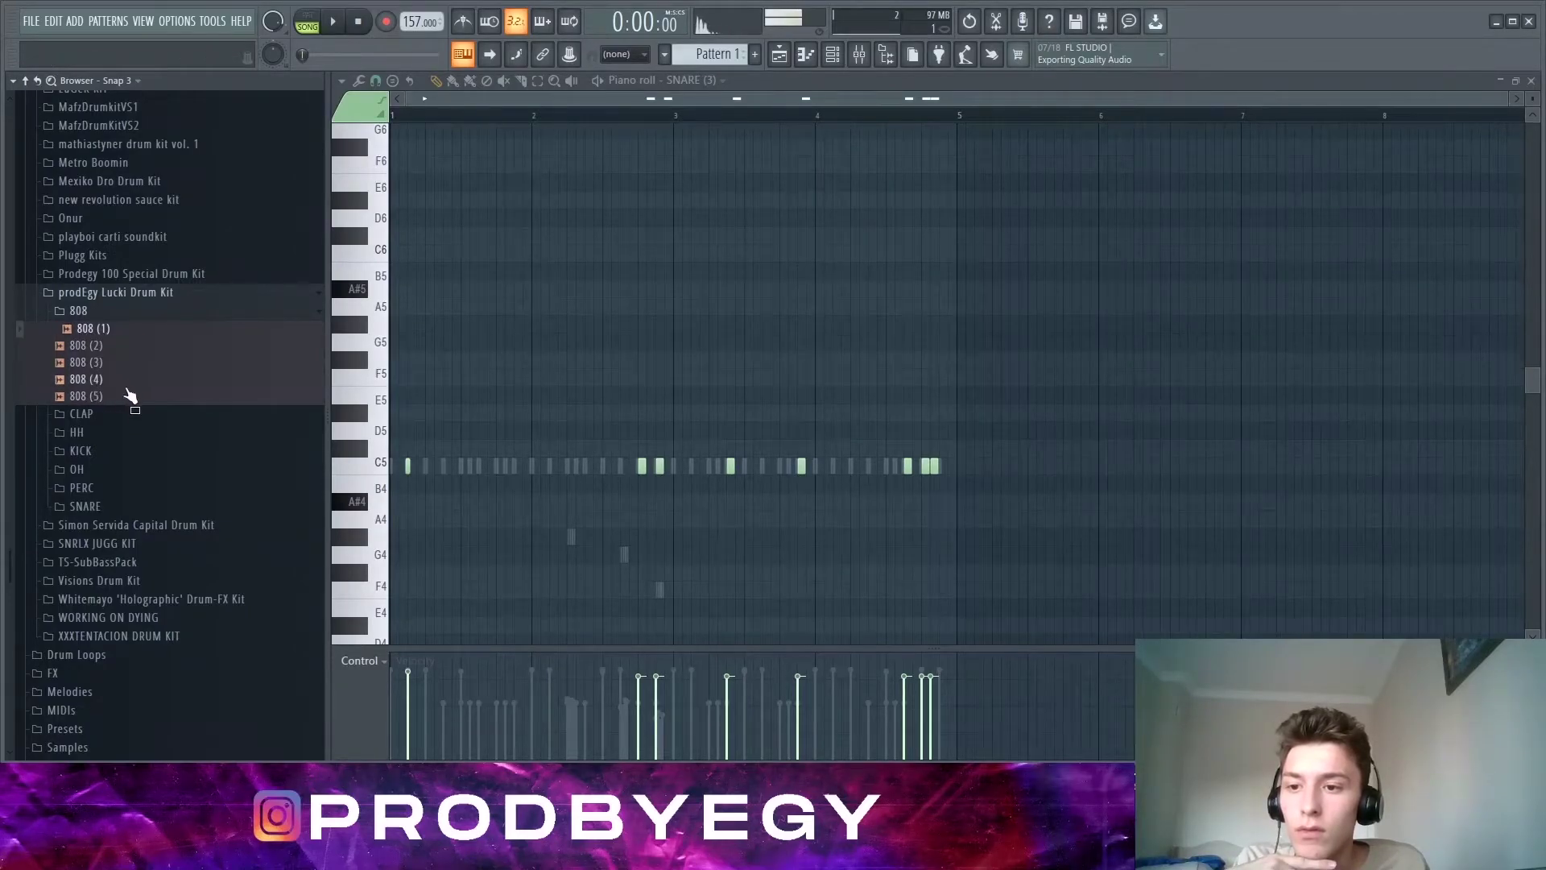
Step: Add the 808 (5) sample as a new channel between SNARE (3) and Civil in the channel rack
left_click(129, 396)
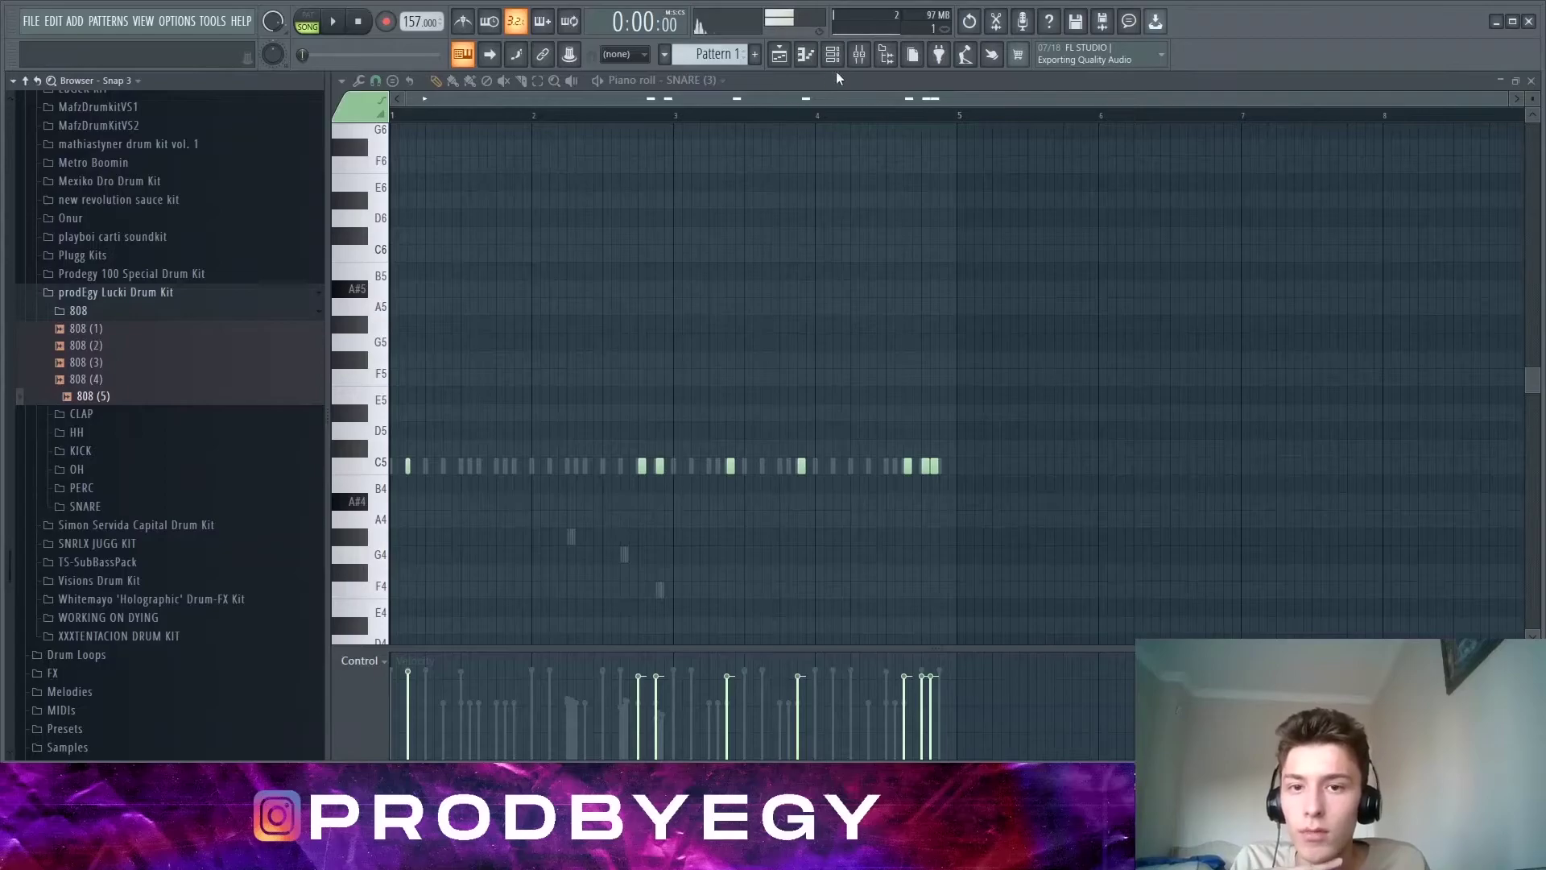
left_click(832, 54)
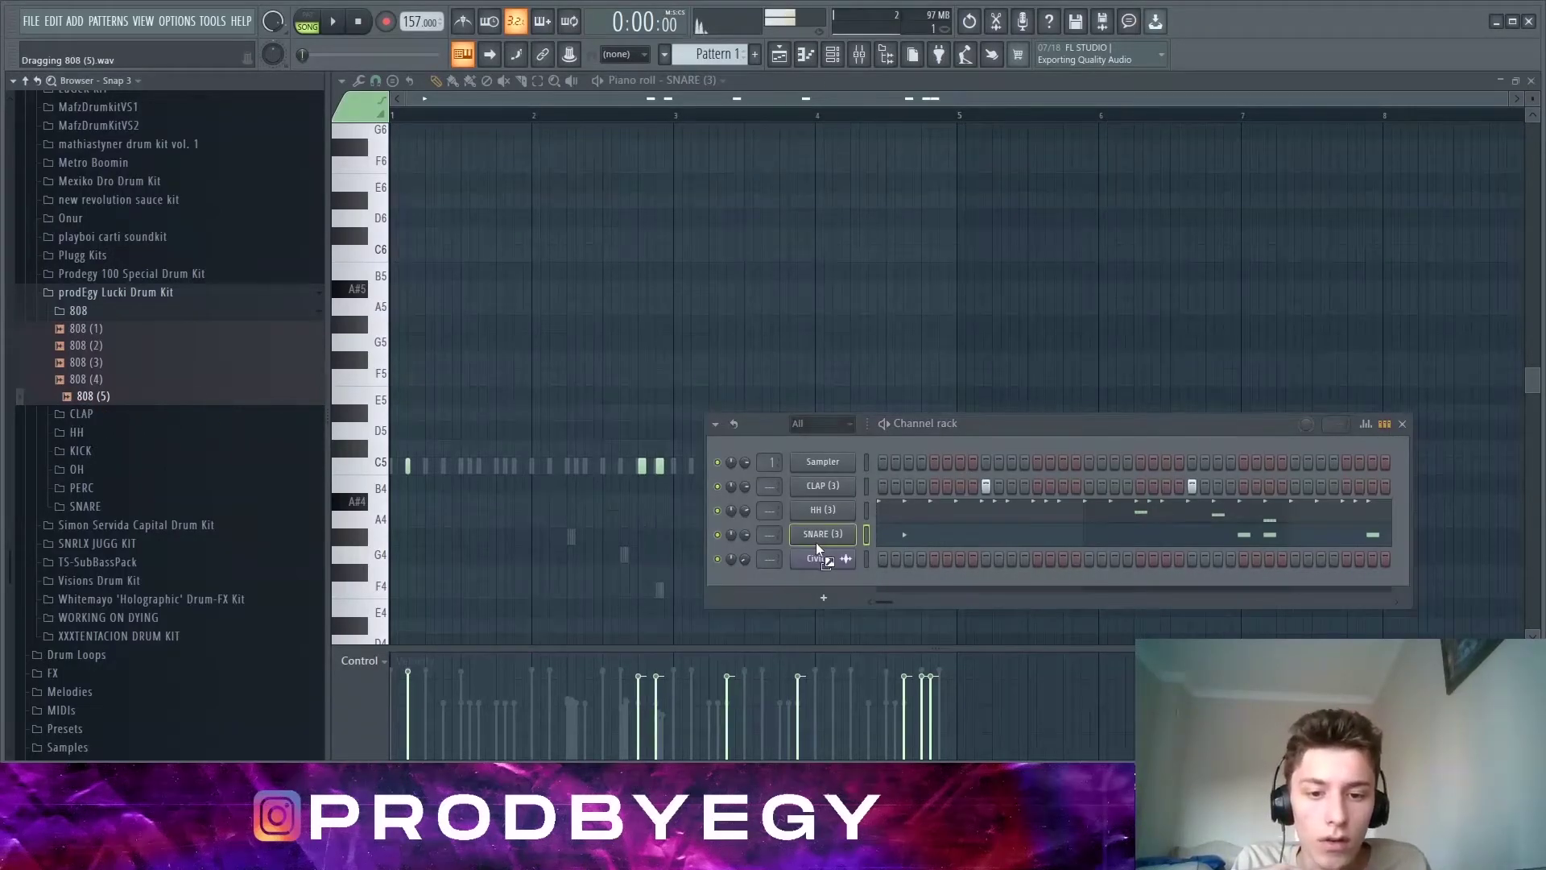
left_click_drag(818, 550, 819, 554)
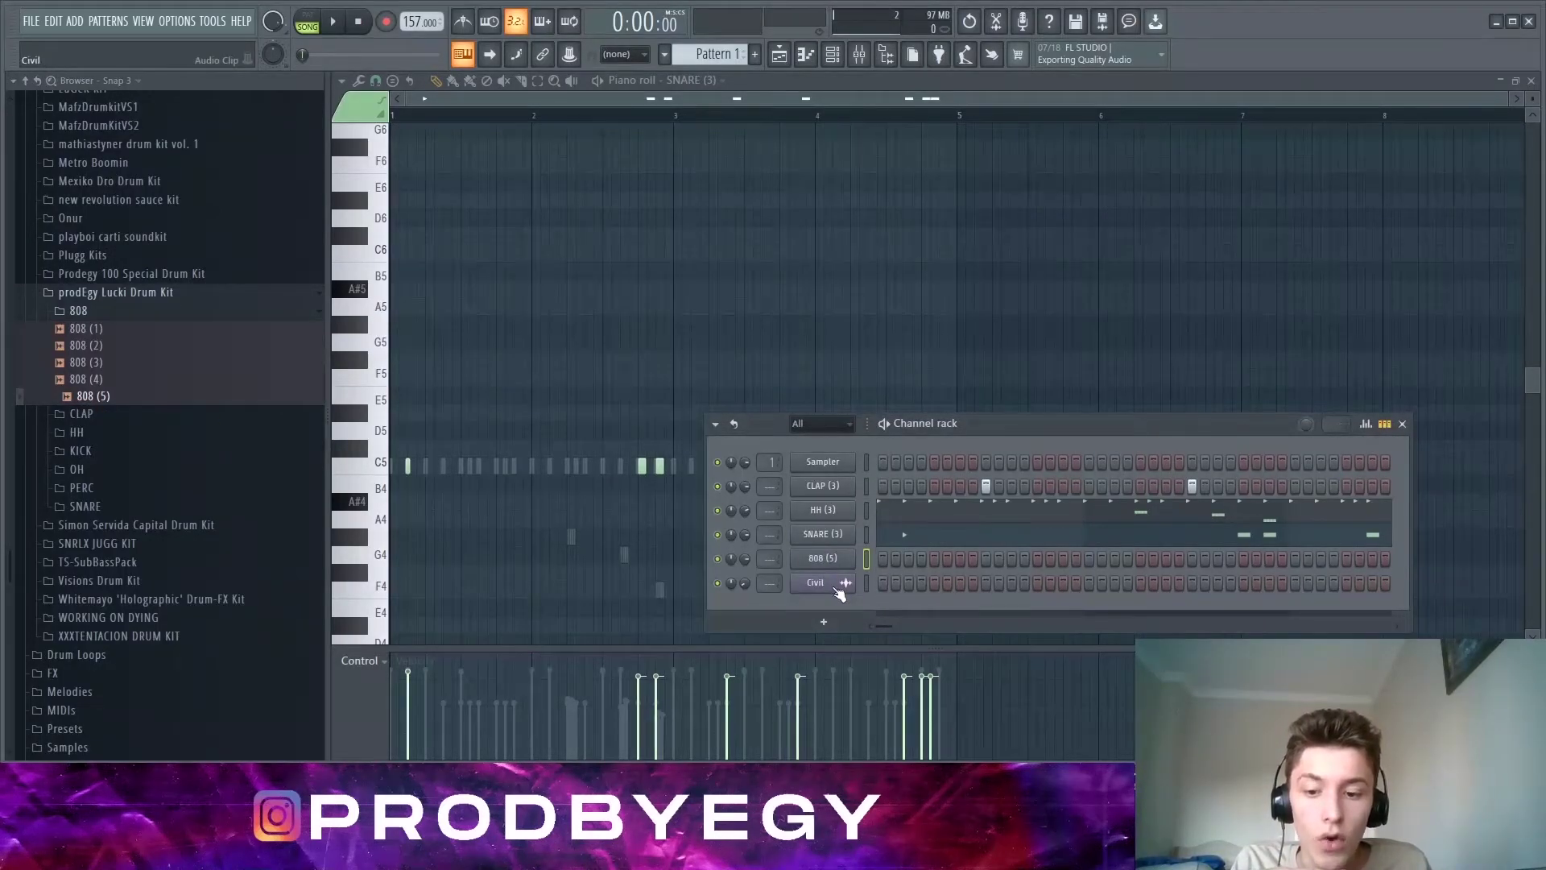
Step: Open the Civil channel's sample settings and load Civil.wav from its waveform into KeyFinder
left_click(820, 585)
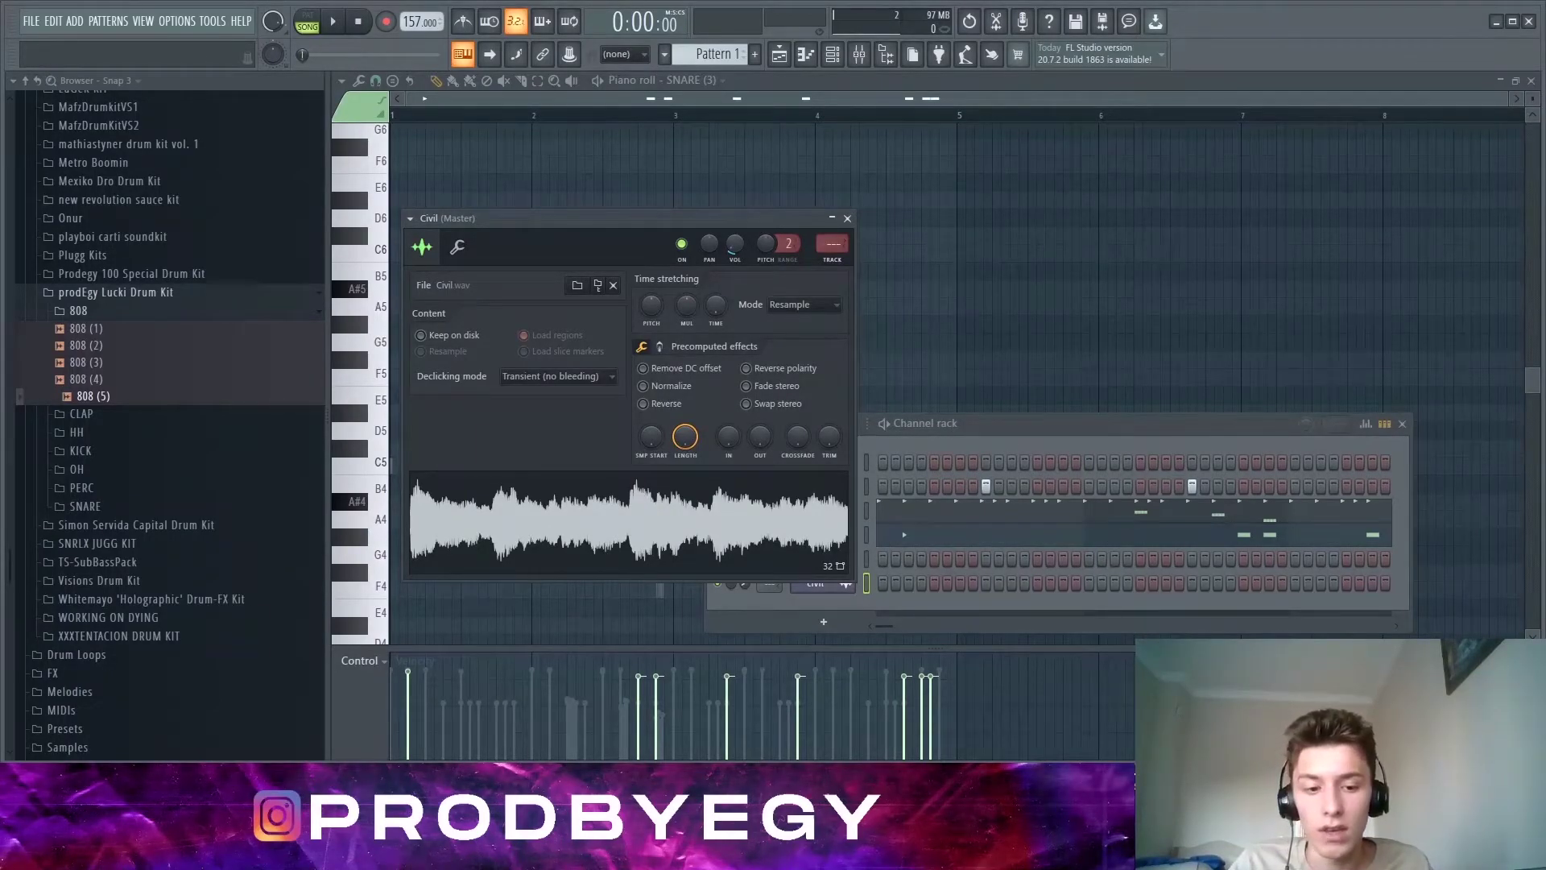
left_click_drag(921, 311, 1018, 231)
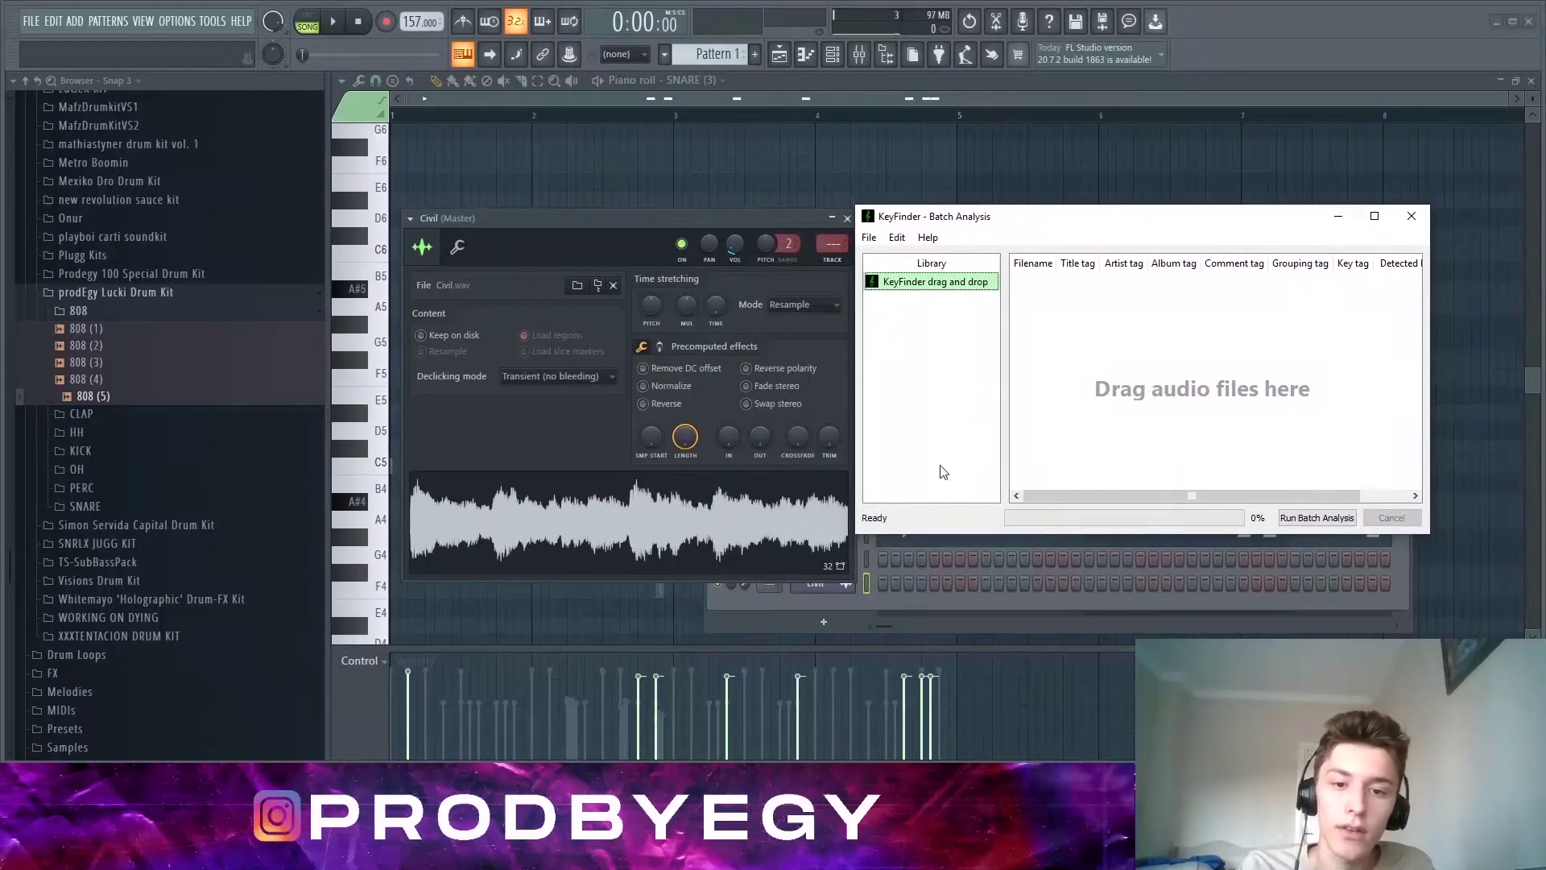
mouse_move(747, 515)
left_mouse_down()
mouse_move(800, 514)
mouse_move(735, 524)
left_mouse_up()
key("alt+Tab")
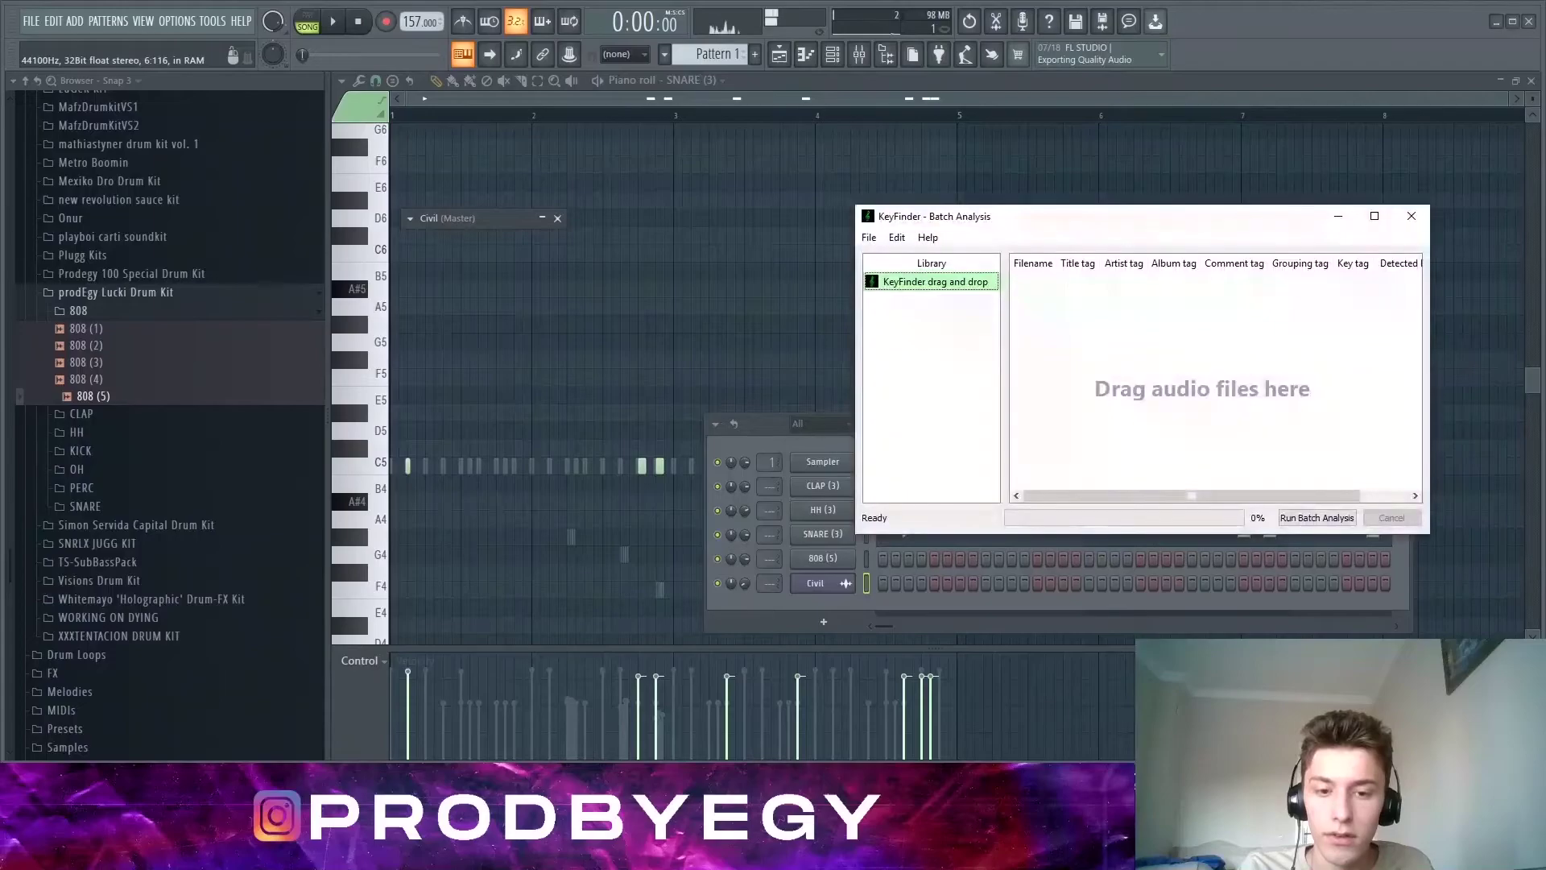
left_click_drag(1166, 369, 1168, 387)
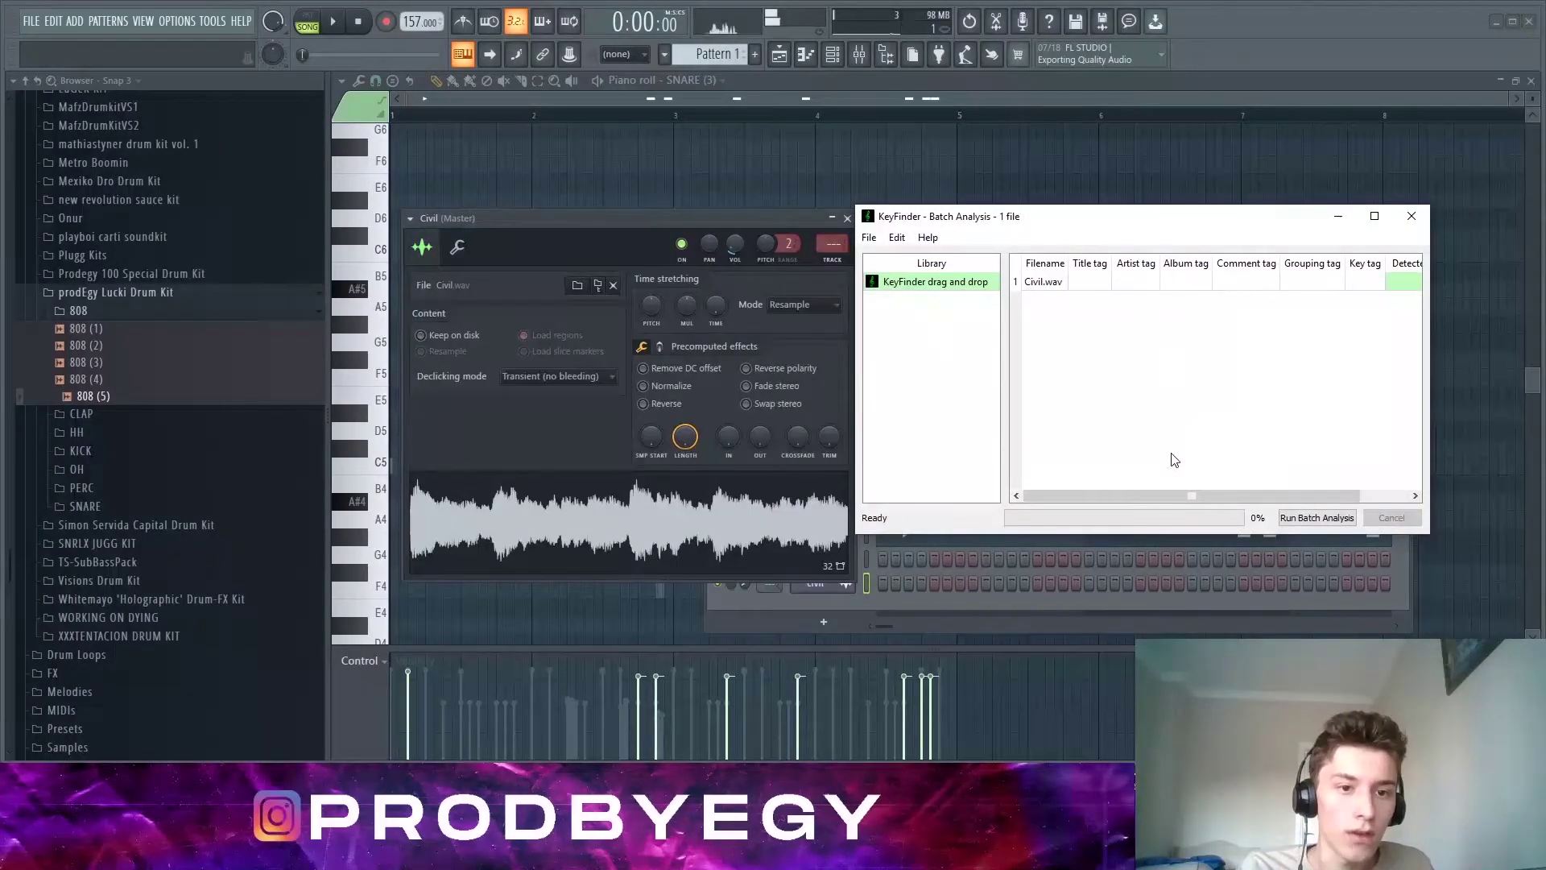
Step: Run the KeyFinder batch analysis on Civil.wav, check the detected key, and close KeyFinder
left_click(356, 40)
key("alt+Tab")
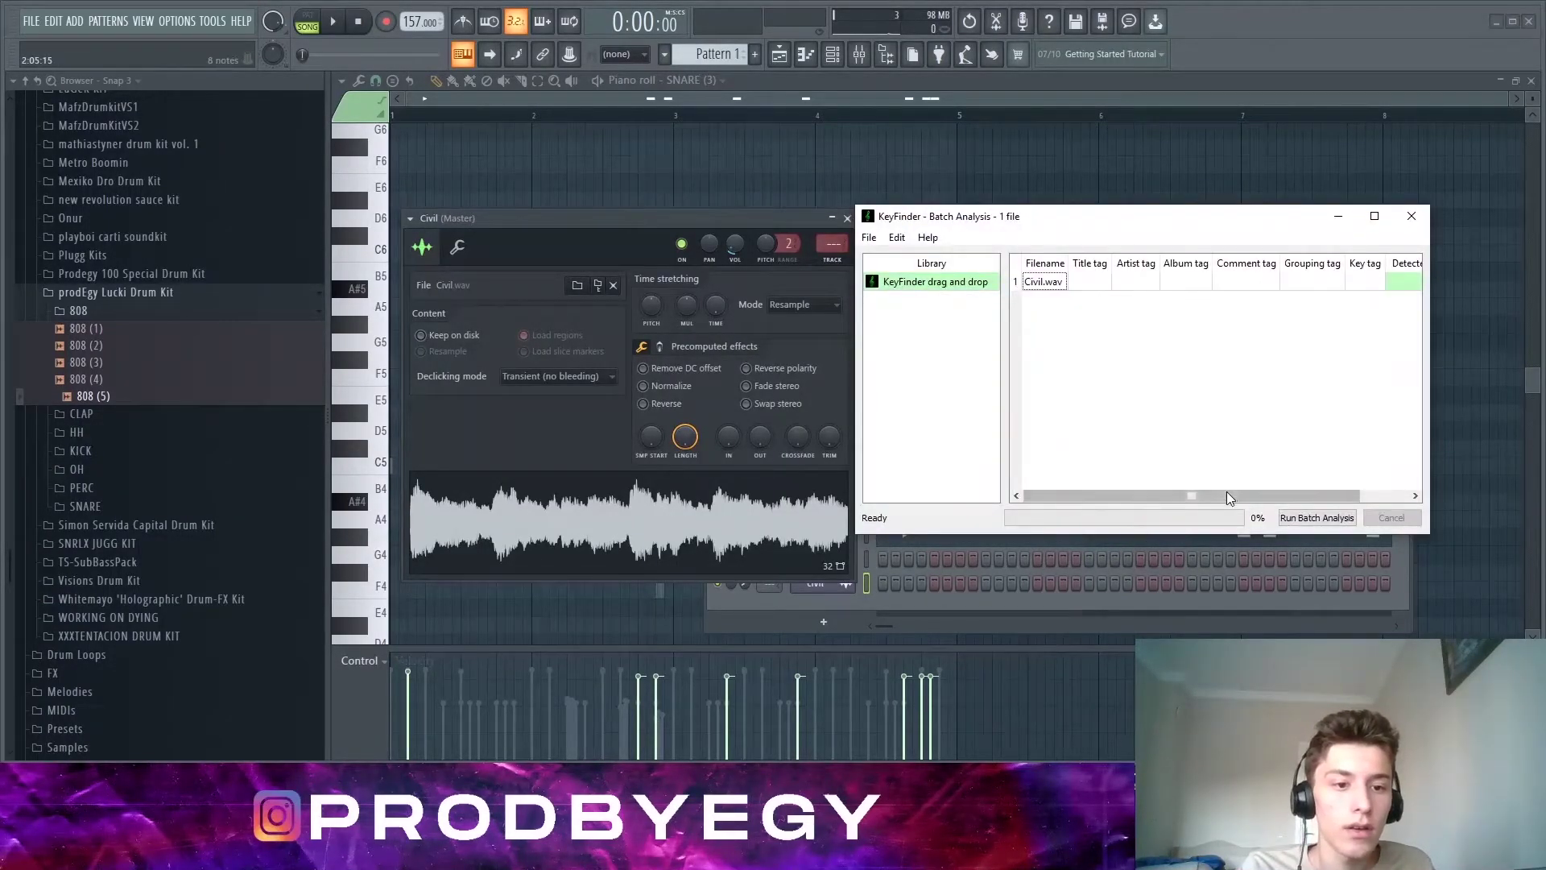
left_click_drag(1229, 497, 1279, 497)
left_click(1301, 517)
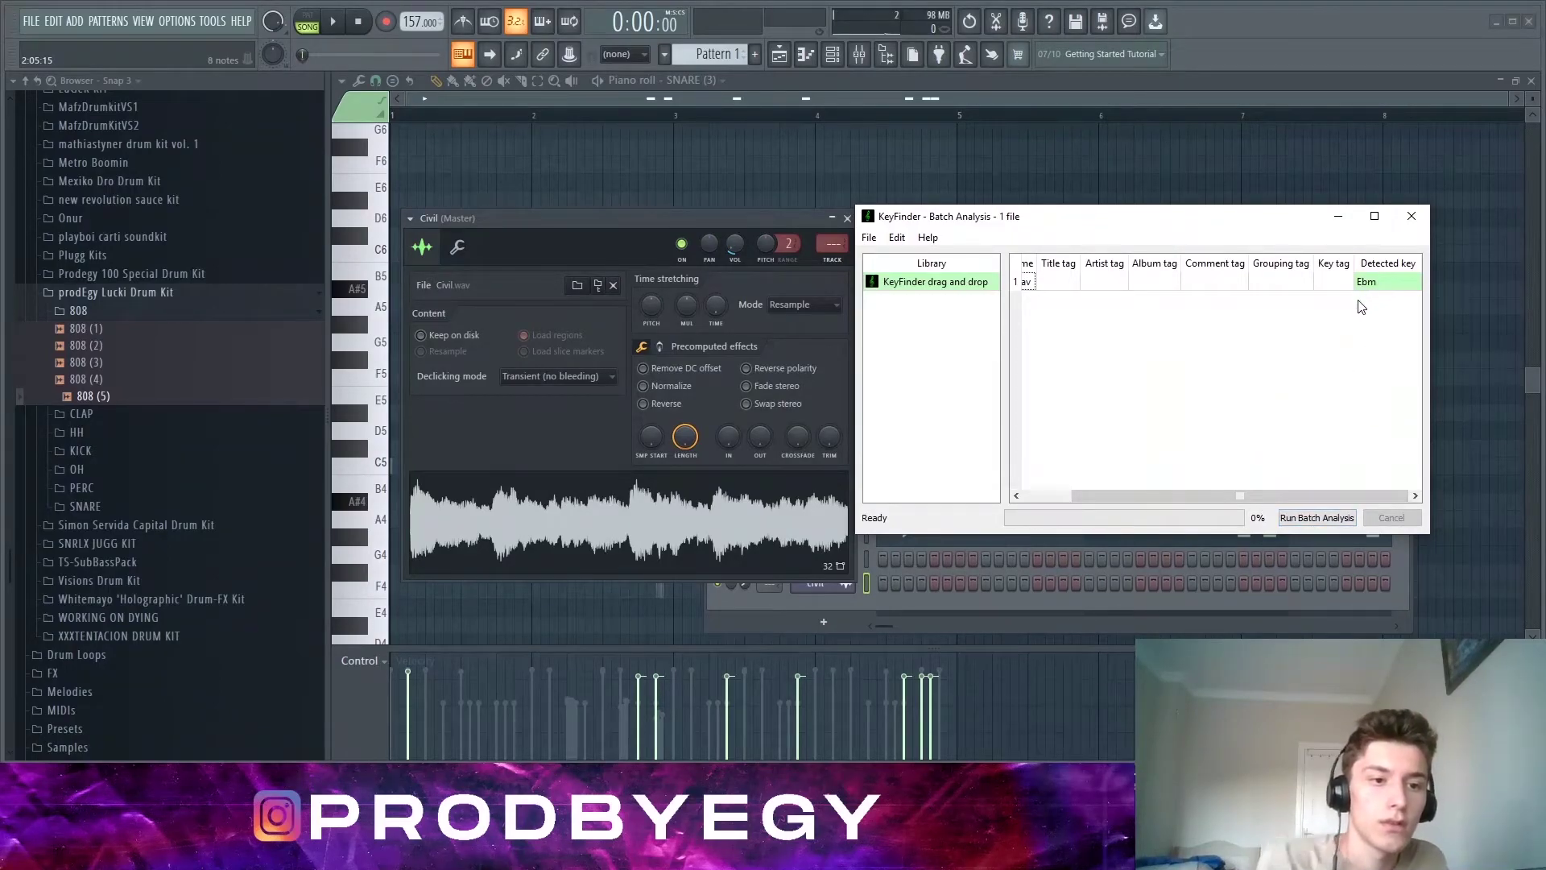
left_click(1411, 216)
Step: Load the Minor scale from the Scales folder into the Sampler channel's piano roll and transpose it up three semitones
left_click(1010, 432)
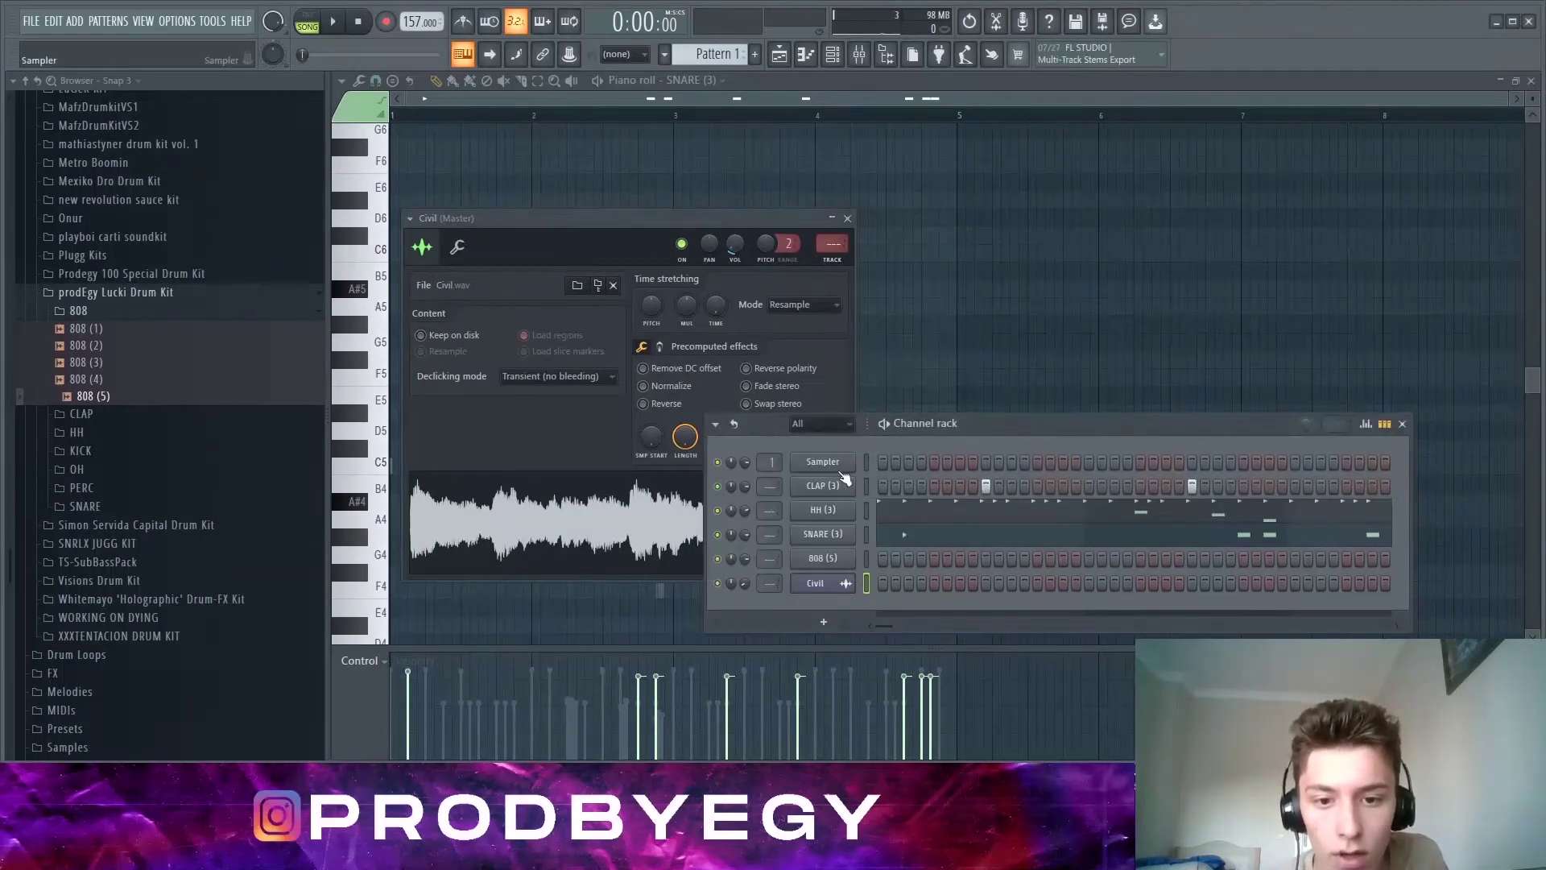
right_click(838, 464)
left_click(859, 471)
scroll(207, 476, "down", 7)
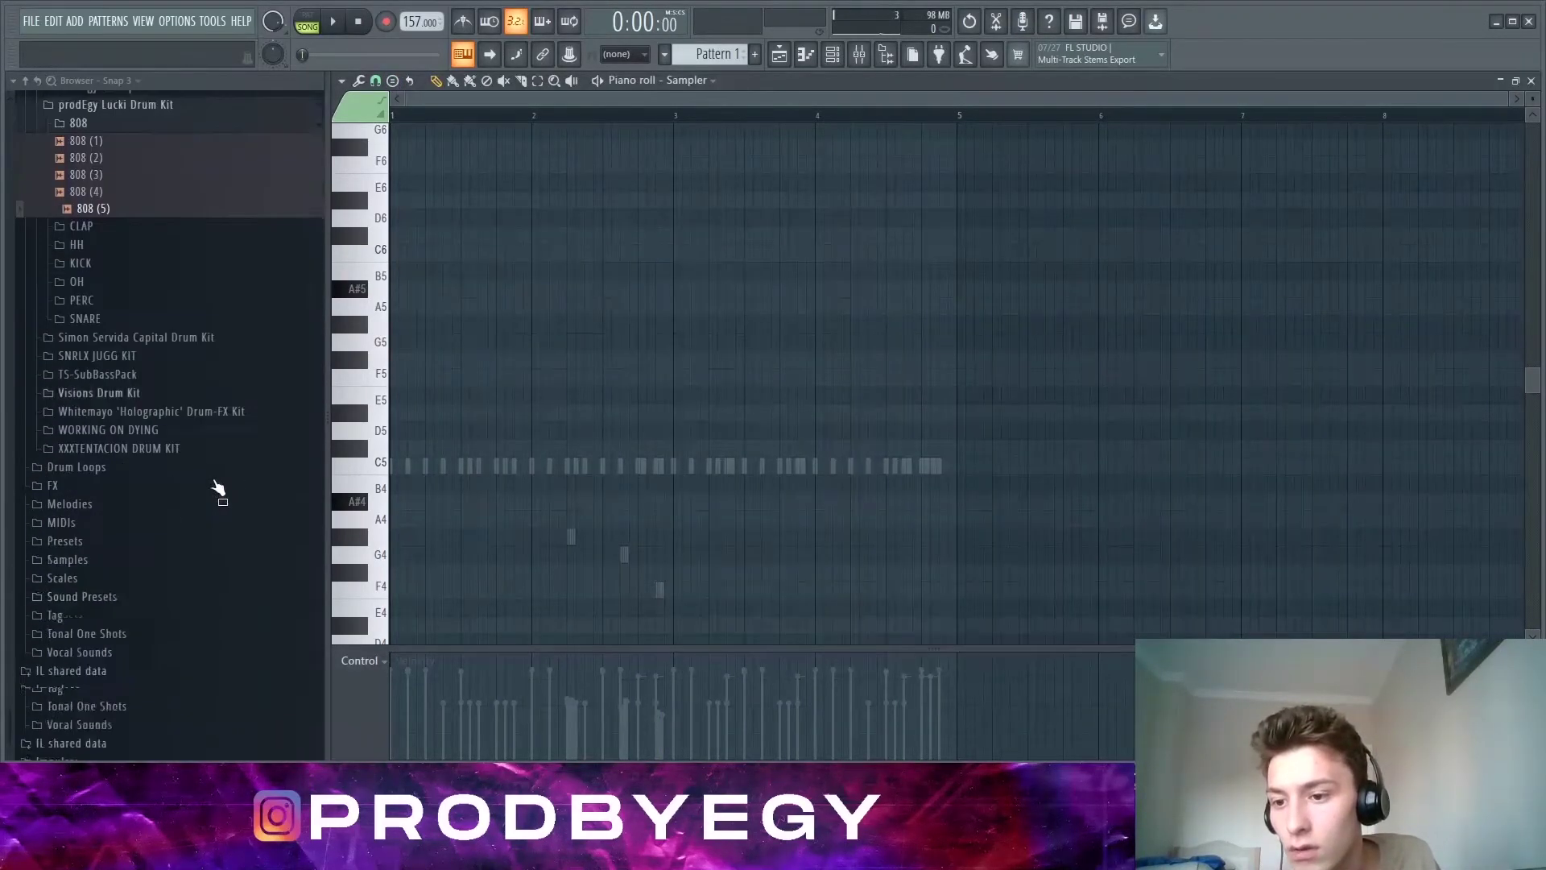
left_click(91, 399)
left_click_drag(95, 453, 521, 424)
key("Up")
key("Up")
key("Up")
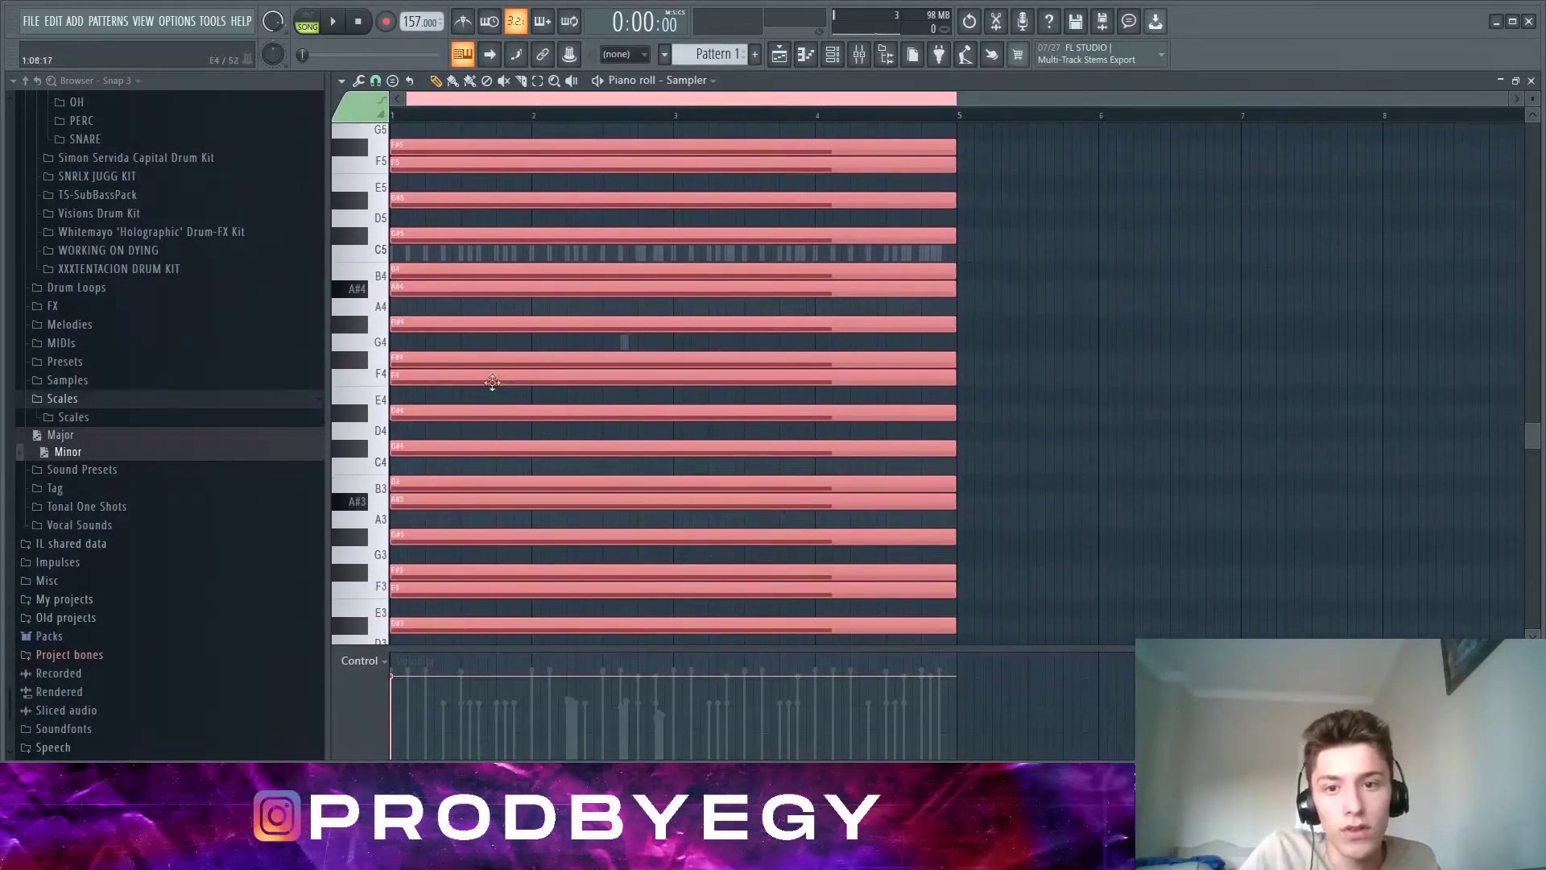
Step: Switch the piano roll to the 808 (5) channel and place a D#5 note at the start of bar 1
scroll(451, 403, "up", 2)
left_click(687, 80)
left_click(712, 201)
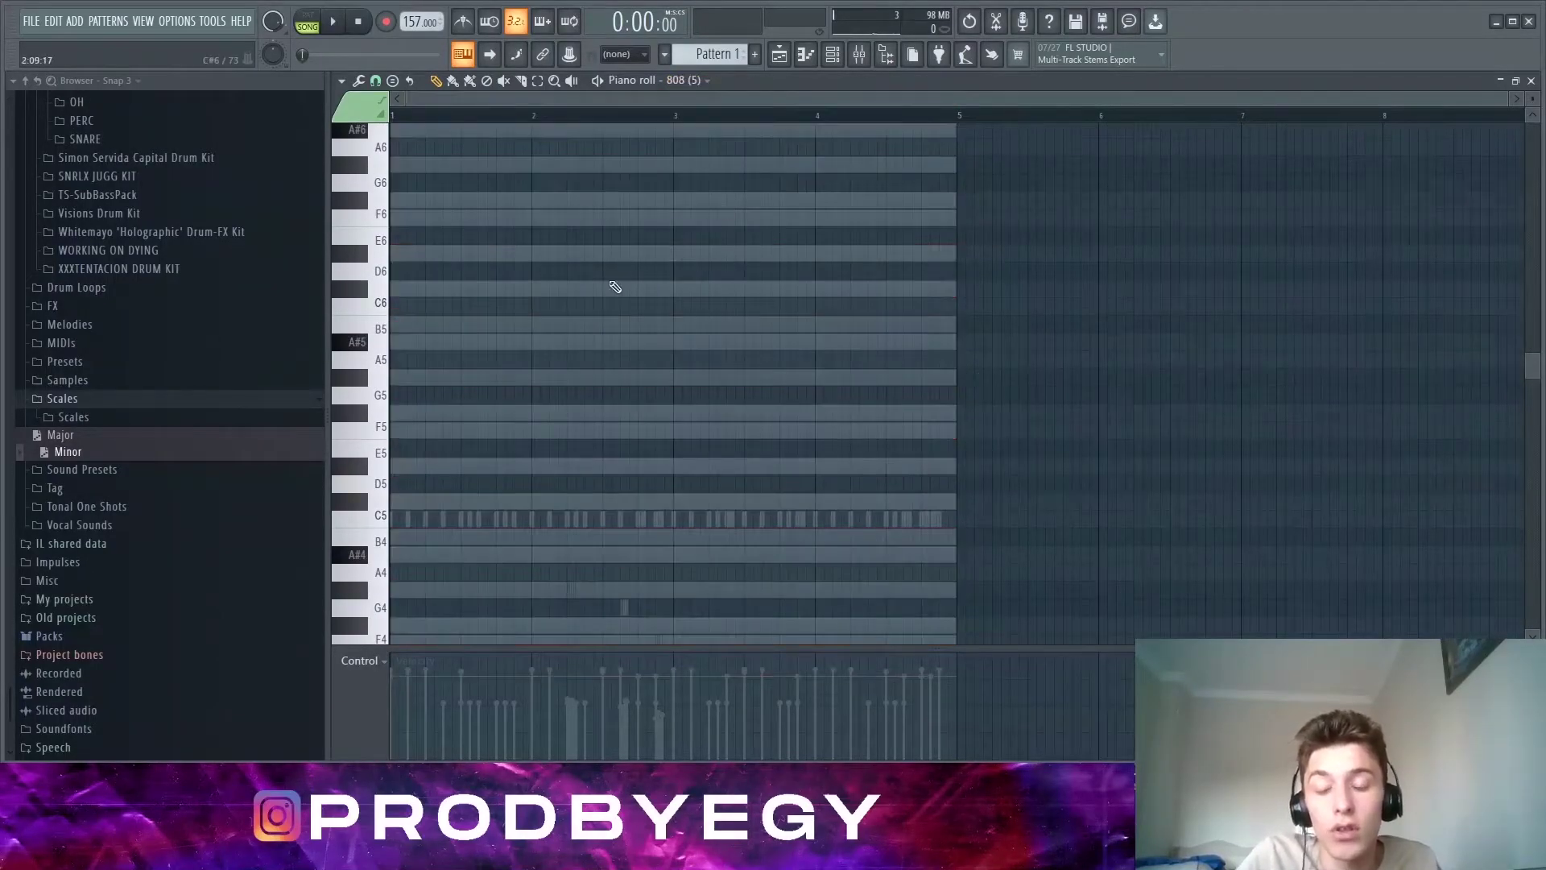
scroll(620, 288, "down", 3)
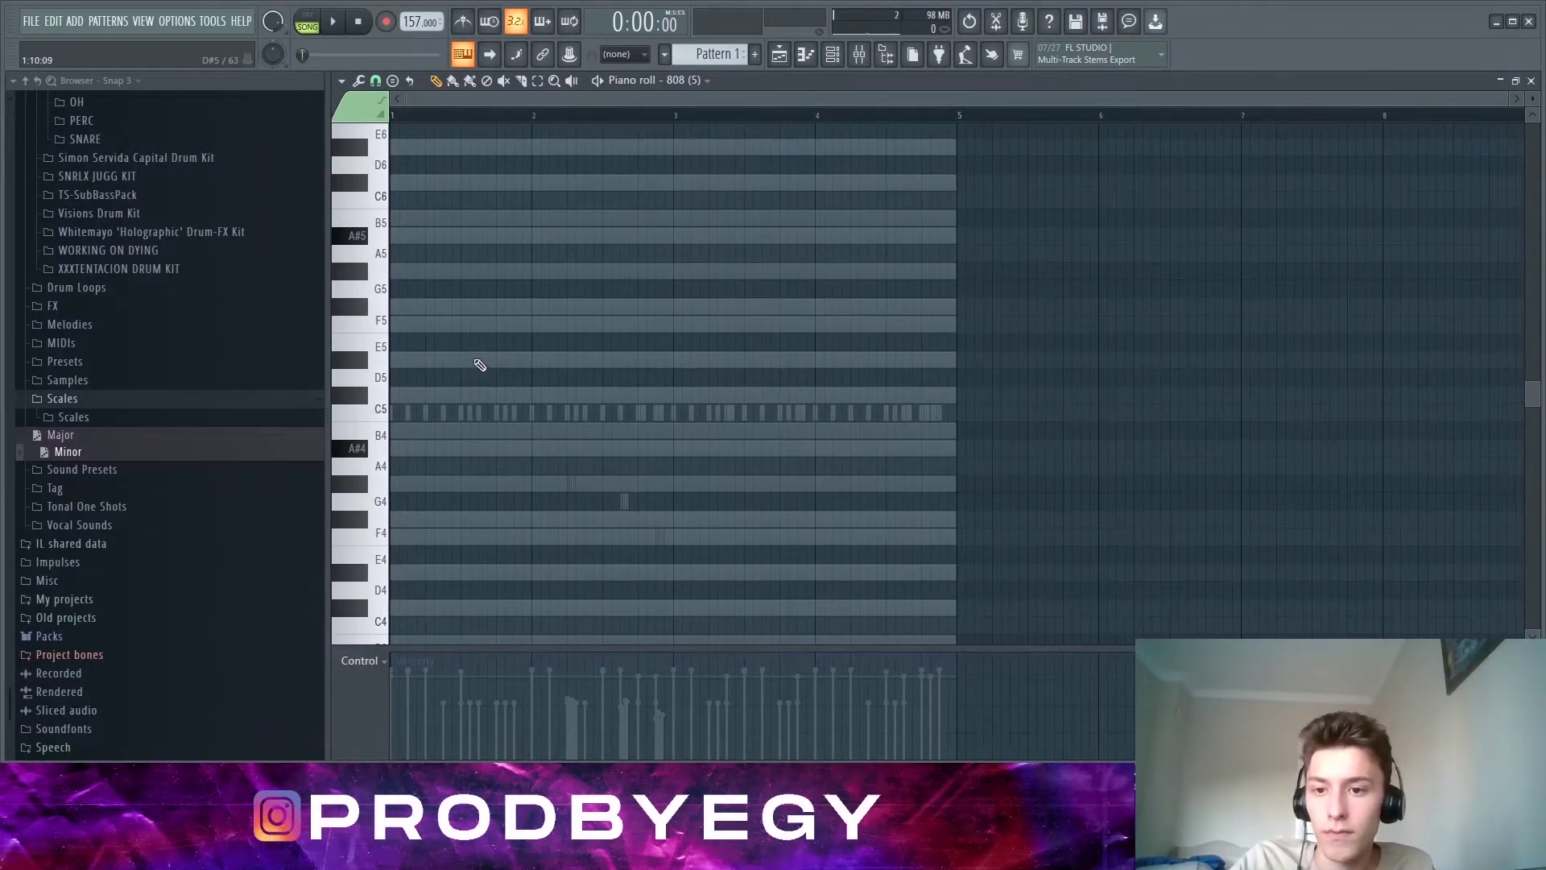
left_click(397, 360)
left_click_drag(955, 360, 273, 389)
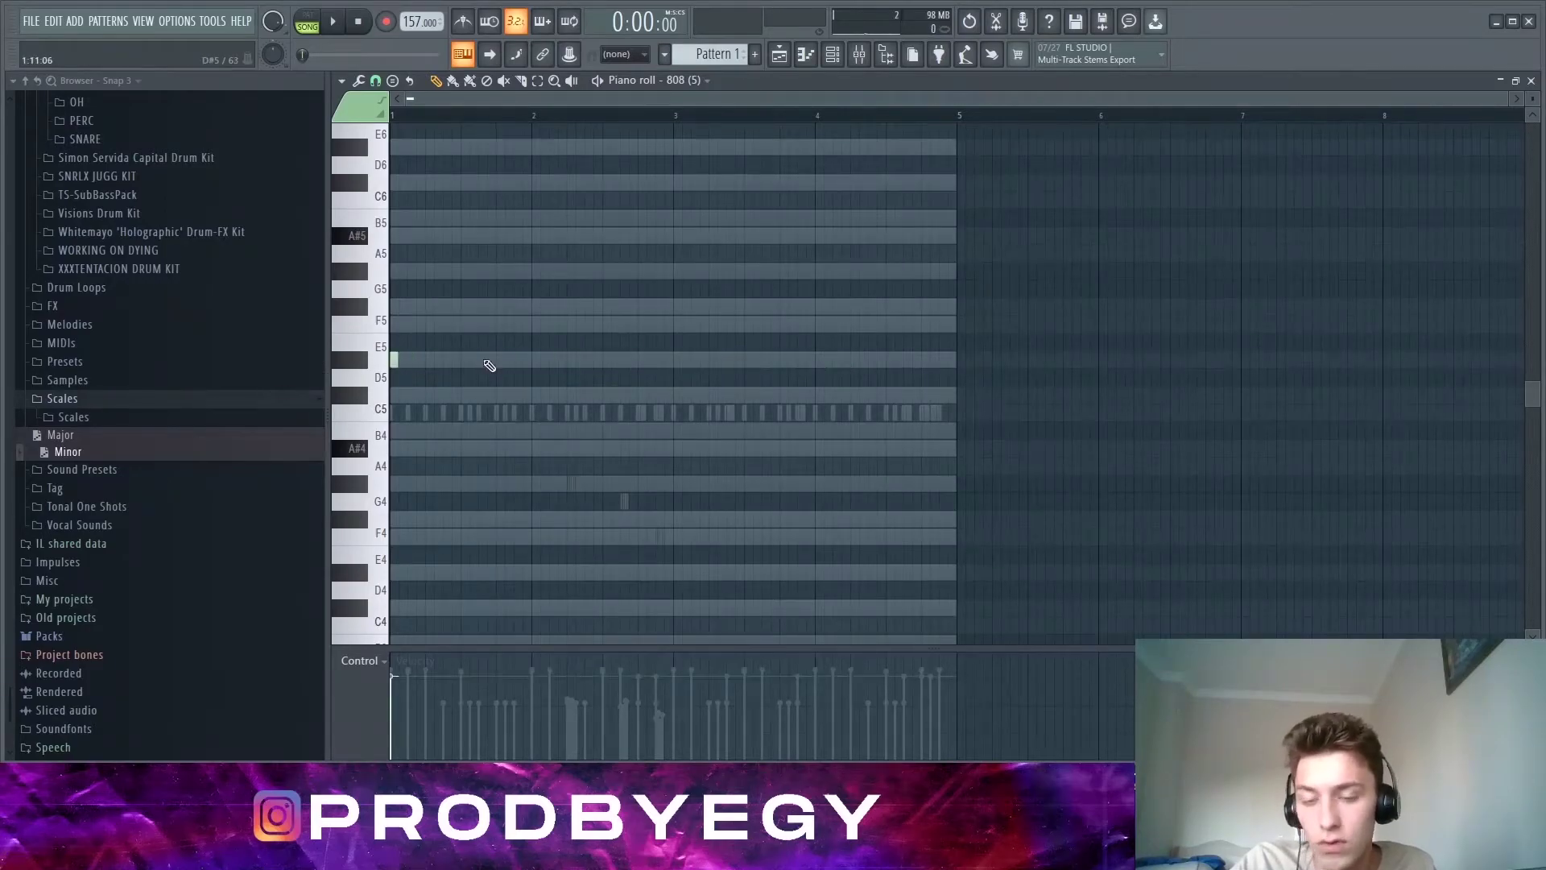
Step: Open the 808 (5) sample in the Edison audio editor and detect its pitch regions
left_click(837, 55)
left_click(846, 559)
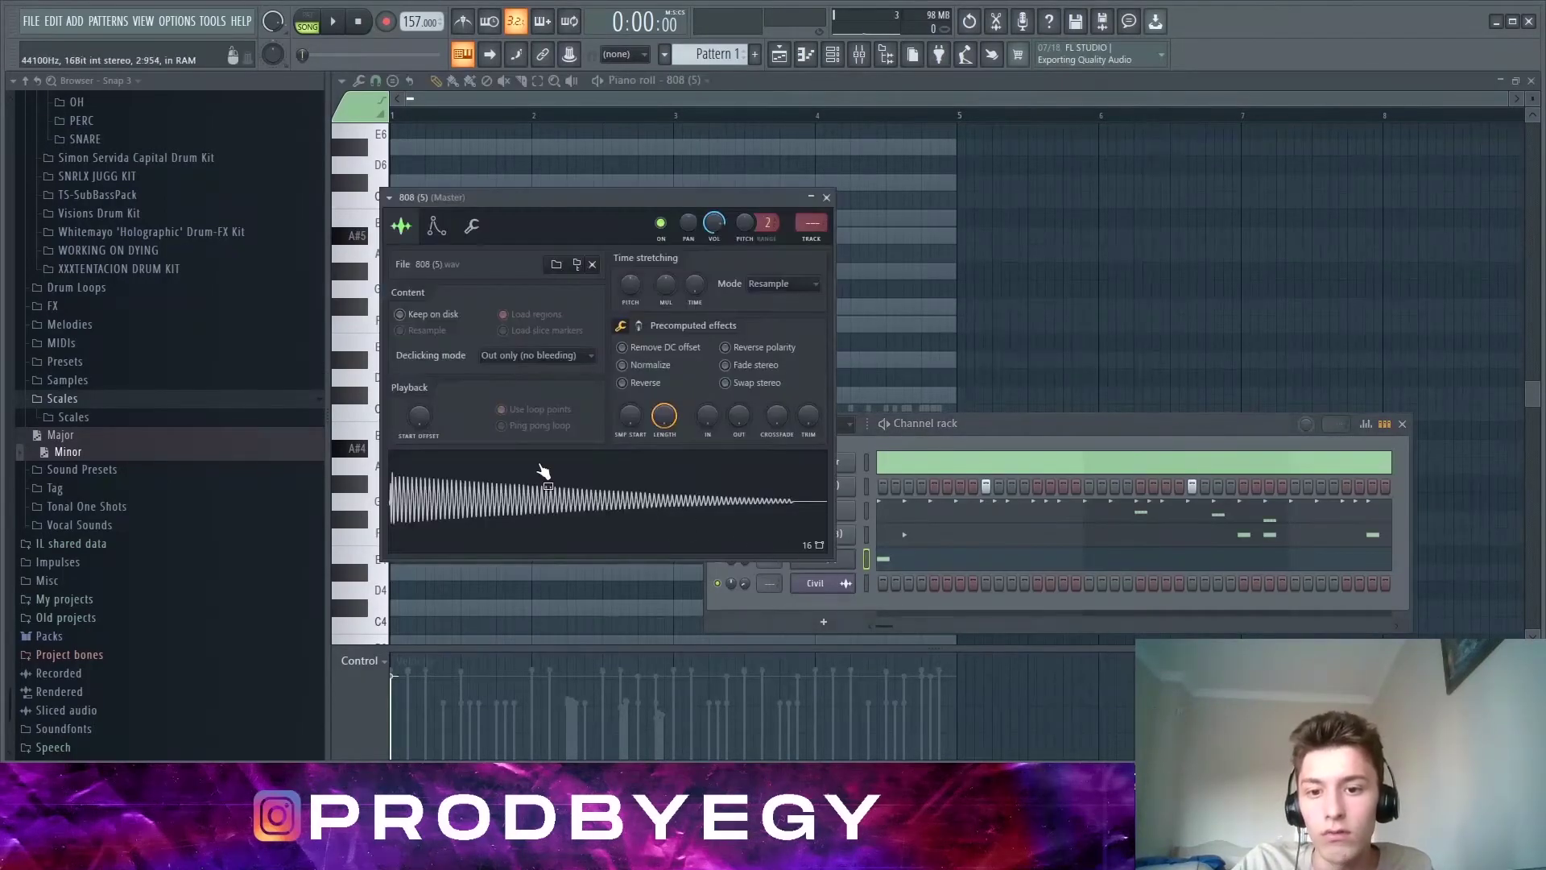
right_click(566, 505)
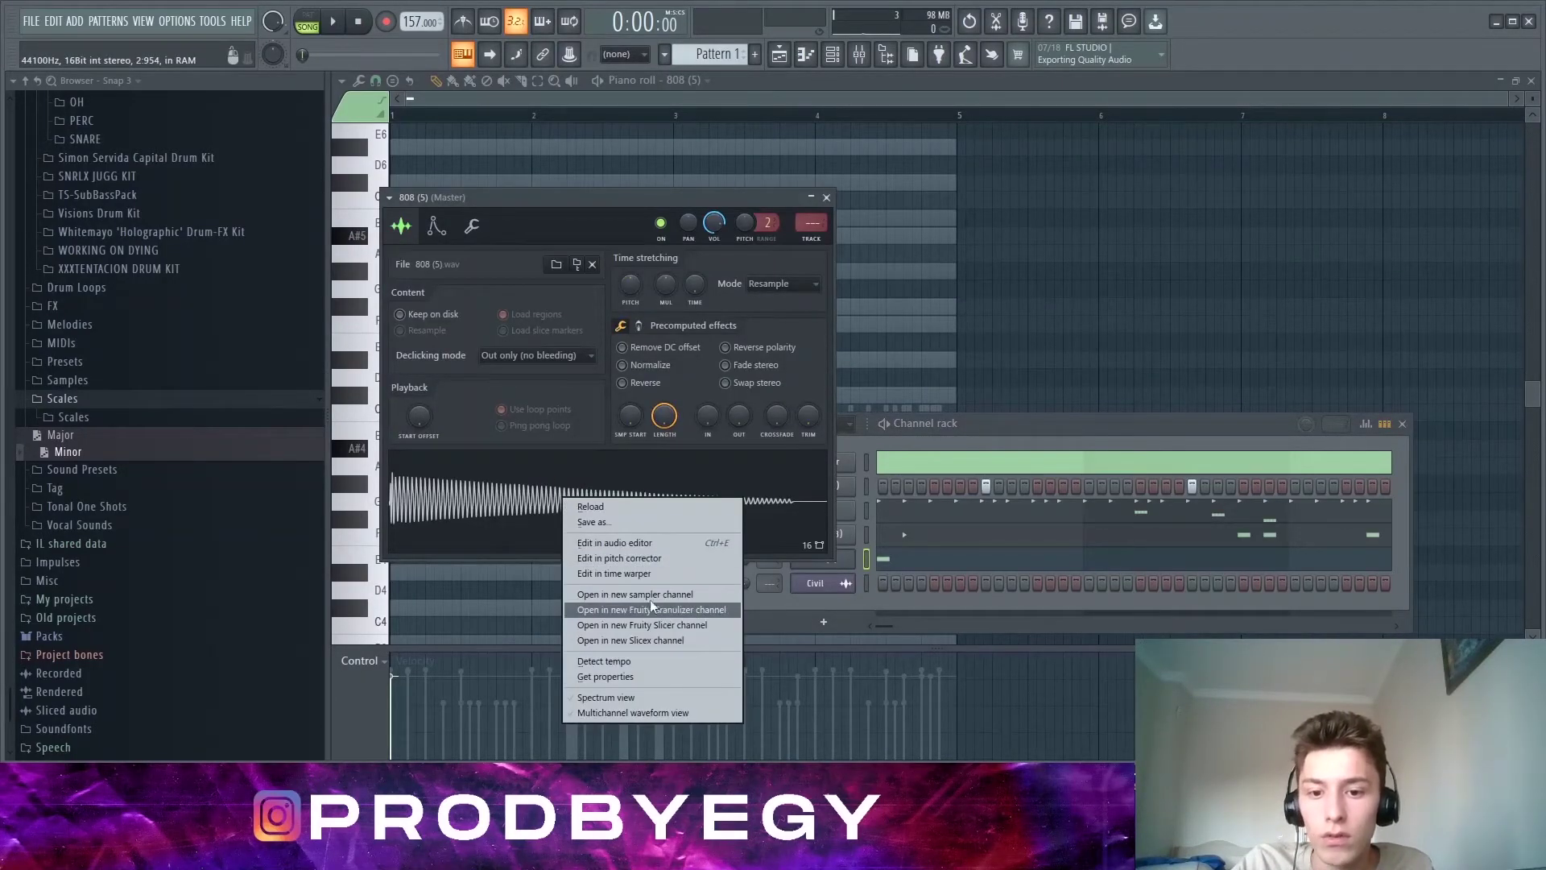
left_click(631, 539)
left_click(497, 265)
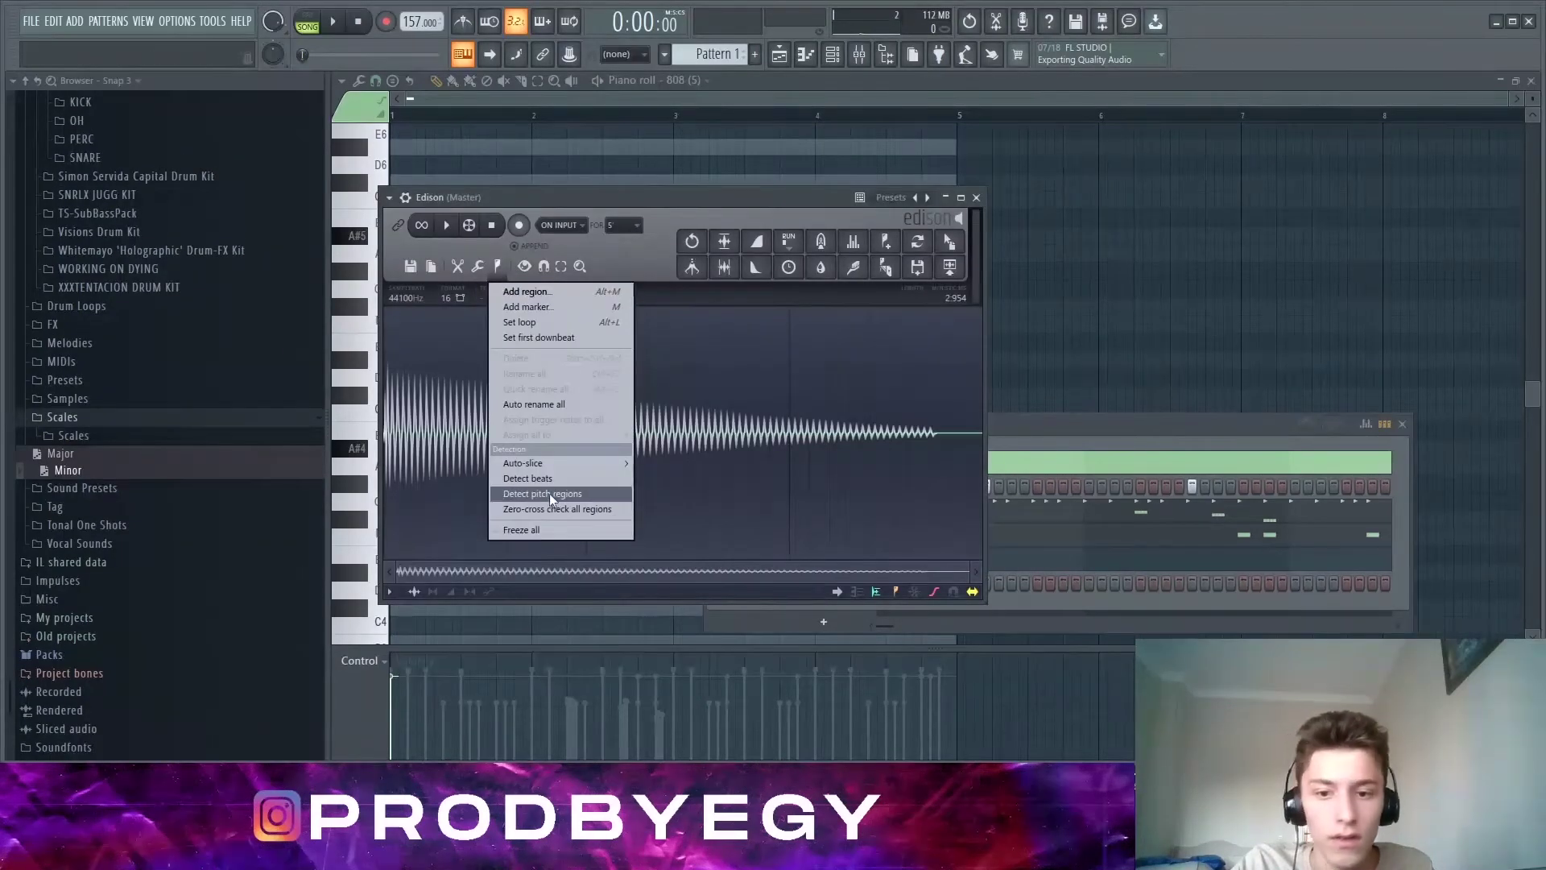
left_click(549, 493)
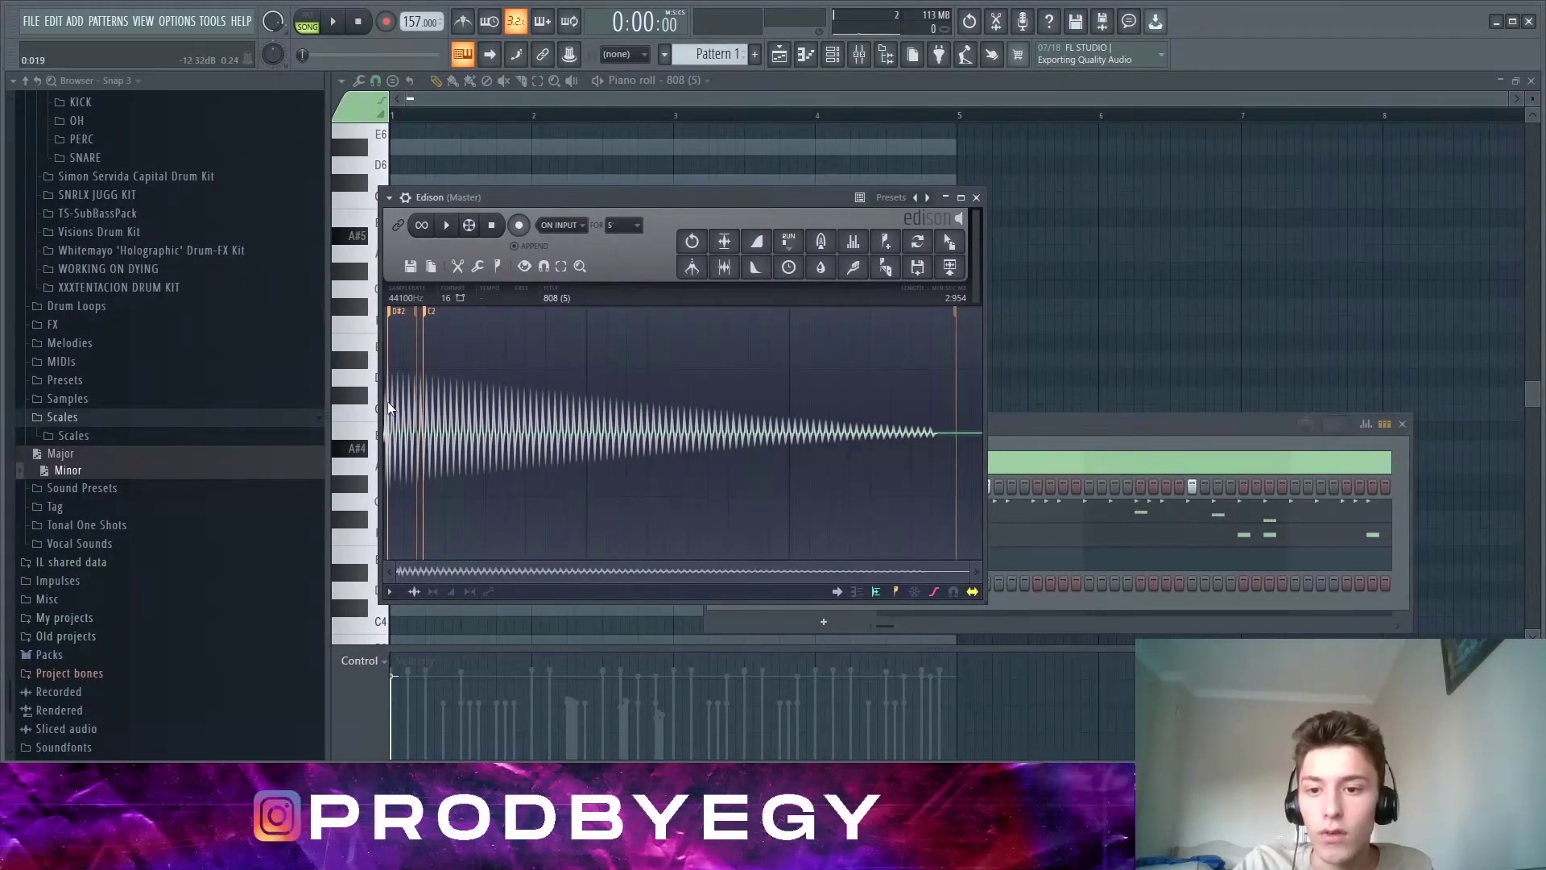
Step: Examine the pitch regions marked along the 808 (5) waveform, then close Edison and the mixer
scroll(392, 403, "up", 2)
left_click_drag(429, 403, 330, 418)
left_click(408, 431)
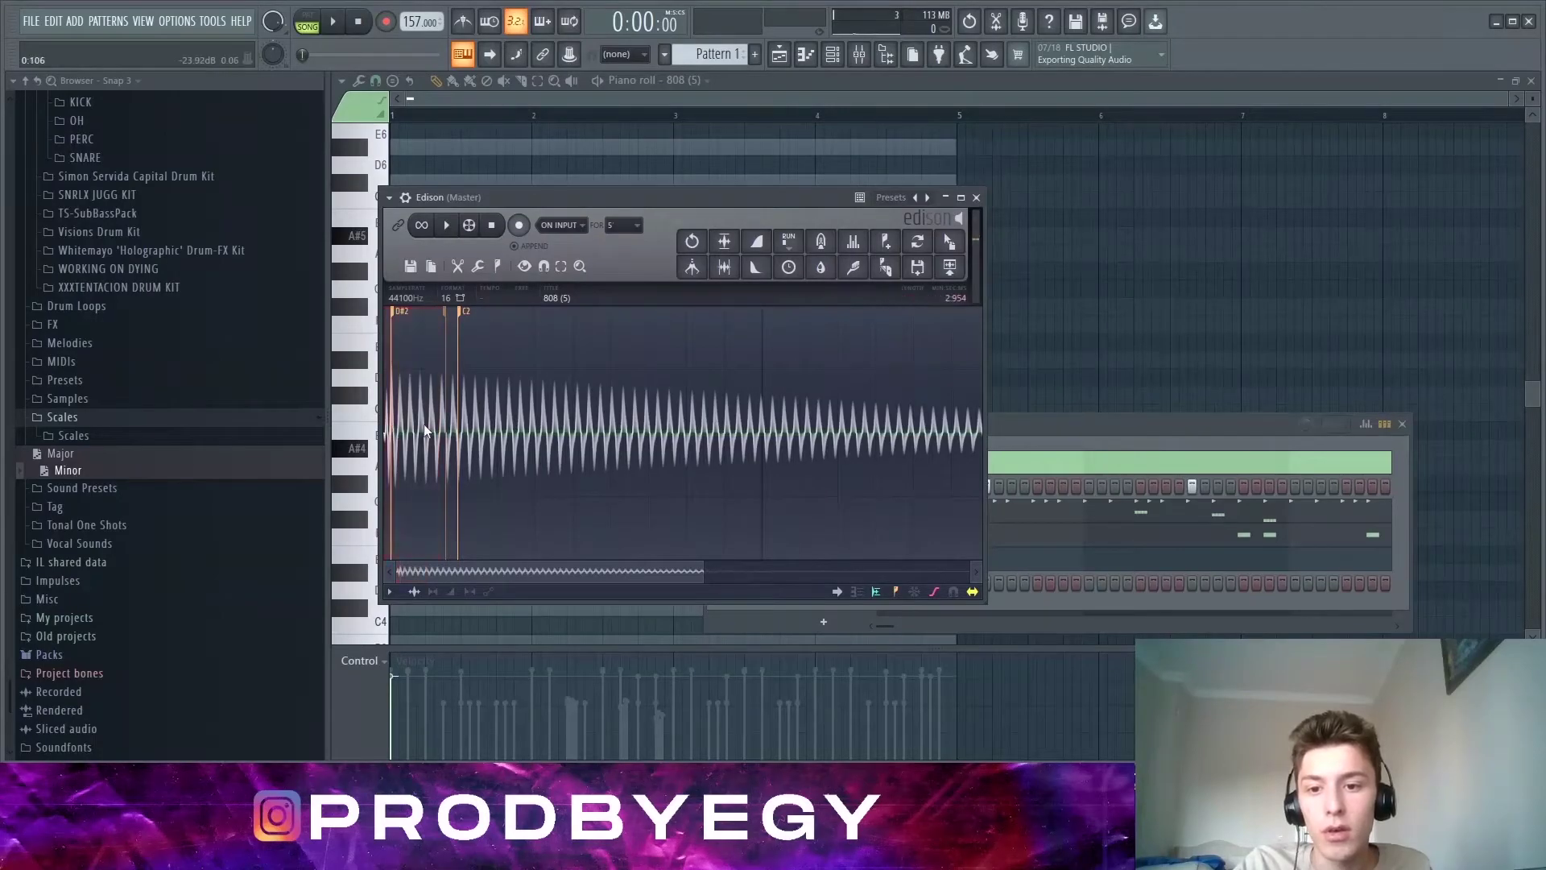
left_click_drag(457, 421, 553, 445)
scroll(596, 445, "down", 2)
left_click(655, 446)
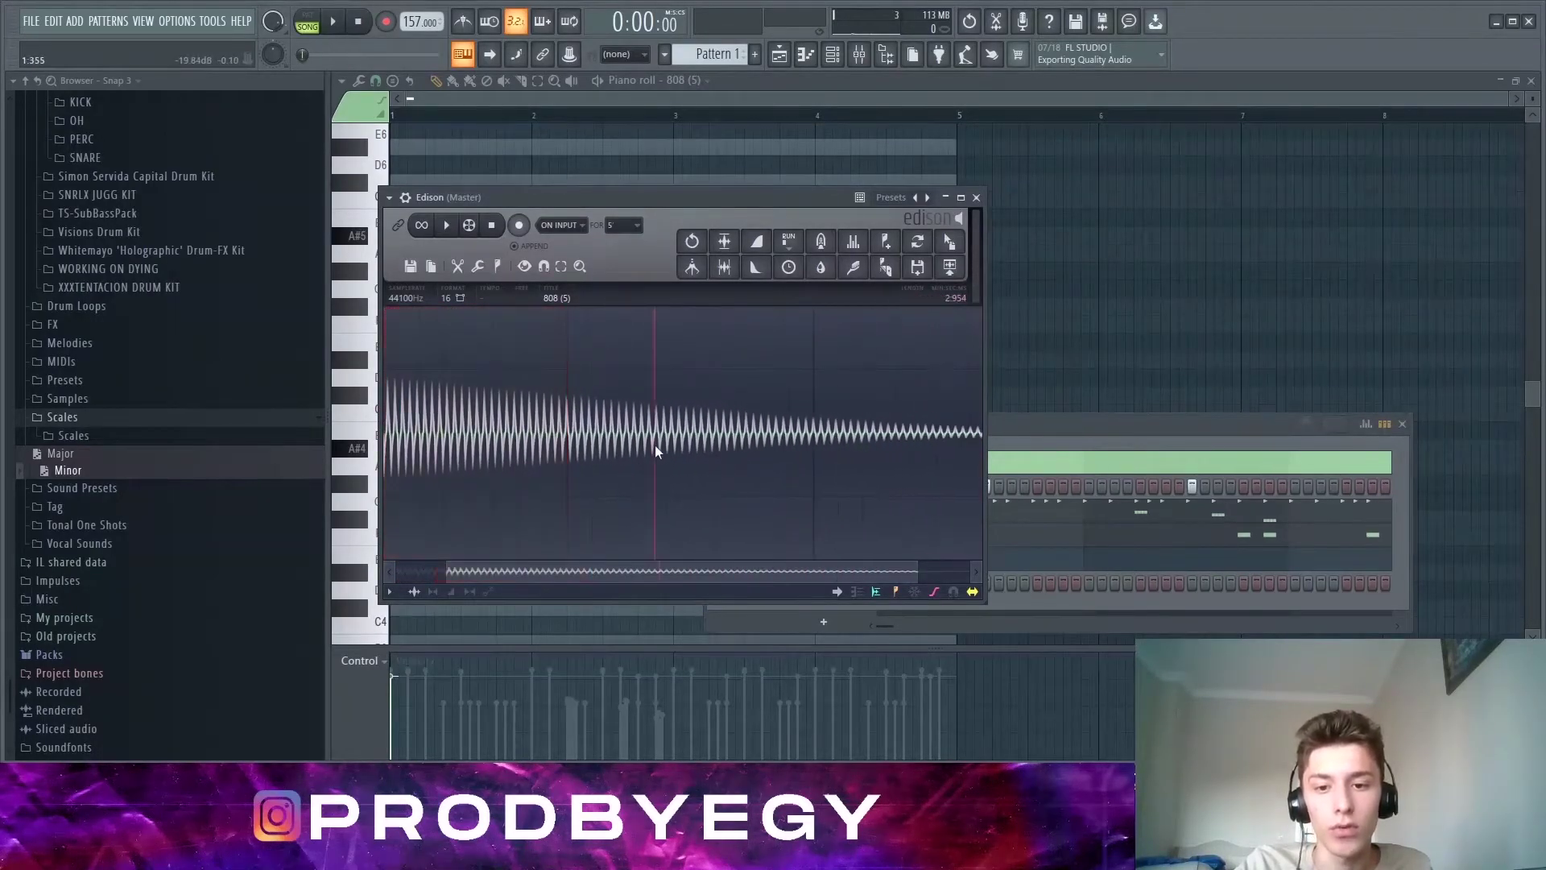
scroll(655, 446, "down", 1)
scroll(395, 367, "up", 1)
left_click_drag(414, 336, 360, 319)
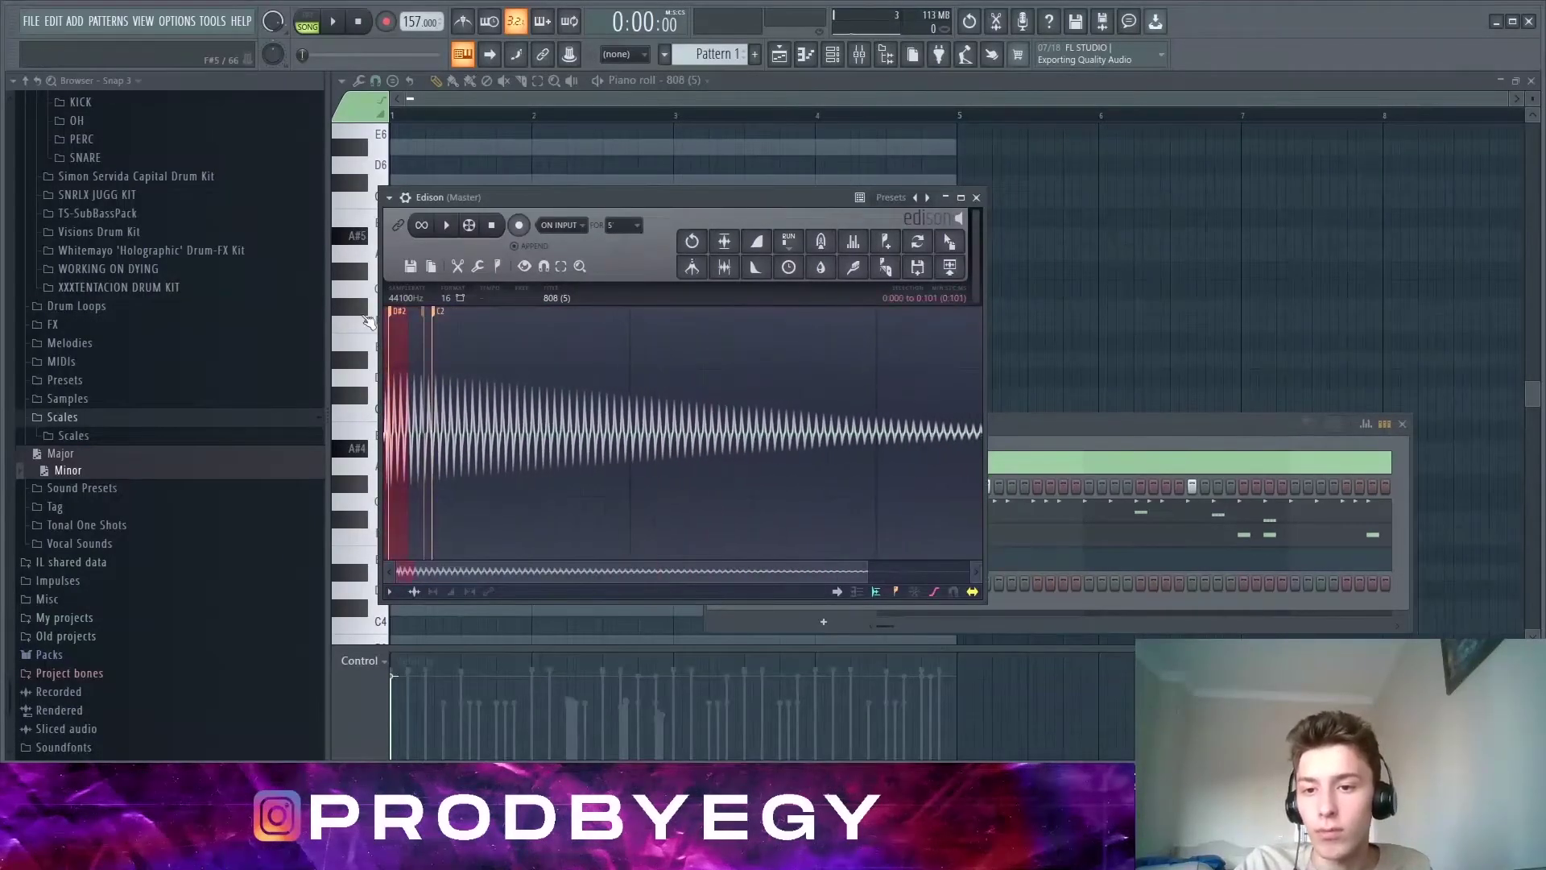
left_click(976, 197)
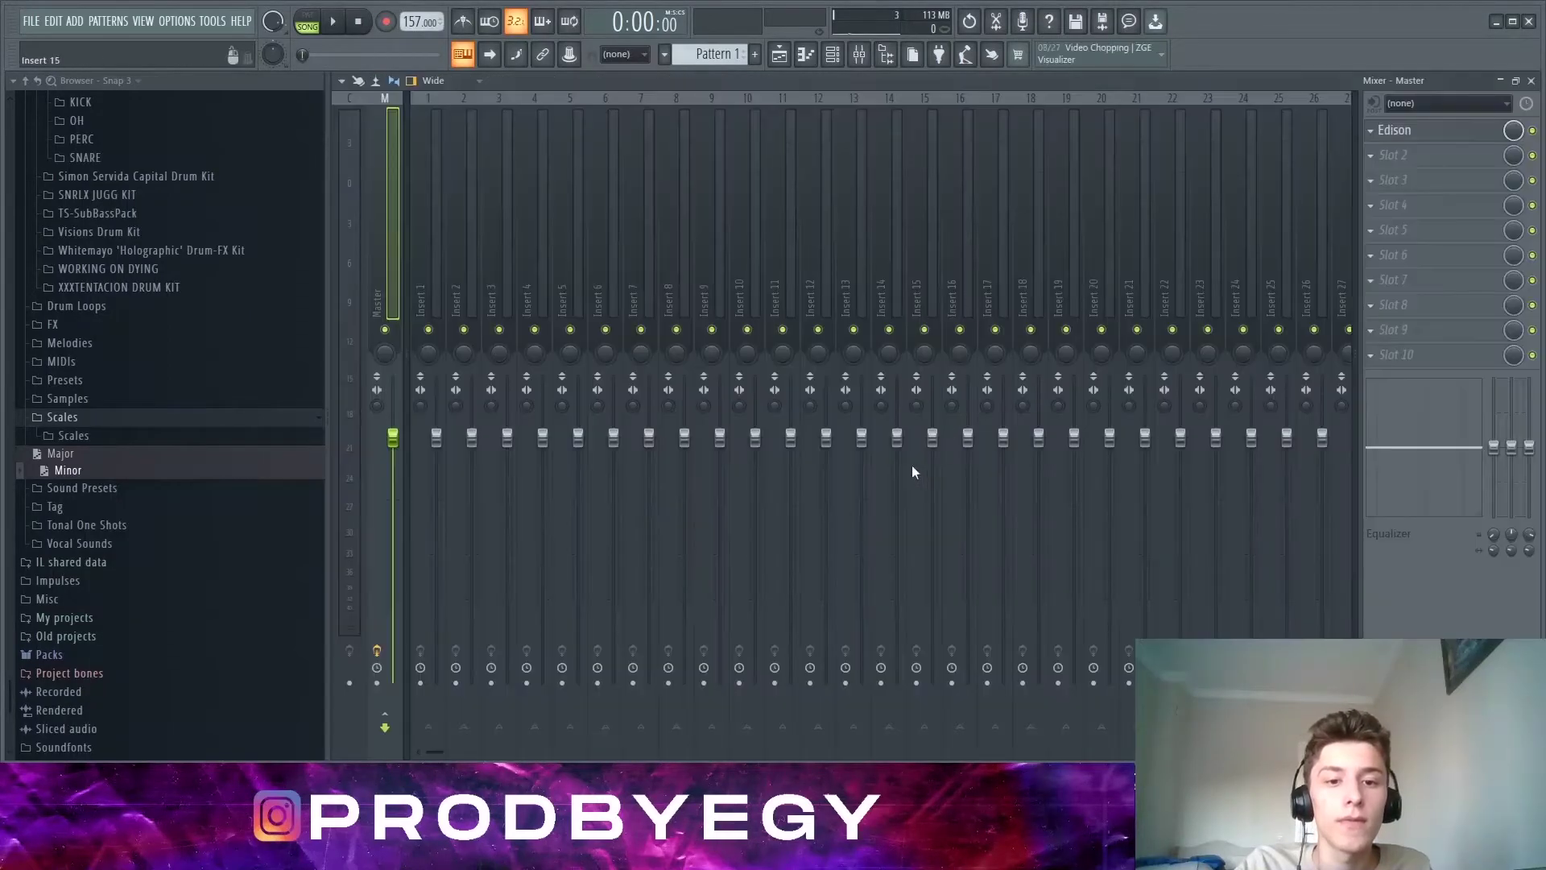
left_click(1530, 80)
left_click(929, 231)
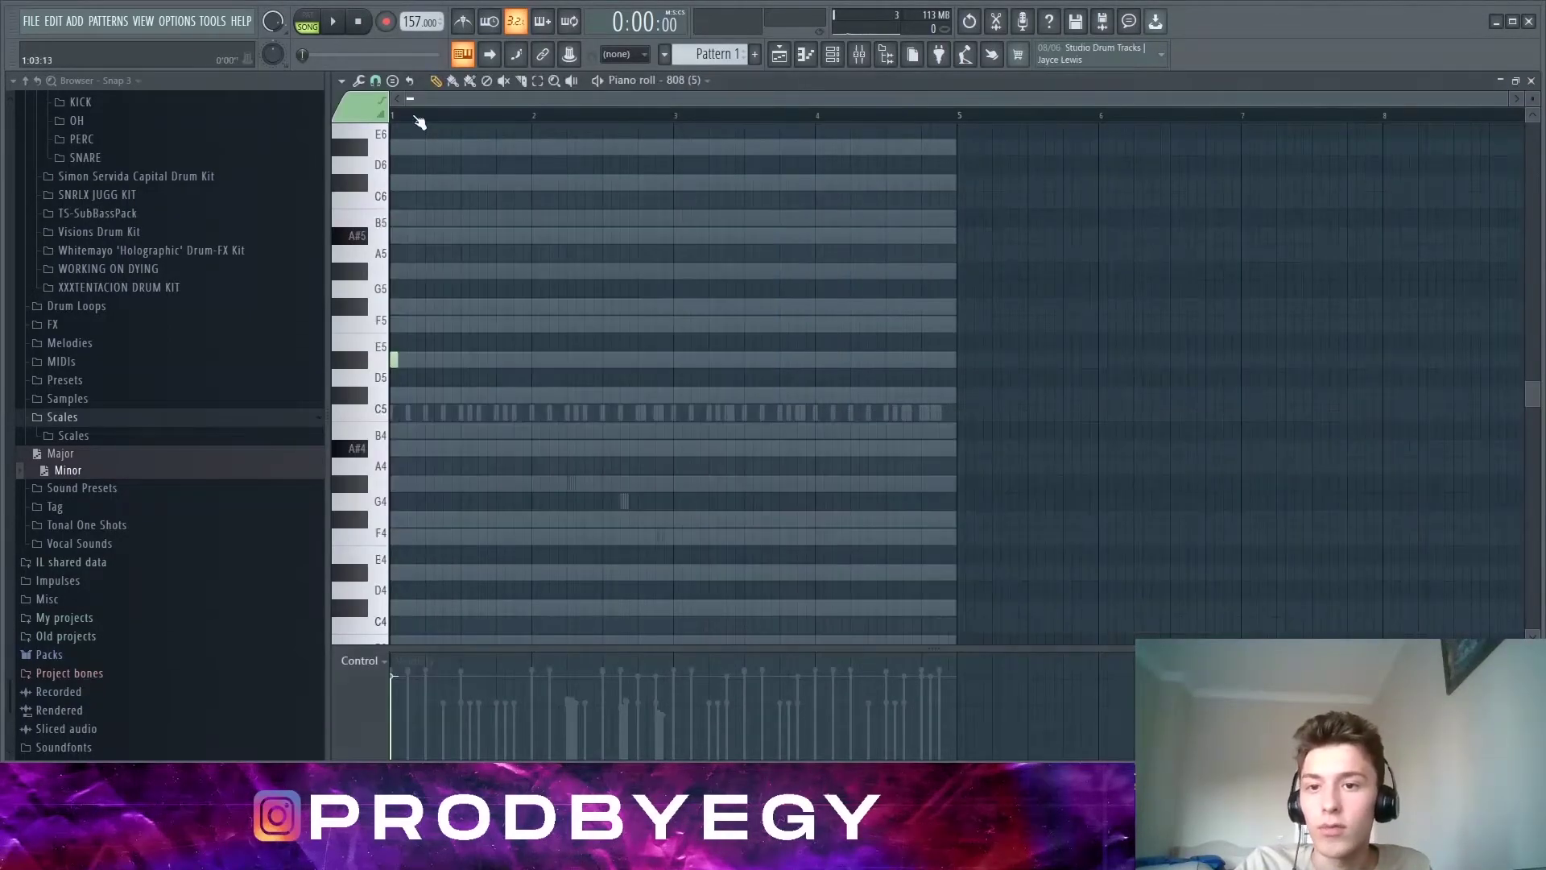
Step: Add an 808 note at step 13 of bar 1, lower it to C#5, and play the pattern
key("space")
left_click(500, 360)
left_click(834, 54)
right_click(851, 562)
left_click(925, 662)
right_click(400, 451, "ctrl")
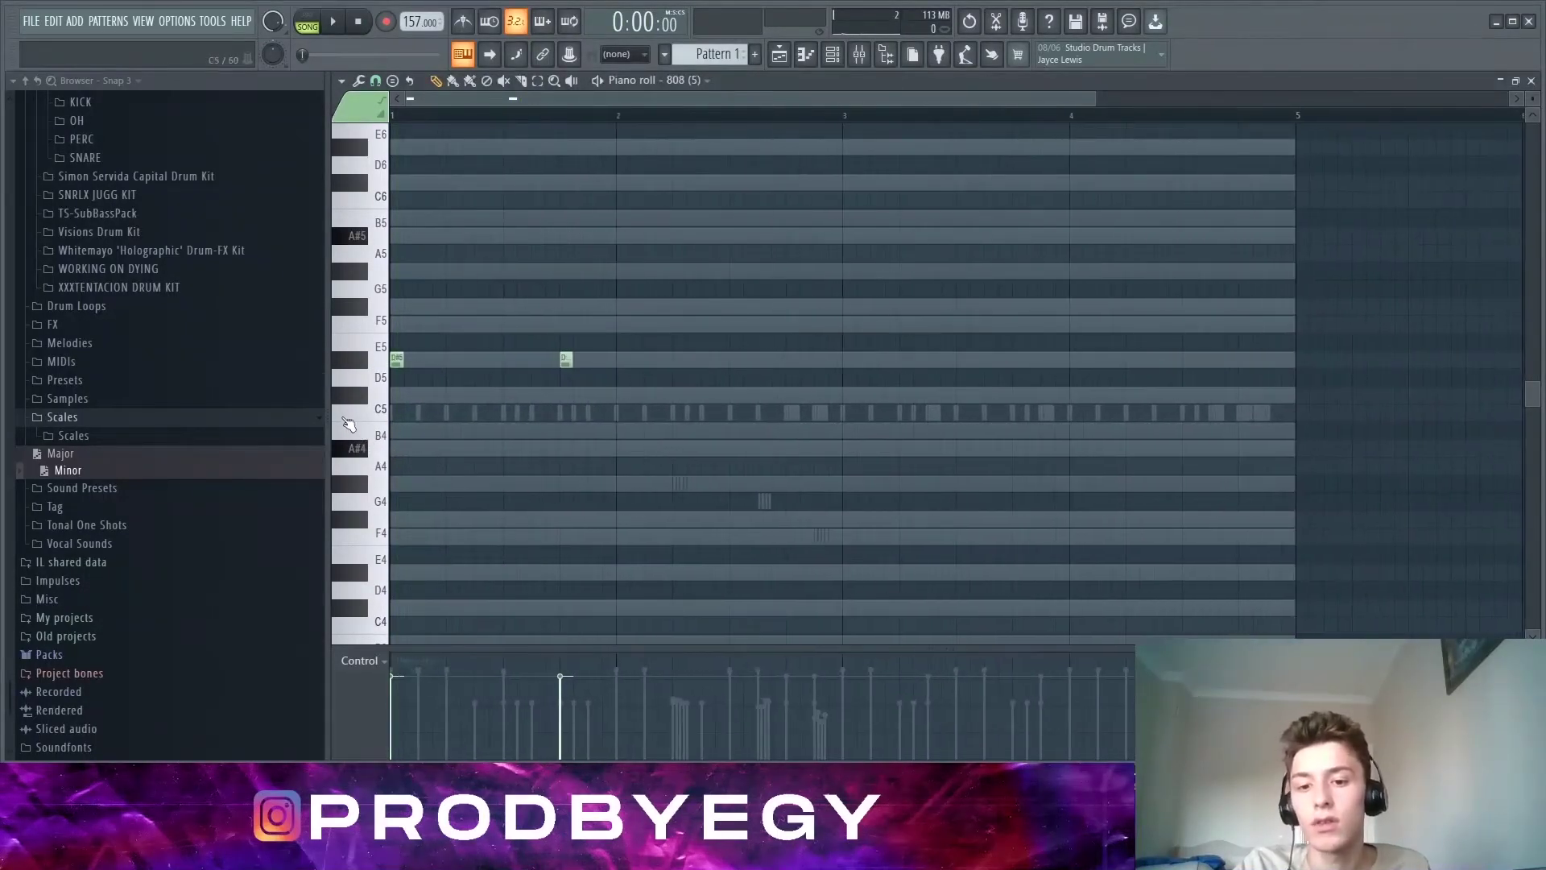
key("space")
left_click_drag(564, 359, 566, 395)
key("space")
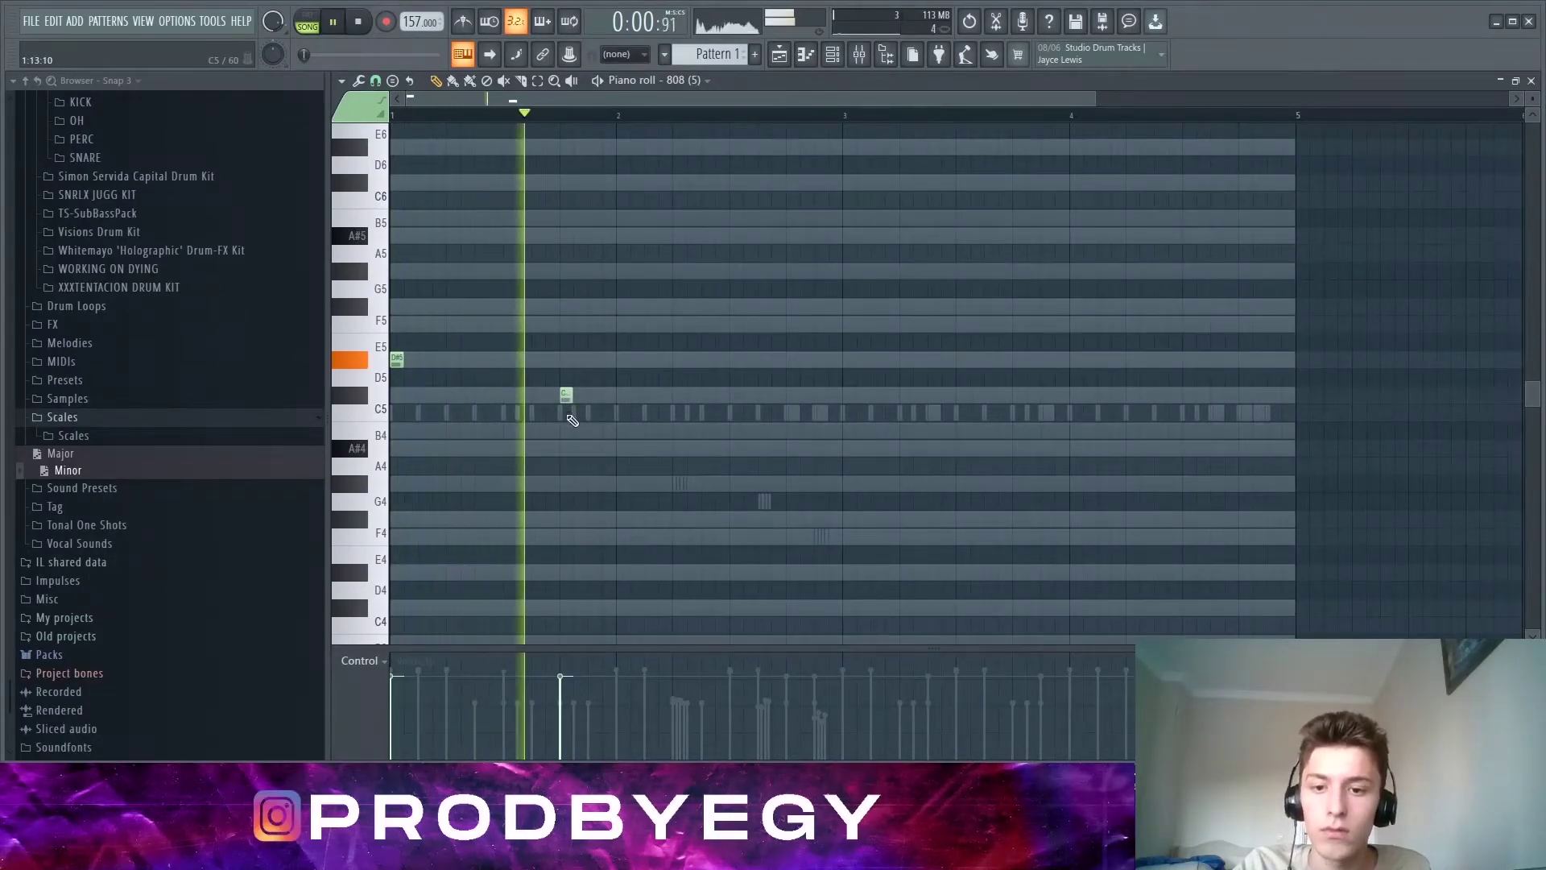
Step: Add C#5 808 notes at steps 1 and 5 of bar 3, and B4 notes at bar 3 step 13 and bar 4 step 5
left_click(850, 394)
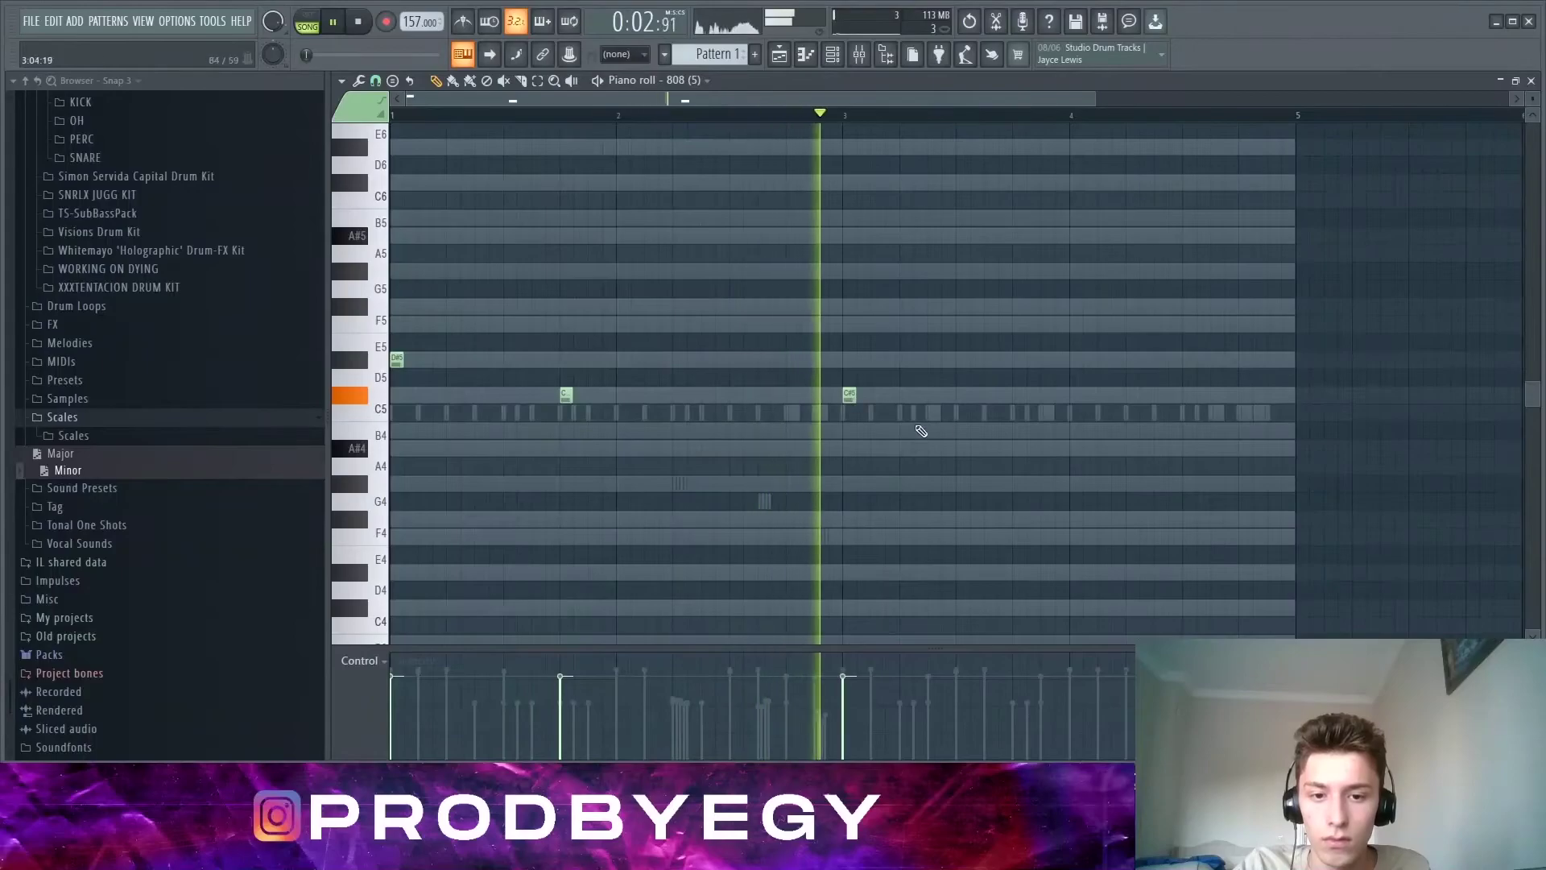
left_click(963, 394)
key("space")
left_click_drag(963, 398, 906, 397)
key("space")
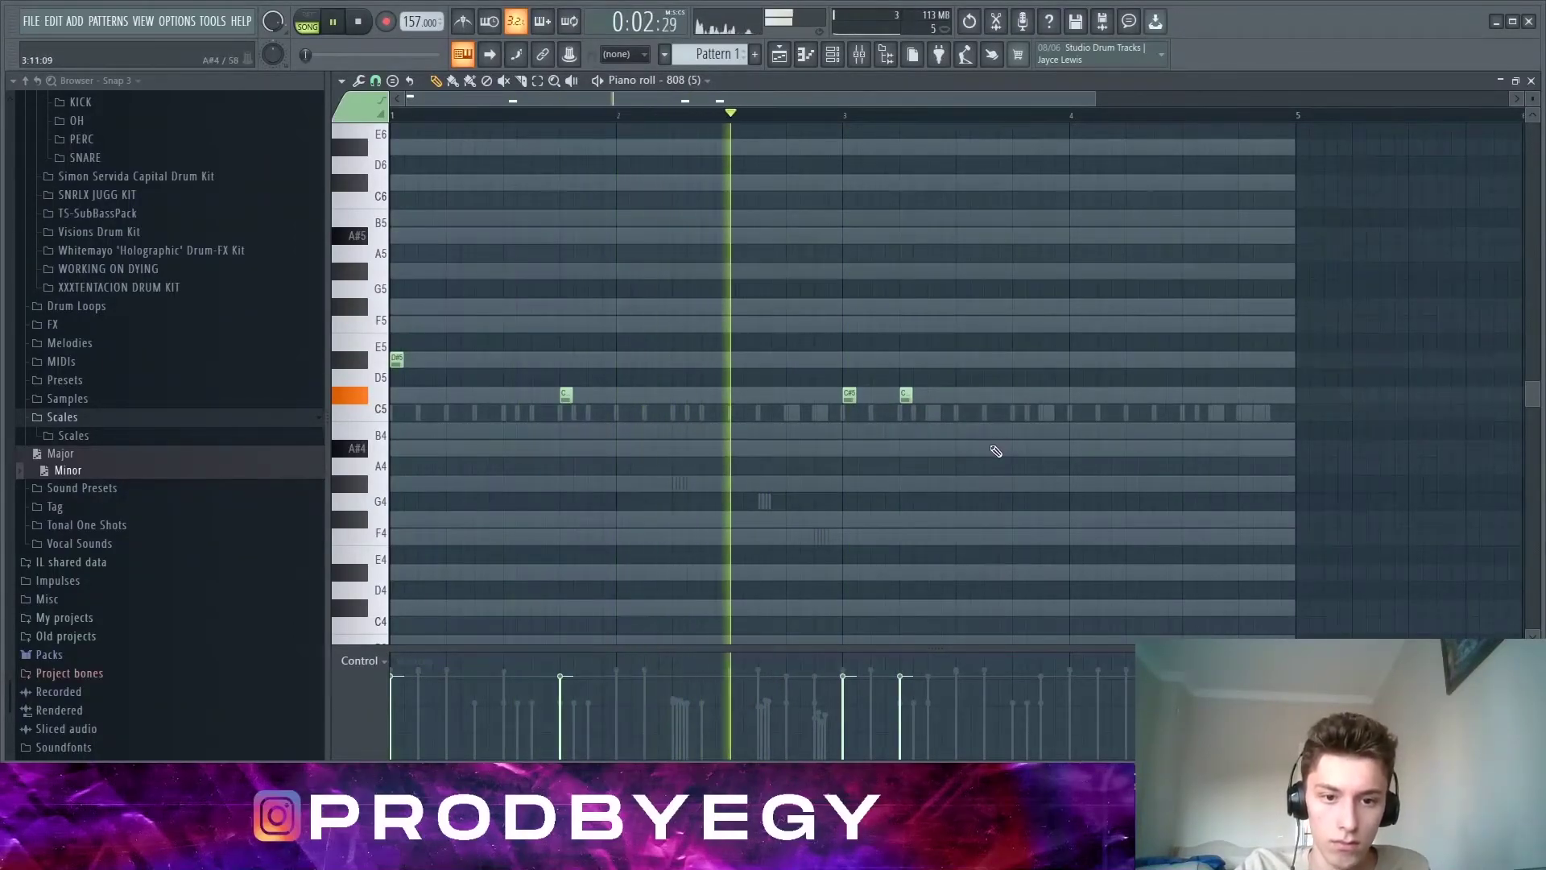
left_click(1015, 430)
left_click(1129, 430)
scroll(1192, 482, "down", 2)
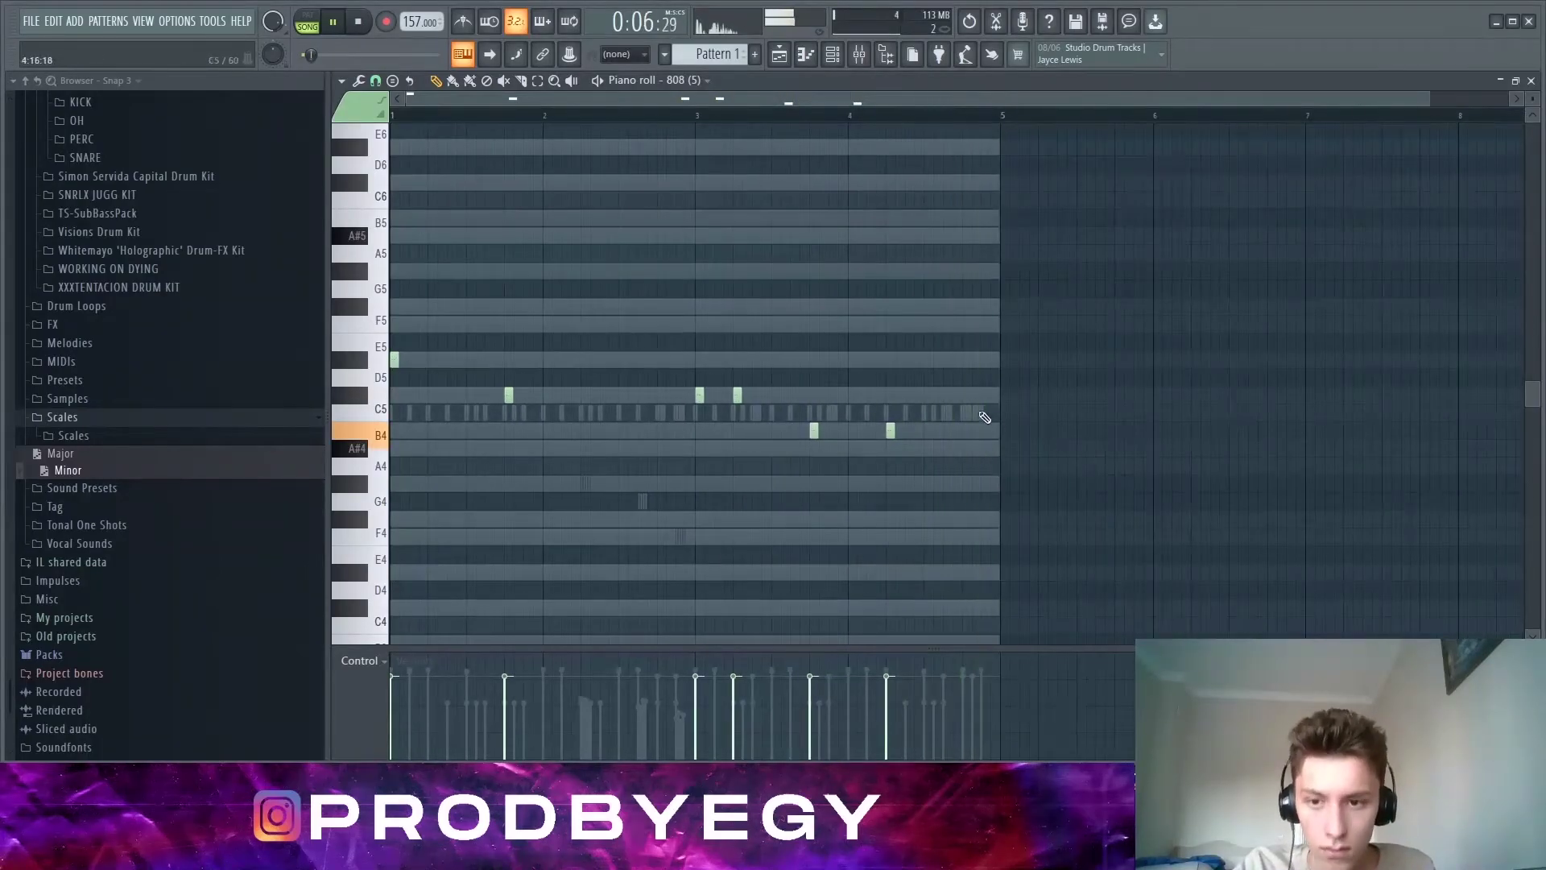
Step: Stop playback and duplicate the Pattern 1 clip five times along Track 2 of the playlist
left_click(778, 62)
left_click(779, 57)
key("space")
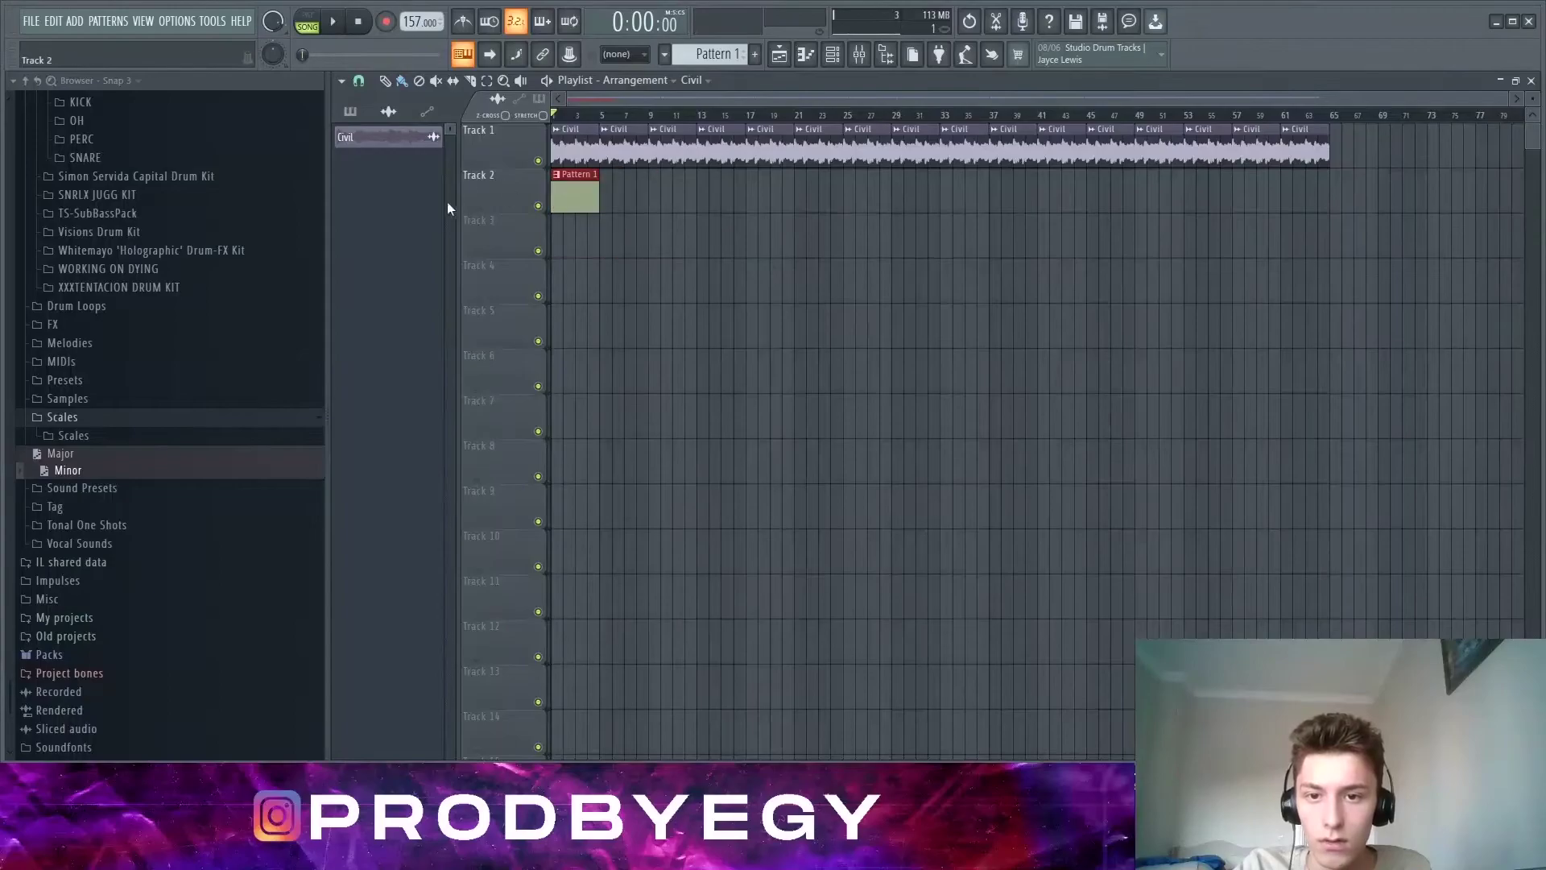
key("ctrl+b")
key("ctrl+b")
key("ctrl+b")
key("ctrl+b")
key("ctrl+b")
Step: Open Pattern 1 in the piano roll, clear the time selection, and listen to the 808 (5) notes with the full beat
double_click(594, 216)
left_click(847, 218)
right_click(614, 232)
double_click(575, 182)
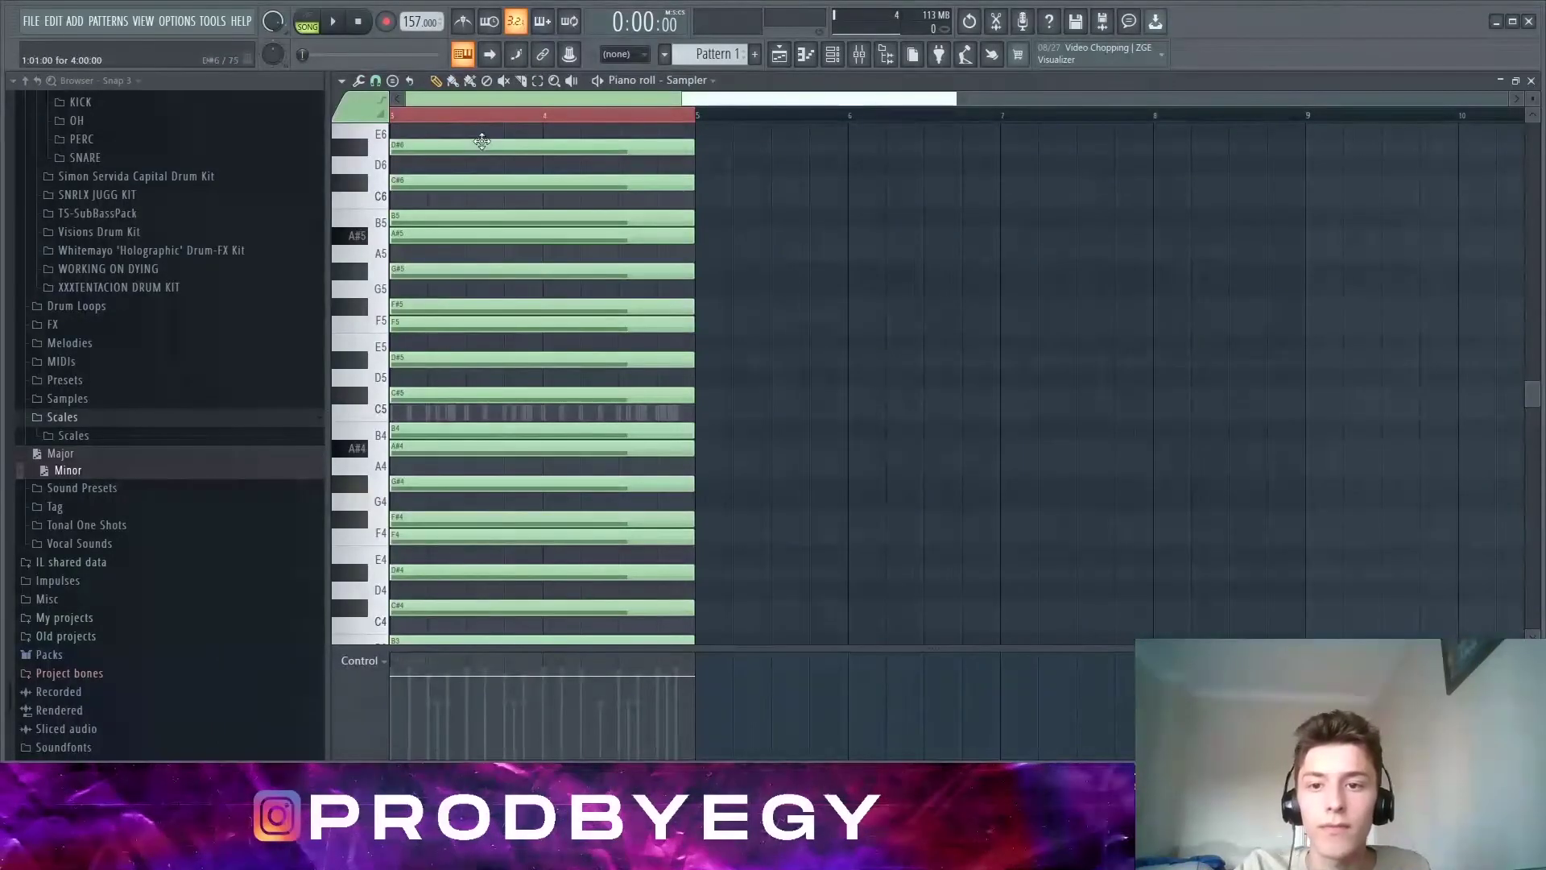
left_click(568, 119)
scroll(562, 124, "down", 2)
key("space")
left_click(686, 80)
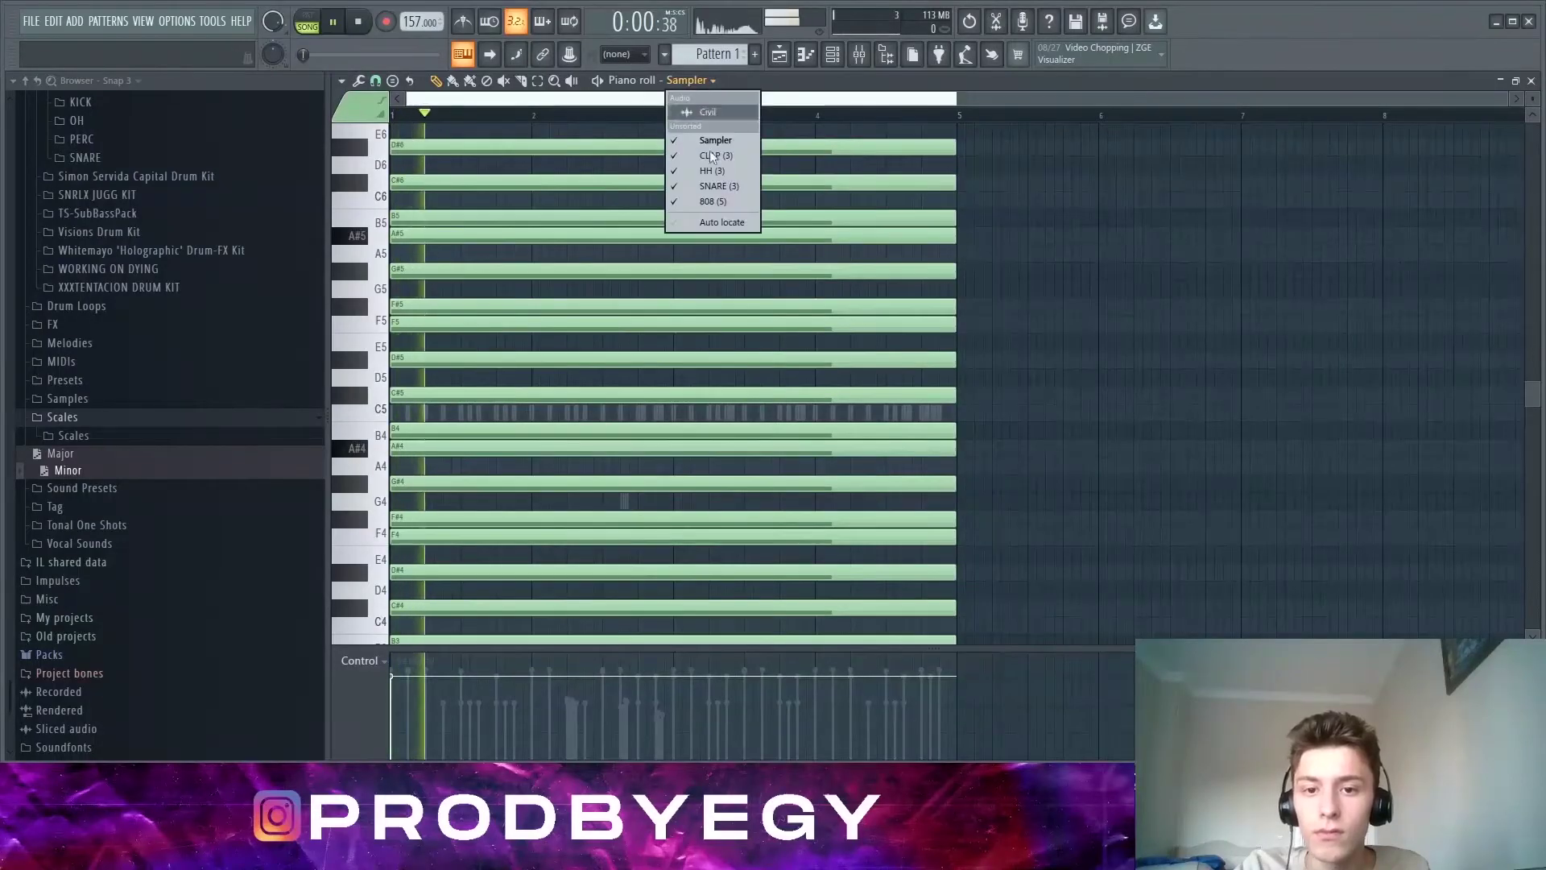
left_click(708, 207)
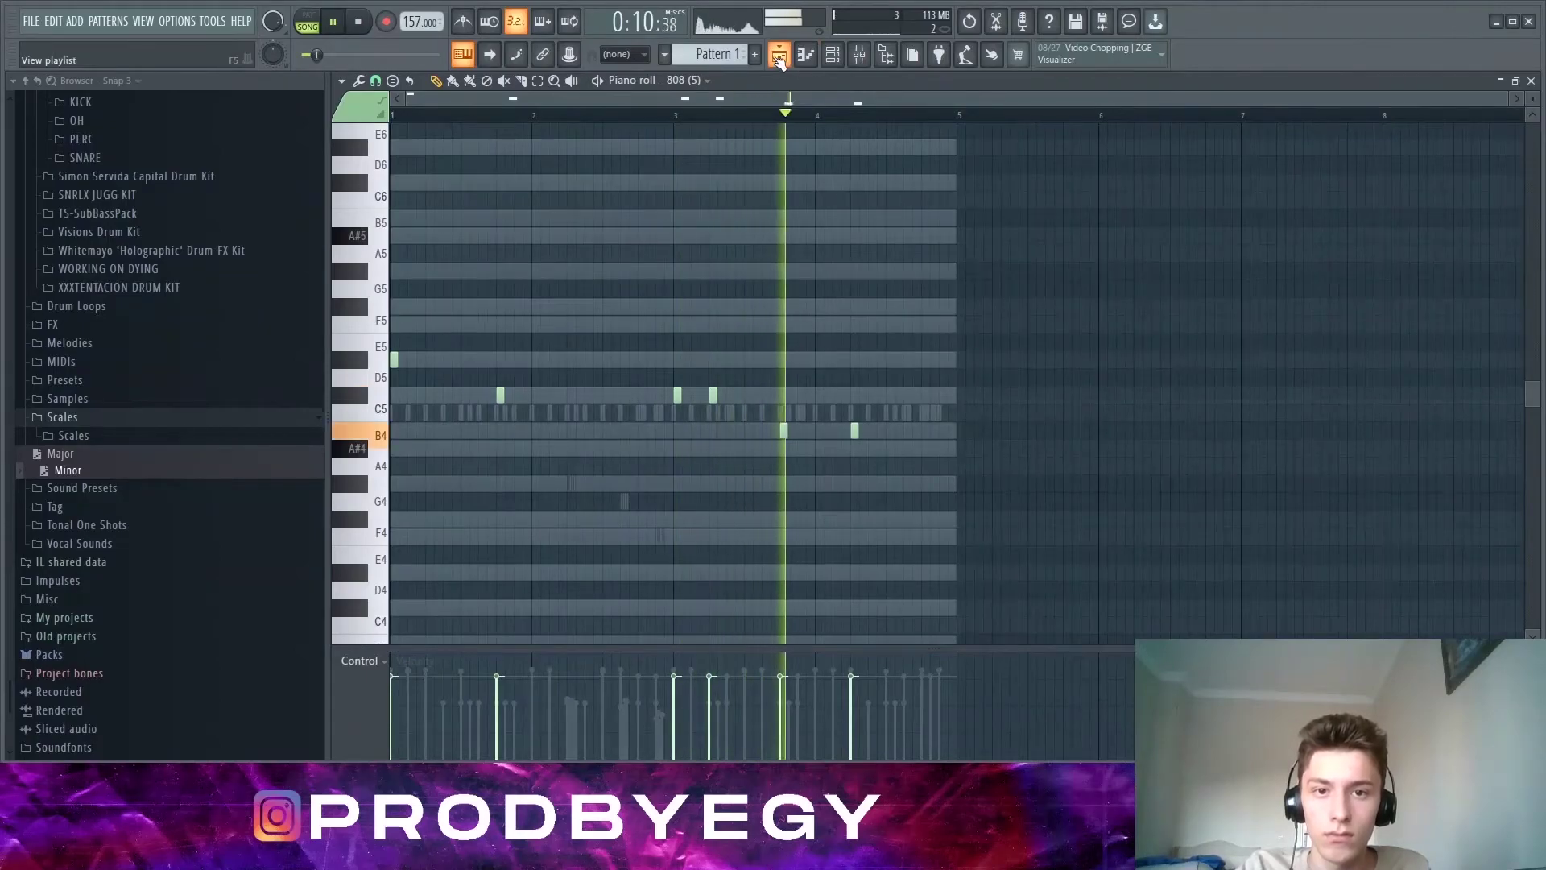
key("space")
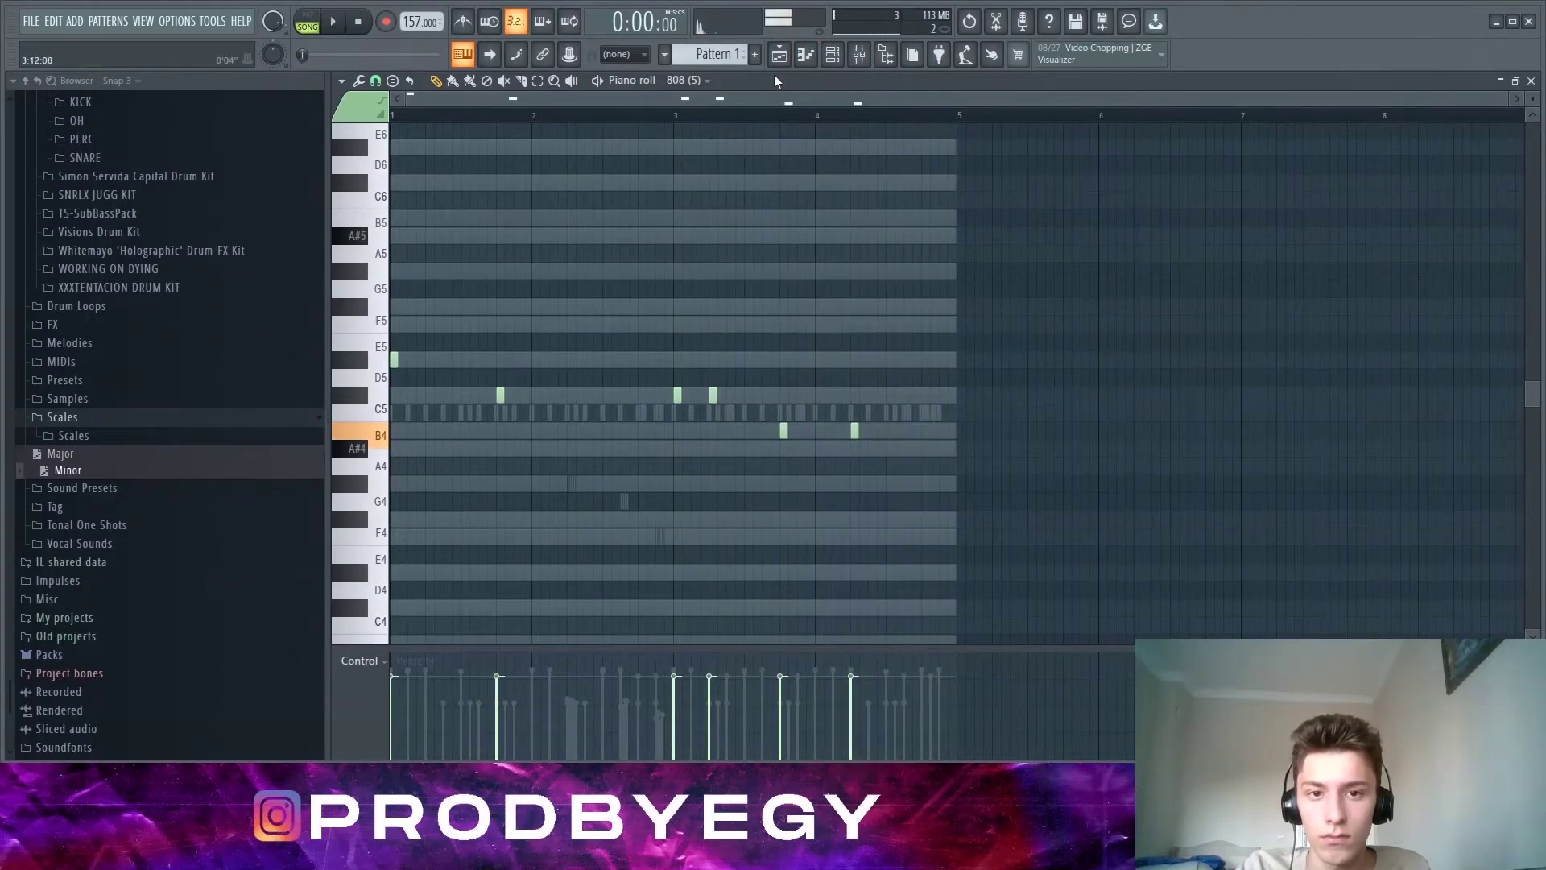
Step: Return to the playlist and split Pattern 1 by channel into separate instrument patterns
left_click(778, 55)
scroll(618, 141, "up", 2)
left_click(666, 55)
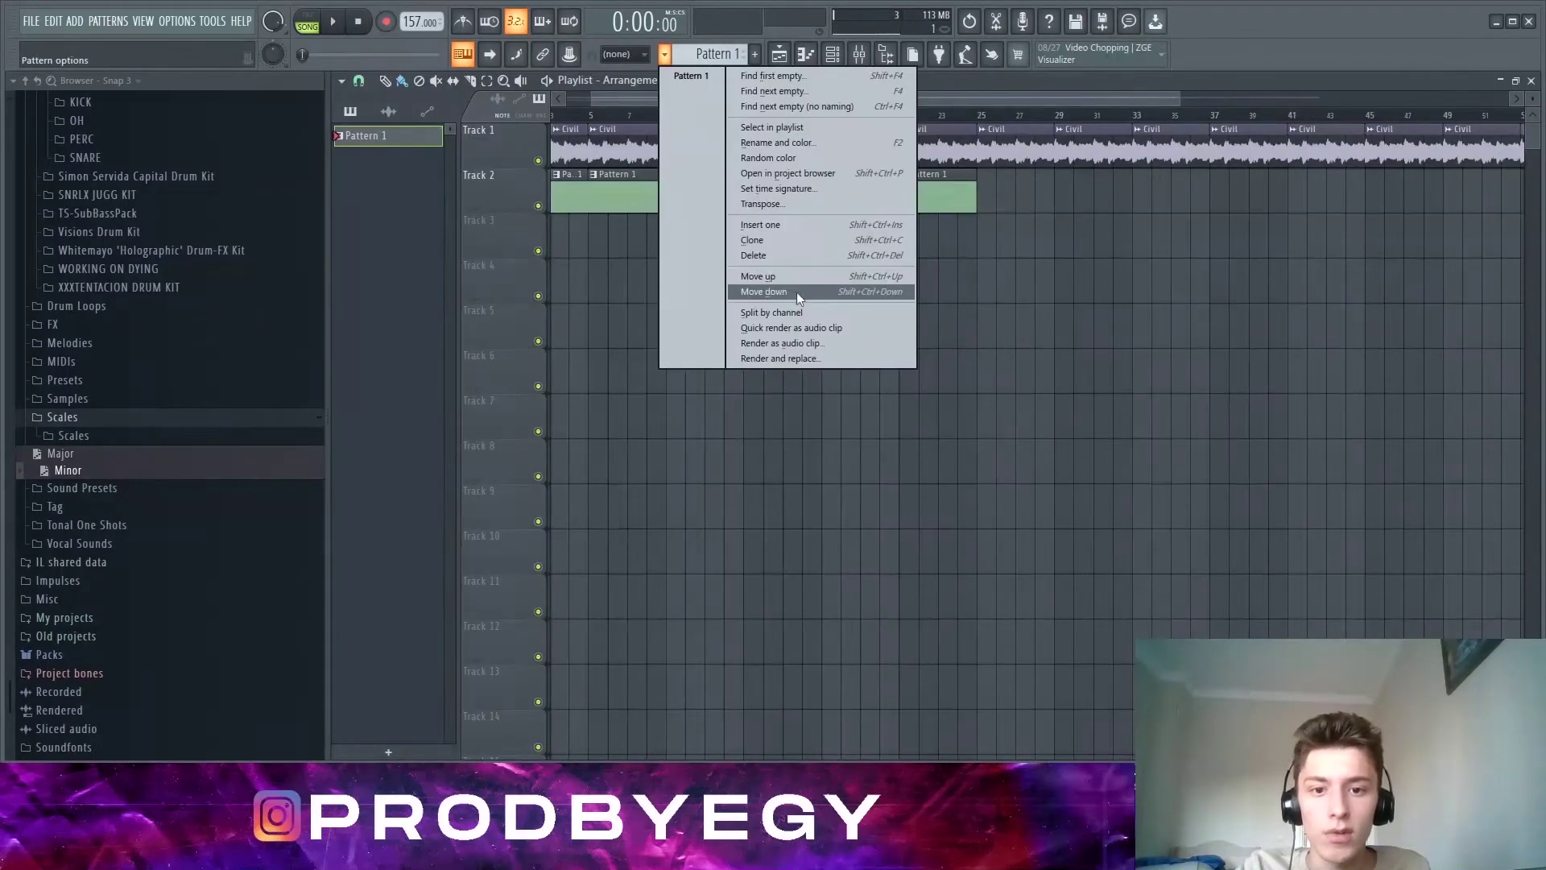
left_click(771, 312)
left_click_drag(572, 188, 918, 198)
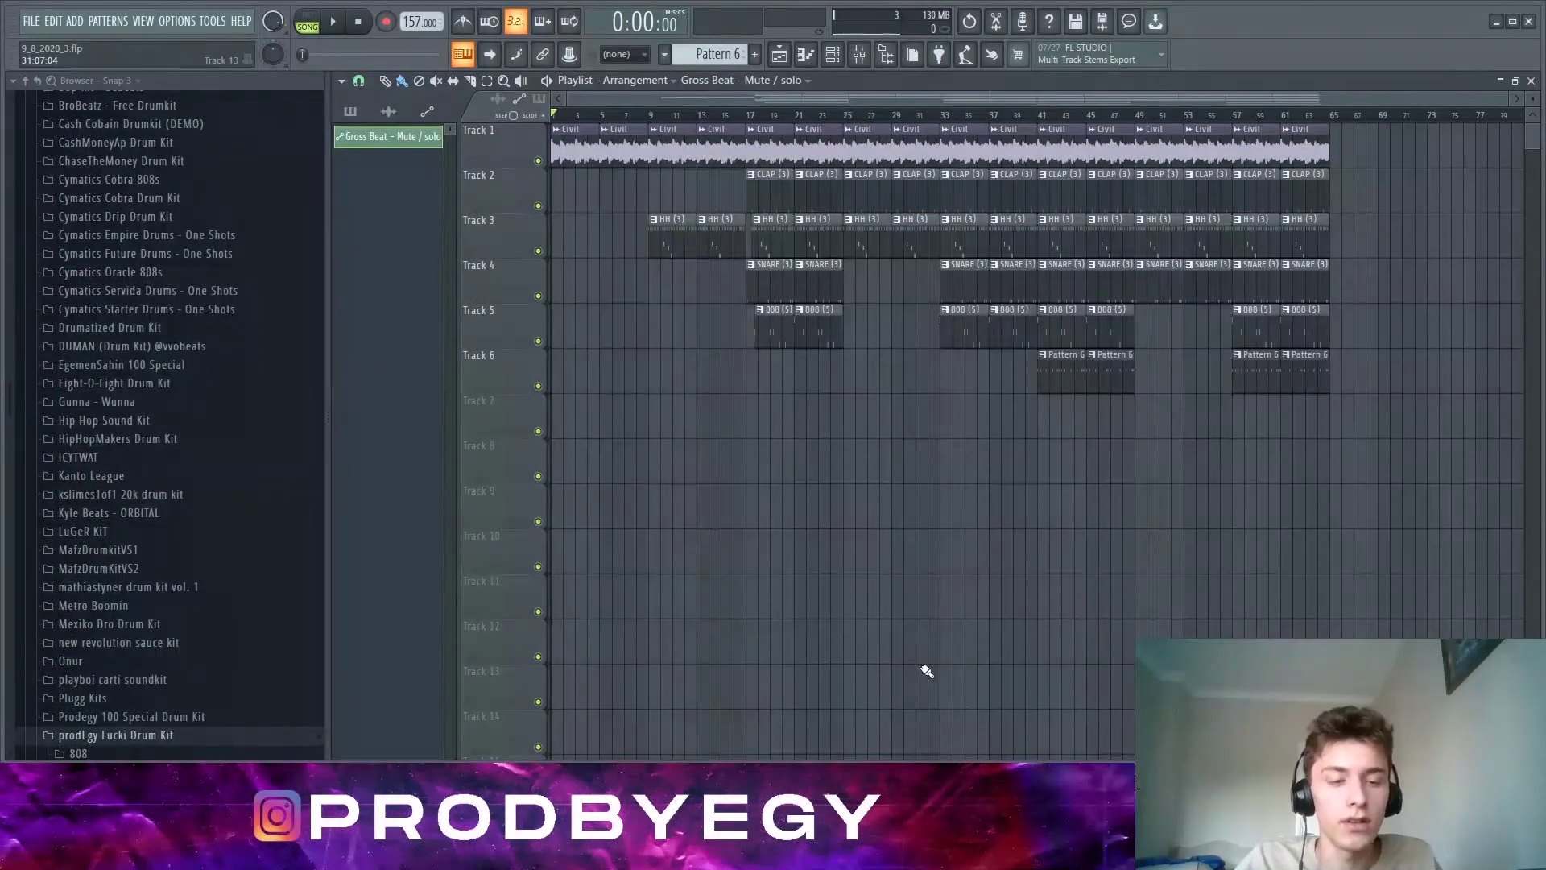
Step: Open the Pattern 6 clip's KICK (2) notes in the piano roll and listen to them in pattern mode
left_click_drag(1406, 482, 1076, 496)
double_click(1066, 377)
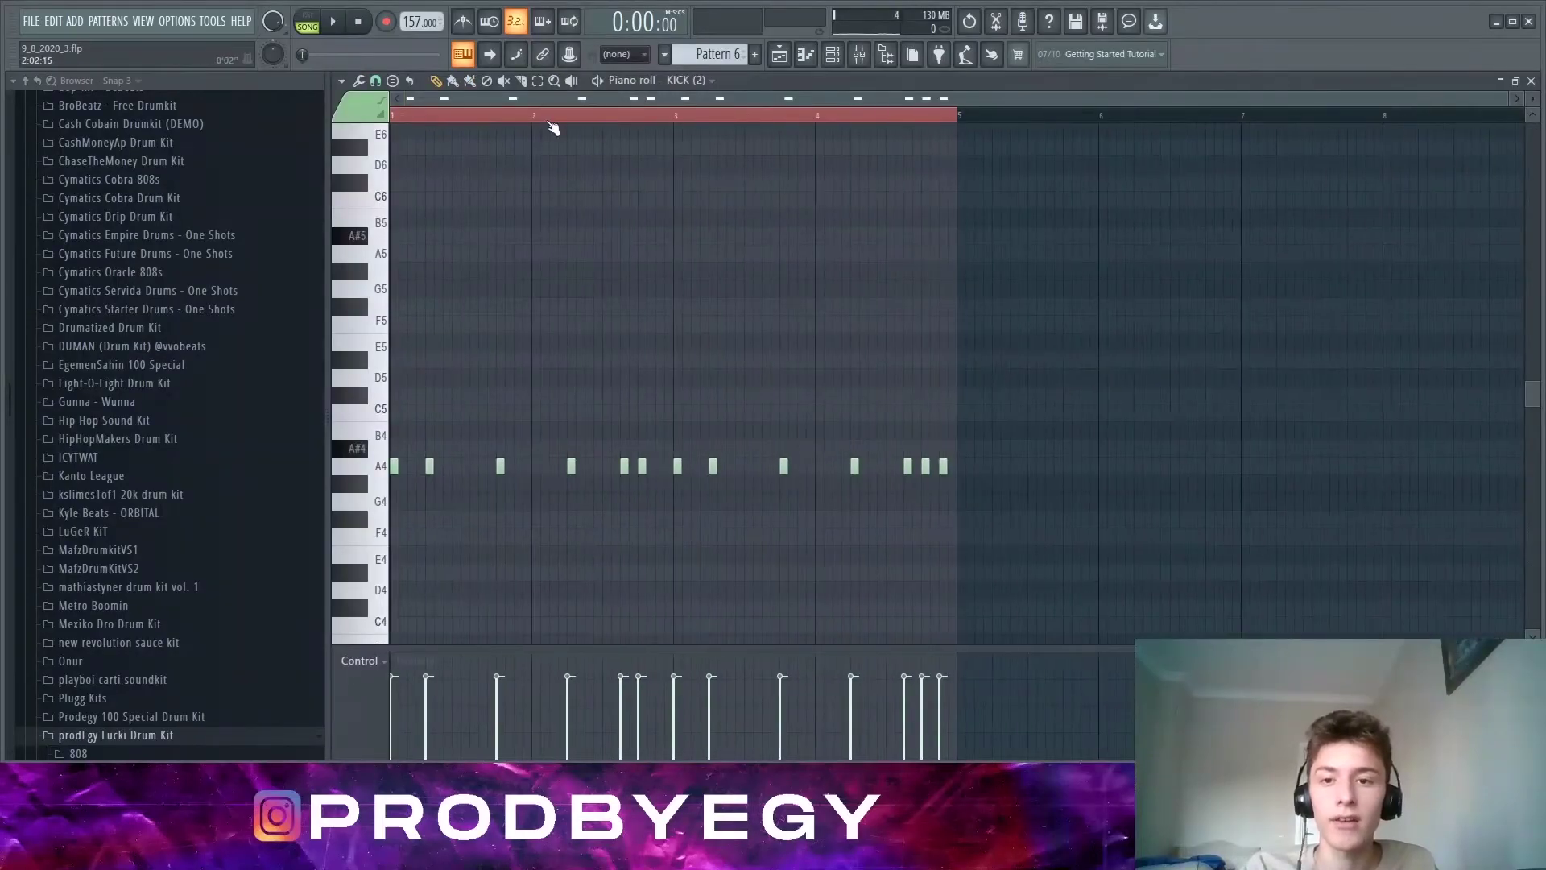
left_click(317, 27)
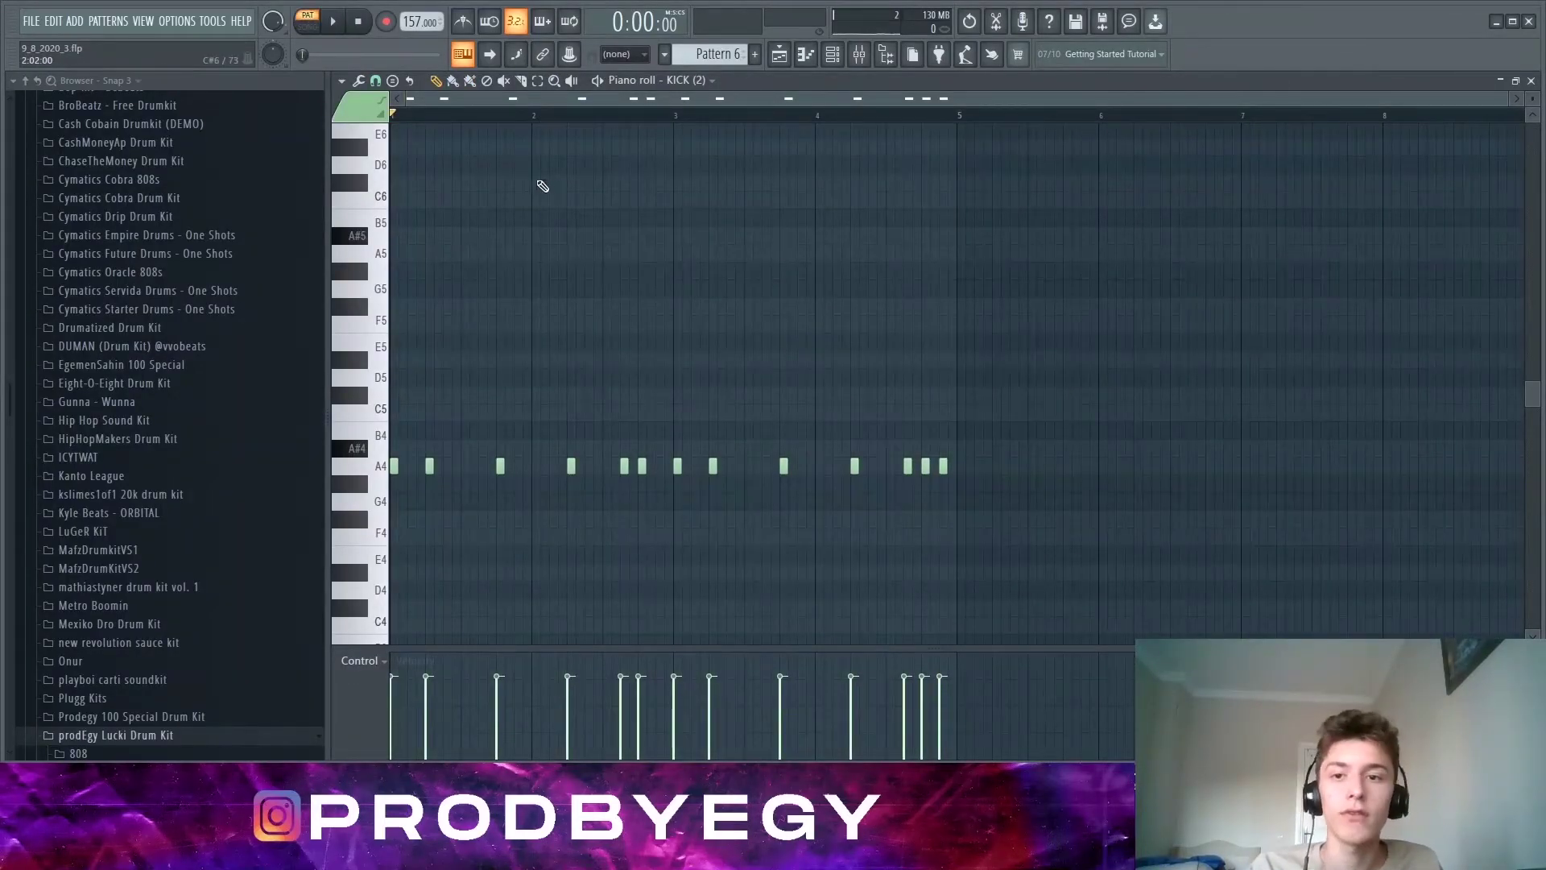
key("space")
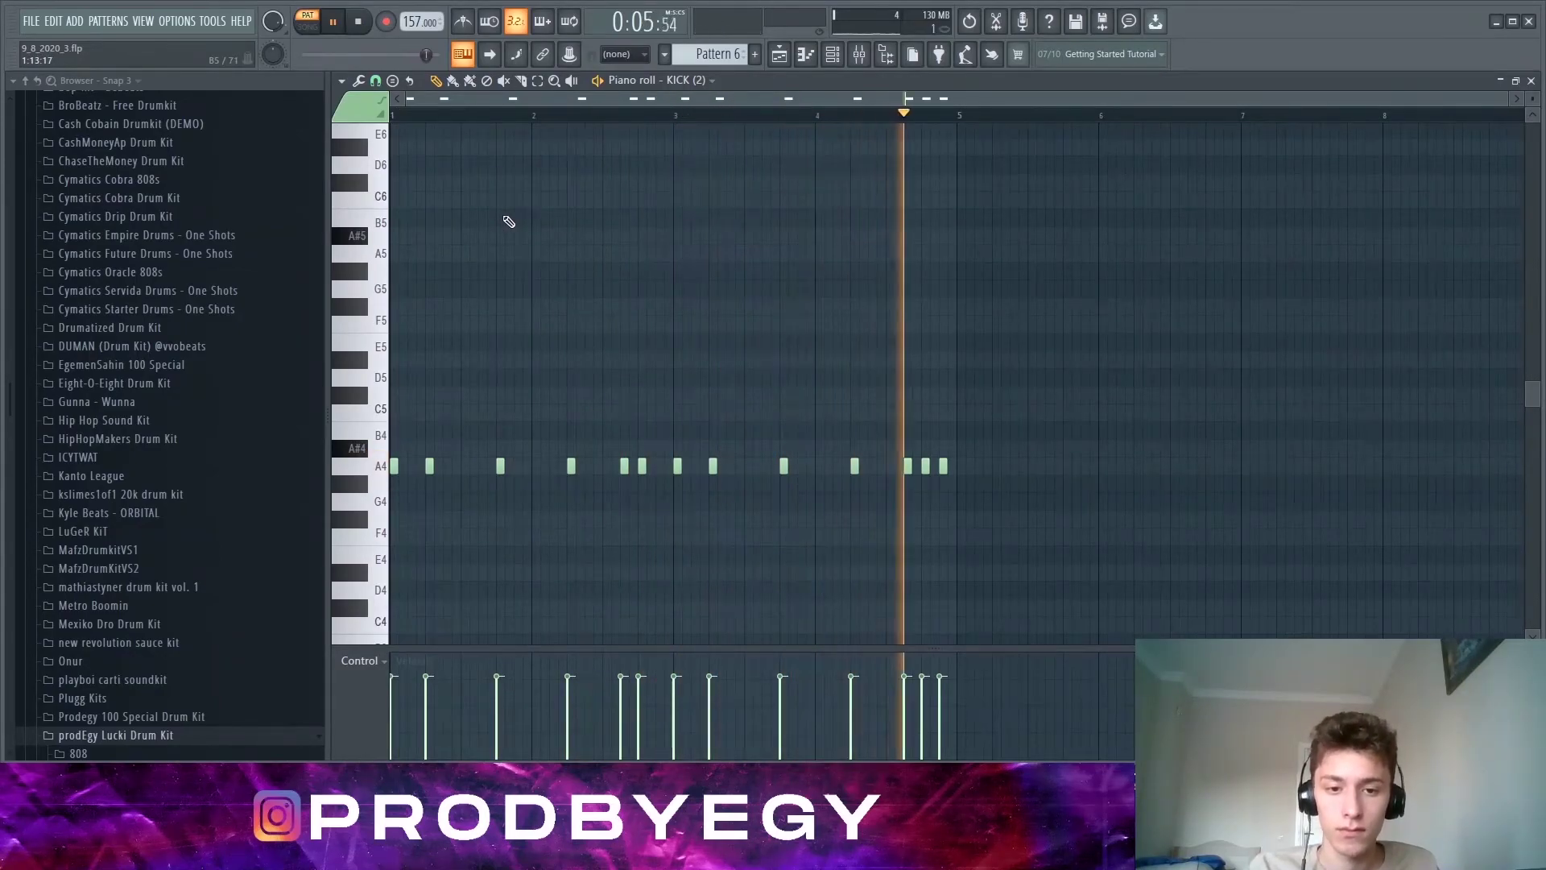
key("space")
Step: Open the mixer and inspect the Gross Beat effect on the Civil track
left_click(778, 54)
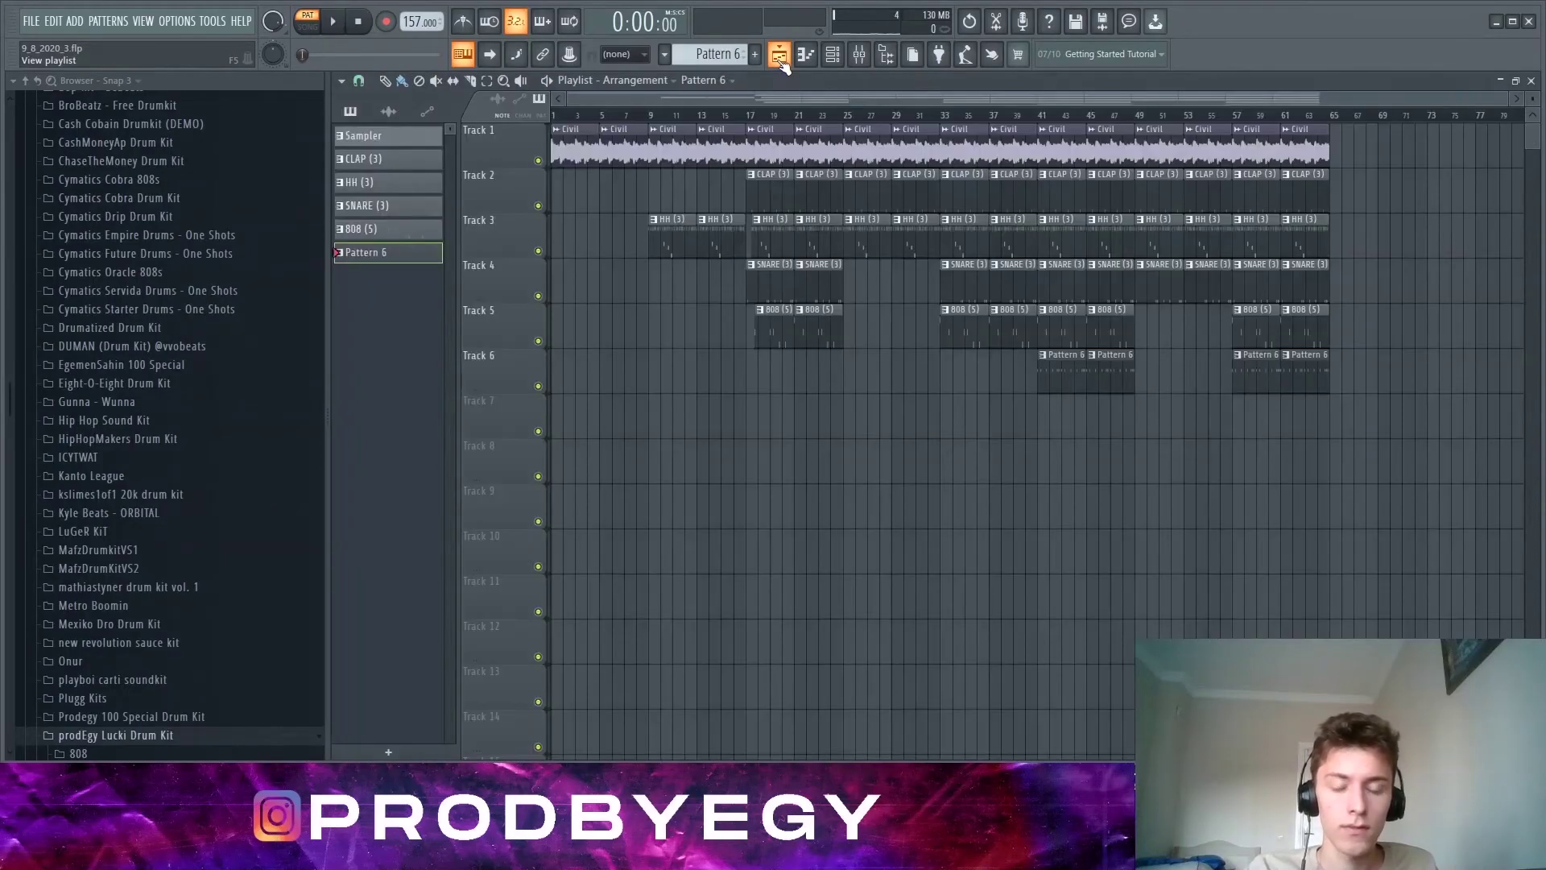
left_click(859, 54)
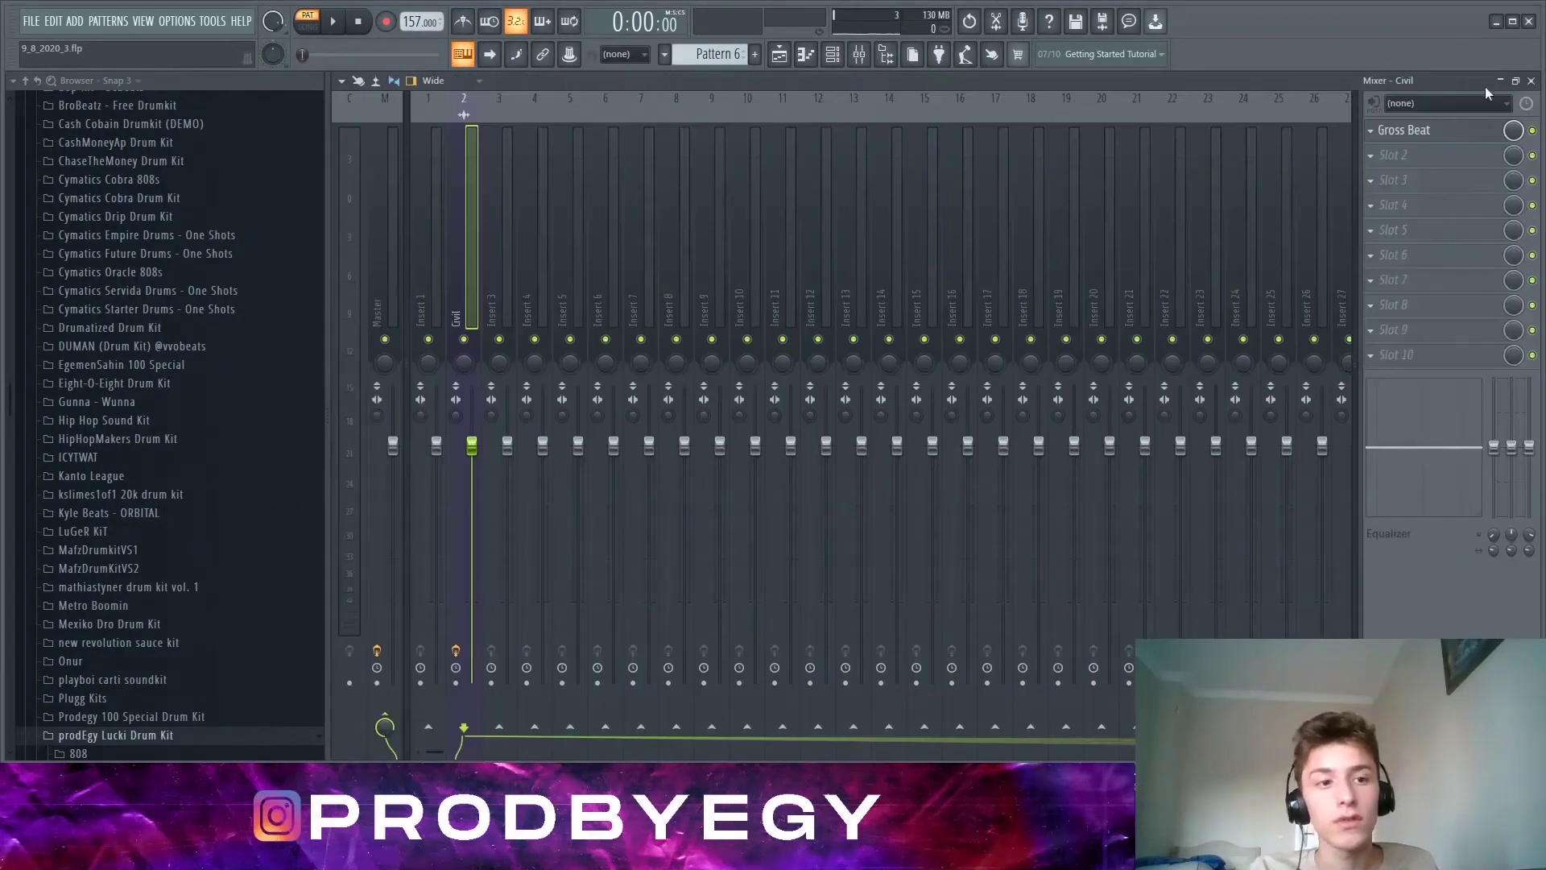
left_click(1426, 131)
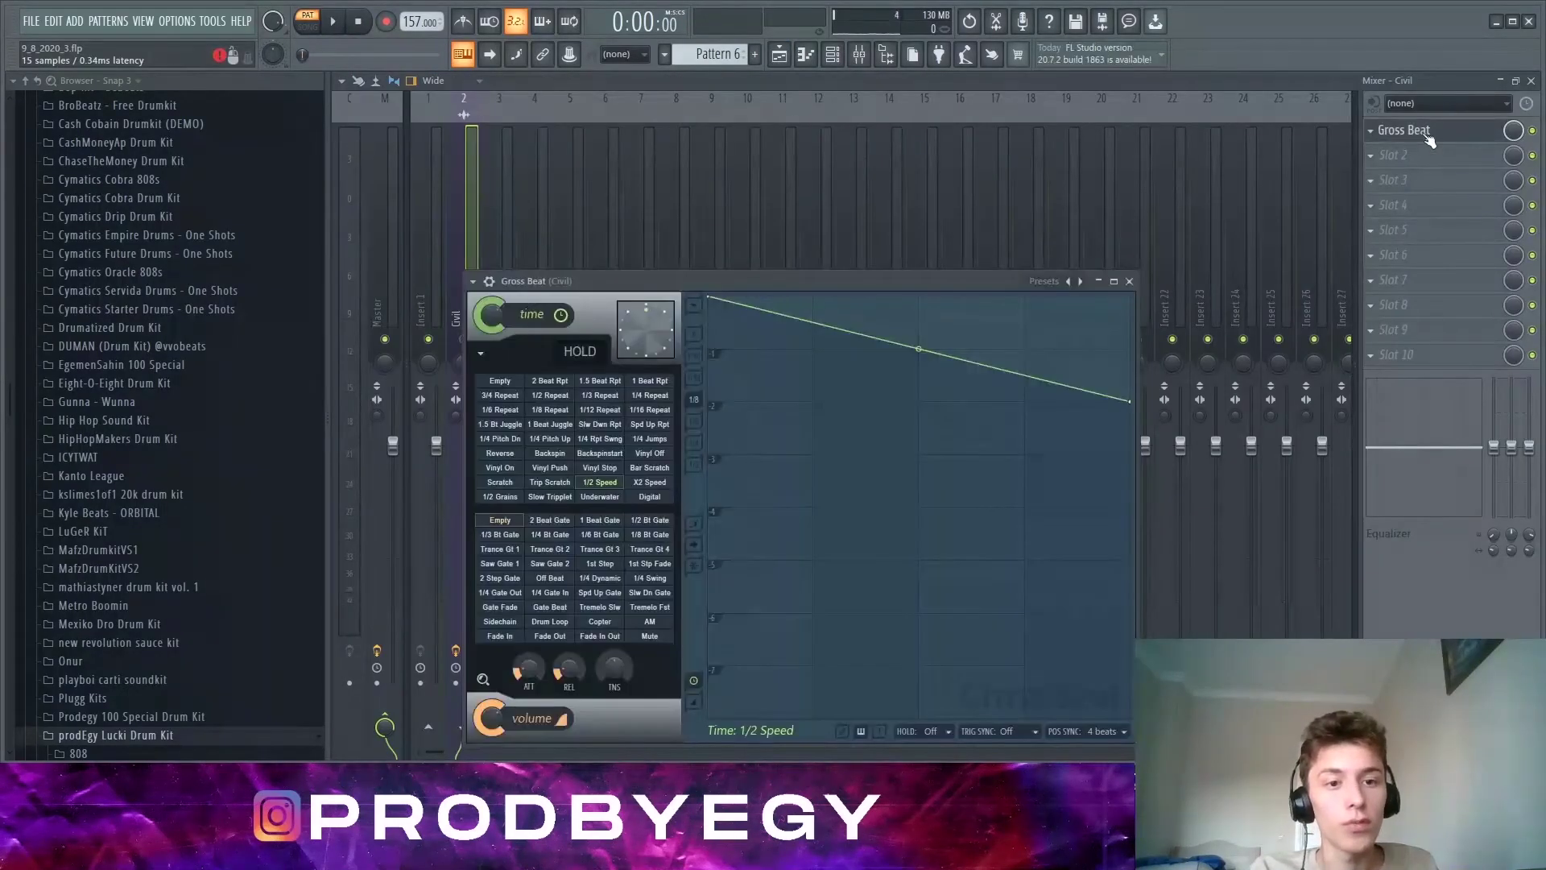
left_click(1130, 282)
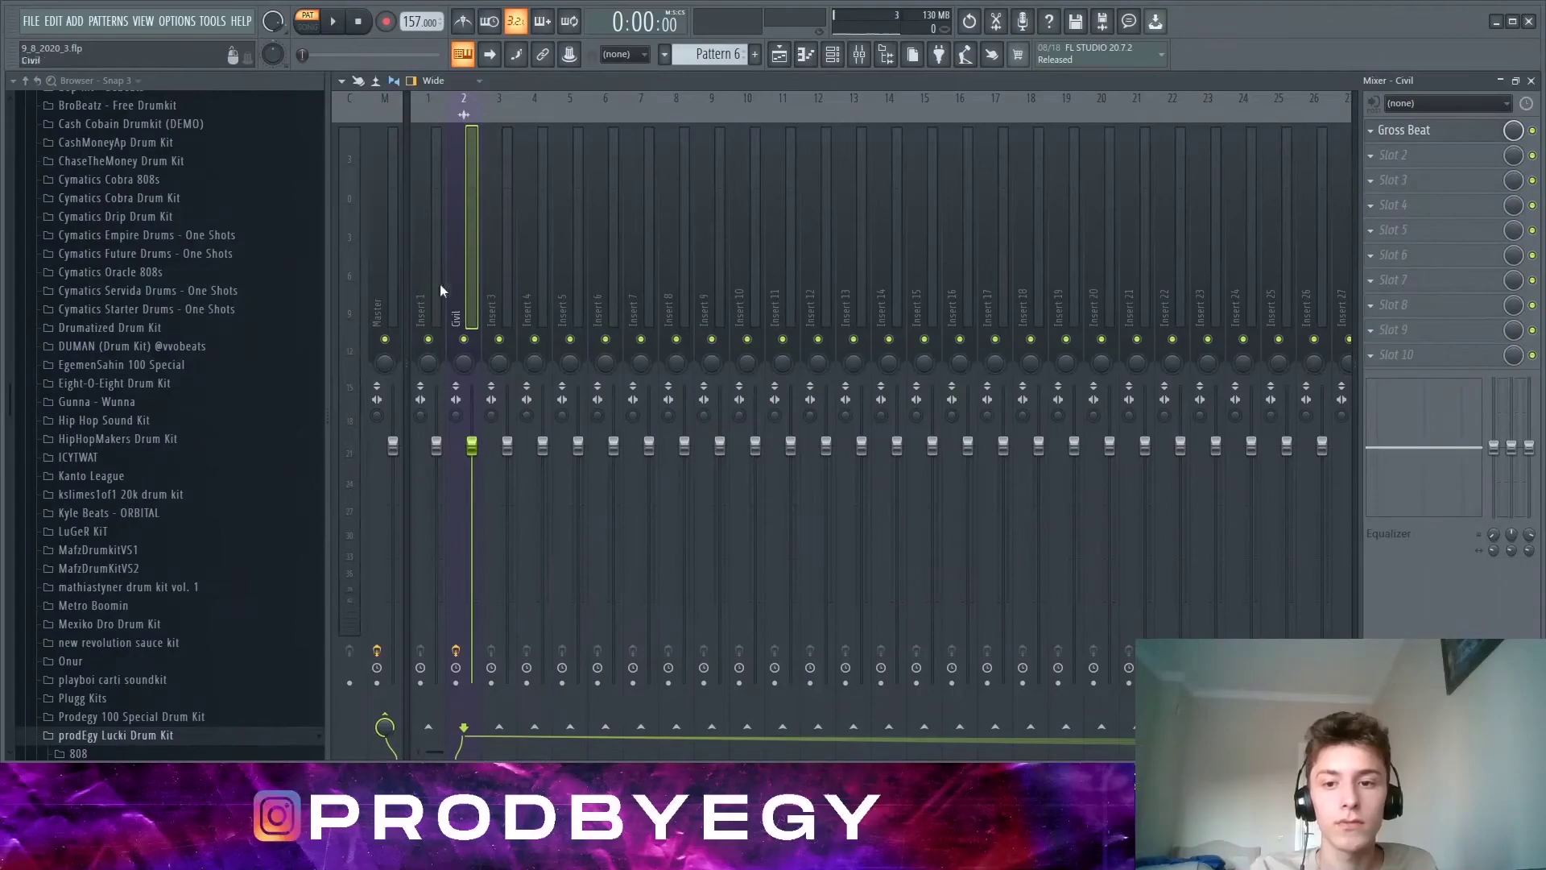
Step: Add Fruity Reeverb 2 to slot 2 of the Civil mixer track and apply its Small Studio preset
left_click(1395, 165)
mouse_move(1418, 176)
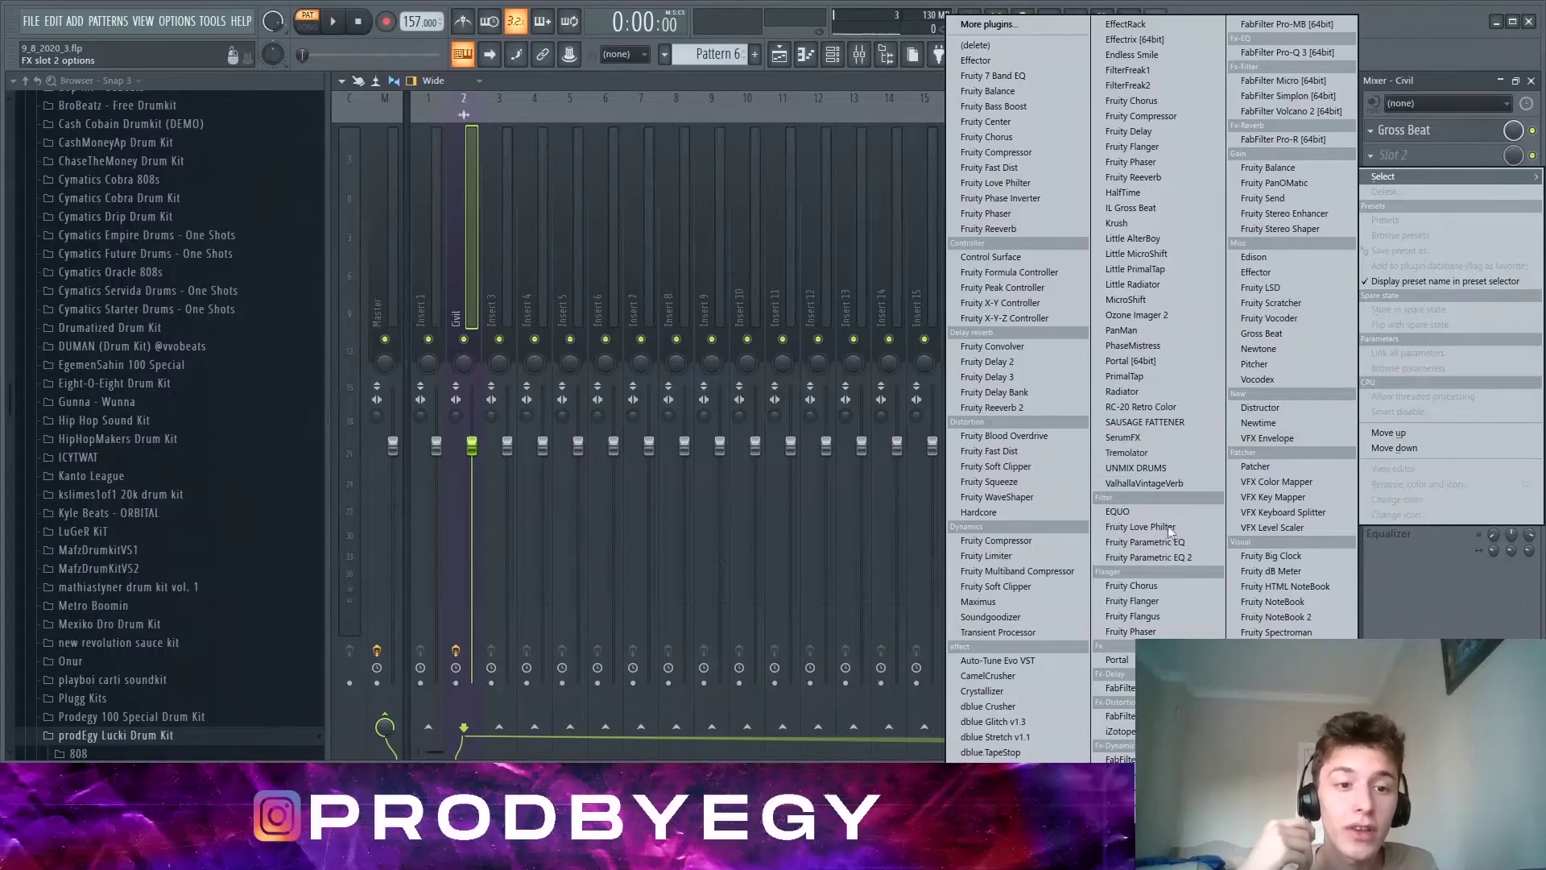
left_click(1042, 410)
right_click(863, 303)
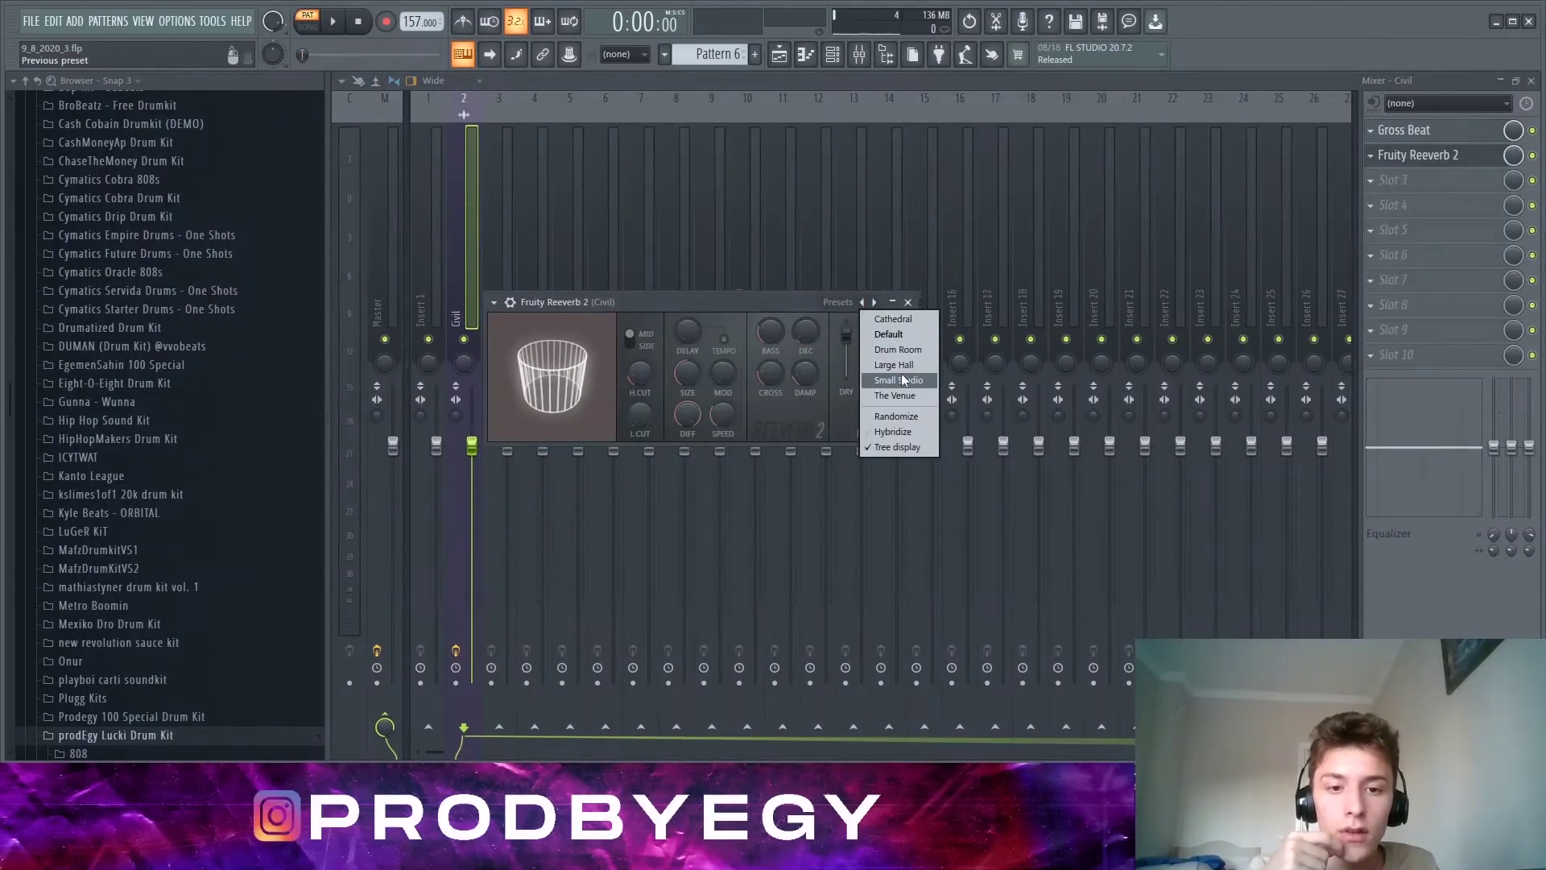
left_click(902, 380)
left_click(908, 302)
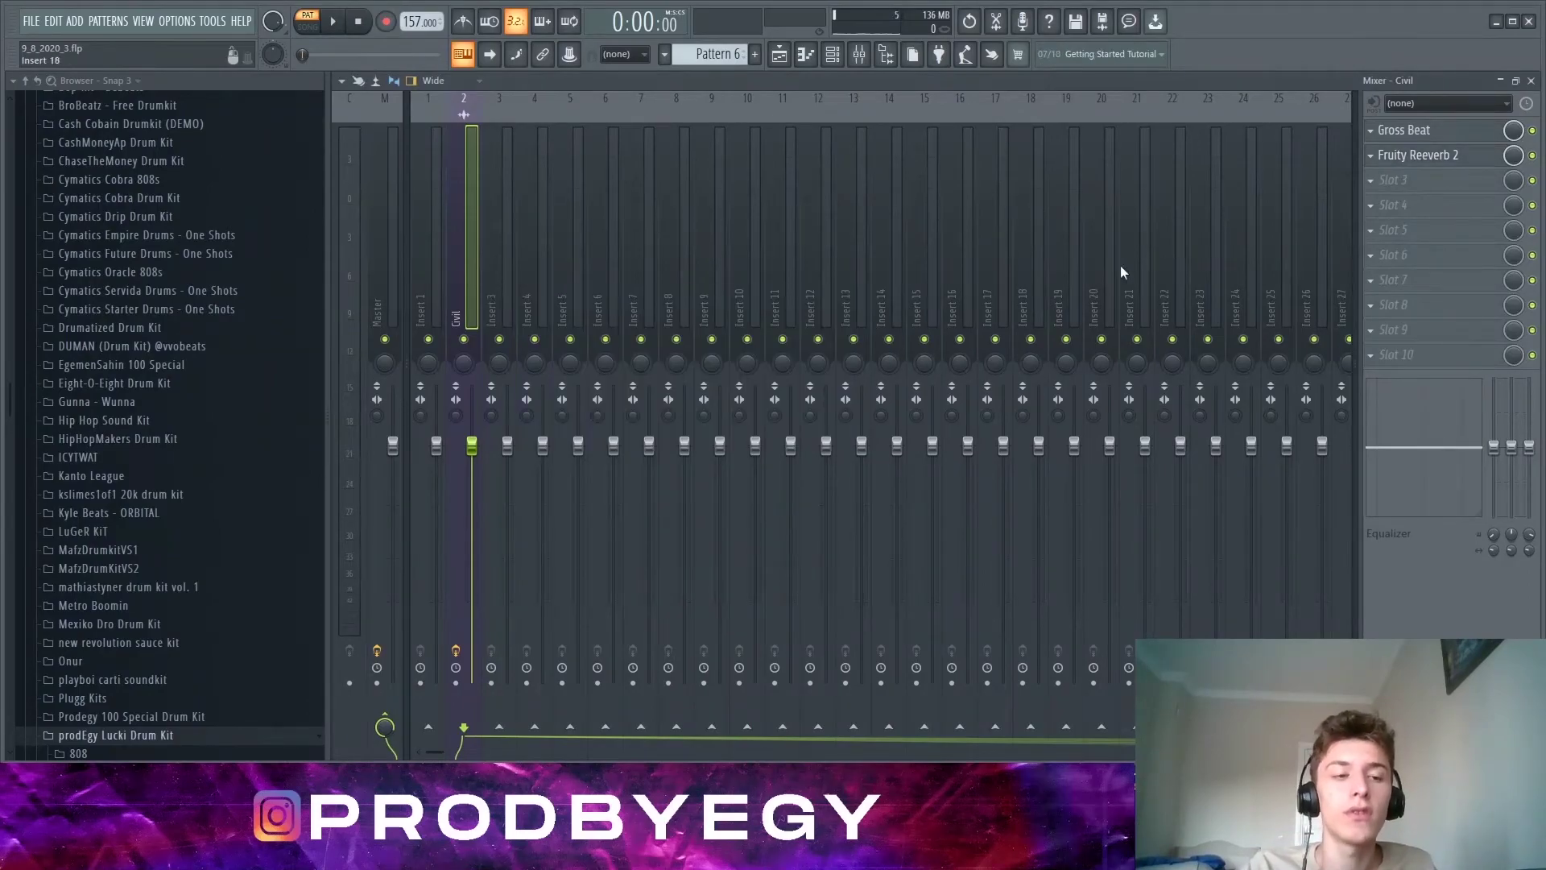
Step: Replace Gross Beat in slot 1 of the Civil mixer track with HalfTime, keeping the plugin's initial settings
left_click(1416, 130)
left_click(1130, 279)
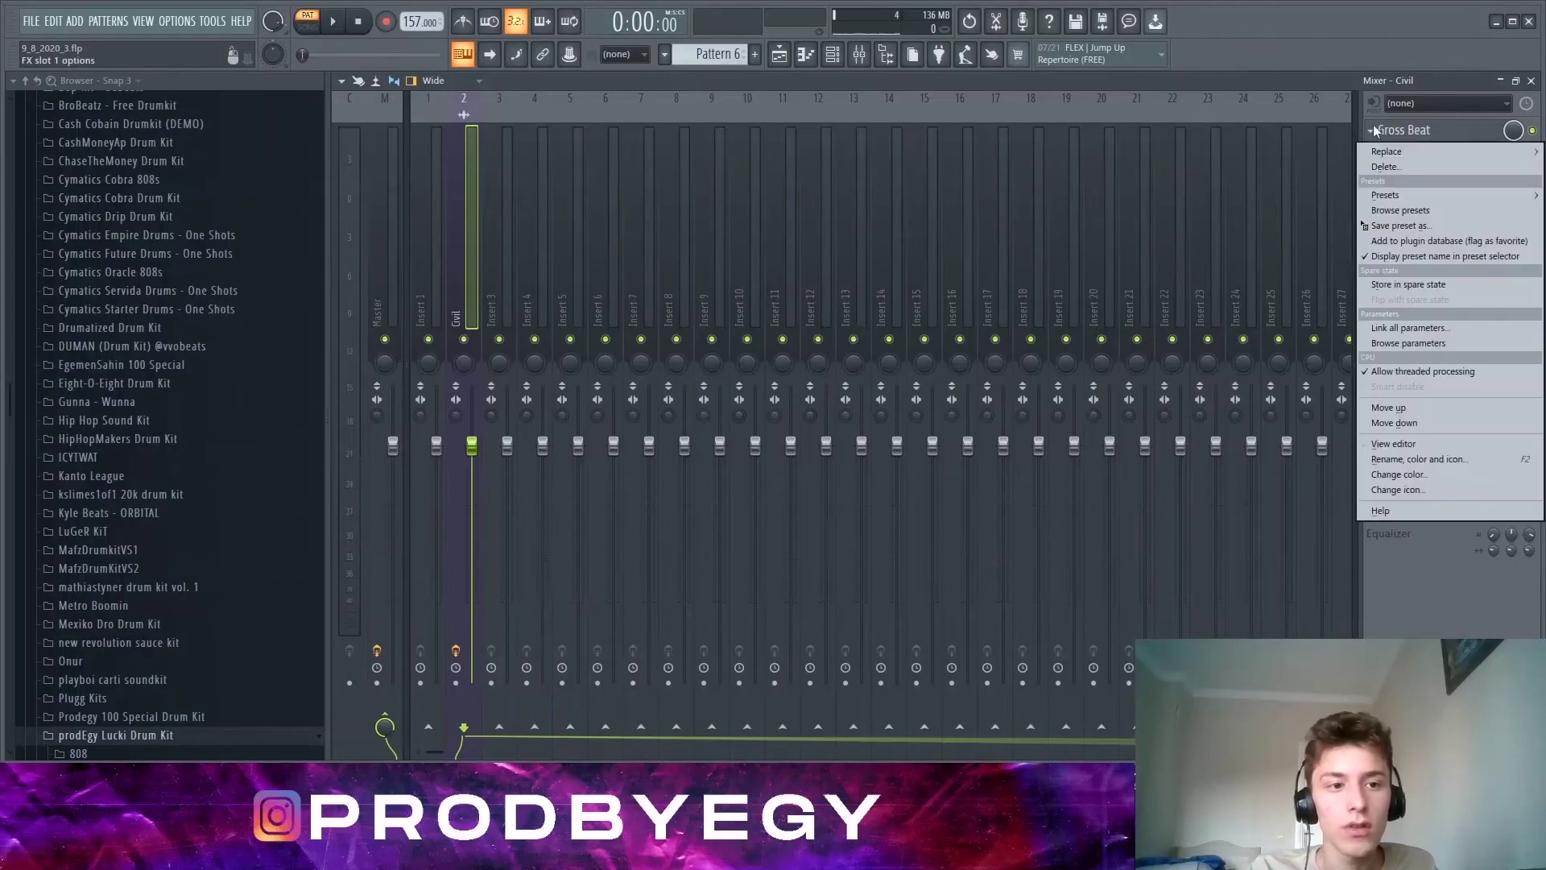
right_click(1397, 141)
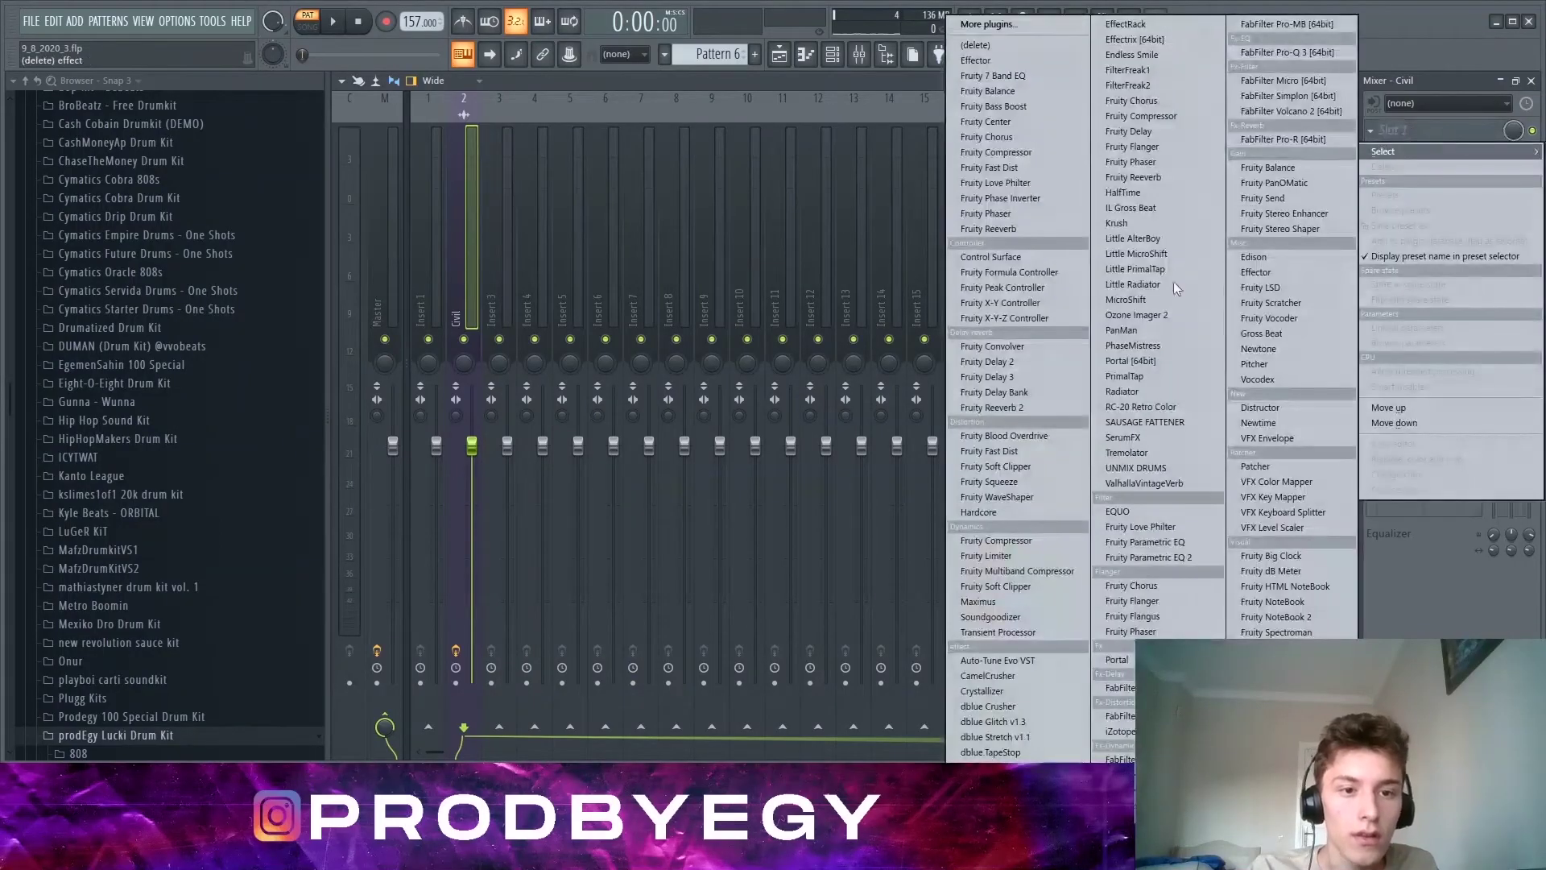
left_click(1152, 198)
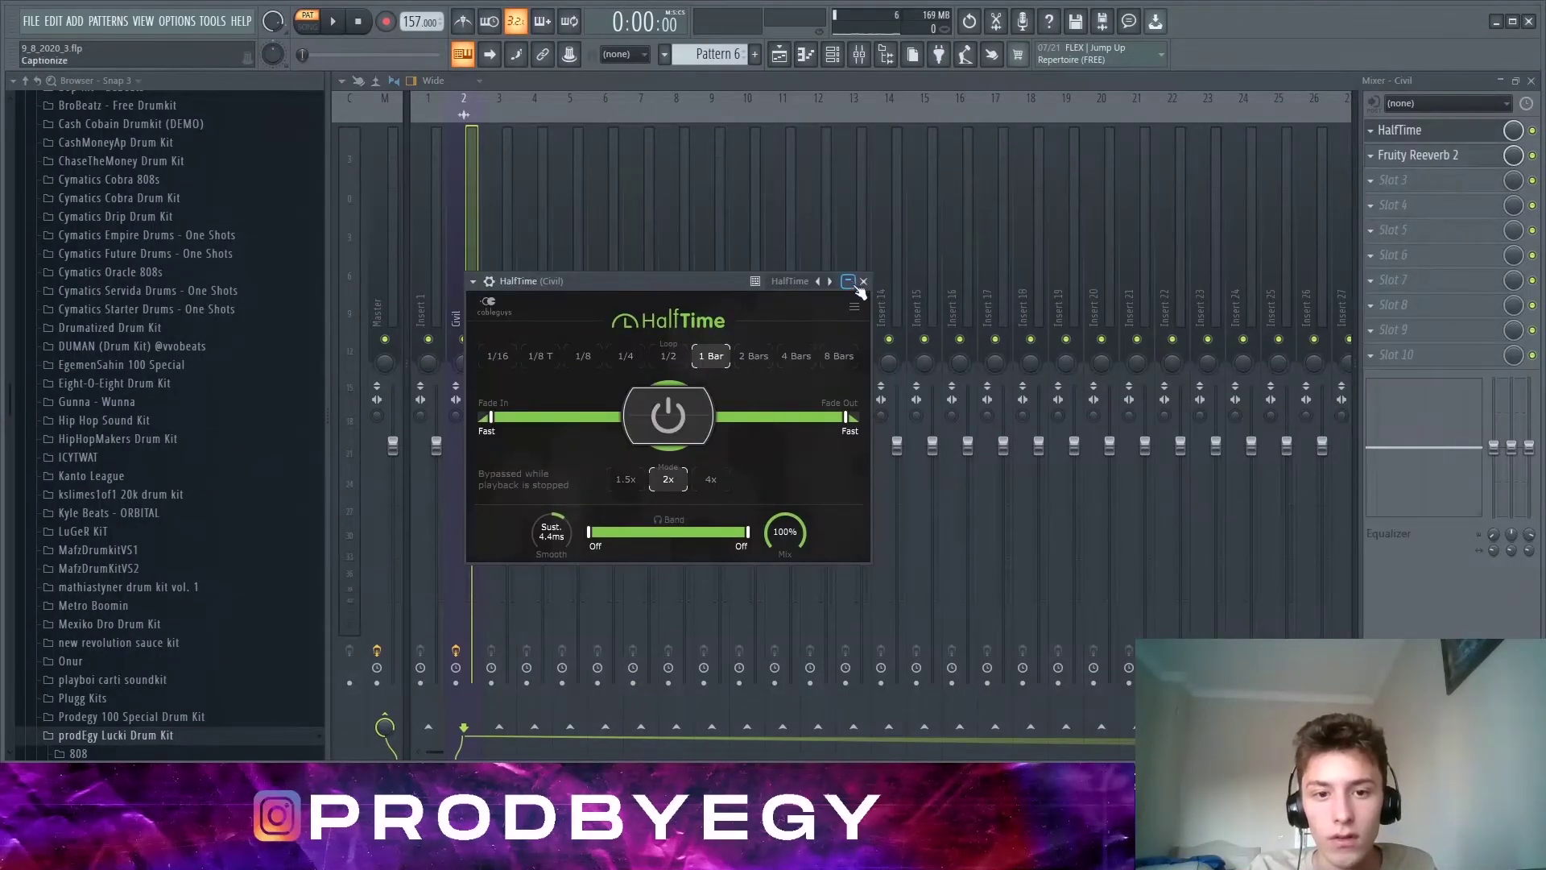
left_click(861, 281)
Step: Review the full arrangement in the playlist, selecting all clips on Tracks 1 to 6 and deselecting them
left_click(778, 55)
scroll(793, 118, "down", 2)
left_click_drag(644, 117, 448, 96)
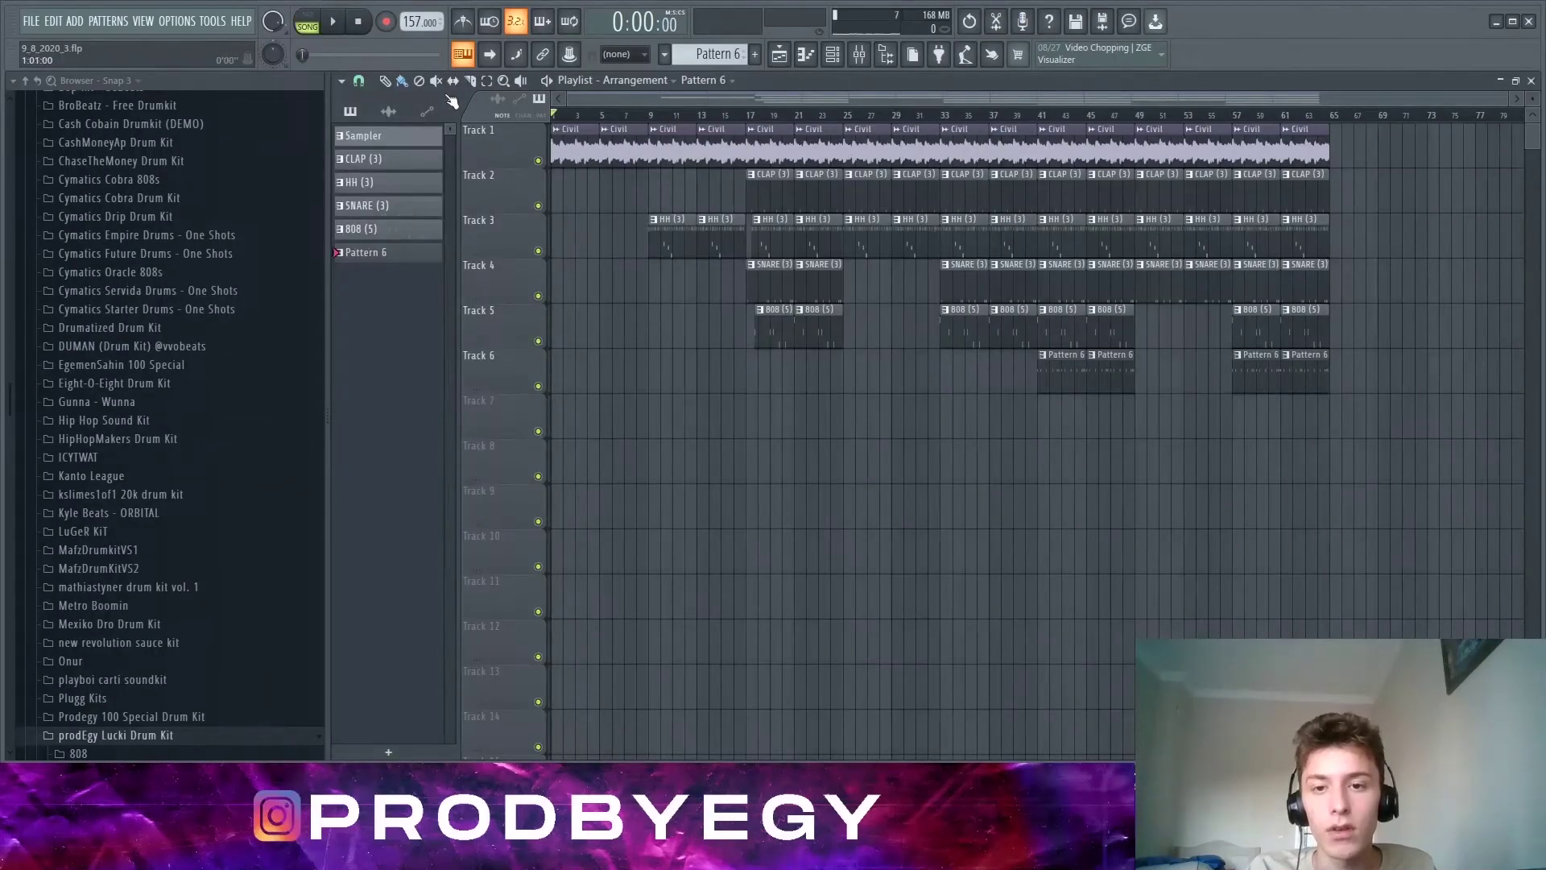
left_click_drag(1401, 484, 552, 124, "ctrl")
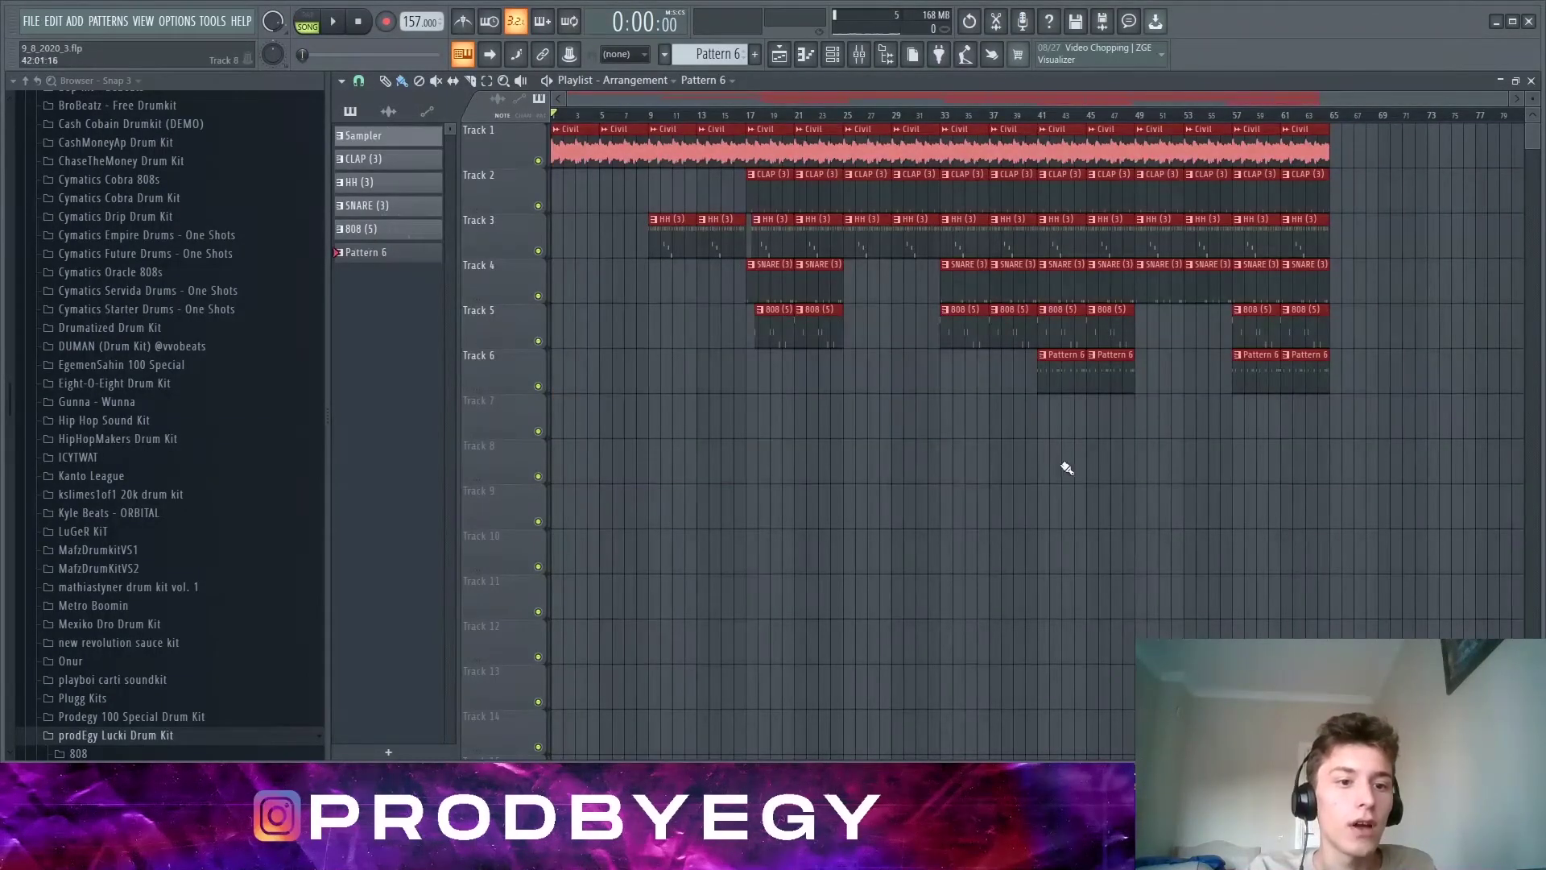
left_click(1007, 462)
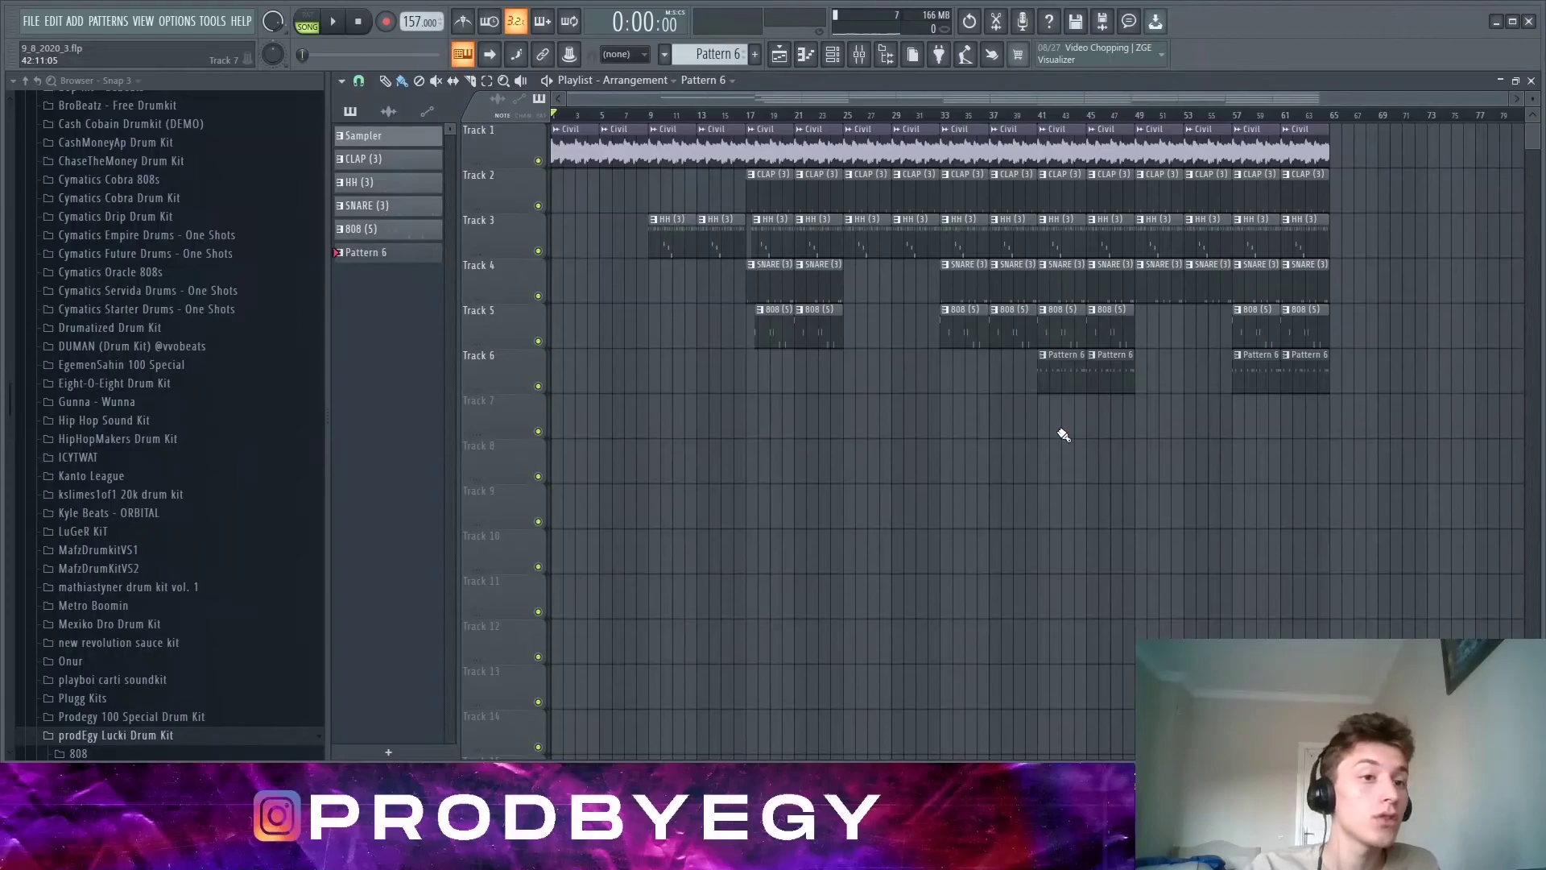